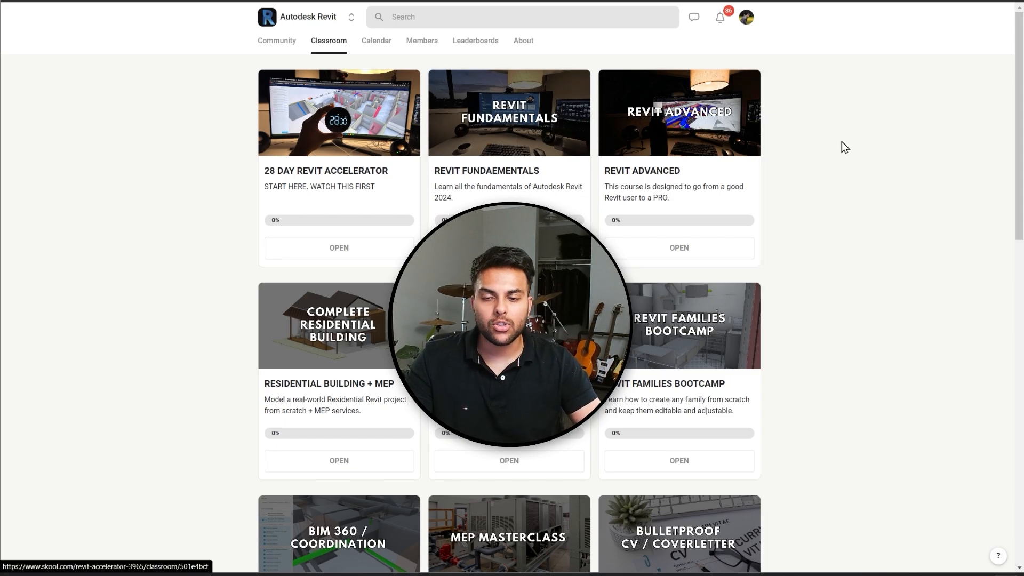
- Look through the course tiles in the classroom of the Autodesk Revit community
{"action": "scroll", "coordinate": [840, 136], "scroll_direction": "down", "scroll_amount": 6}
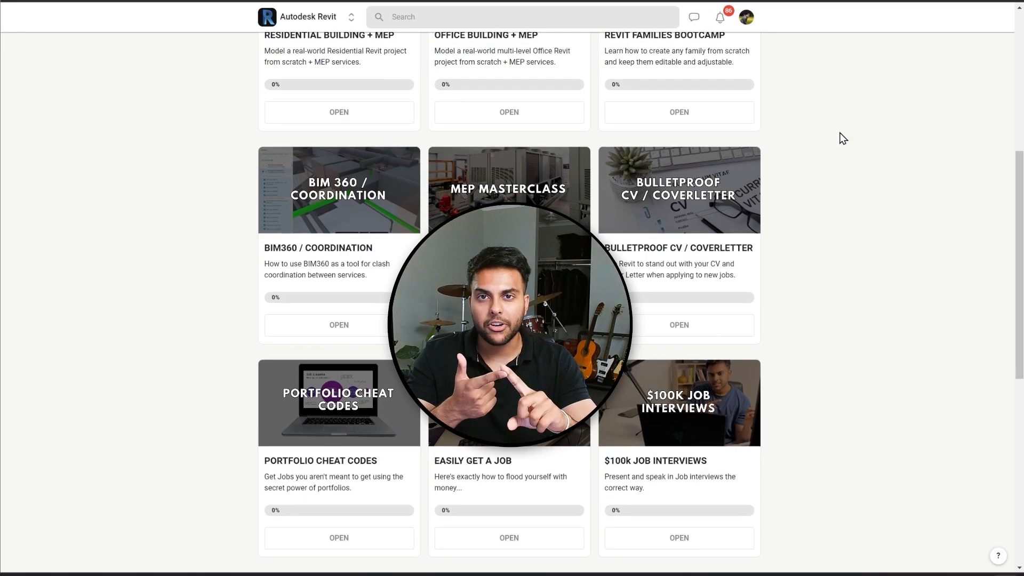
{"action": "scroll", "coordinate": [788, 176], "scroll_direction": "down", "scroll_amount": 3}
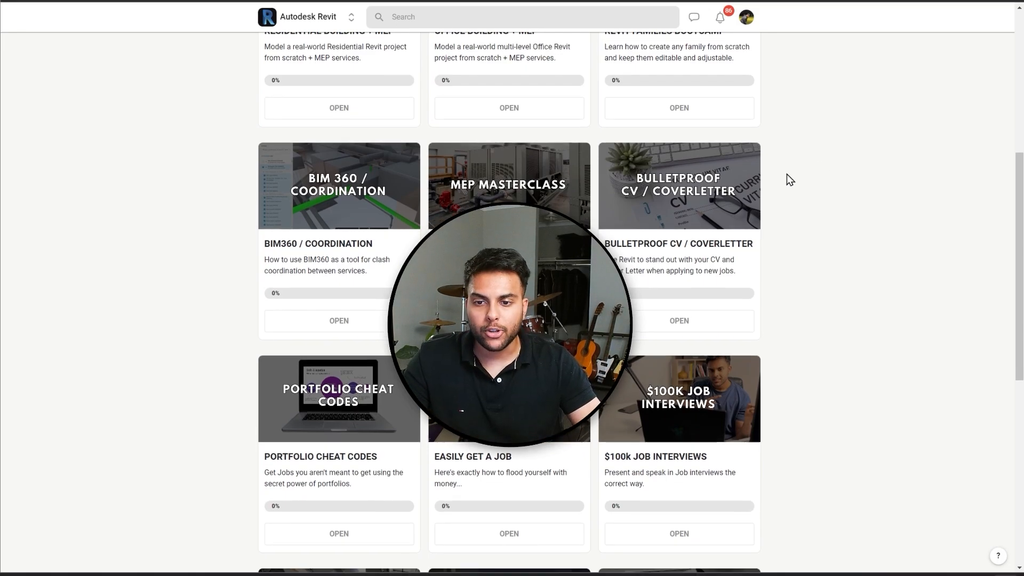
{"action": "scroll", "coordinate": [795, 181], "scroll_direction": "down", "scroll_amount": 4}
{"action": "scroll", "coordinate": [794, 181], "scroll_direction": "up", "scroll_amount": 10}
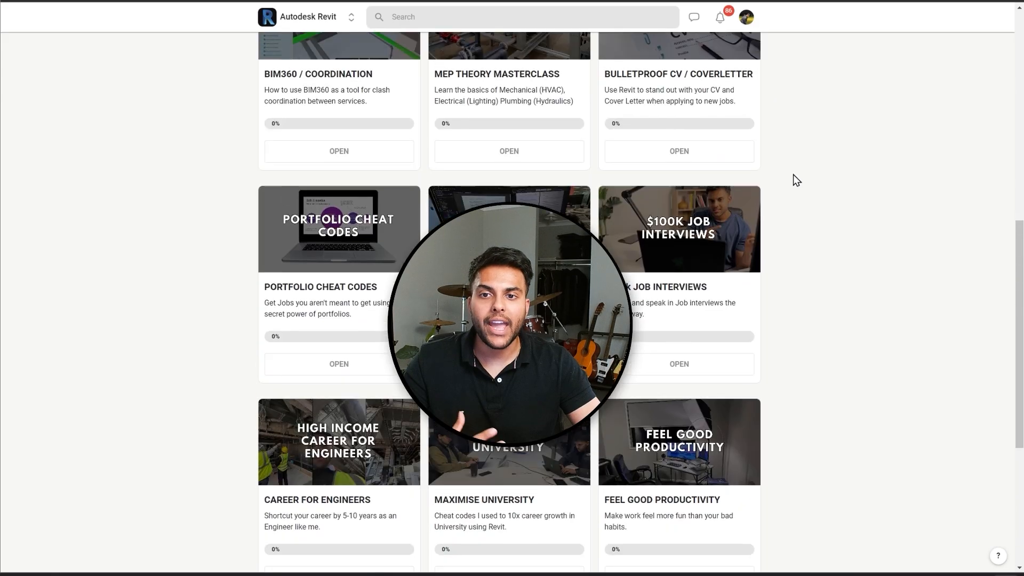
{"action": "scroll", "coordinate": [794, 179], "scroll_direction": "up", "scroll_amount": 3}
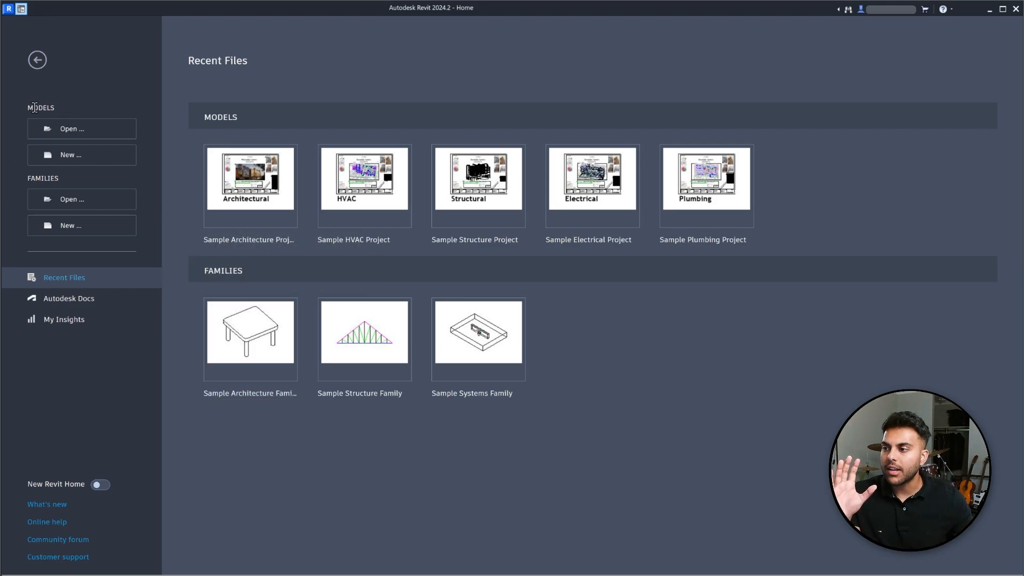
- Create a new Revit project based on the Architectural Template
{"action": "left_click", "coordinate": [79, 160]}
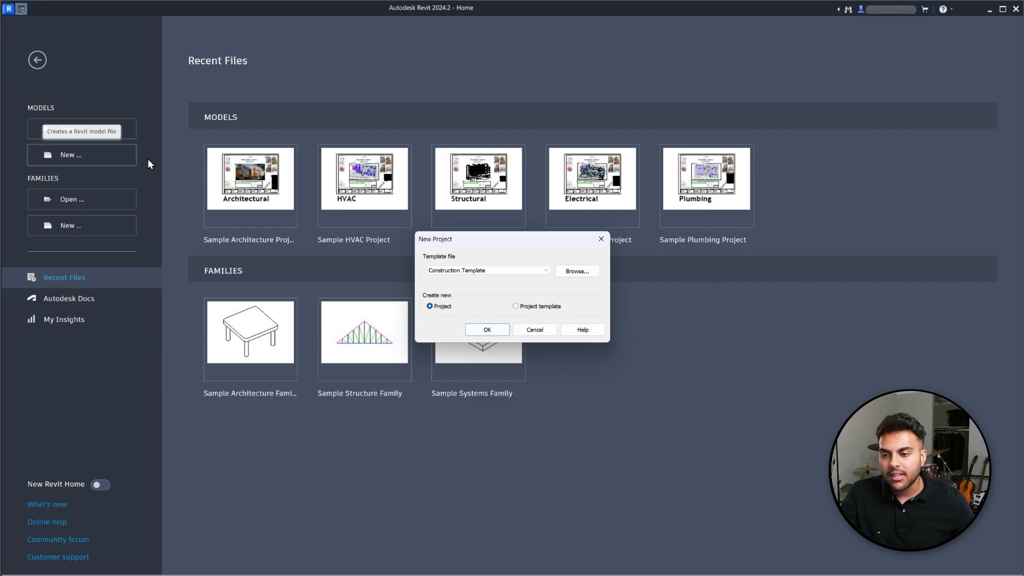
{"action": "left_click", "coordinate": [498, 271]}
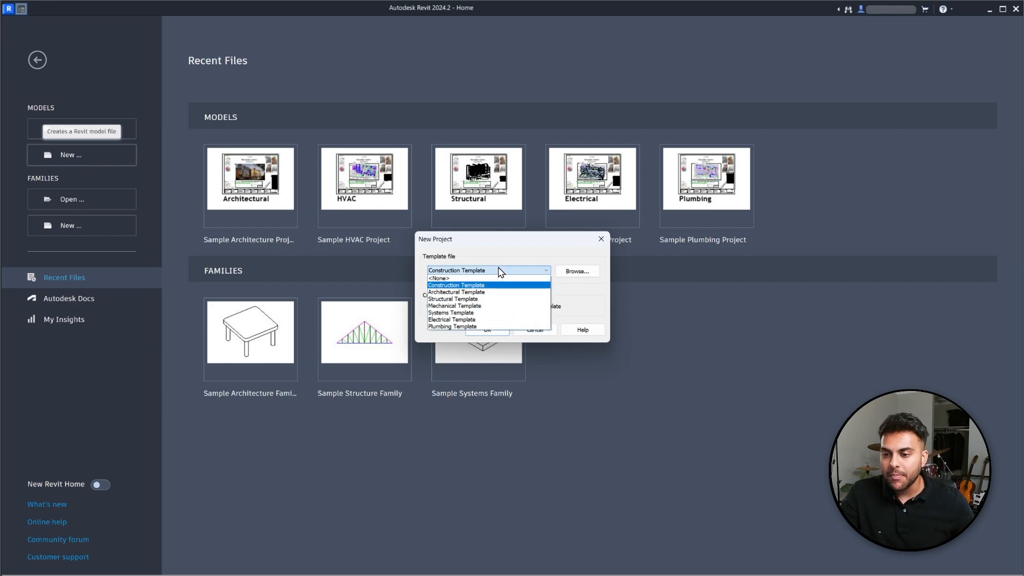
{"action": "left_click", "coordinate": [460, 294]}
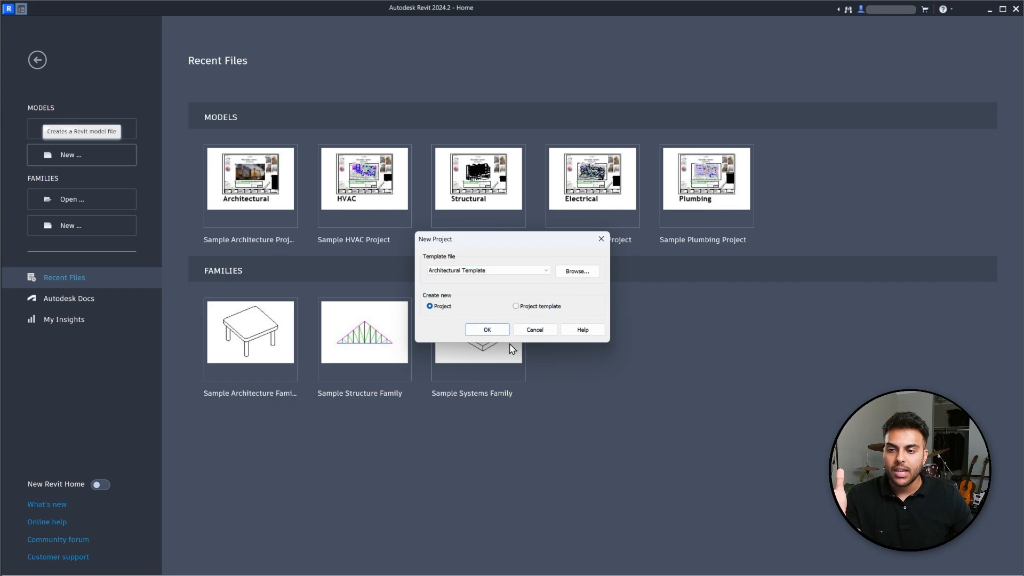
{"action": "left_click", "coordinate": [486, 332]}
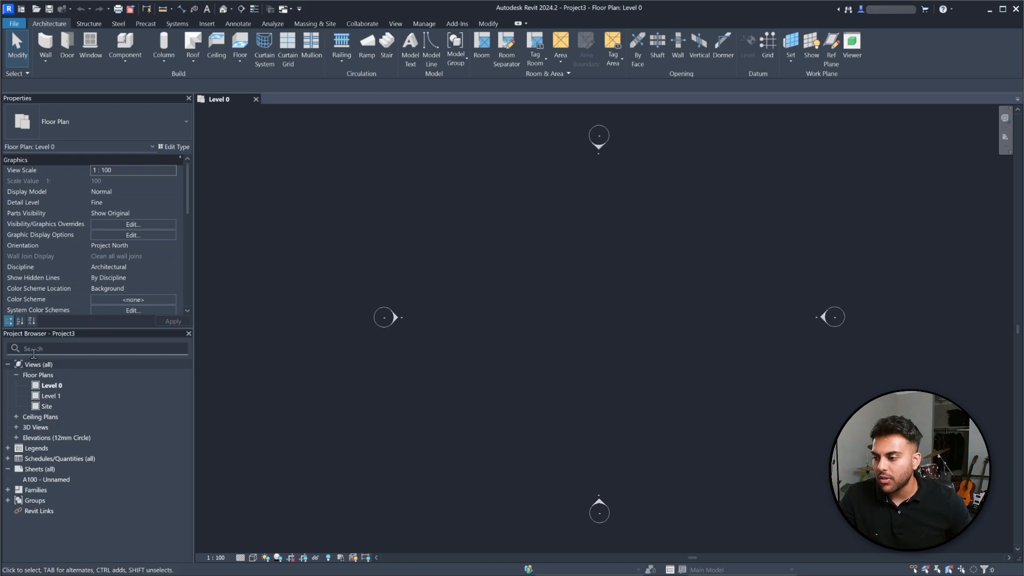
- Look through the project's floor plans, 3D view and sheet entries in the Project Browser
{"action": "left_click", "coordinate": [47, 395]}
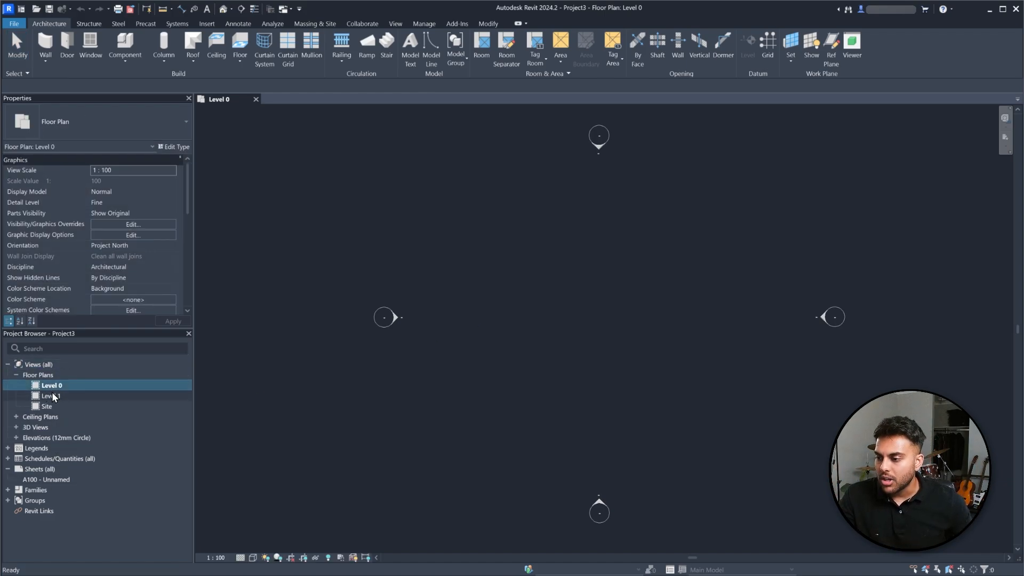
{"action": "left_click", "coordinate": [16, 427]}
{"action": "left_click", "coordinate": [48, 438]}
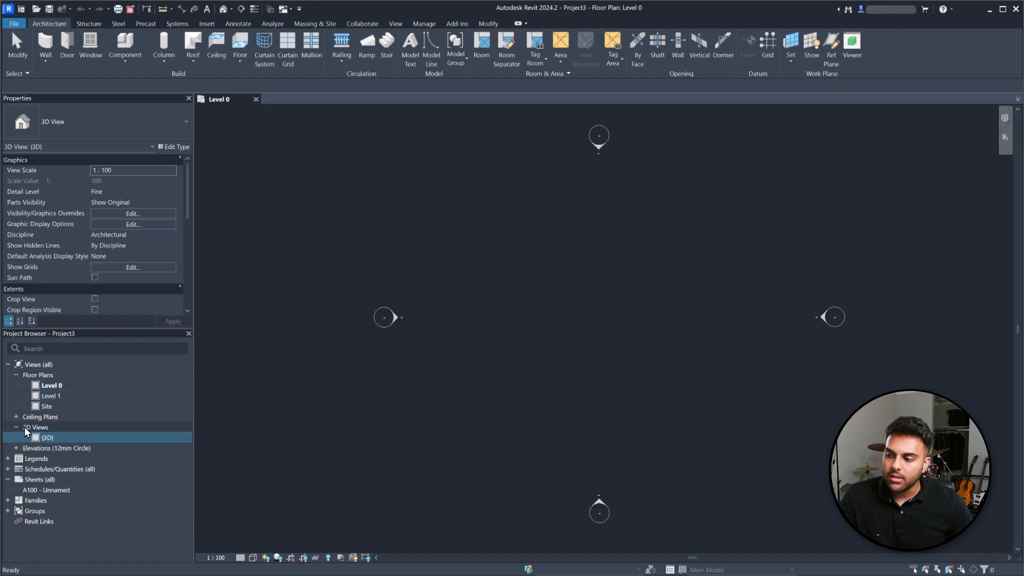
{"action": "left_click", "coordinate": [17, 427]}
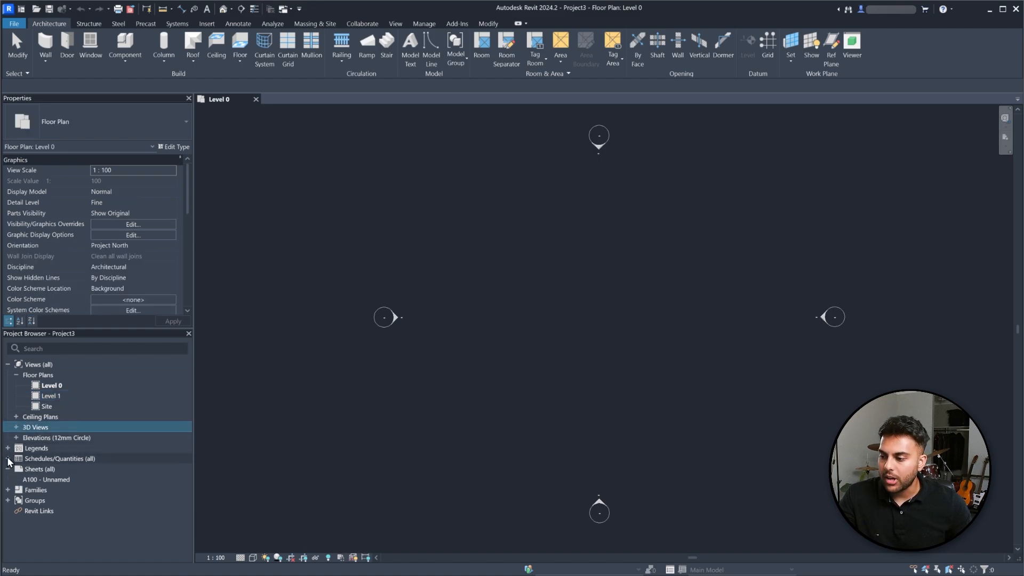
{"action": "left_click", "coordinate": [51, 481]}
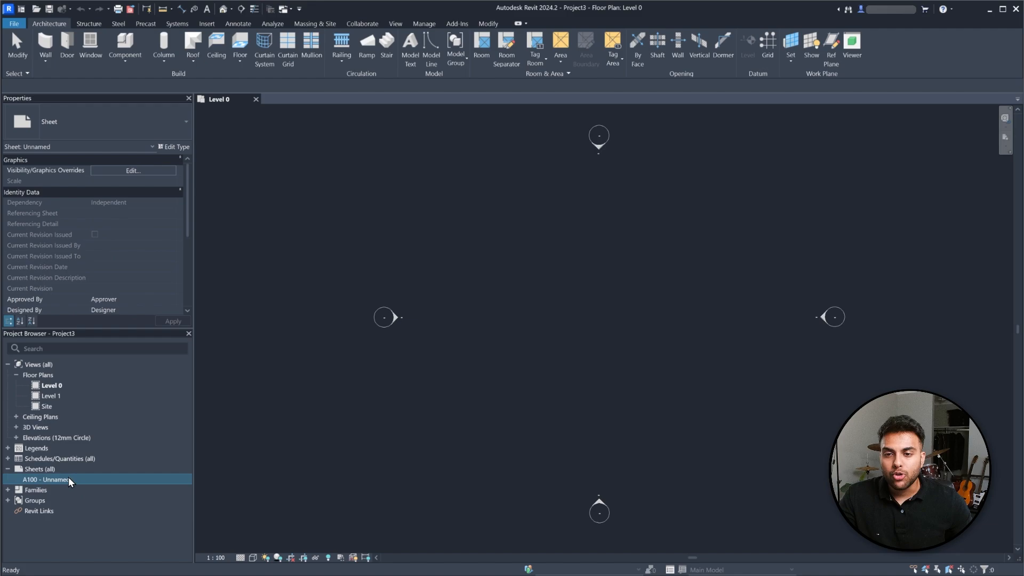
{"action": "left_click", "coordinate": [656, 338]}
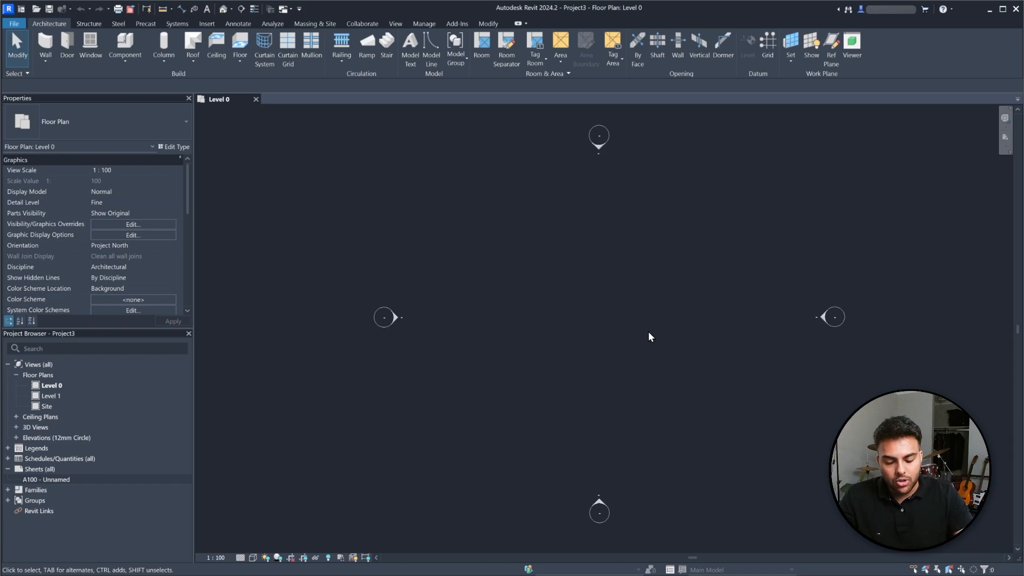
- Review the project's unit formats for the Common discipline and accept them as they are
{"action": "key", "text": "u"}
{"action": "key", "text": "n"}
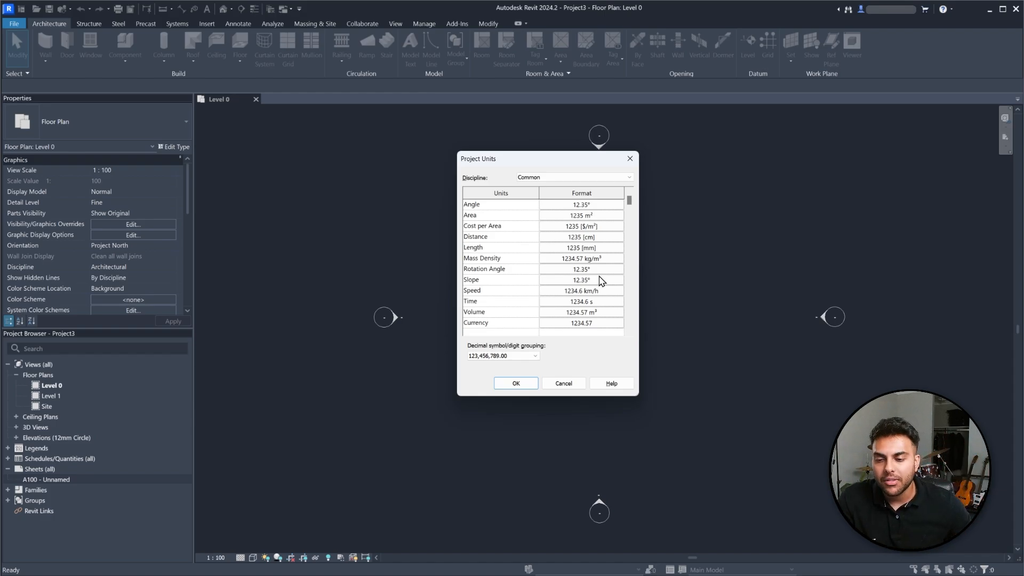
{"action": "left_click", "coordinate": [515, 384]}
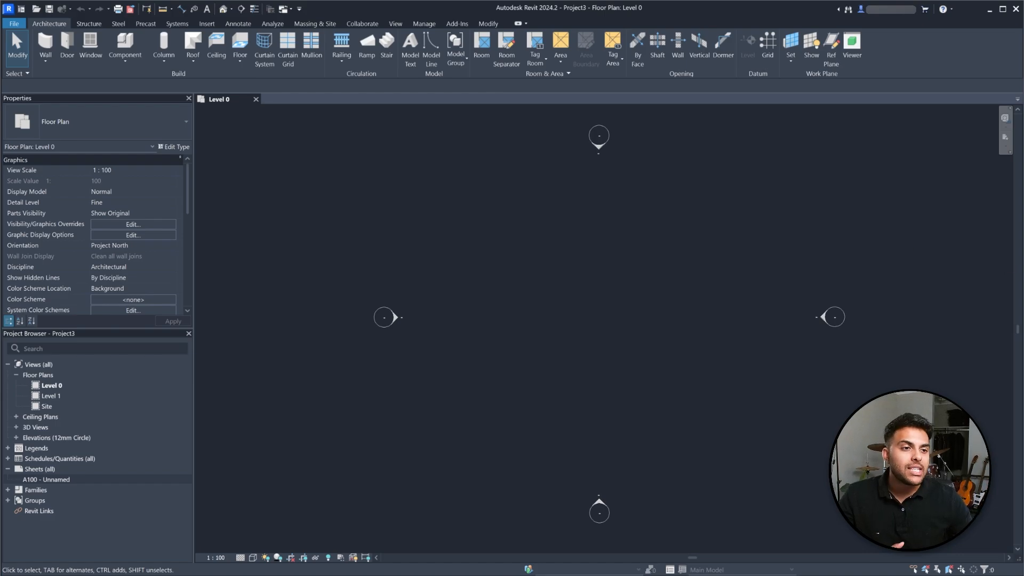
- On the Snowdon Towers screenshot, circle the cover tab, Autodesk heading and project notes, add arrows at the title, photos and sheet list, and move it off-screen
{"action": "left_click_drag", "start_coordinate": [1023, 88], "coordinate": [459, 86]}
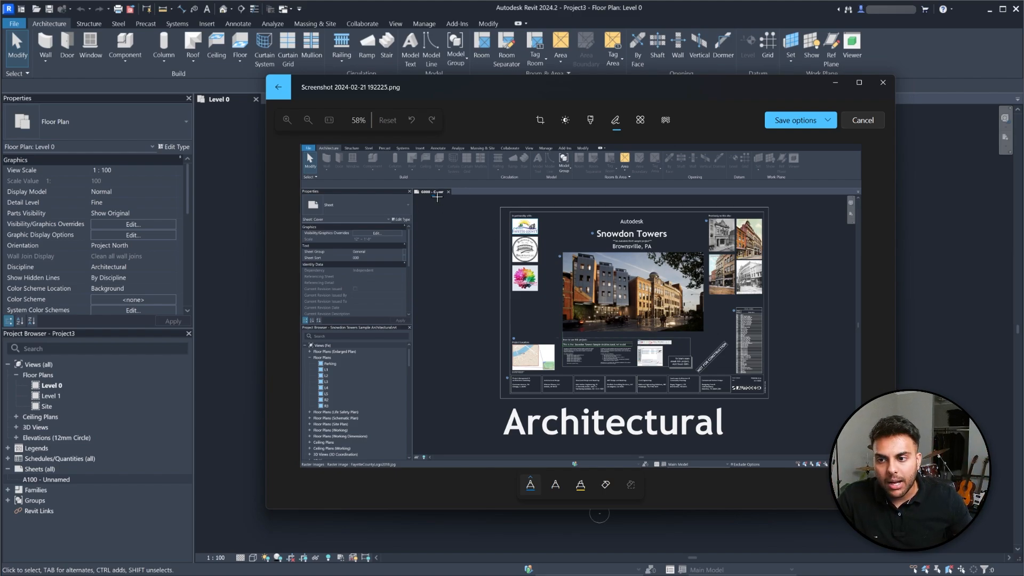
{"action": "mouse_move", "coordinate": [436, 197]}
{"action": "left_mouse_down"}
{"action": "mouse_move", "coordinate": [454, 196]}
{"action": "mouse_move", "coordinate": [447, 181]}
{"action": "mouse_move", "coordinate": [422, 188]}
{"action": "mouse_move", "coordinate": [434, 197]}
{"action": "left_mouse_up"}
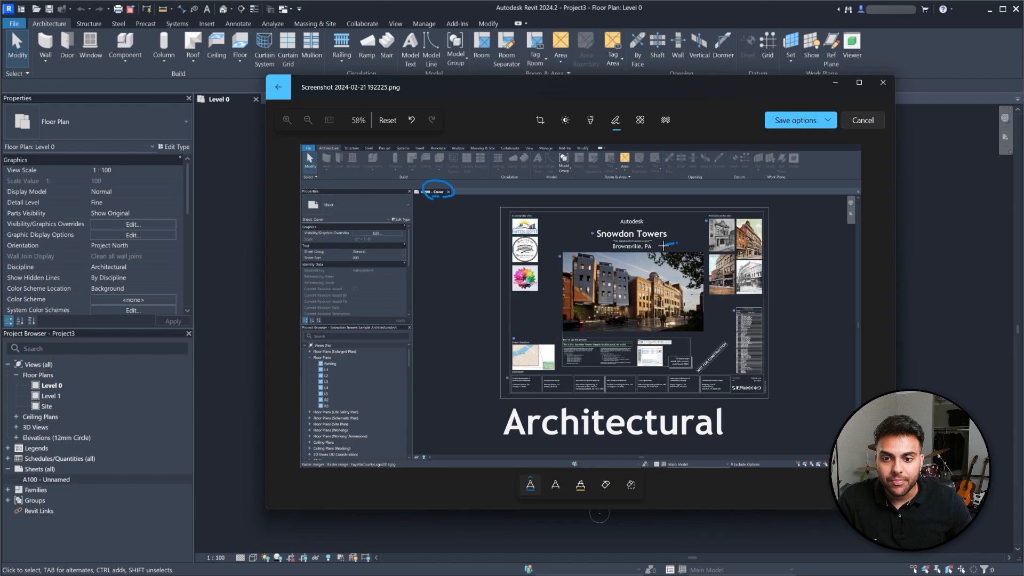
{"action": "mouse_move", "coordinate": [663, 240]}
{"action": "left_mouse_down"}
{"action": "mouse_move", "coordinate": [670, 248]}
{"action": "mouse_move", "coordinate": [681, 233]}
{"action": "mouse_move", "coordinate": [615, 223]}
{"action": "mouse_move", "coordinate": [647, 219]}
{"action": "mouse_move", "coordinate": [633, 214]}
{"action": "left_mouse_up"}
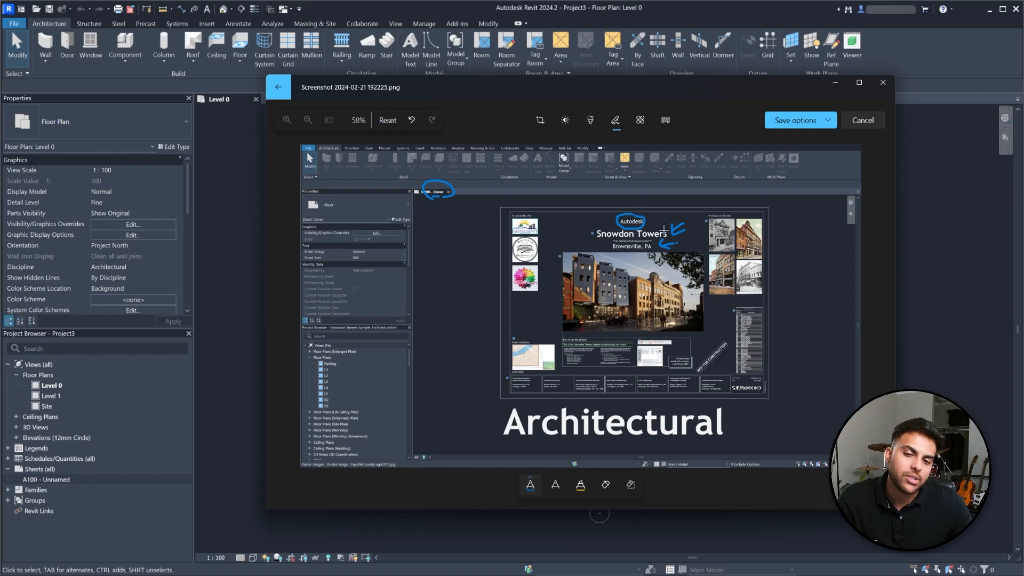
{"action": "left_click_drag", "start_coordinate": [790, 287], "coordinate": [770, 301]}
{"action": "left_click_drag", "start_coordinate": [791, 219], "coordinate": [766, 235]}
{"action": "mouse_move", "coordinate": [765, 225]}
{"action": "left_mouse_down"}
{"action": "mouse_move", "coordinate": [767, 235]}
{"action": "mouse_move", "coordinate": [779, 234]}
{"action": "left_mouse_up"}
{"action": "mouse_move", "coordinate": [570, 333]}
{"action": "left_mouse_down"}
{"action": "mouse_move", "coordinate": [558, 337]}
{"action": "mouse_move", "coordinate": [559, 366]}
{"action": "mouse_move", "coordinate": [597, 370]}
{"action": "mouse_move", "coordinate": [639, 353]}
{"action": "mouse_move", "coordinate": [609, 327]}
{"action": "mouse_move", "coordinate": [560, 335]}
{"action": "left_mouse_up"}
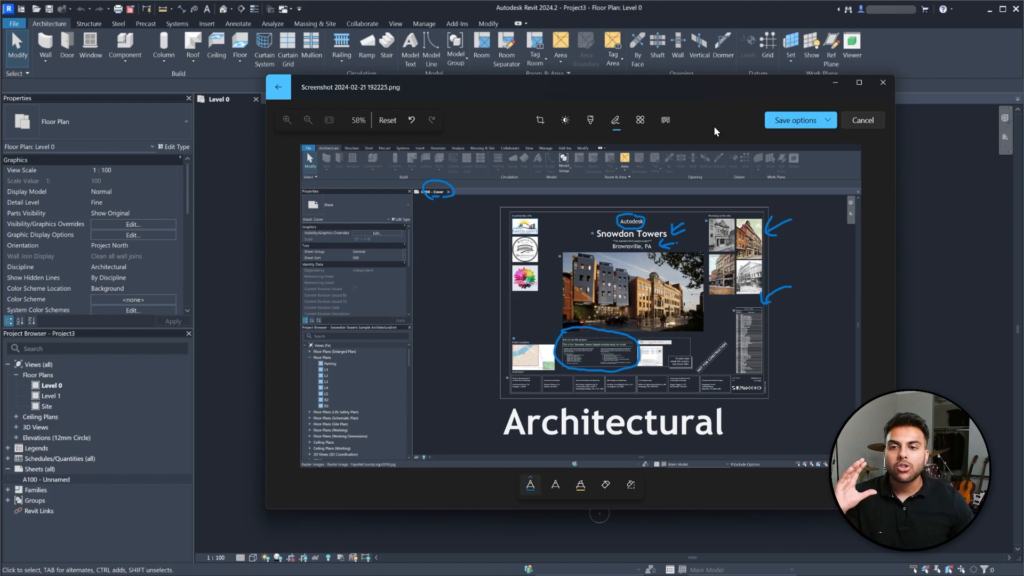
{"action": "left_click_drag", "start_coordinate": [634, 90], "coordinate": [1023, 133]}
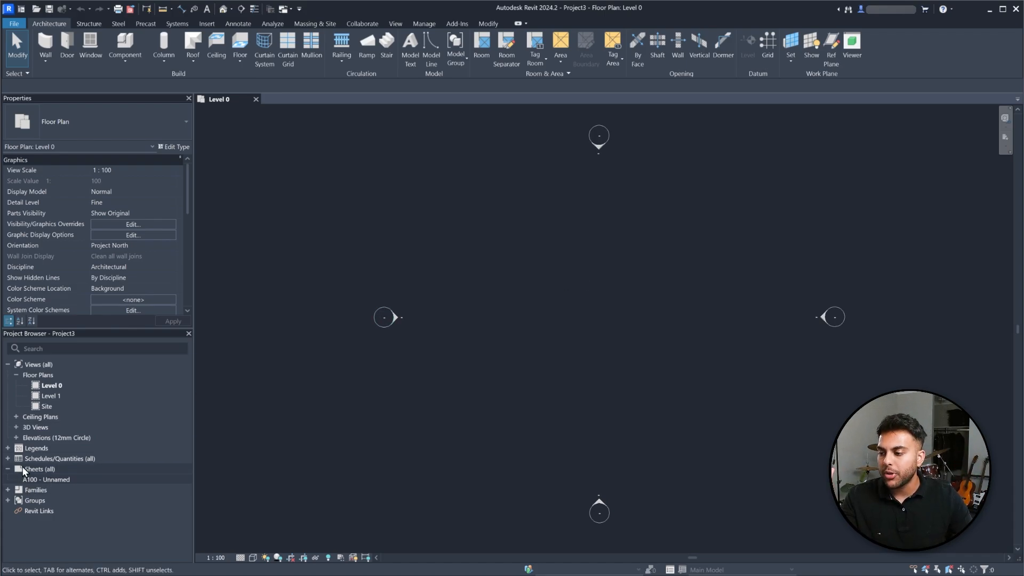
- Open sheet A100 and set the project name in its title block to HOSPITAL
{"action": "left_click", "coordinate": [39, 477]}
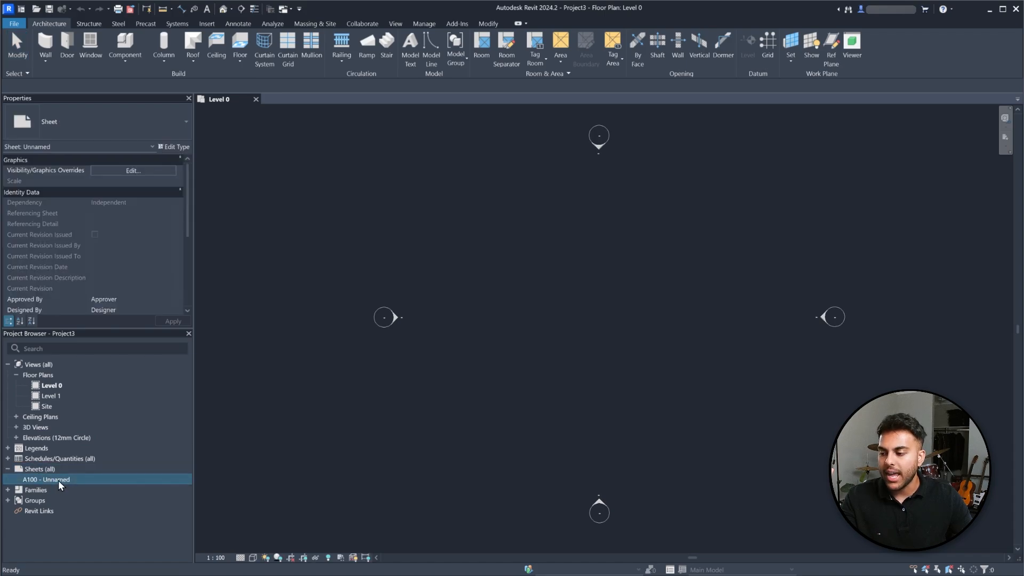
{"action": "double_click", "coordinate": [59, 480]}
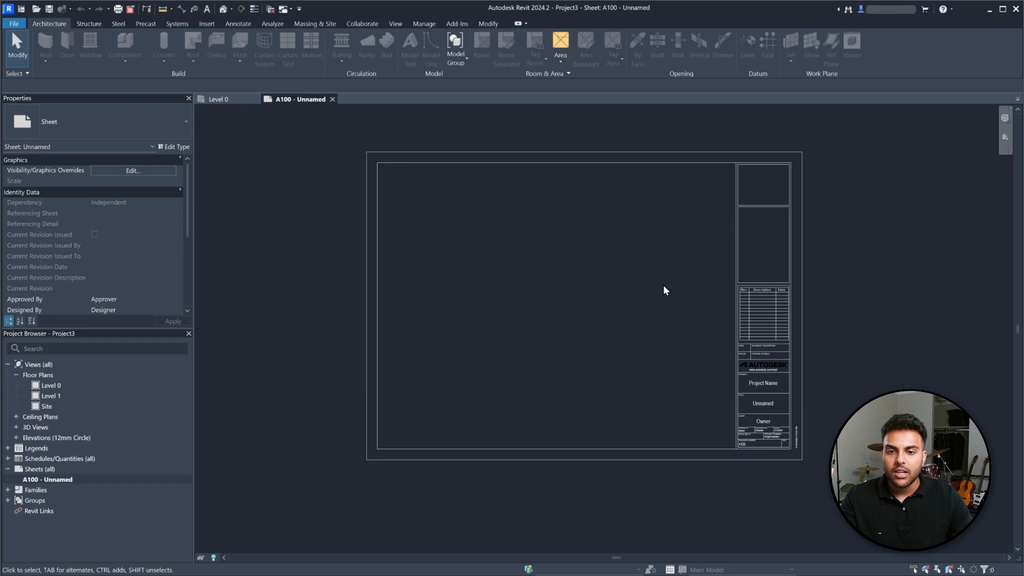
{"action": "scroll", "coordinate": [663, 285], "scroll_direction": "up", "scroll_amount": 8}
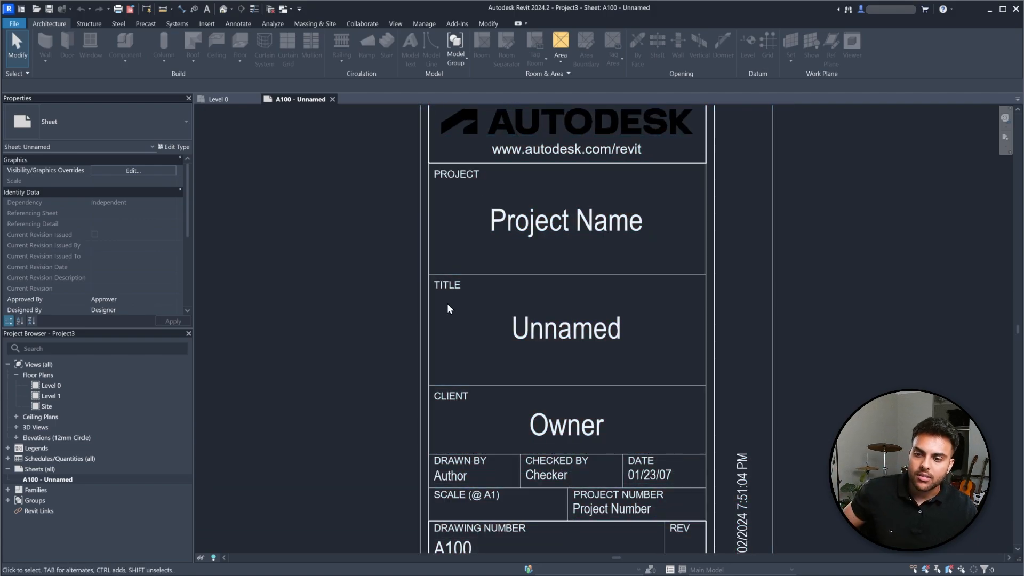
{"action": "scroll", "coordinate": [560, 312], "scroll_direction": "down", "scroll_amount": 3}
{"action": "scroll", "coordinate": [581, 424], "scroll_direction": "up", "scroll_amount": 2}
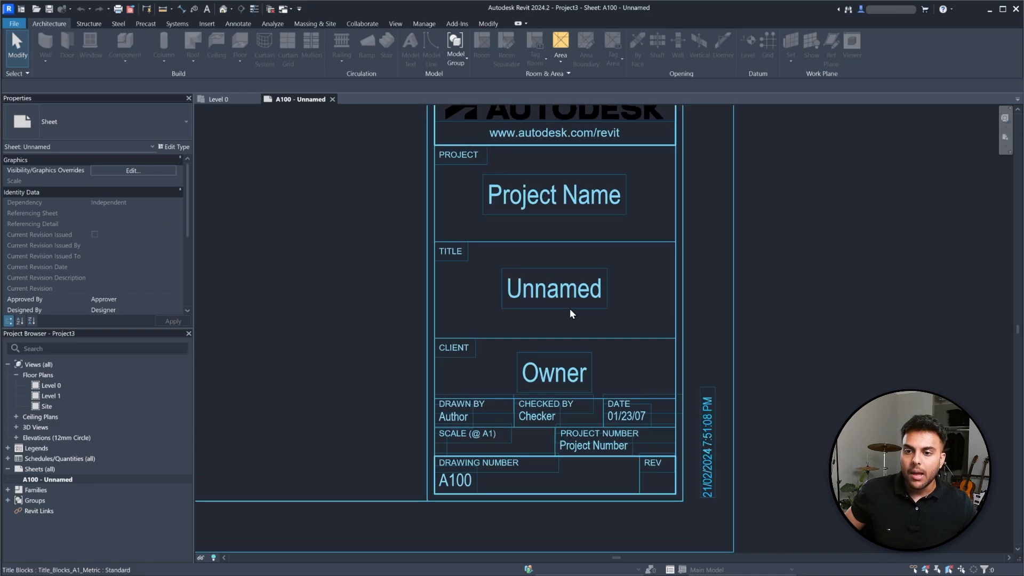
{"action": "left_click", "coordinate": [576, 197]}
{"action": "left_click", "coordinate": [576, 195]}
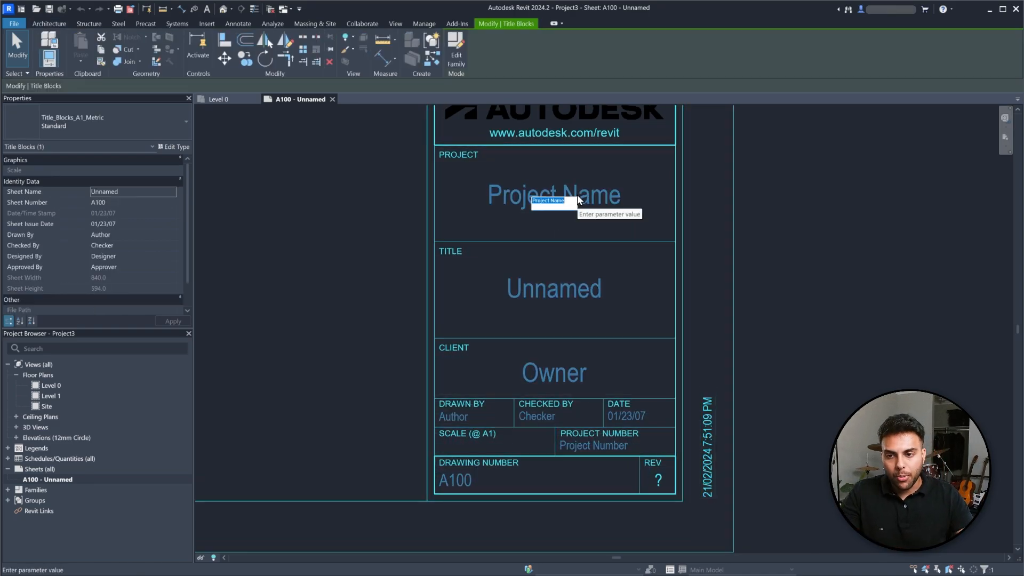
{"action": "type", "text": "HOS"}
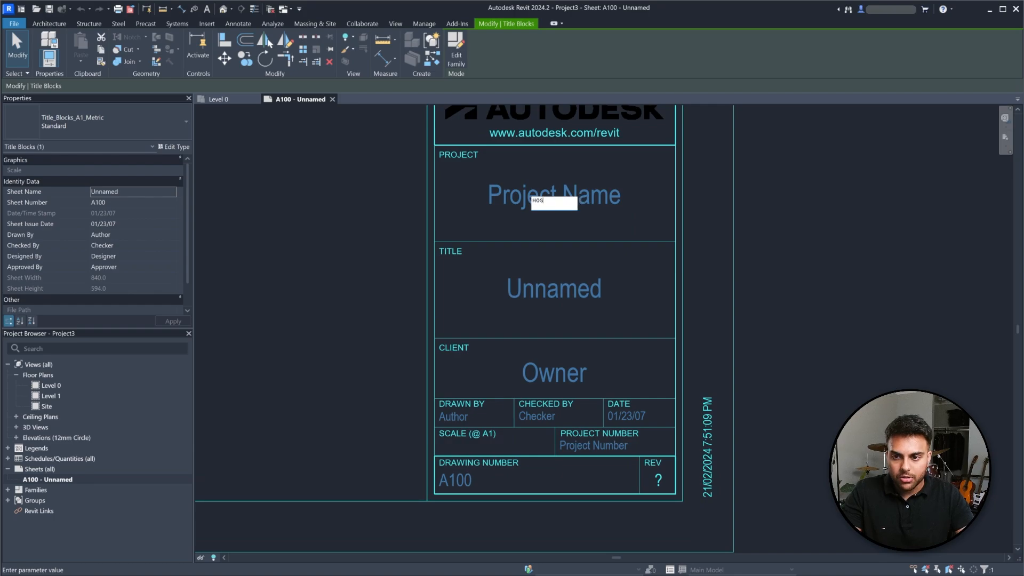
{"action": "type", "text": "PITAL"}
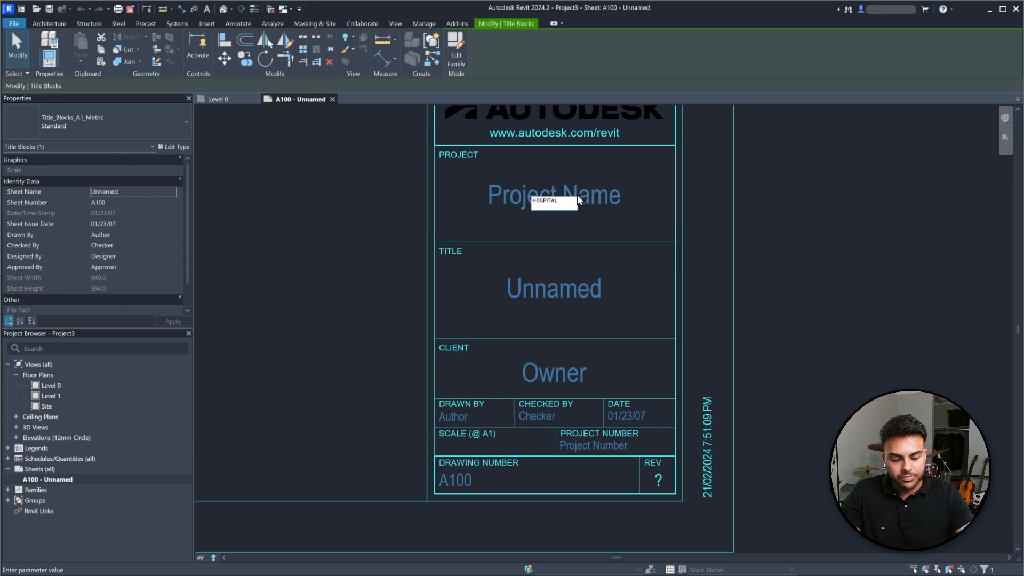
{"action": "key", "text": "Return"}
- Enter the client's name in the title block and set the project number to 123
{"action": "left_click", "coordinate": [555, 374]}
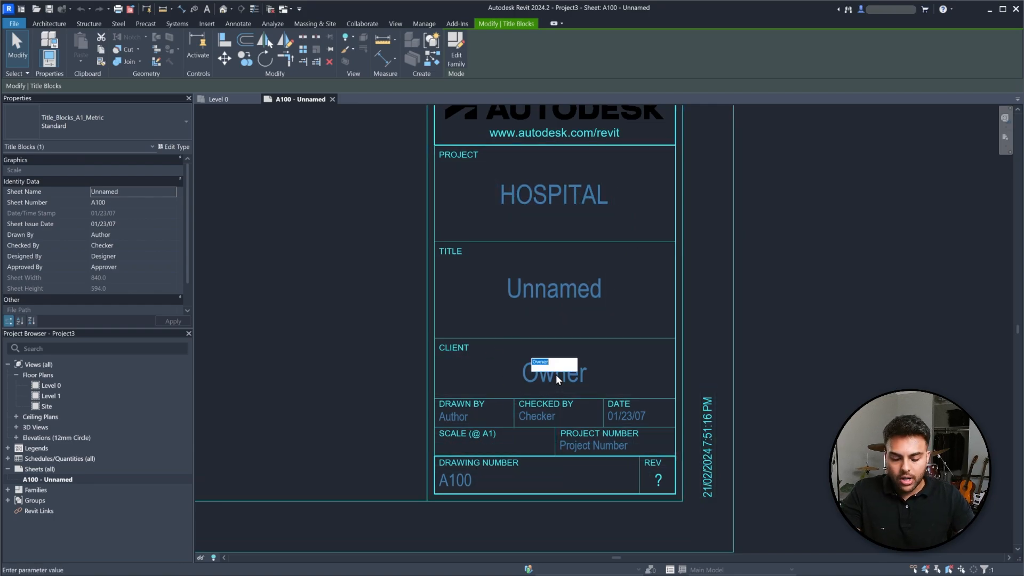
{"action": "type", "text": "HESH"}
{"action": "key", "text": "Return"}
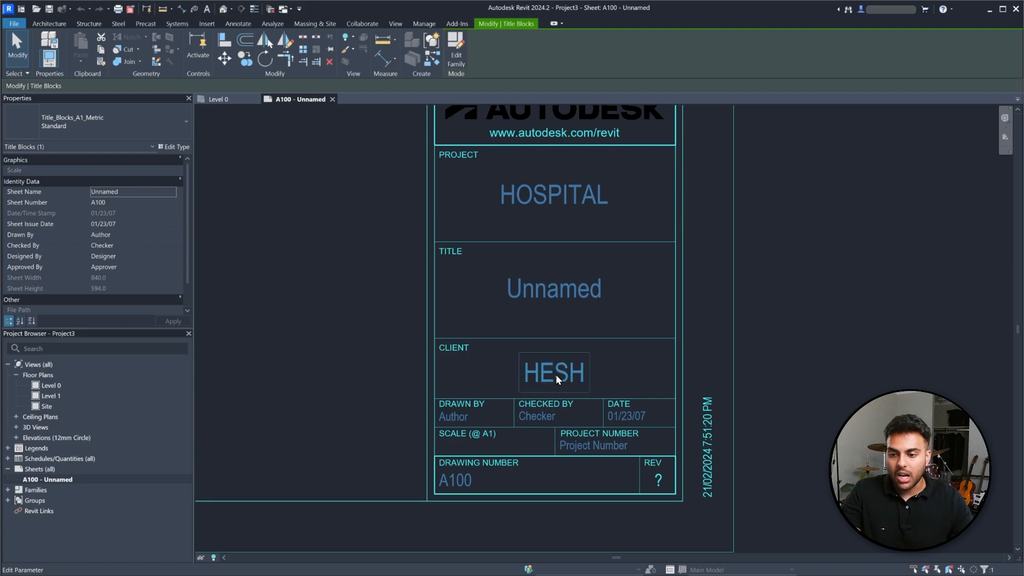
{"action": "scroll", "coordinate": [634, 347], "scroll_direction": "down", "scroll_amount": 1}
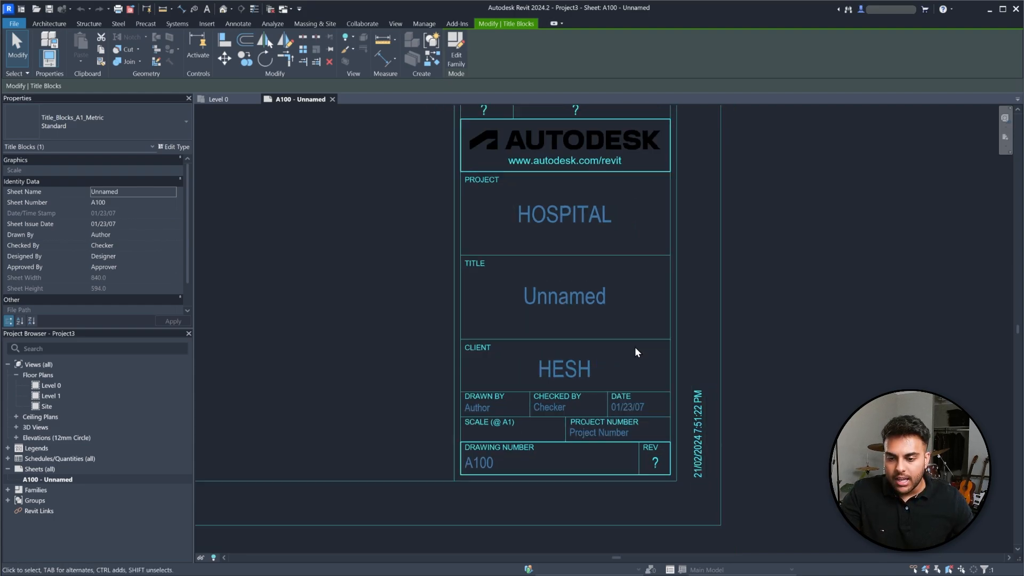
{"action": "left_click", "coordinate": [600, 432]}
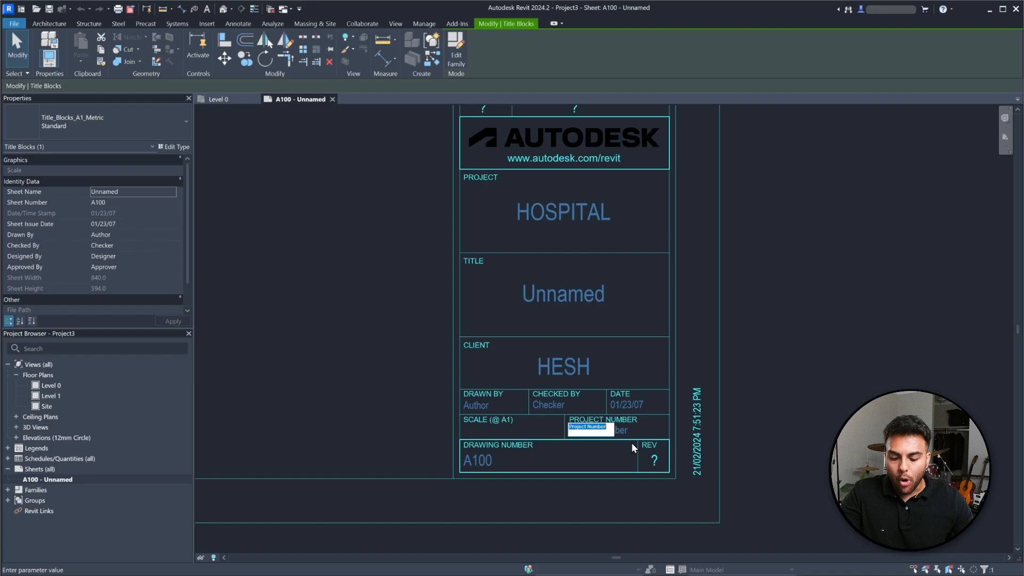
{"action": "type", "text": "123"}
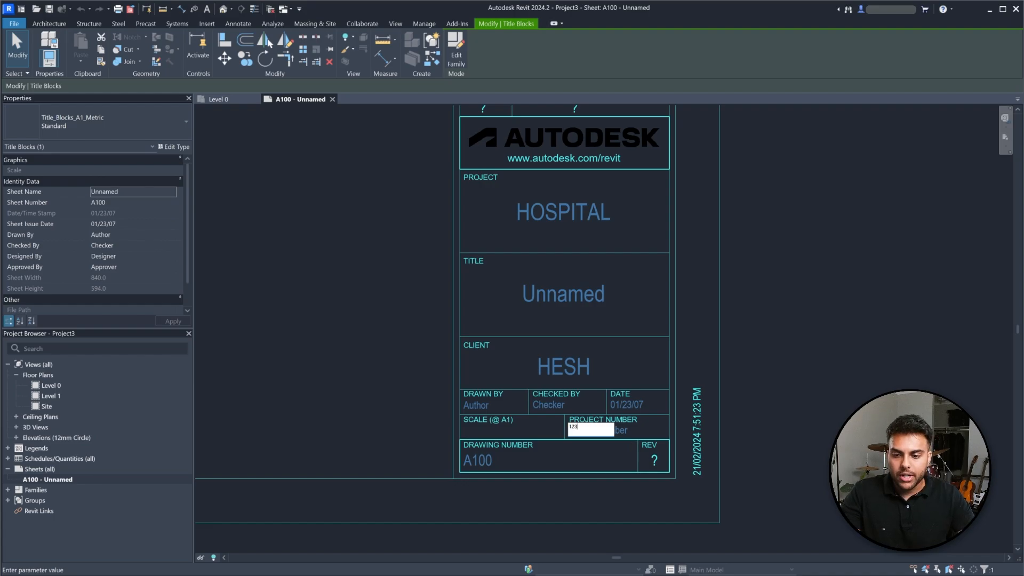
{"action": "key", "text": "Return"}
{"action": "left_click", "coordinate": [856, 376]}
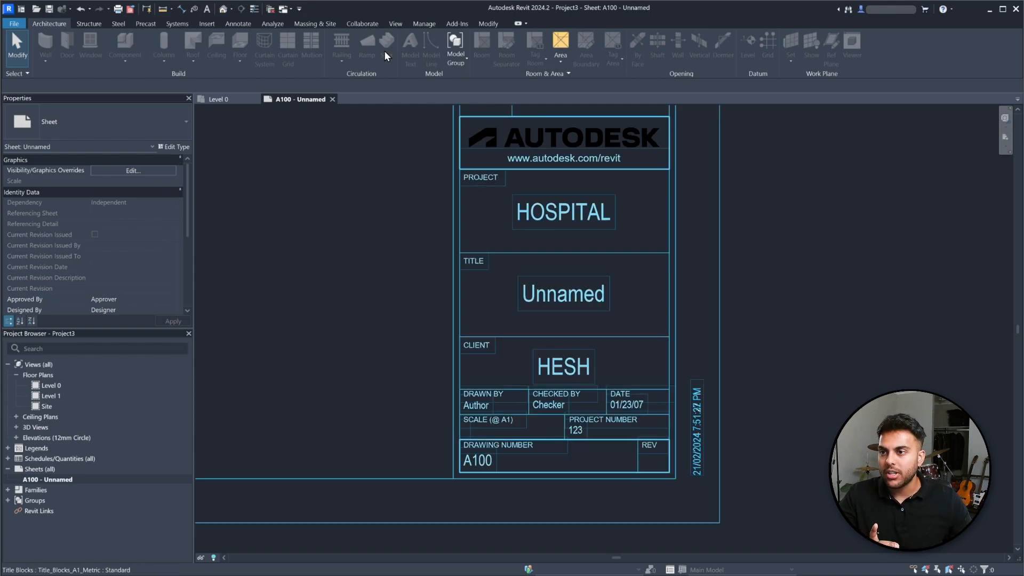
- Create a new sheet using the Title_Blocks_A1_Metric : Standard title block
{"action": "left_click", "coordinate": [398, 23]}
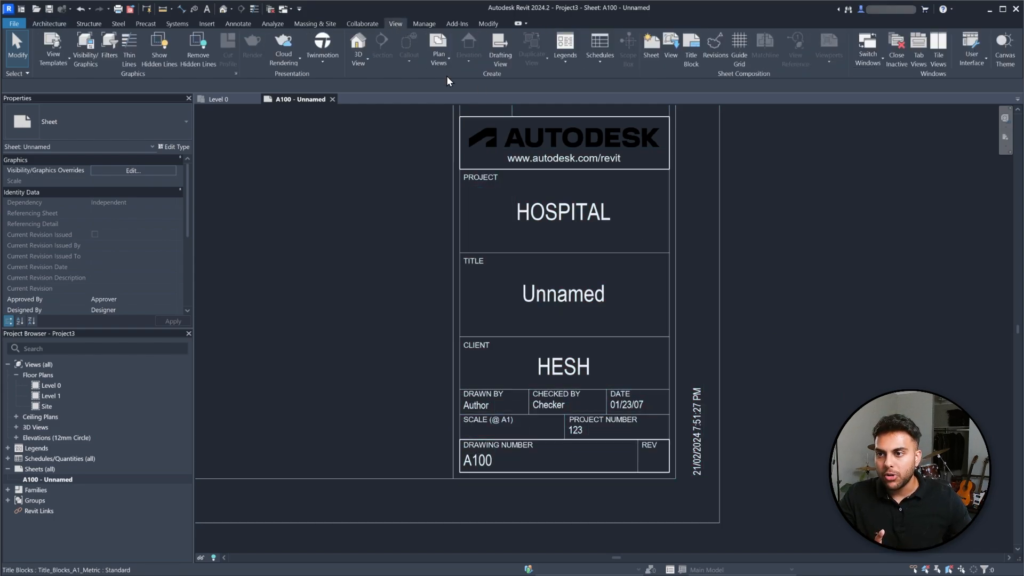
{"action": "left_click", "coordinate": [651, 53]}
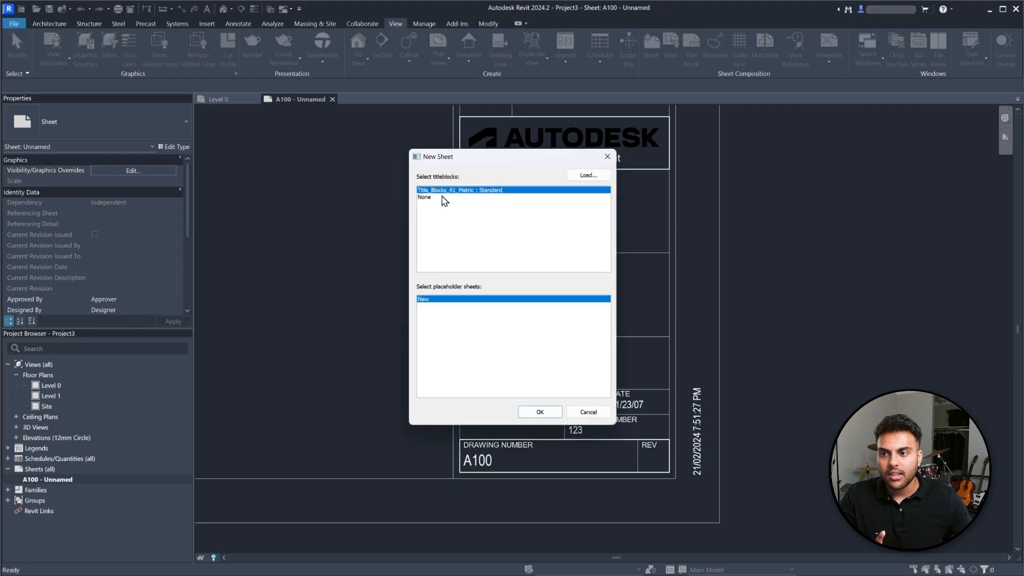
{"action": "left_click", "coordinate": [540, 412]}
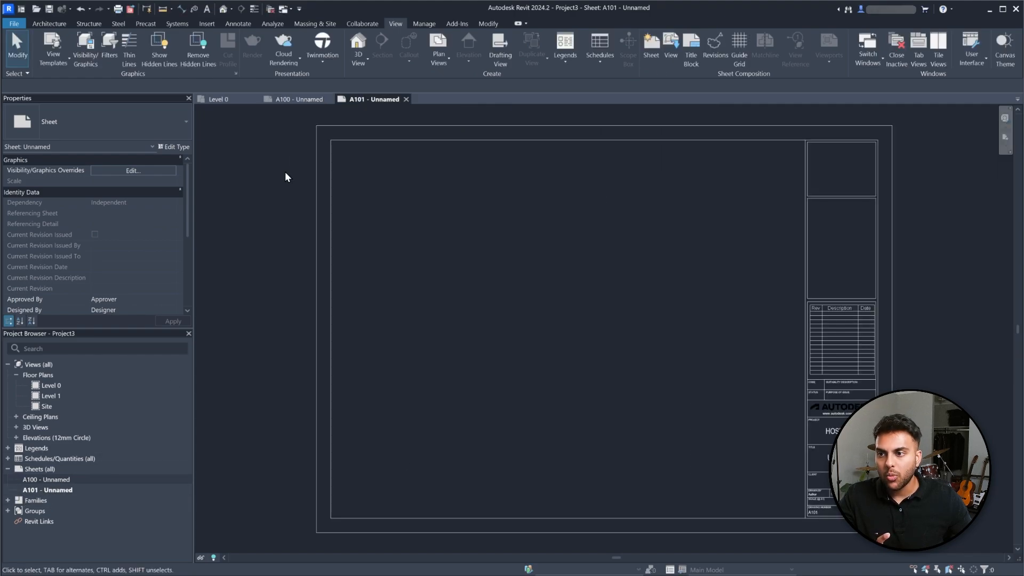
- Compare the title blocks of sheets A100 and A101, examining the shared project details and the sheet-specific fields
{"action": "left_click", "coordinate": [293, 100]}
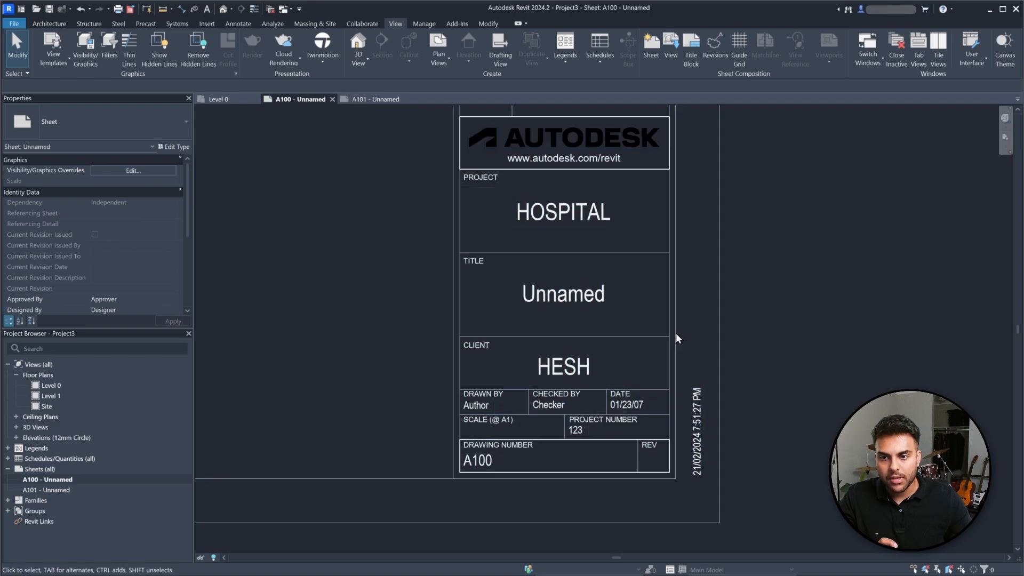
{"action": "left_click", "coordinate": [373, 97]}
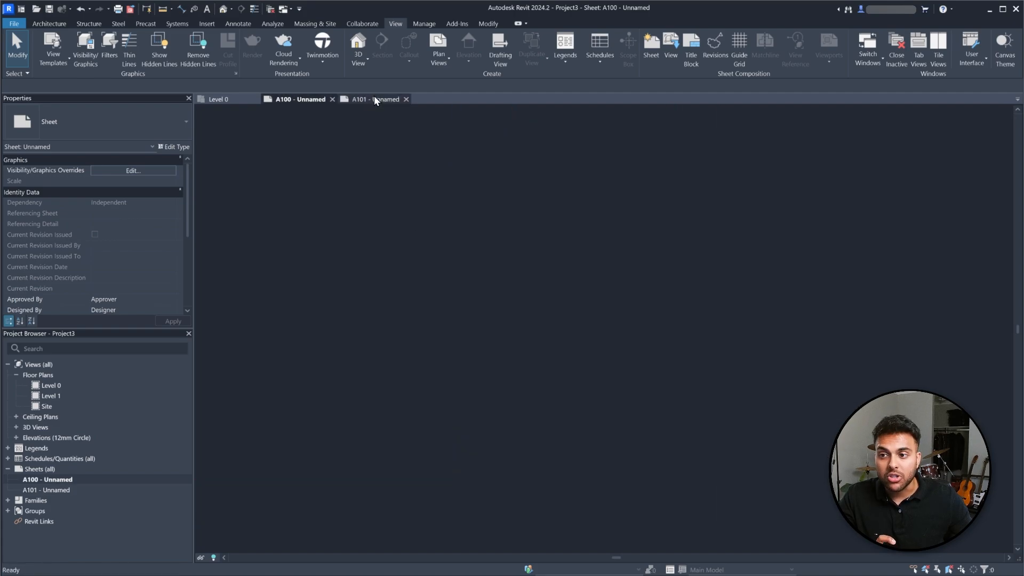
{"action": "scroll", "coordinate": [702, 366], "scroll_direction": "up", "scroll_amount": 8}
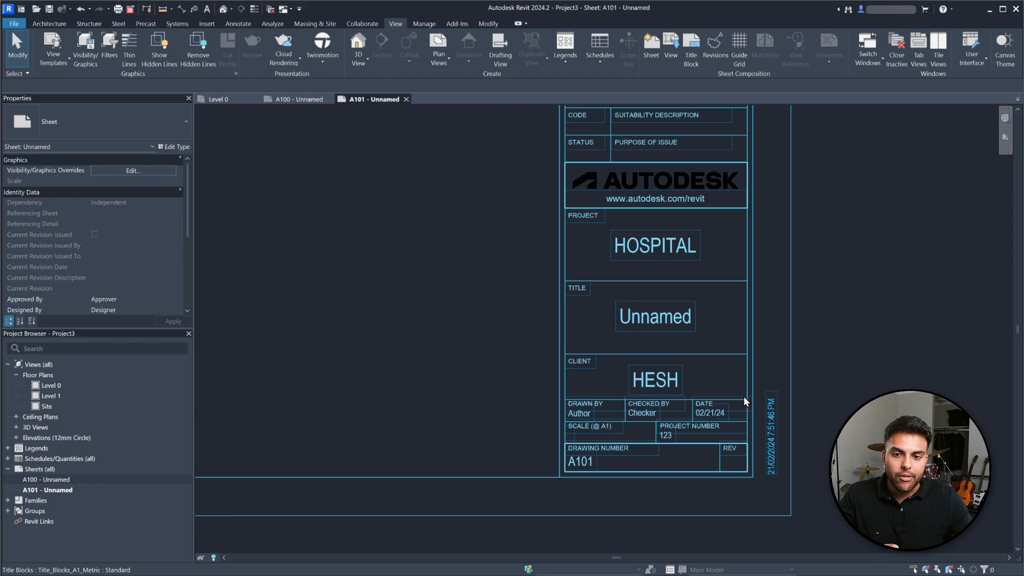
{"action": "scroll", "coordinate": [723, 347], "scroll_direction": "down", "scroll_amount": 1}
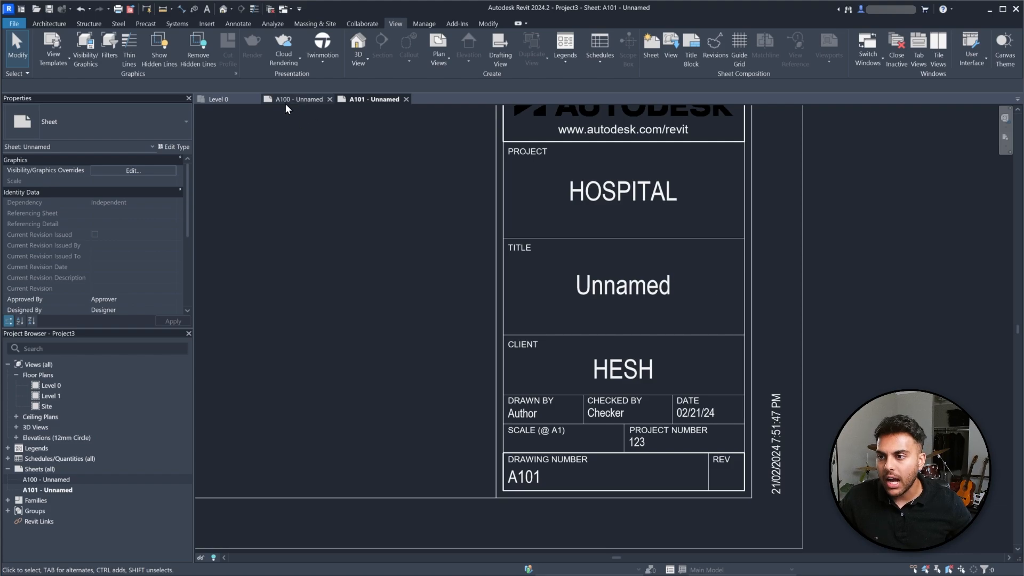
{"action": "left_click", "coordinate": [307, 99]}
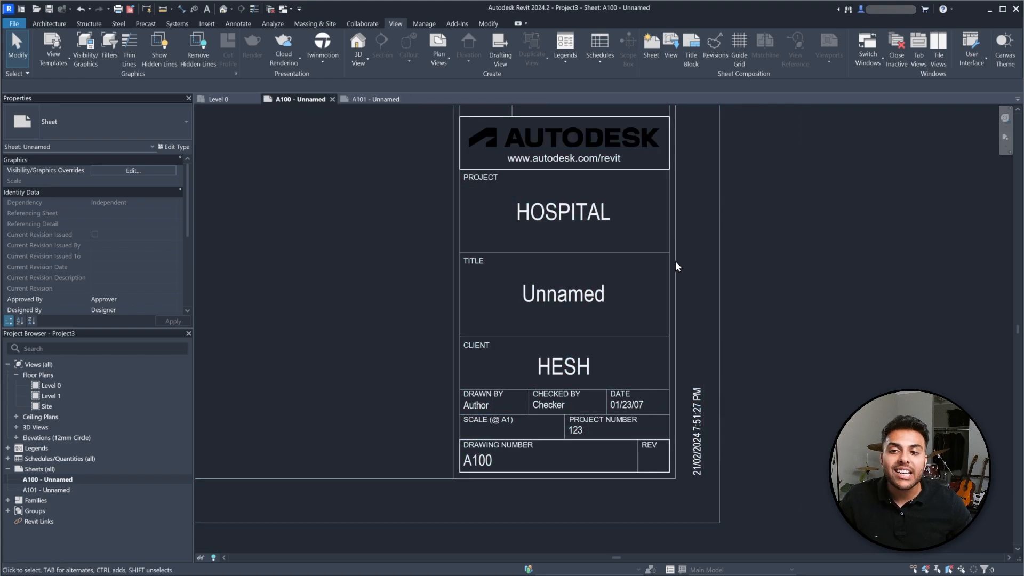
{"action": "left_click", "coordinate": [377, 99]}
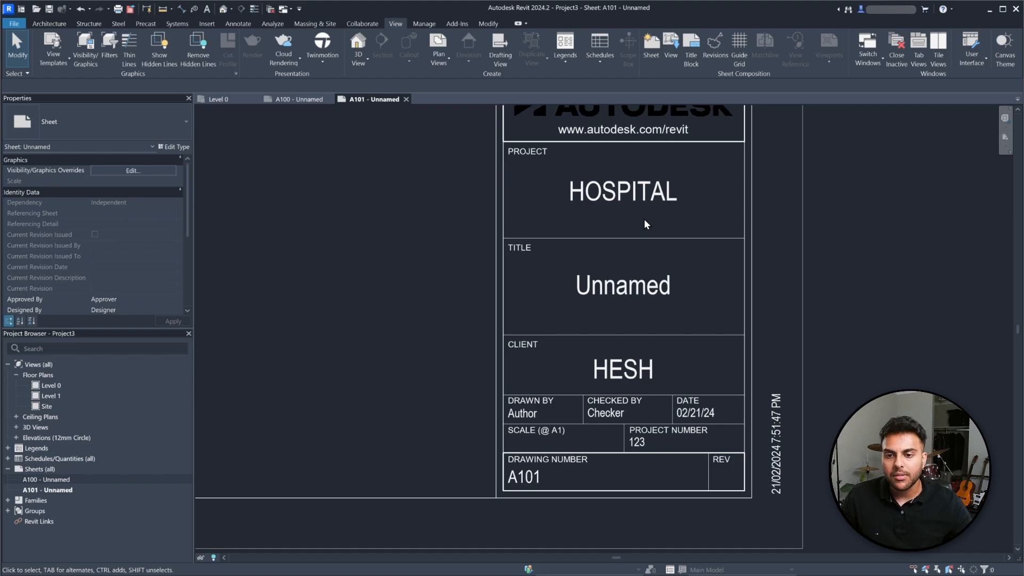
{"action": "left_click", "coordinate": [300, 101]}
{"action": "left_click", "coordinate": [373, 104]}
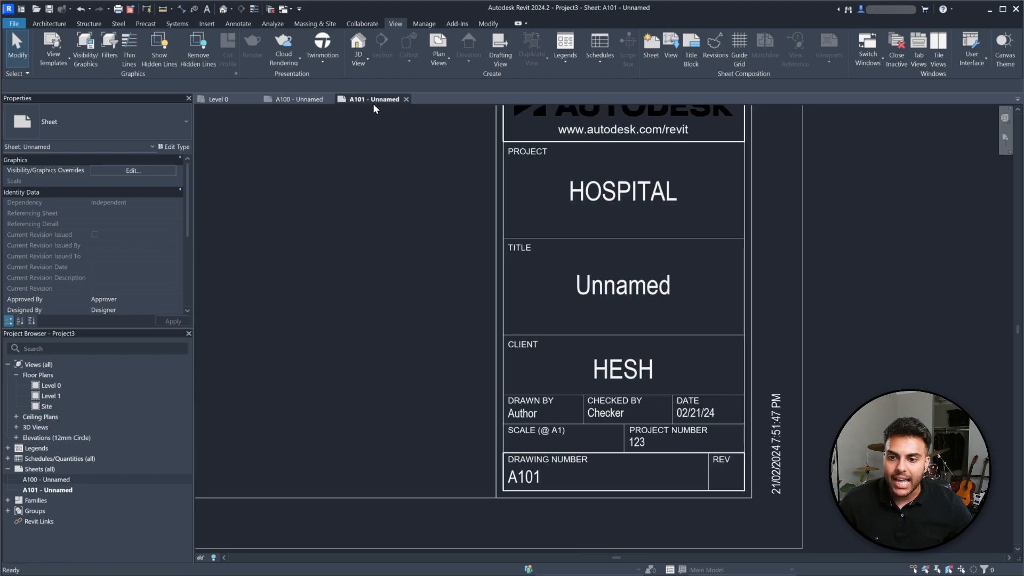
{"action": "left_click", "coordinate": [301, 100]}
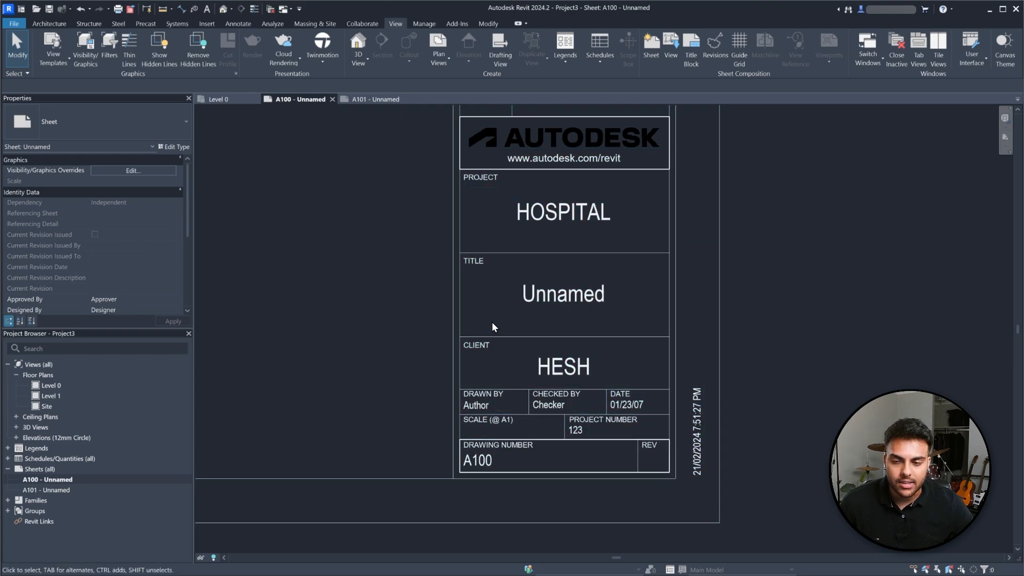
{"action": "left_click", "coordinate": [388, 100]}
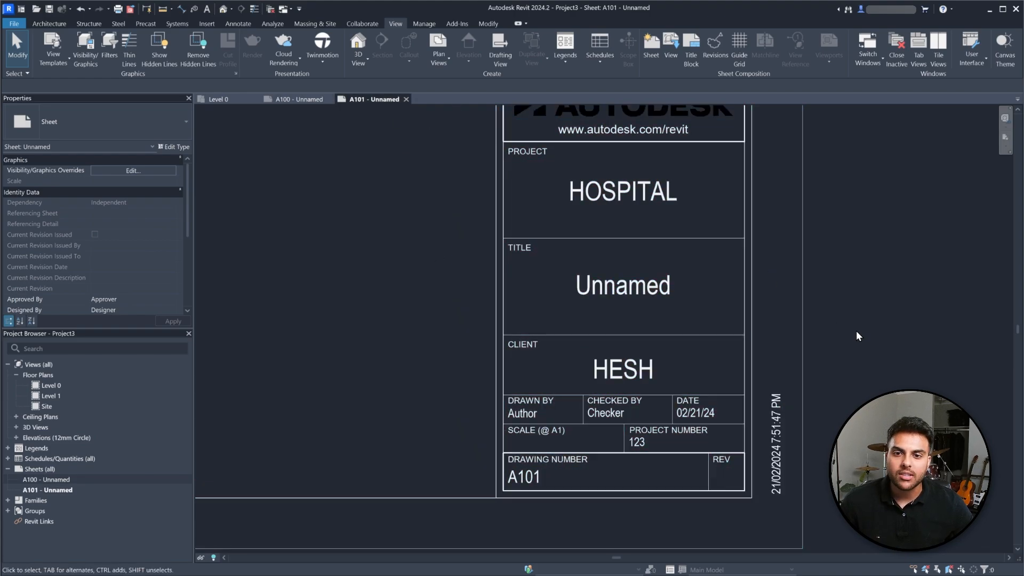
- Close the views of sheets A101 and A100 to return to the Level 0 floor plan
{"action": "scroll", "coordinate": [789, 330], "scroll_direction": "down", "scroll_amount": 8}
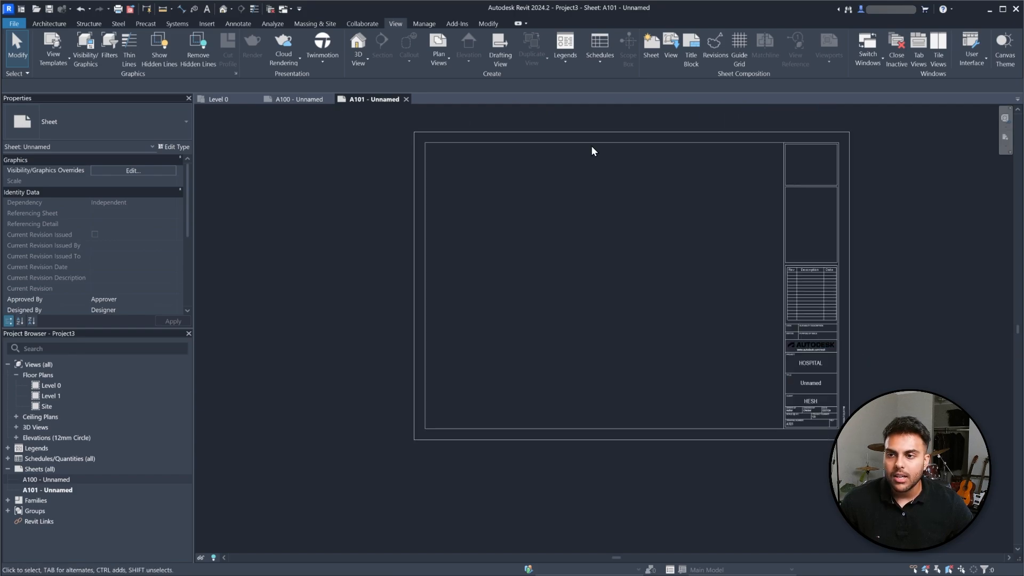
{"action": "left_click", "coordinate": [406, 100]}
{"action": "scroll", "coordinate": [746, 325], "scroll_direction": "down", "scroll_amount": 8}
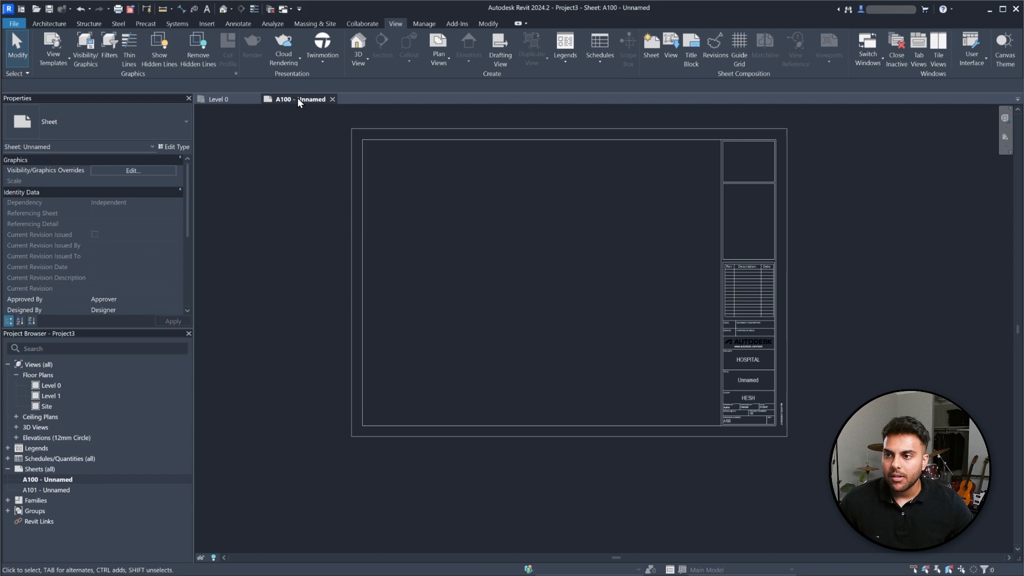
{"action": "left_click", "coordinate": [332, 99]}
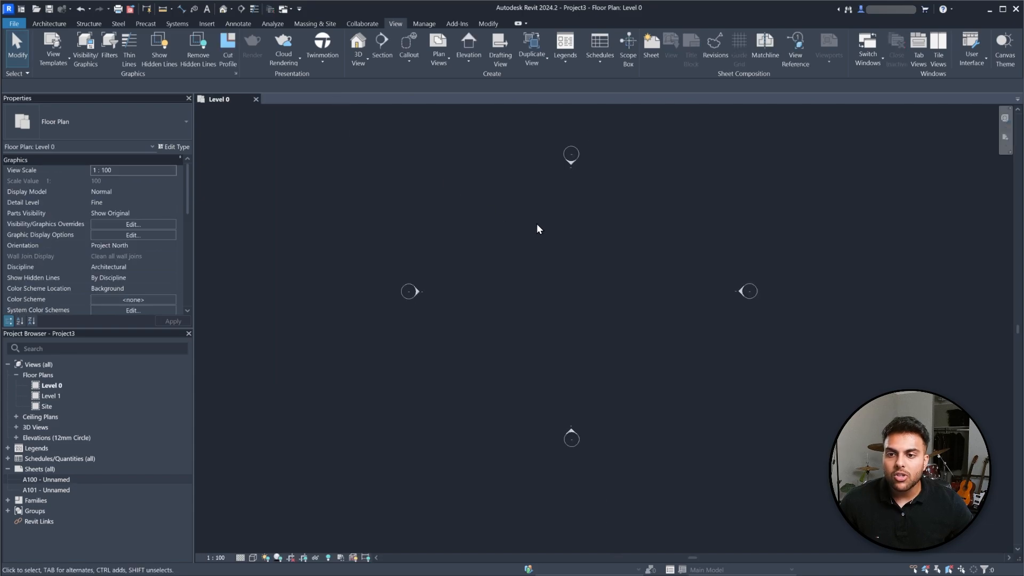
- Draw a horizontal grid line across the Level 0 plan, from right to left between the north and side elevation markers
{"action": "scroll", "coordinate": [586, 240], "scroll_direction": "down", "scroll_amount": 2}
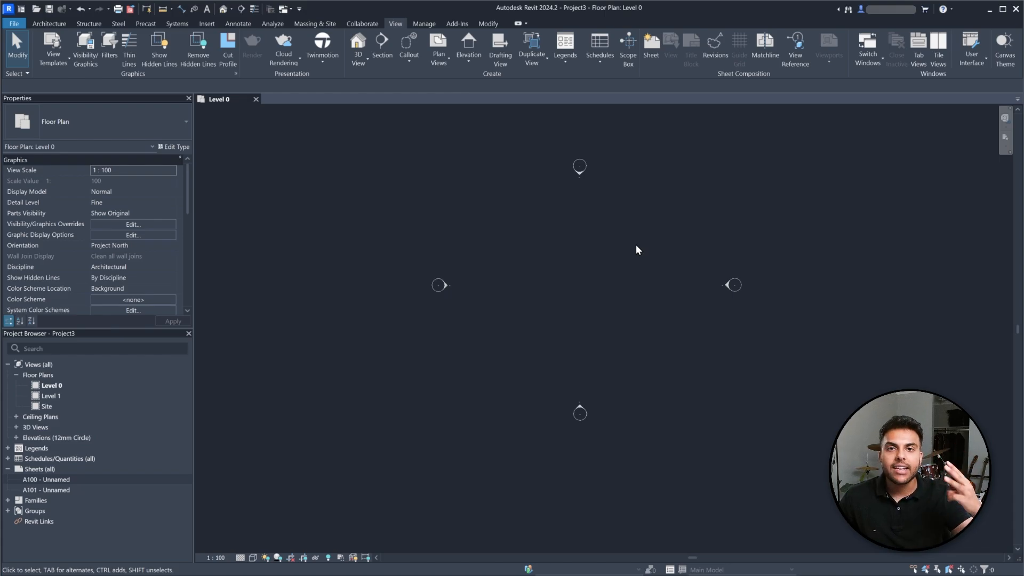
{"action": "scroll", "coordinate": [595, 227], "scroll_direction": "up", "scroll_amount": 2}
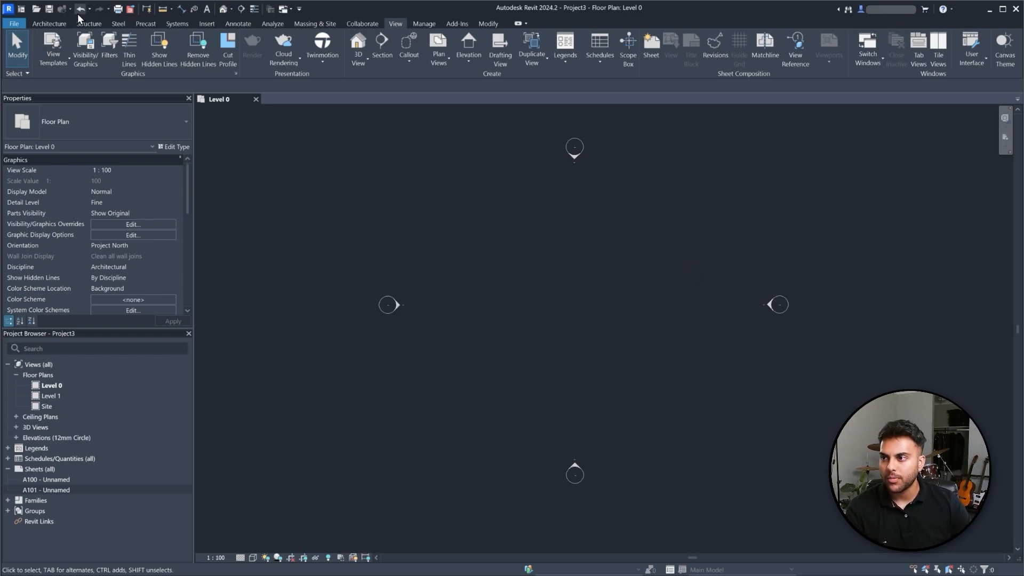
{"action": "left_click", "coordinate": [47, 25]}
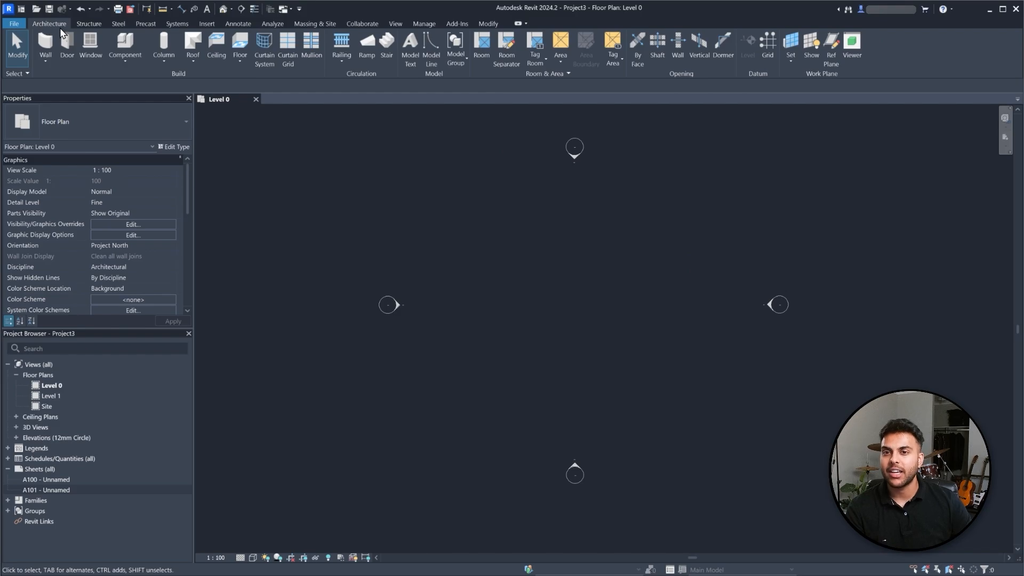
{"action": "left_click", "coordinate": [767, 41]}
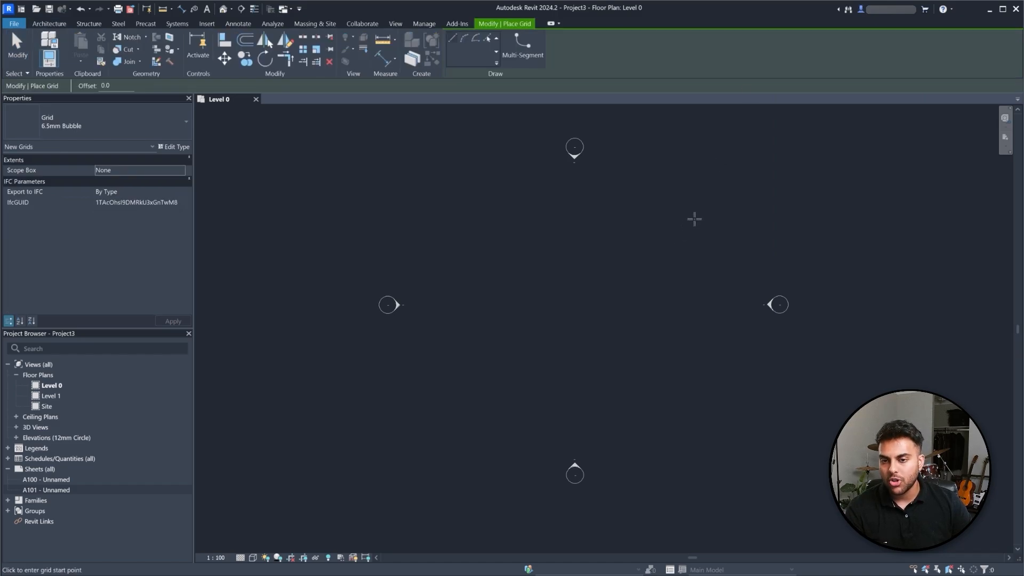
{"action": "left_click", "coordinate": [738, 205]}
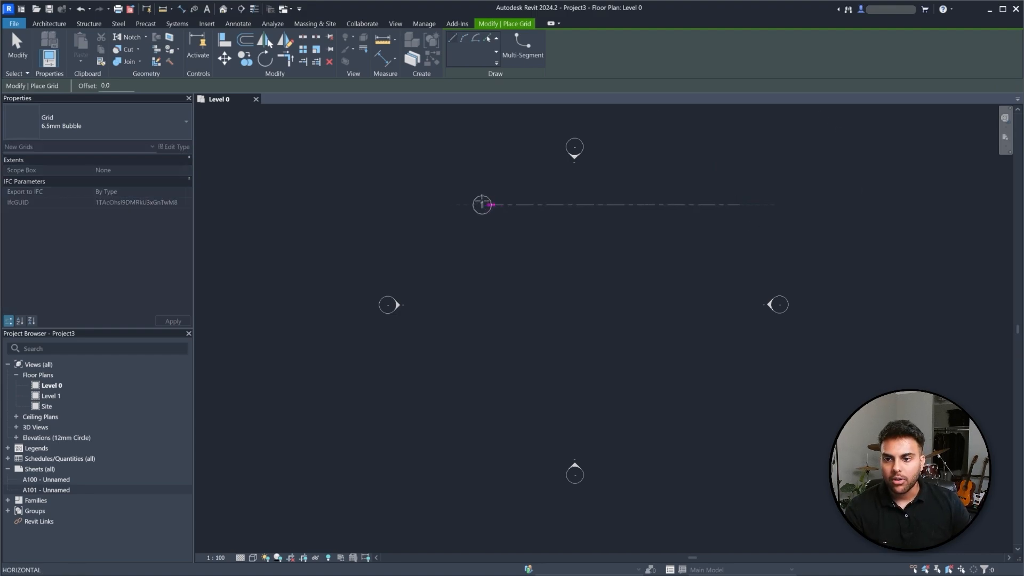
{"action": "left_click", "coordinate": [392, 204]}
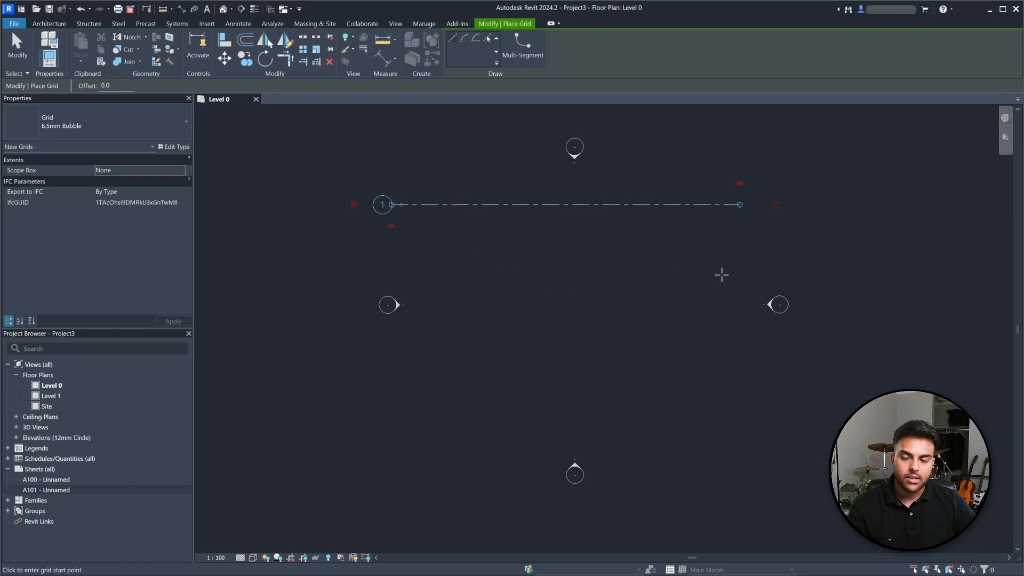
{"action": "key", "text": "n"}
{"action": "key", "text": "s"}
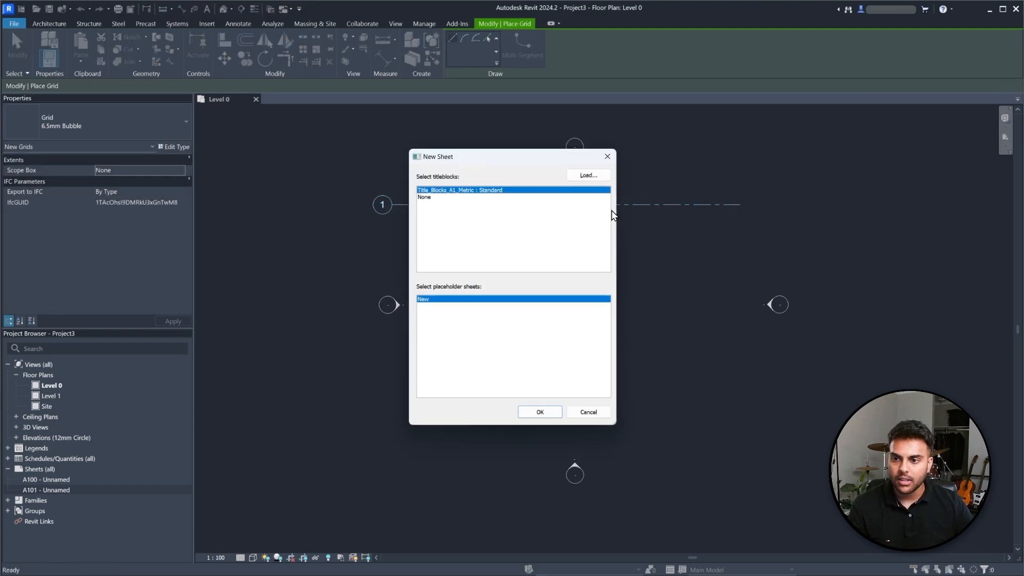
{"action": "key", "text": "Escape"}
{"action": "key", "text": "Escape"}
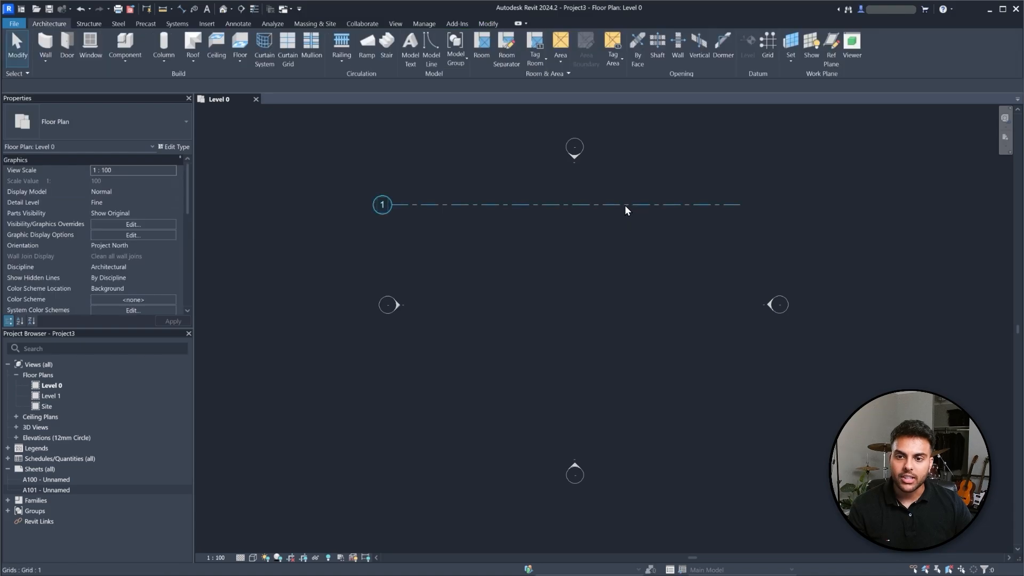
- Show the bubble at the grid line's right end and extend that end a little further right
{"action": "left_click", "coordinate": [625, 205]}
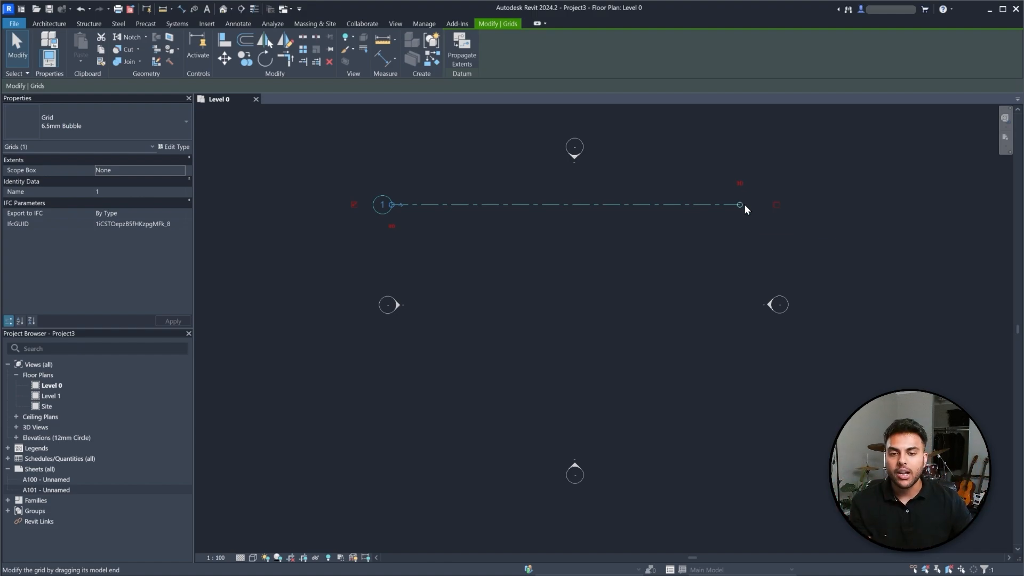
{"action": "left_click", "coordinate": [776, 205]}
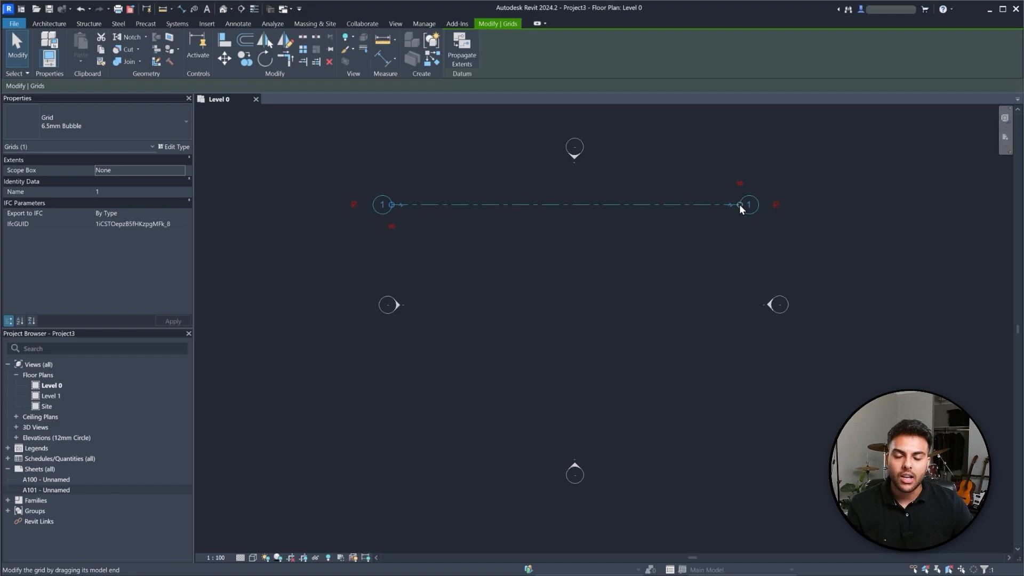
{"action": "left_click_drag", "start_coordinate": [739, 204], "coordinate": [776, 204]}
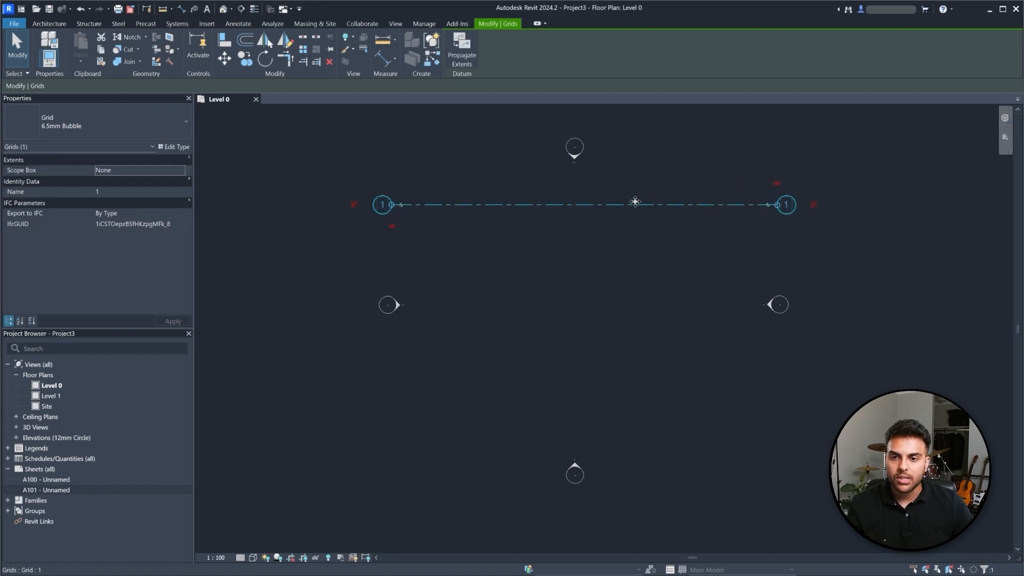
{"action": "left_click_drag", "start_coordinate": [390, 204], "coordinate": [391, 204]}
{"action": "left_click", "coordinate": [521, 229]}
- Rename the horizontal grid line as A
{"action": "left_click", "coordinate": [591, 206]}
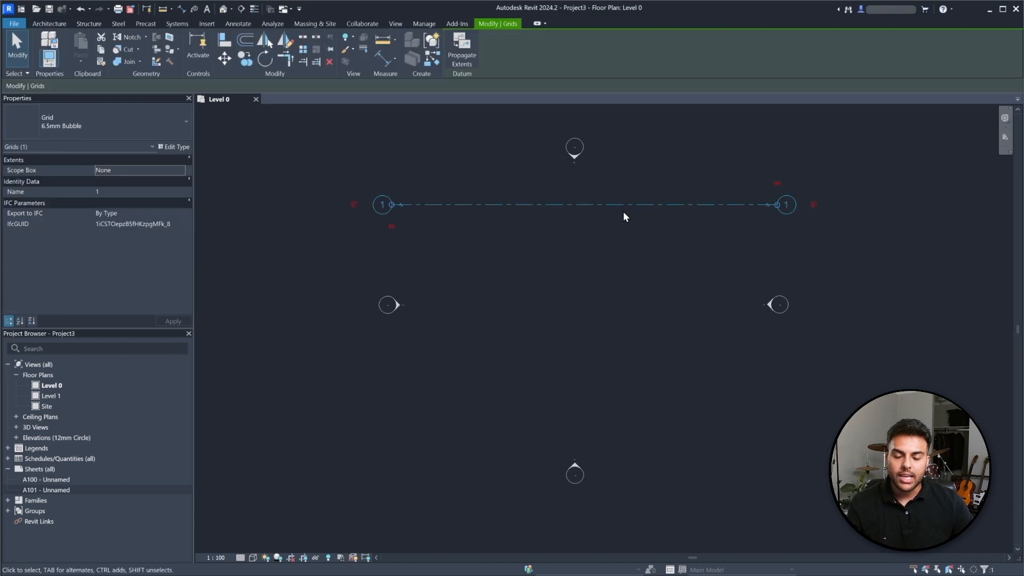
{"action": "left_click", "coordinate": [380, 205]}
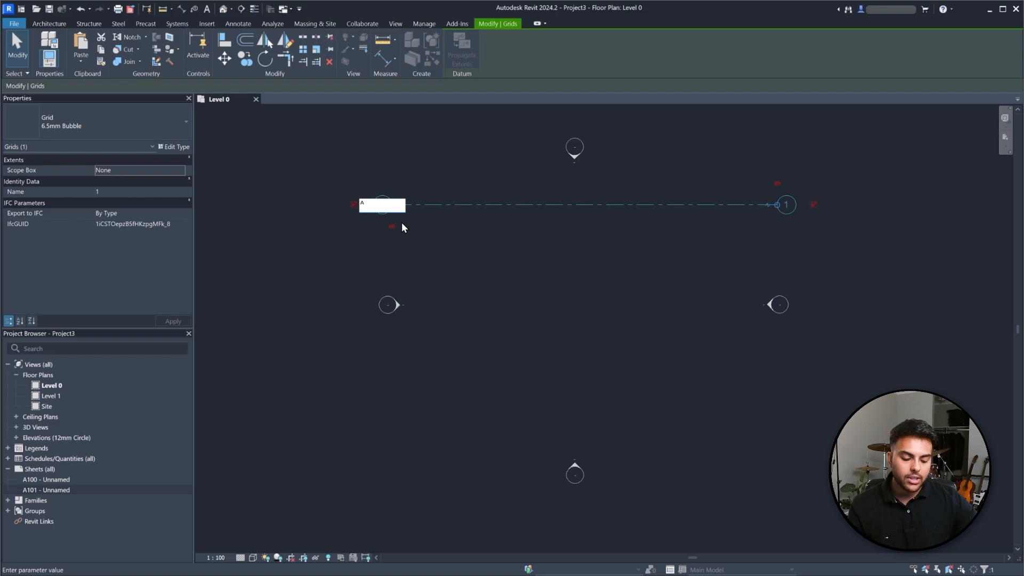
{"action": "key", "text": "Return"}
{"action": "left_click", "coordinate": [453, 246]}
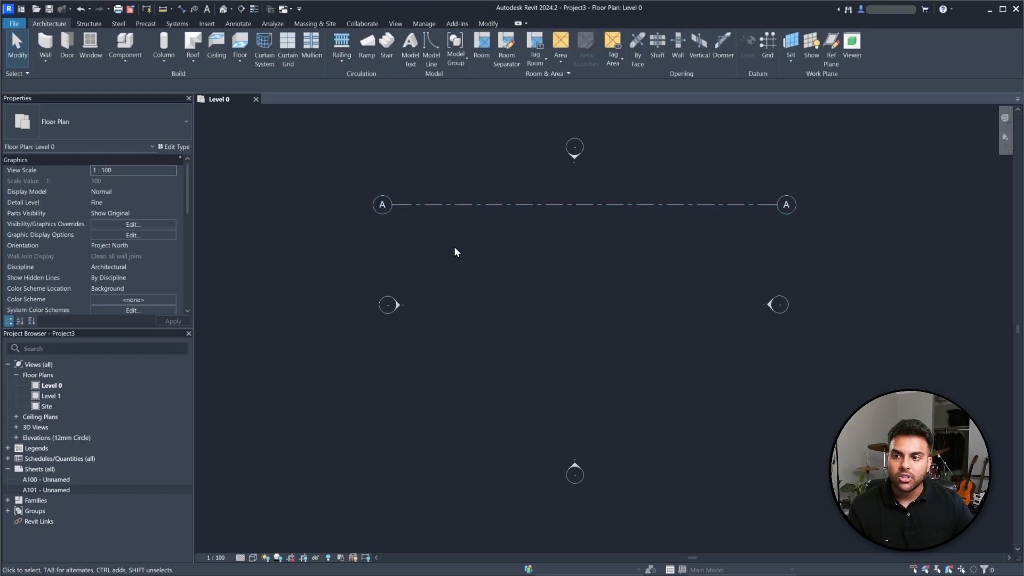
{"action": "left_click", "coordinate": [380, 206]}
{"action": "left_click", "coordinate": [644, 271]}
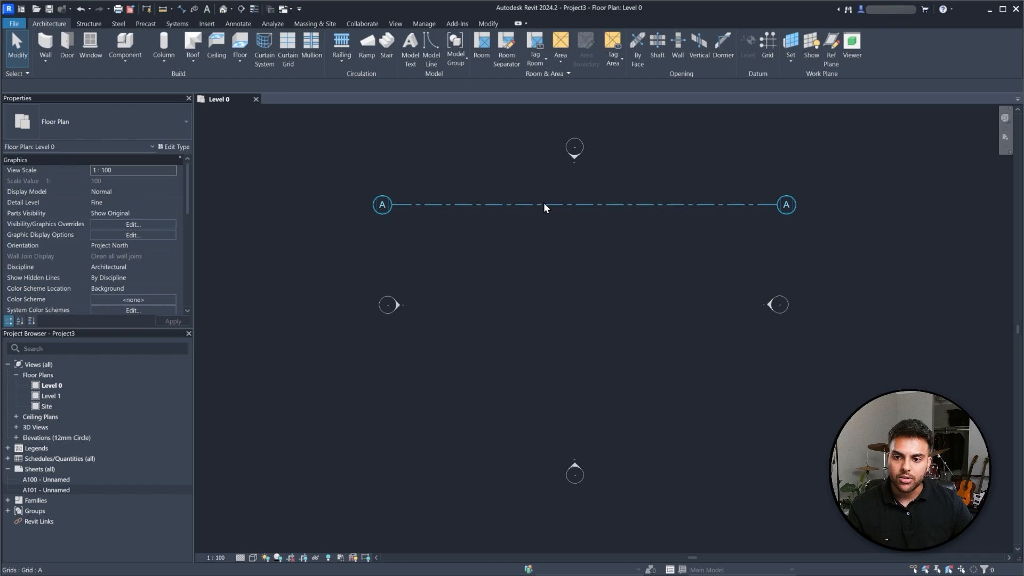
- Copy grid line A 6000 mm straight down with multiple copying enabled
{"action": "left_click", "coordinate": [544, 204]}
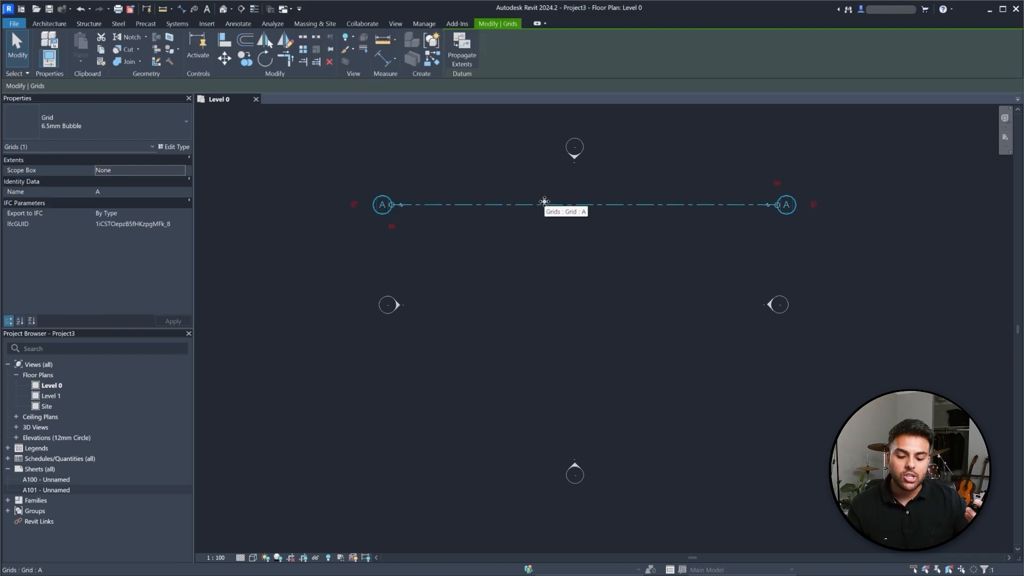
{"action": "key", "text": "c"}
{"action": "key", "text": "o"}
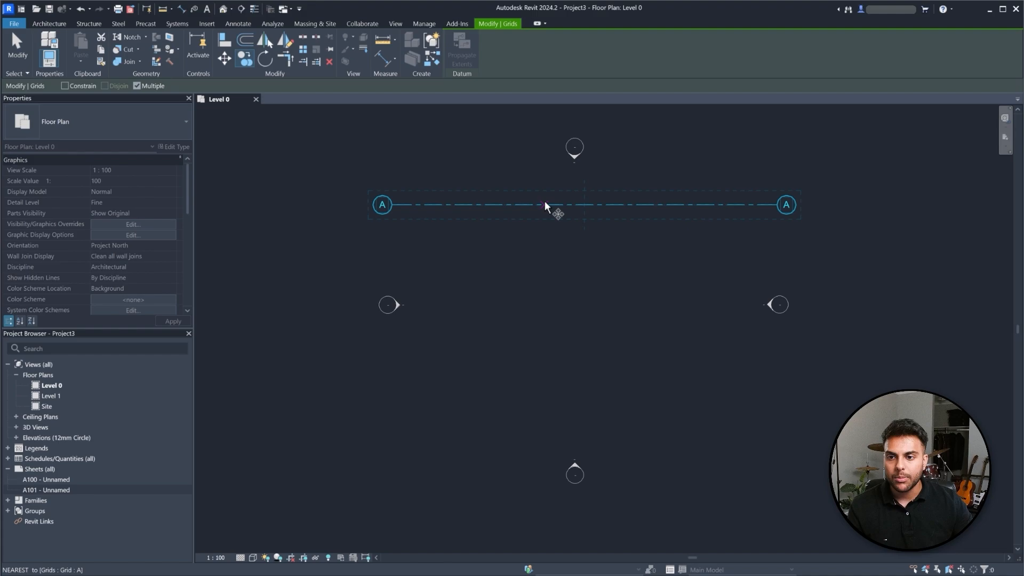
{"action": "left_click", "coordinate": [574, 203]}
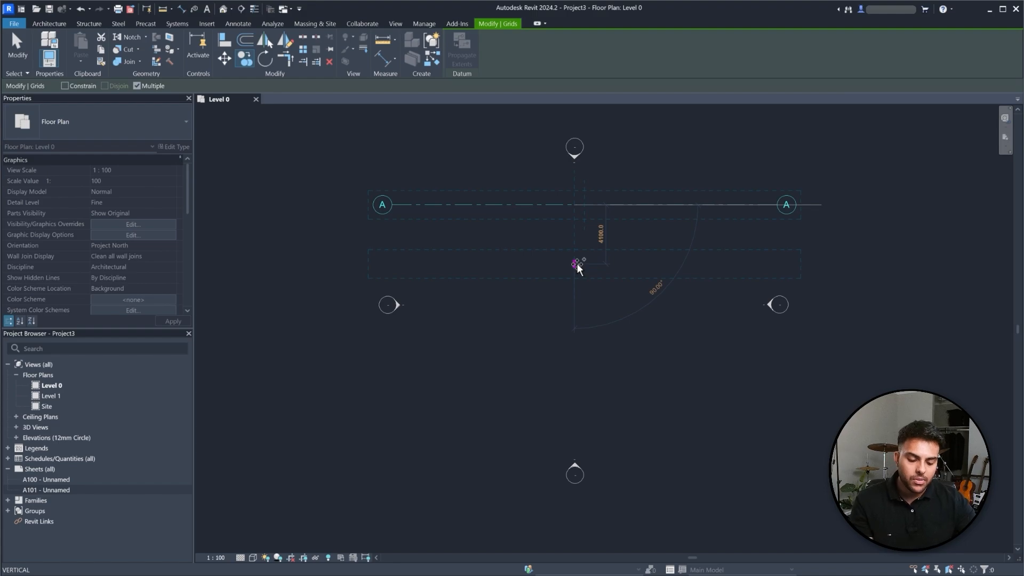
{"action": "type", "text": "6000"}
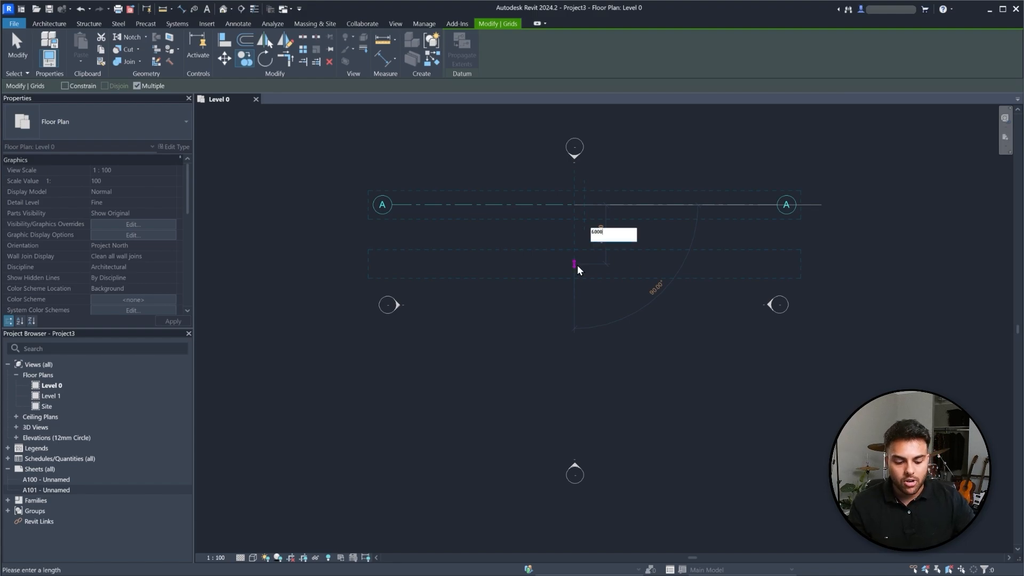
{"action": "key", "text": "Return"}
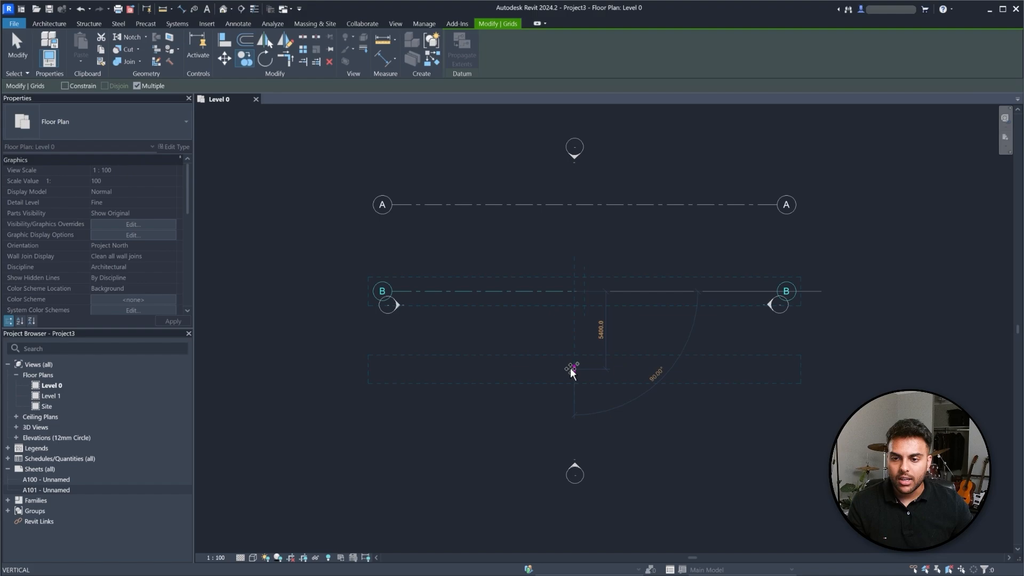
- Place two more copies of the horizontal grid line below B, each spaced 6000 mm straight down, and end the copying
{"action": "type", "text": "6000"}
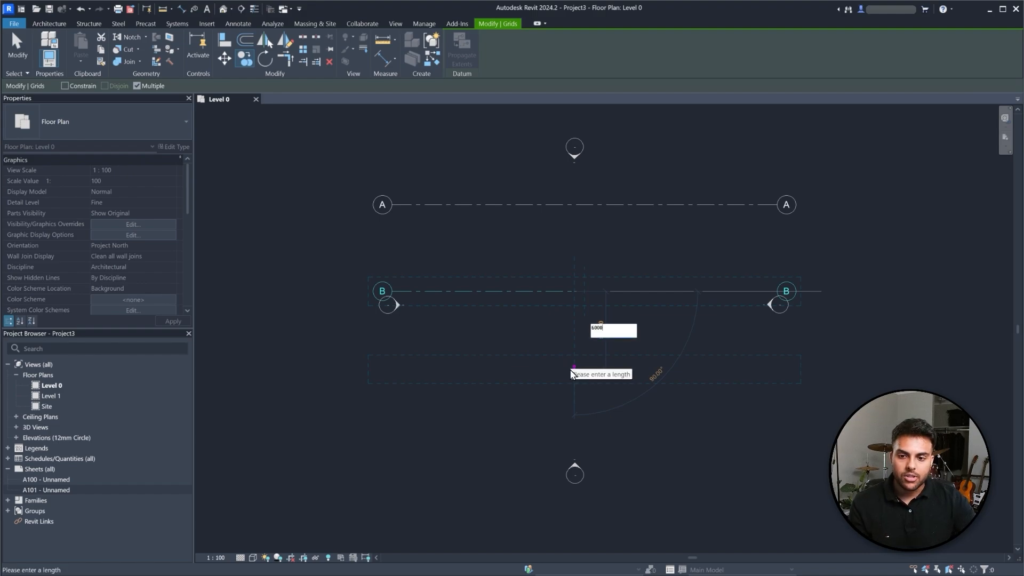
{"action": "key", "text": "Return"}
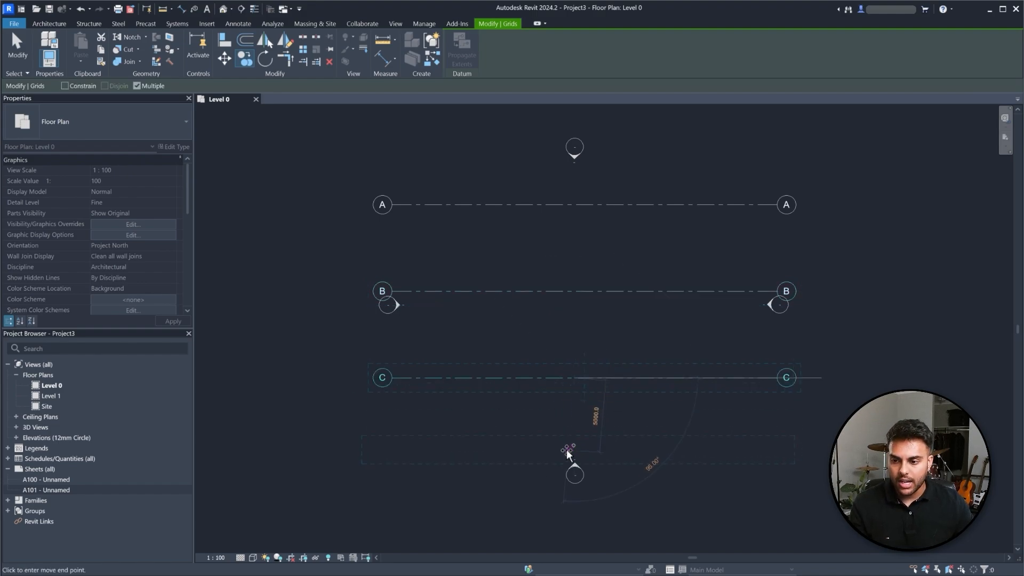
{"action": "type", "text": "6000"}
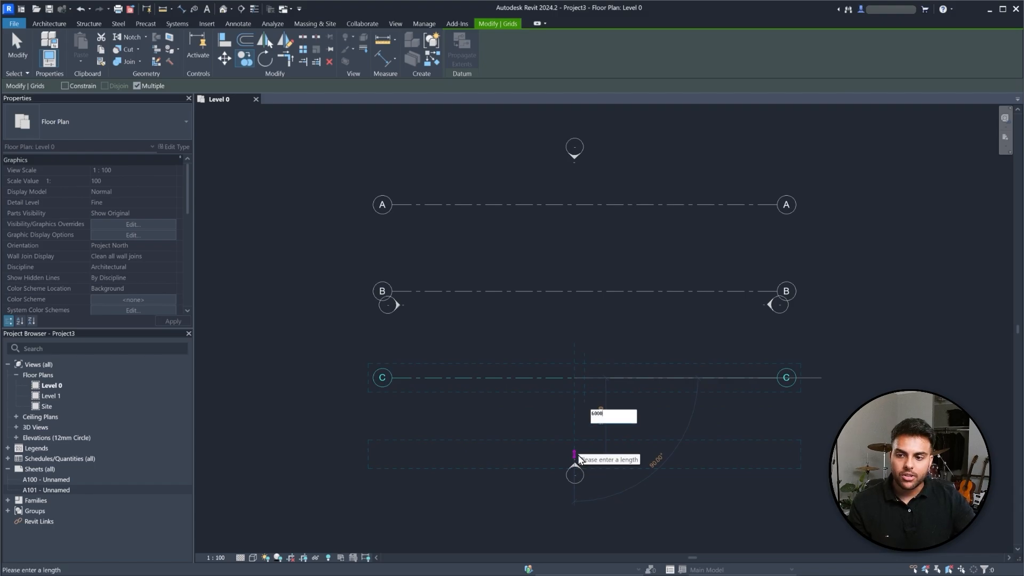
{"action": "key", "text": "Return"}
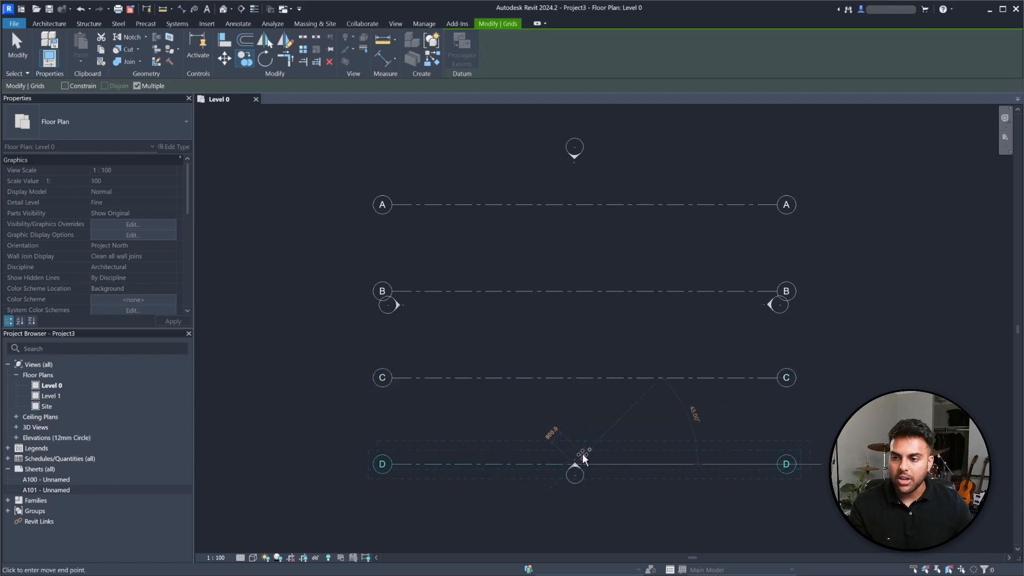
{"action": "key", "text": "Escape"}
{"action": "scroll", "coordinate": [617, 301], "scroll_direction": "down", "scroll_amount": 2}
{"action": "scroll", "coordinate": [598, 327], "scroll_direction": "up", "scroll_amount": 2}
{"action": "key", "text": "Escape"}
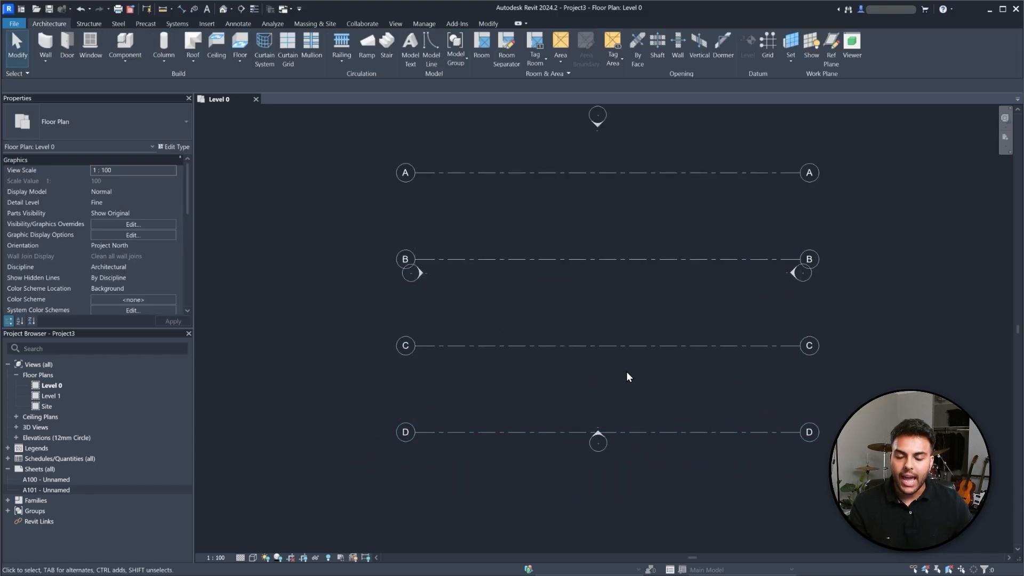
- Try a vertical grid line crossing grids A to D near their left ends, with a bubble shown at its upper end
{"action": "scroll", "coordinate": [618, 372], "scroll_direction": "down", "scroll_amount": 1}
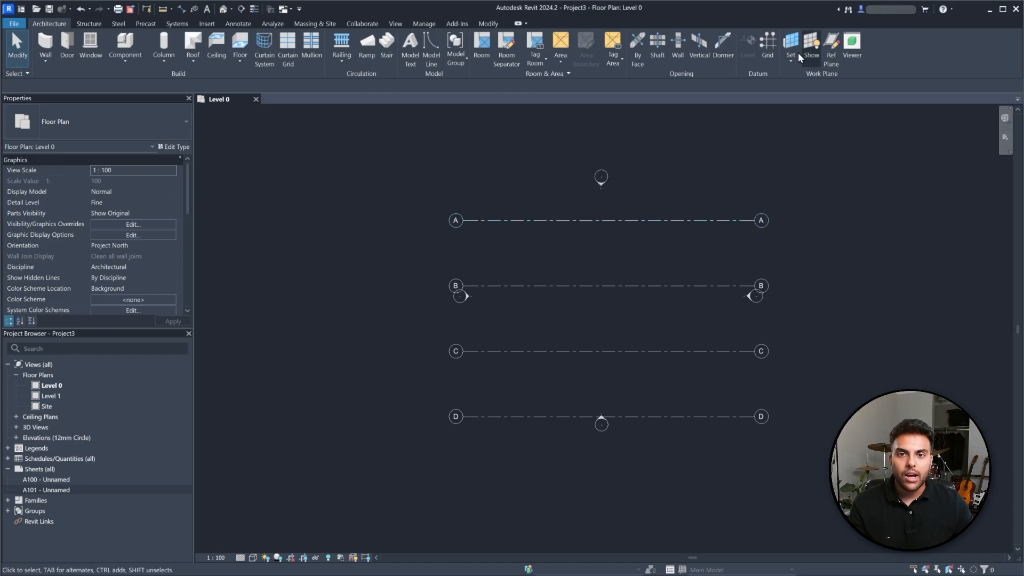
{"action": "left_click", "coordinate": [769, 47]}
{"action": "left_click", "coordinate": [504, 184]}
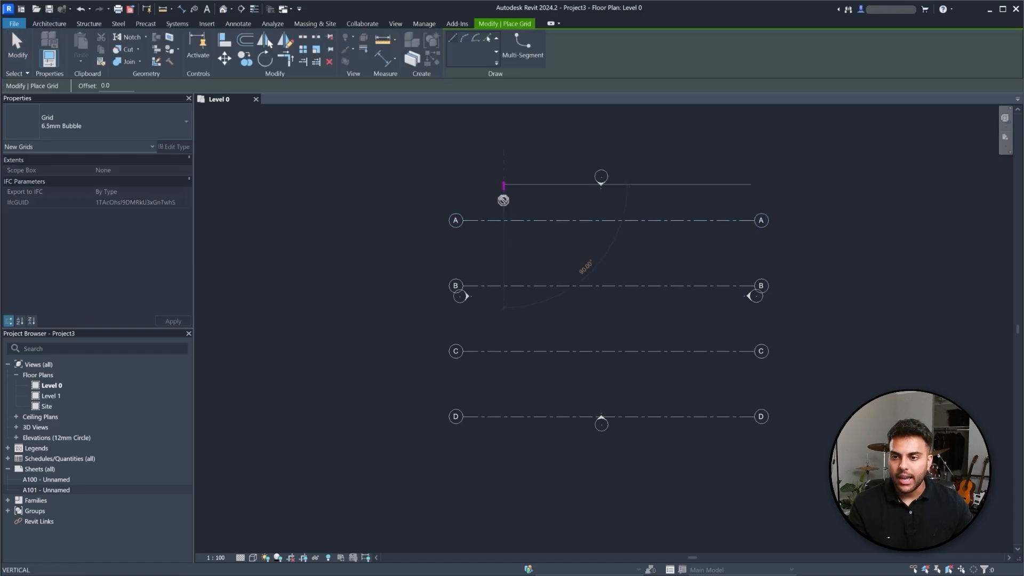
{"action": "left_click", "coordinate": [503, 452]}
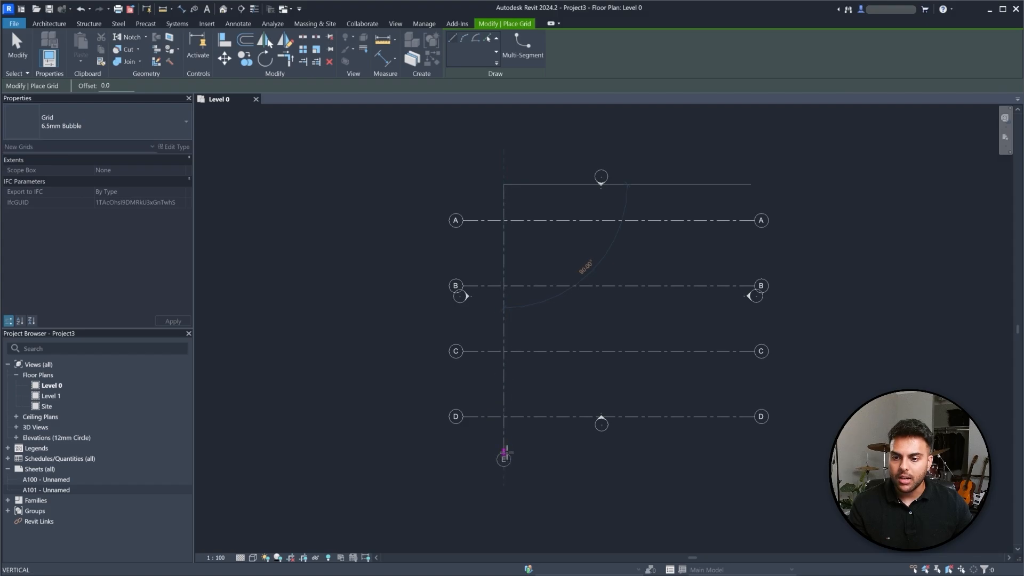
{"action": "key", "text": "Escape"}
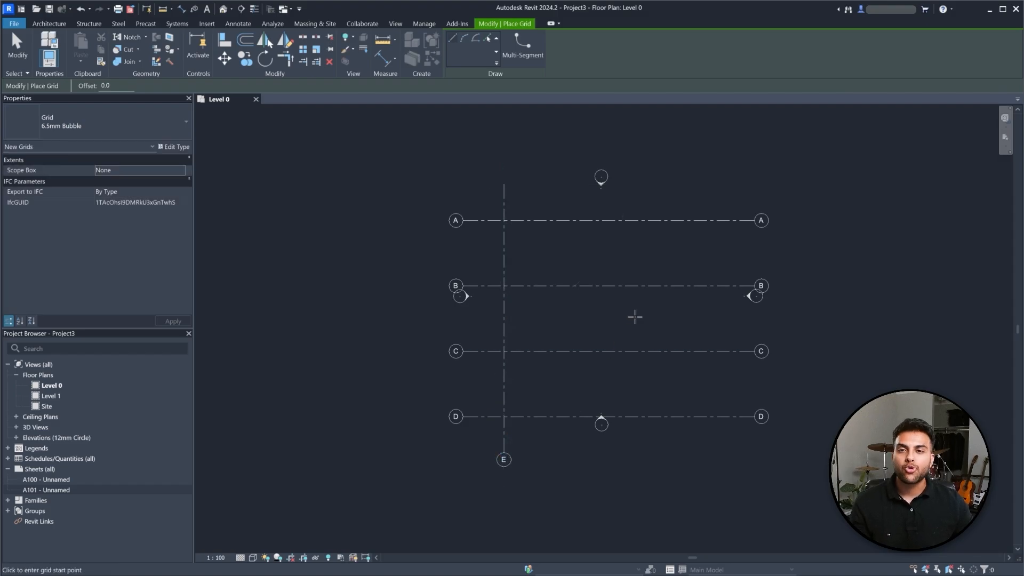
{"action": "key", "text": "Escape"}
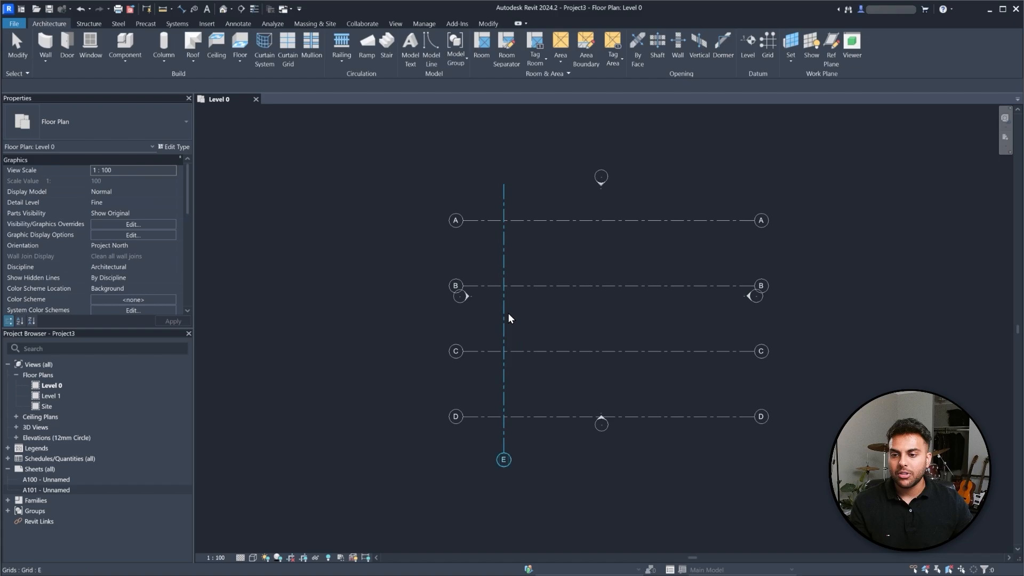
{"action": "left_click", "coordinate": [504, 317]}
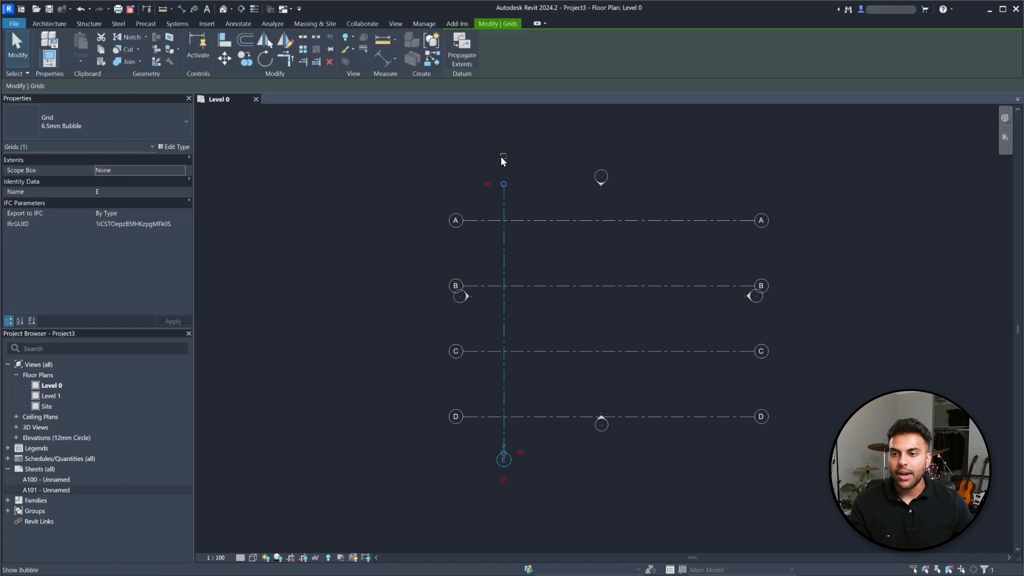
{"action": "key", "text": "Escape"}
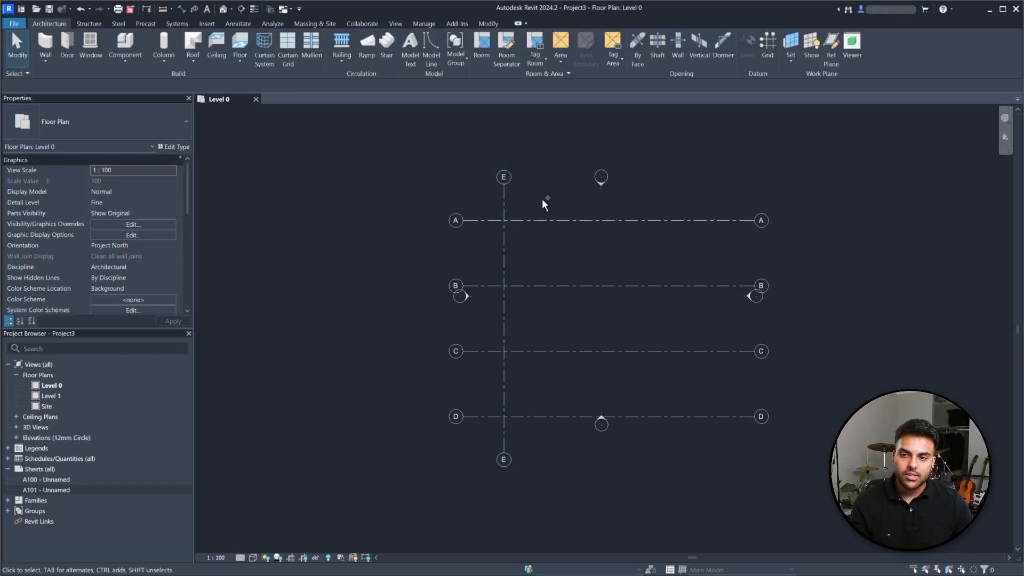
{"action": "key", "text": "ctrl+z"}
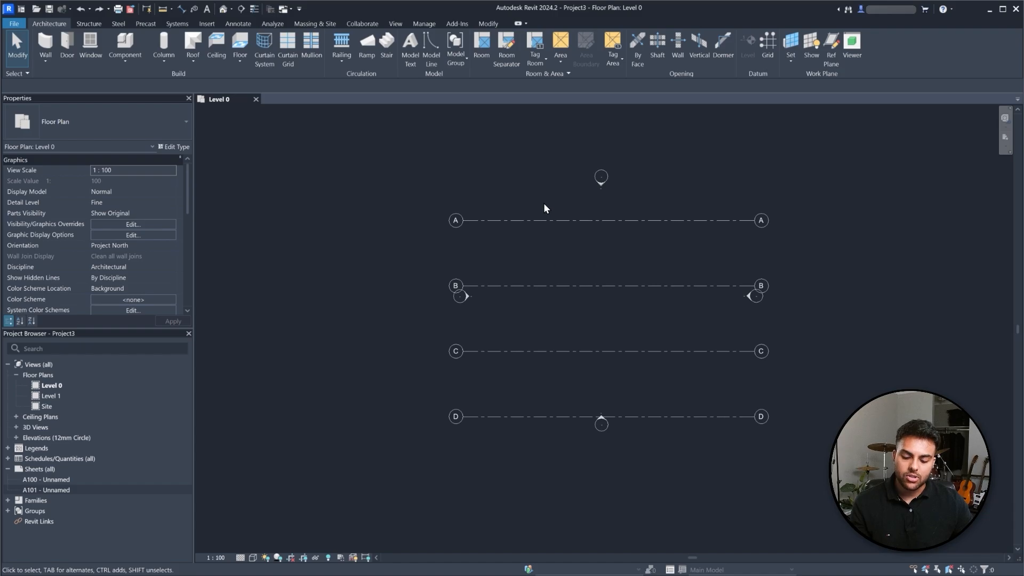
- Enable Plan View Symbols End 1 in the 6.5mm Bubble grid type so new grid lines have bubbles at both ends
{"action": "left_click", "coordinate": [766, 49]}
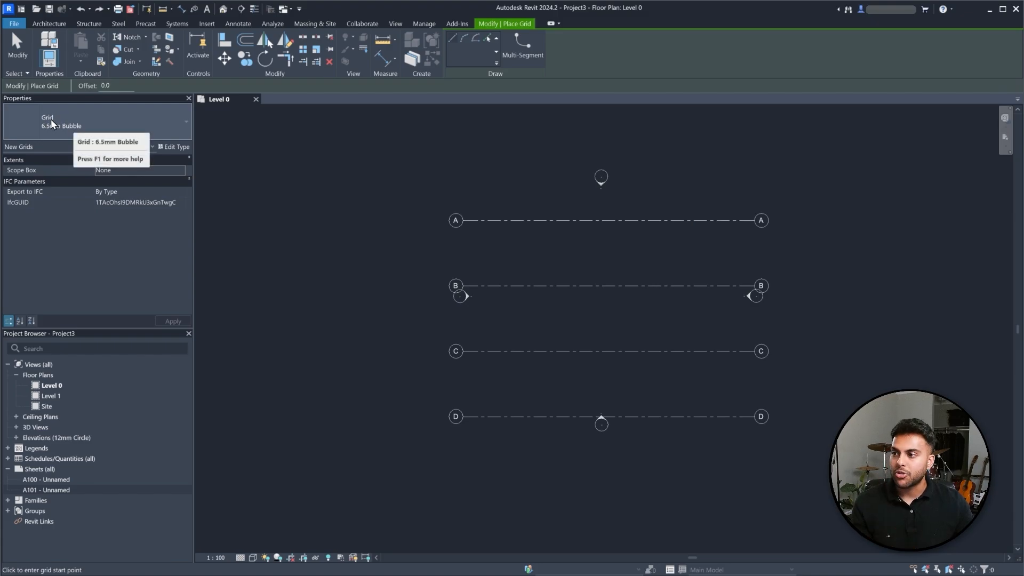
{"action": "left_click", "coordinate": [175, 147]}
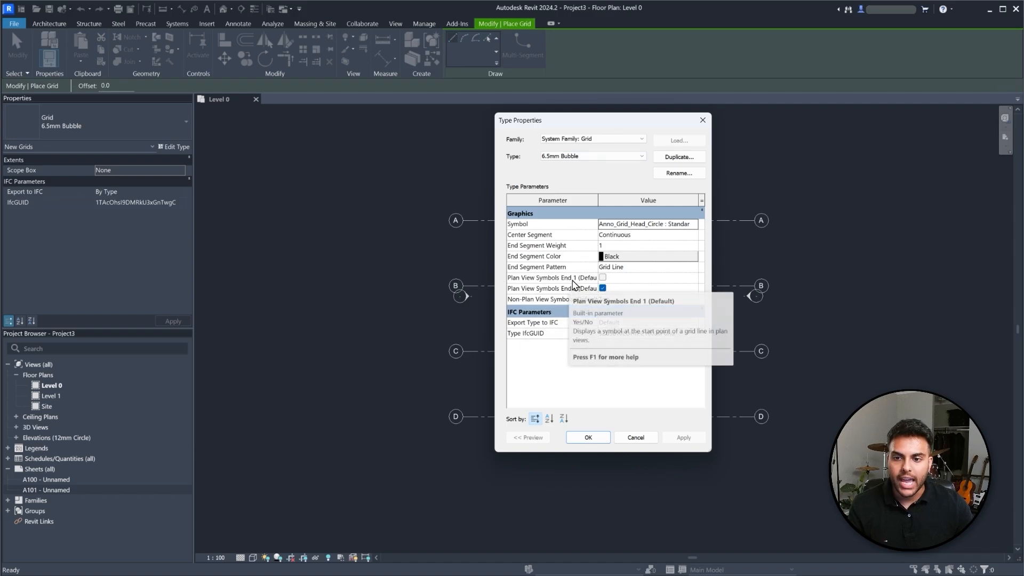
{"action": "left_click", "coordinate": [603, 278]}
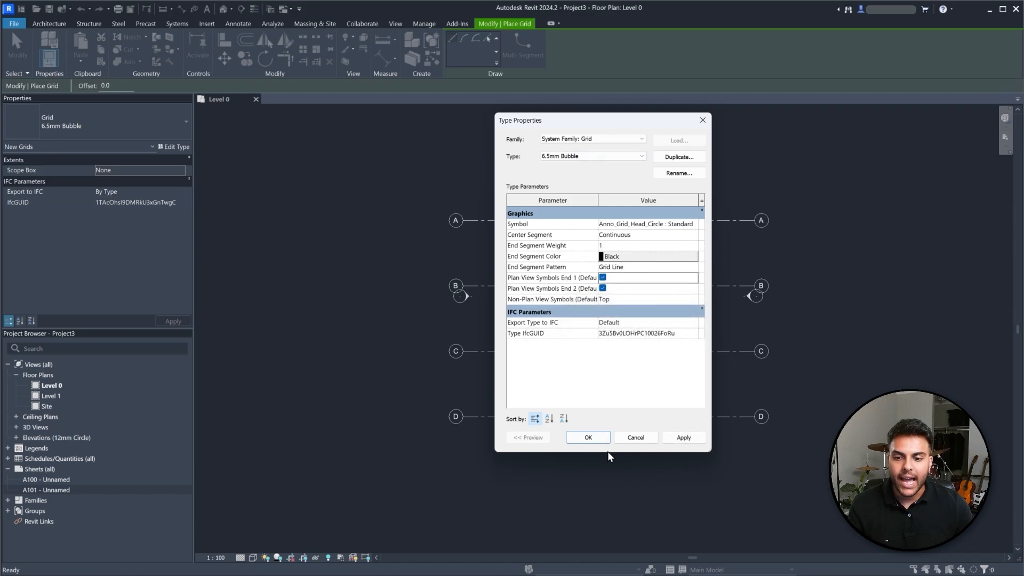
{"action": "left_click", "coordinate": [588, 436]}
- Draw a vertical grid line from above grid A to below grid D near their left ends and name it 1
{"action": "left_click", "coordinate": [496, 189]}
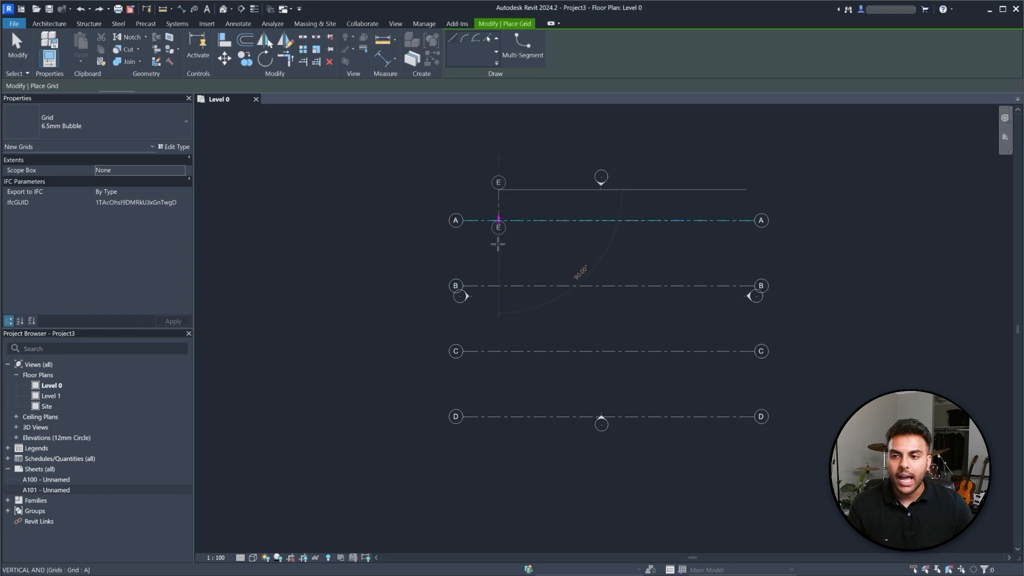
{"action": "left_click", "coordinate": [497, 447]}
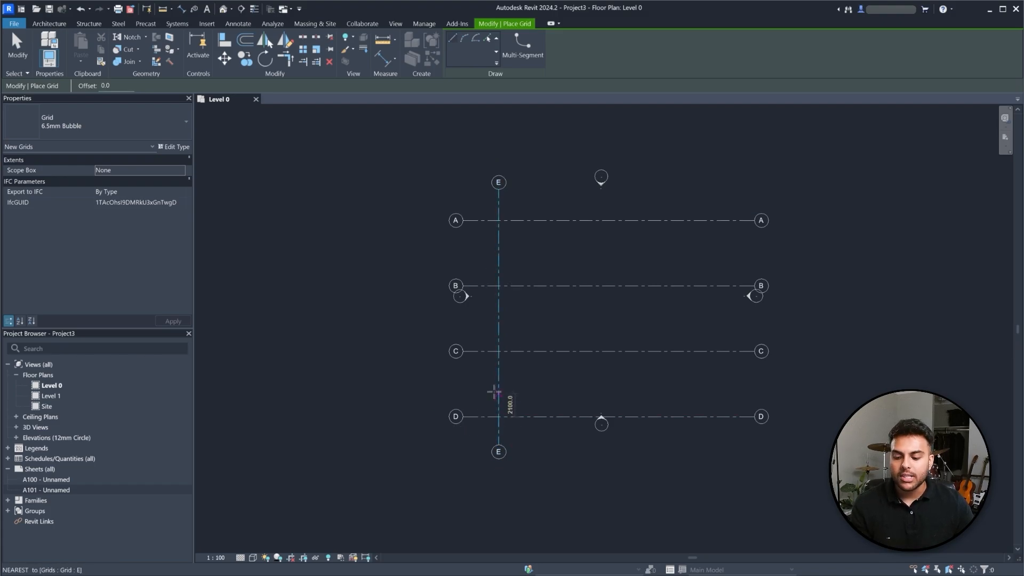
{"action": "key", "text": "Escape"}
{"action": "left_click", "coordinate": [499, 183]}
{"action": "left_click", "coordinate": [499, 181]}
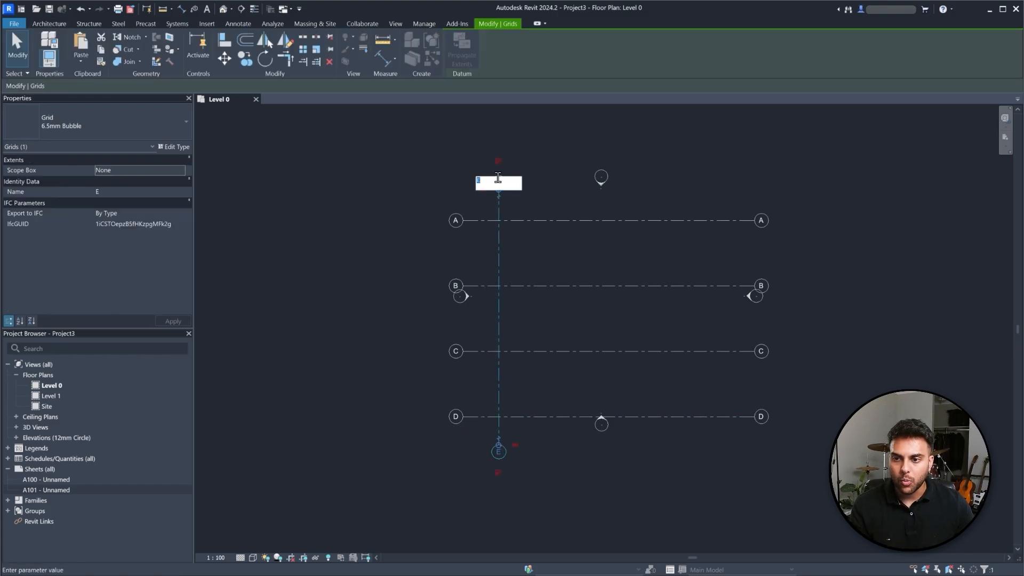
{"action": "type", "text": "1"}
{"action": "key", "text": "Return"}
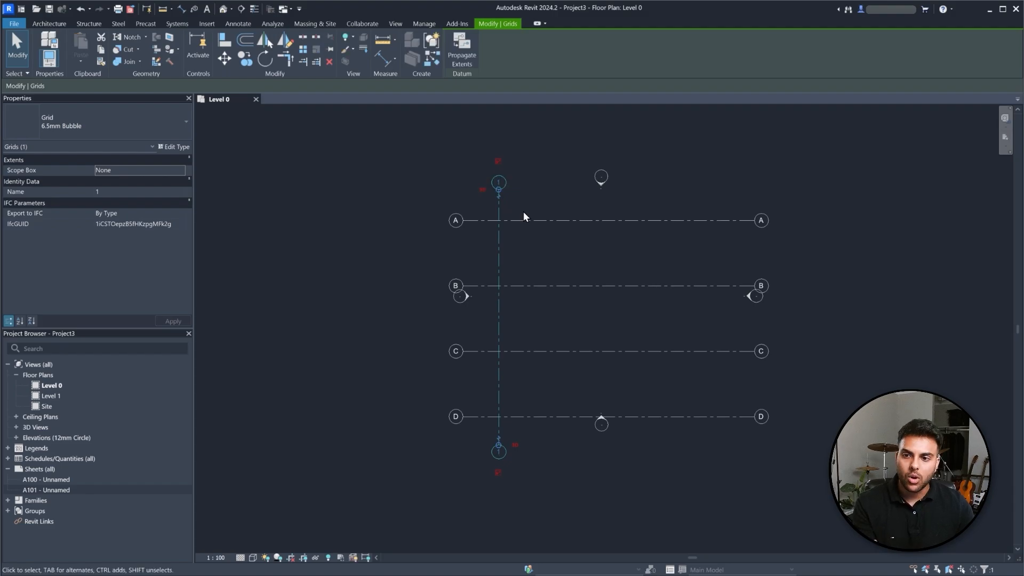
- Copy grid line 1 to the right three times in succession at 5500 mm spacing
{"action": "left_click", "coordinate": [511, 208]}
{"action": "left_click", "coordinate": [498, 203]}
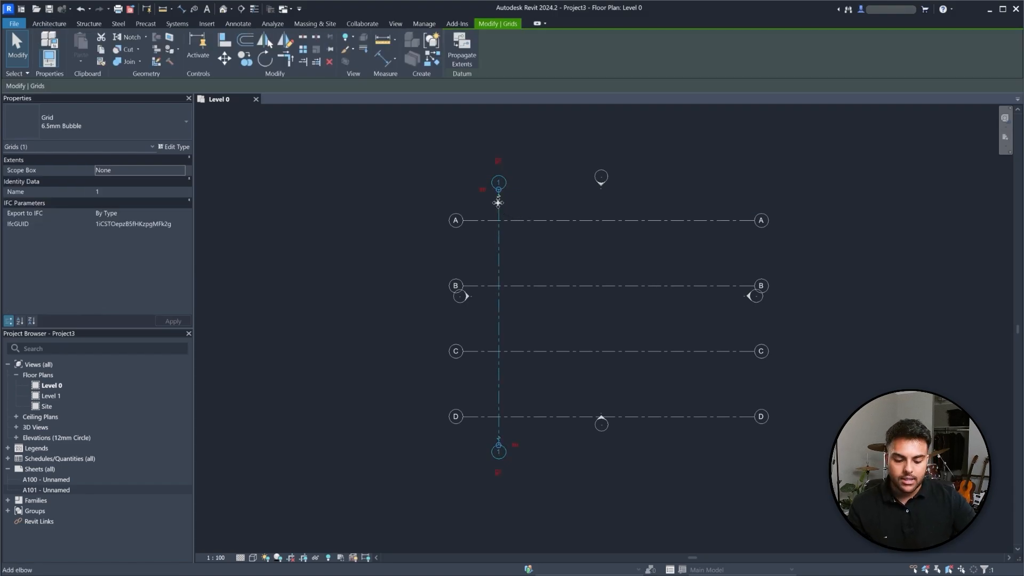
{"action": "key", "text": "c"}
{"action": "key", "text": "o"}
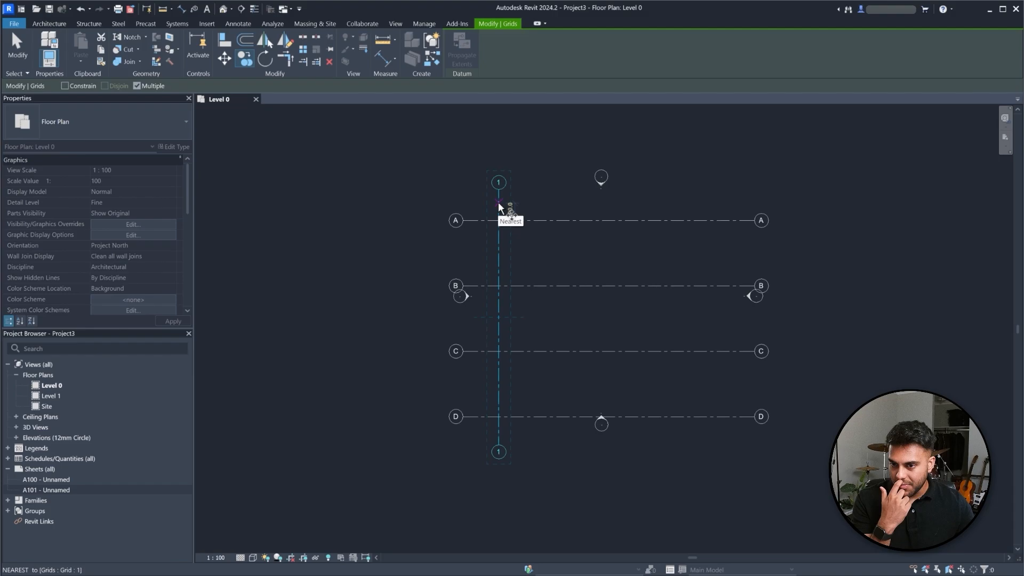
{"action": "left_click", "coordinate": [498, 203]}
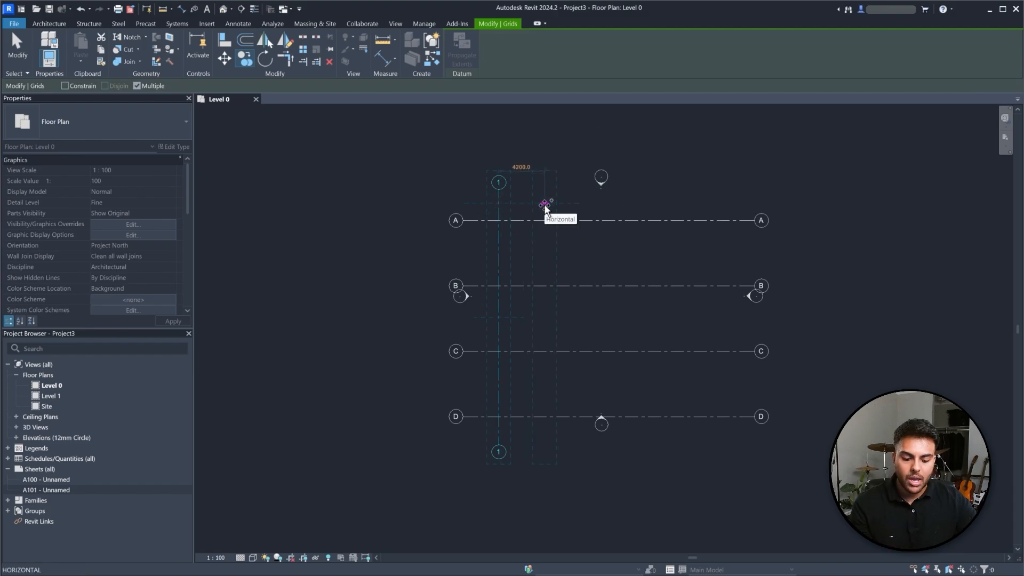
{"action": "type", "text": "5500"}
{"action": "key", "text": "Return"}
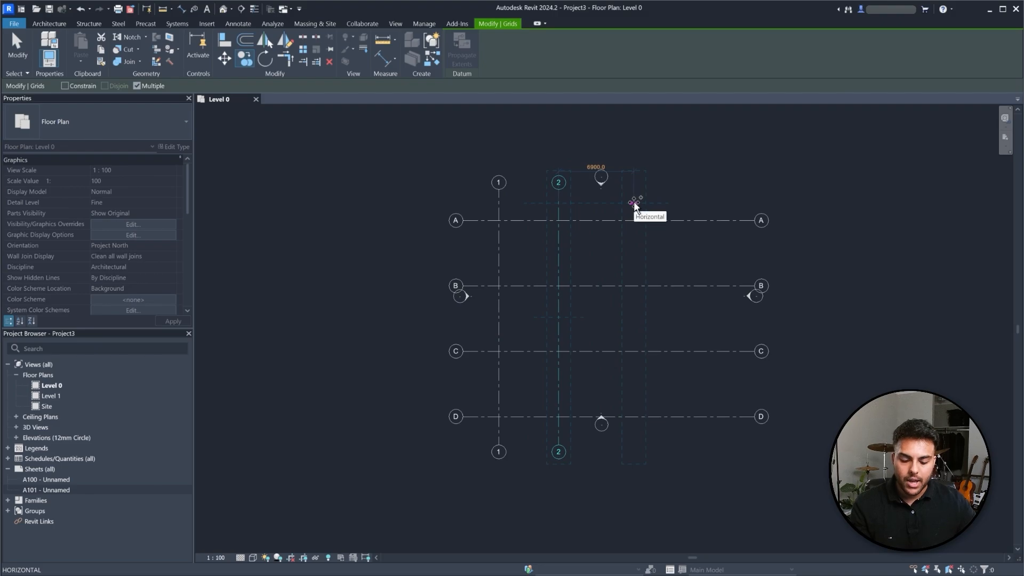
{"action": "type", "text": "5500"}
{"action": "key", "text": "Return"}
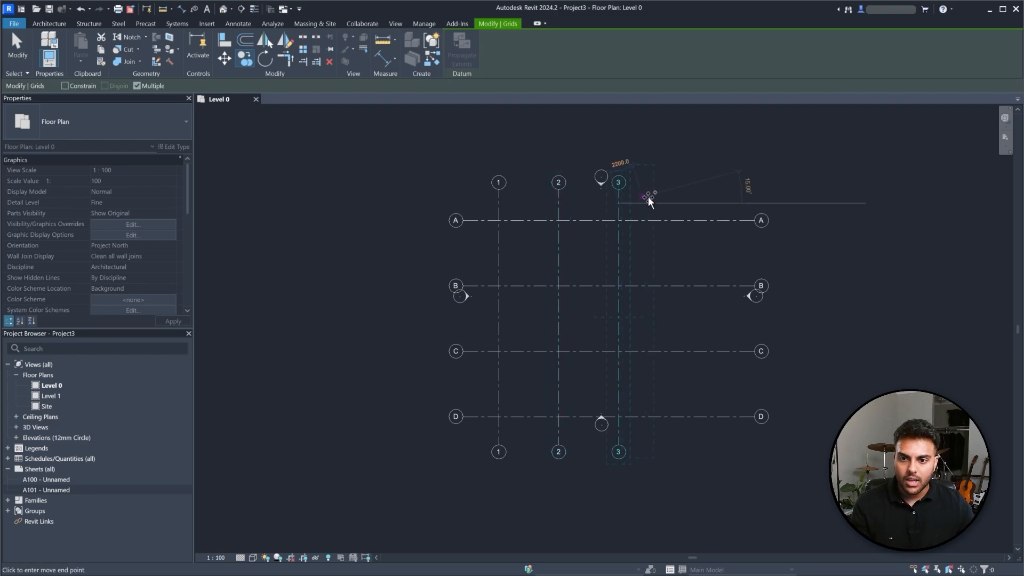
{"action": "type", "text": "5500"}
{"action": "key", "text": "Return"}
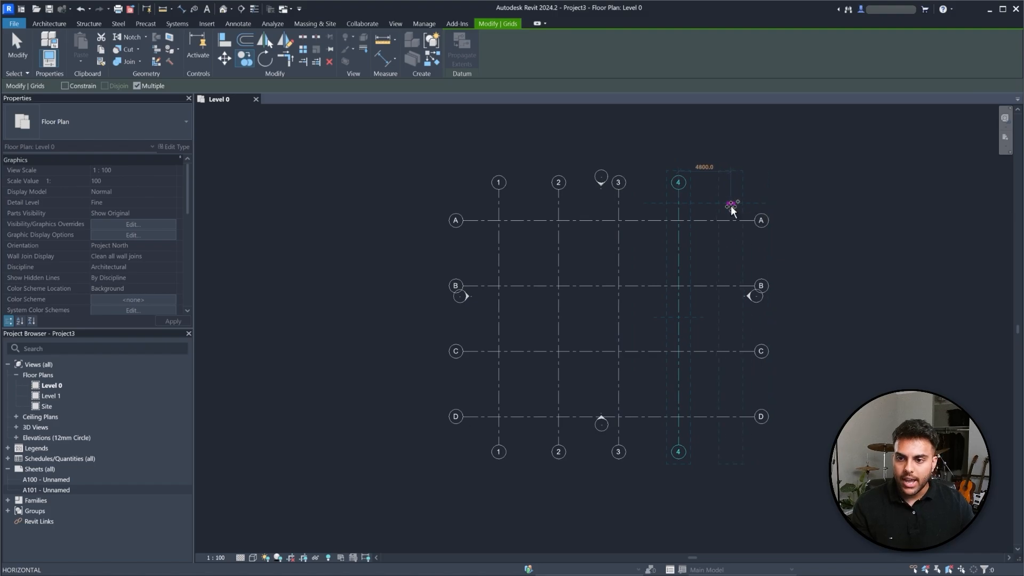
{"action": "key", "text": "Escape"}
{"action": "key", "text": "Escape"}
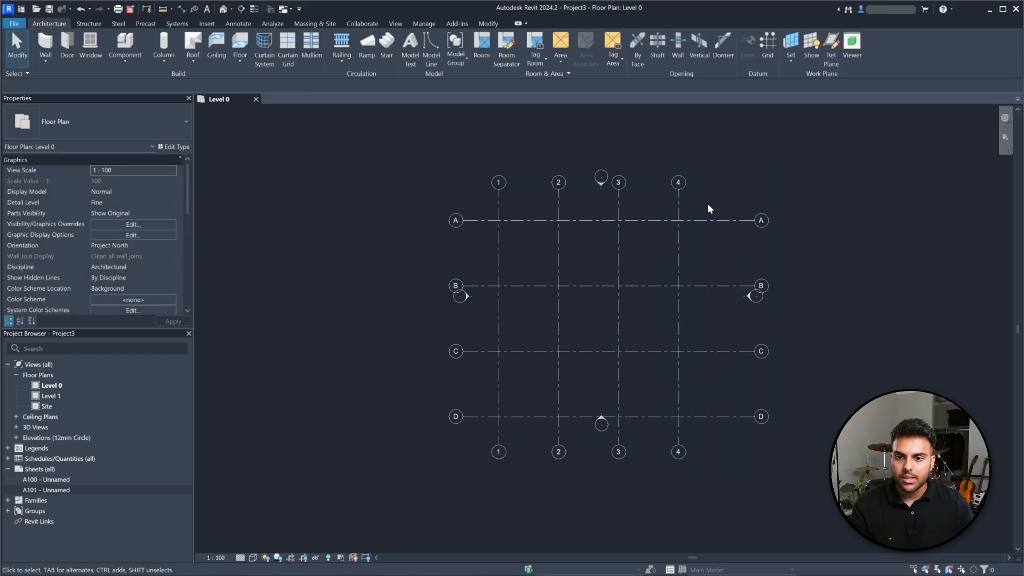
- Move vertical grid lines 1 to 4 together slightly to the right, roughly centring them on the horizontal grid lines
{"action": "left_click_drag", "start_coordinate": [474, 200], "coordinate": [476, 201]}
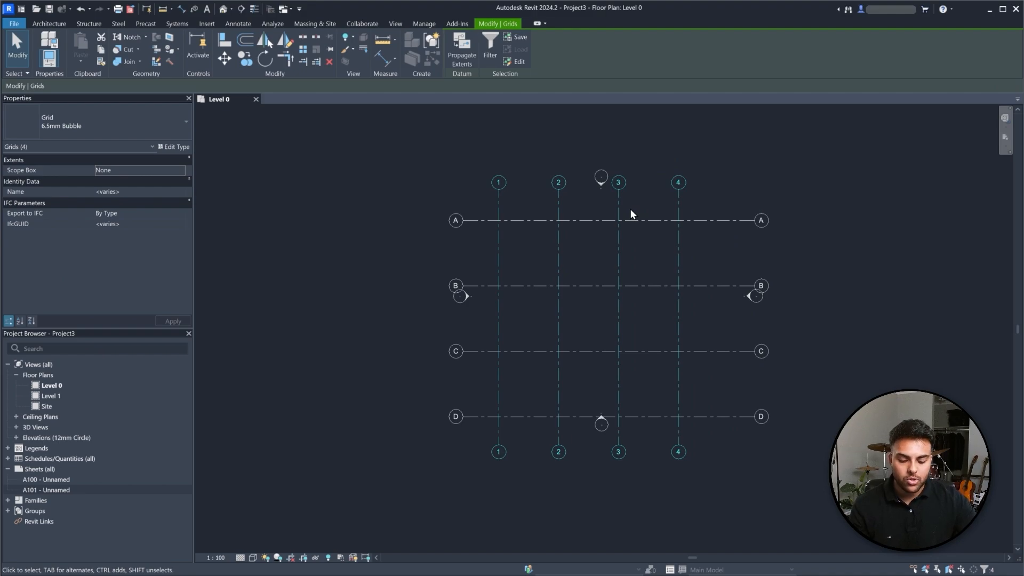
{"action": "key", "text": "m"}
{"action": "key", "text": "v"}
{"action": "left_click", "coordinate": [588, 137]}
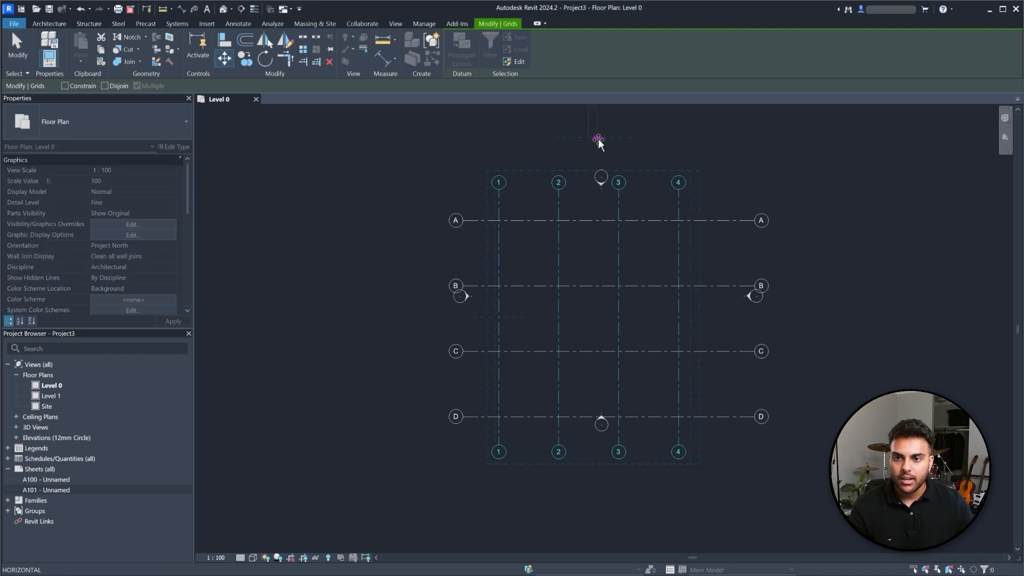
{"action": "left_click", "coordinate": [612, 141]}
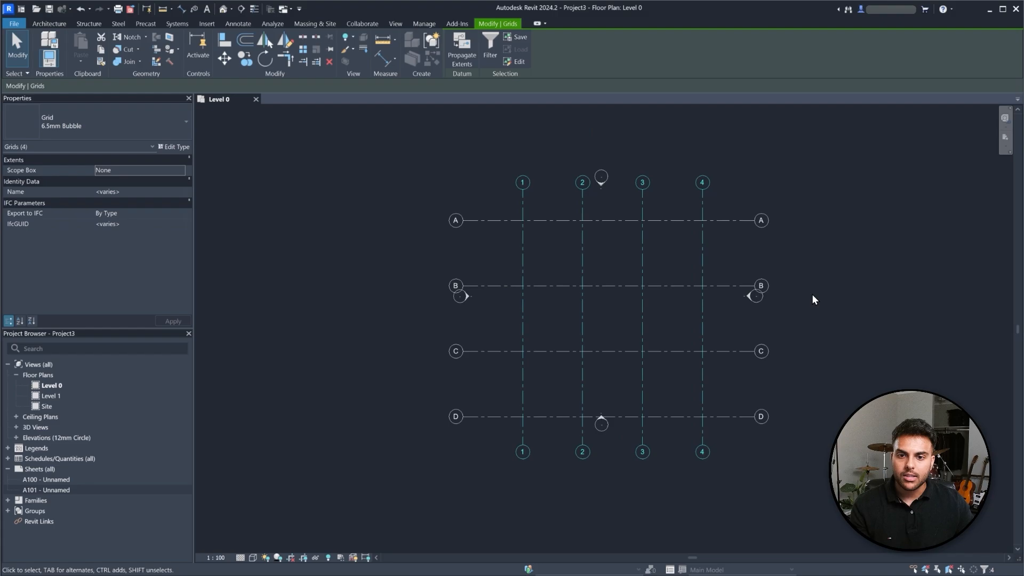
{"action": "key", "text": "Escape"}
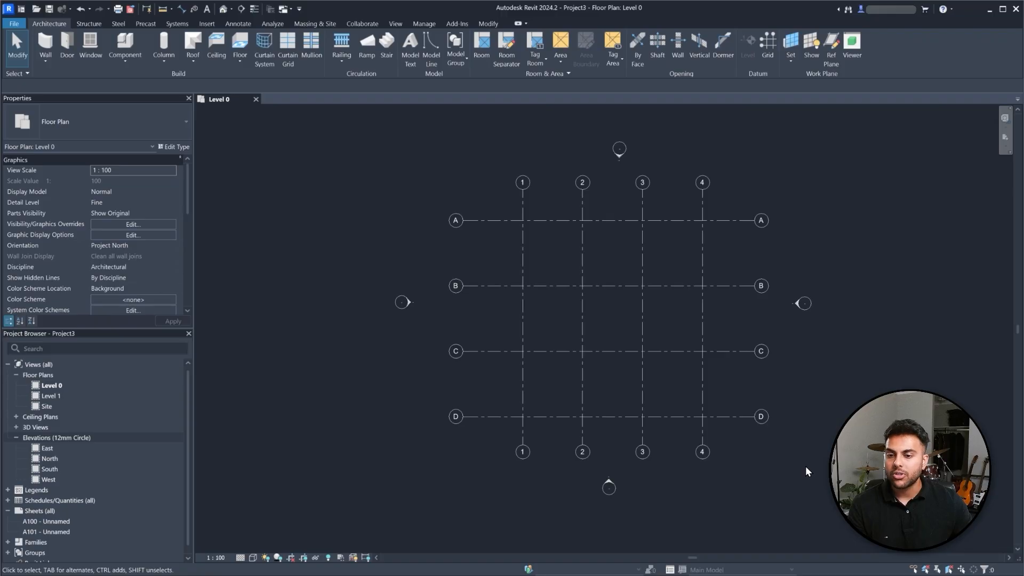
- Check the four elevation markers around the grid by selecting each one in turn, and clear the selection
{"action": "left_click", "coordinate": [611, 488]}
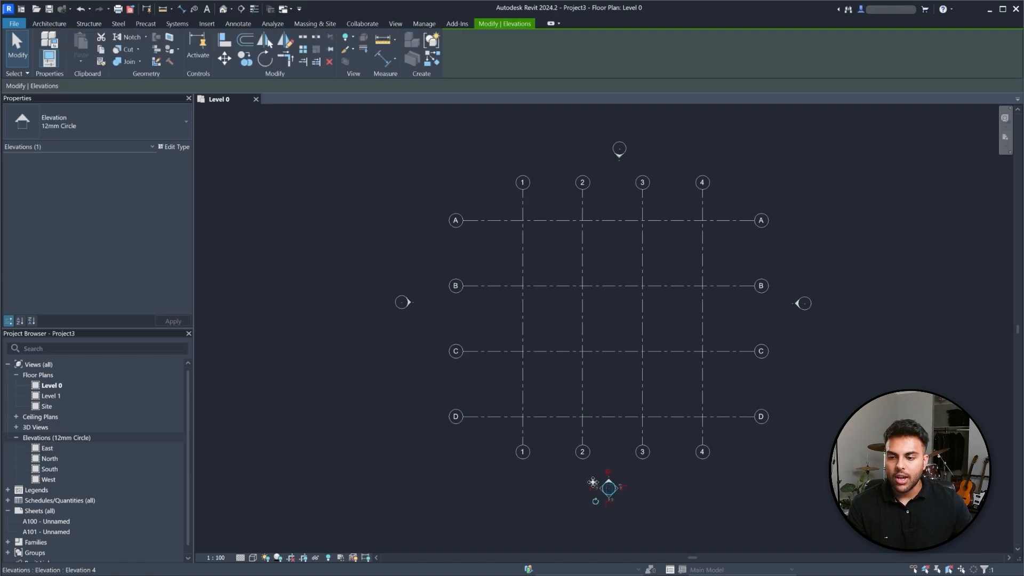
{"action": "left_click", "coordinate": [401, 302]}
{"action": "left_click", "coordinate": [618, 149]}
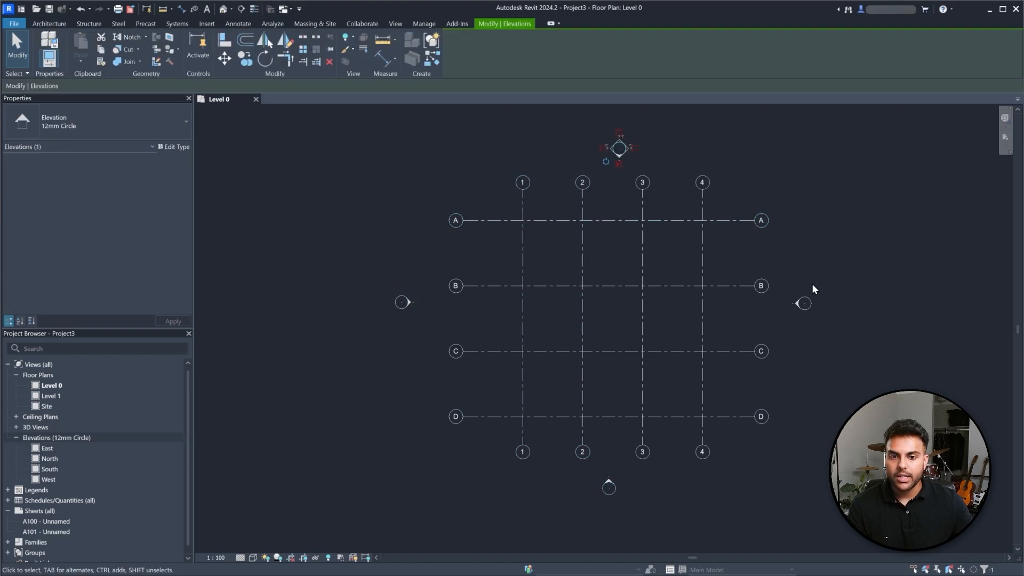
{"action": "left_click", "coordinate": [805, 302]}
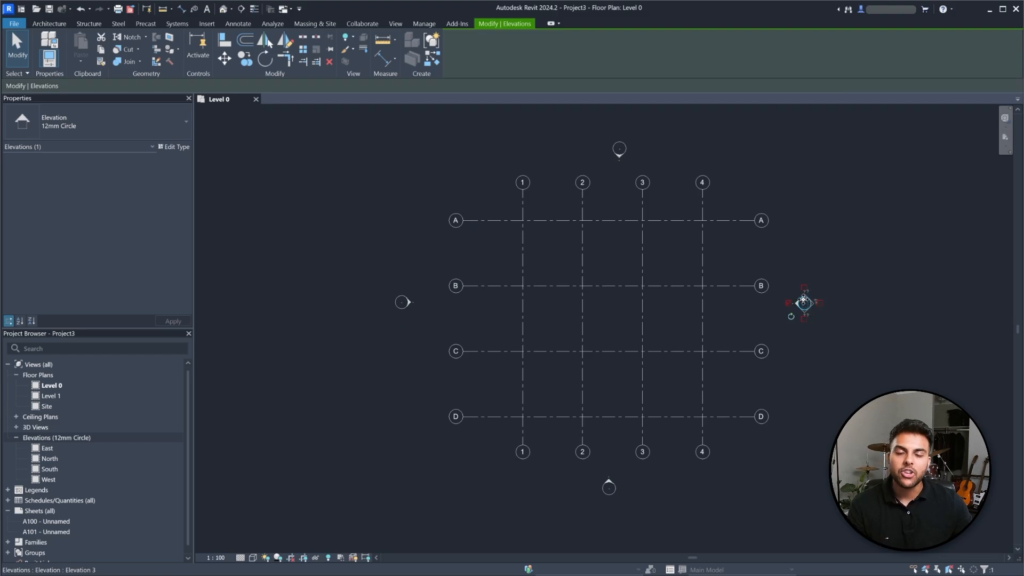
{"action": "left_click", "coordinate": [829, 336]}
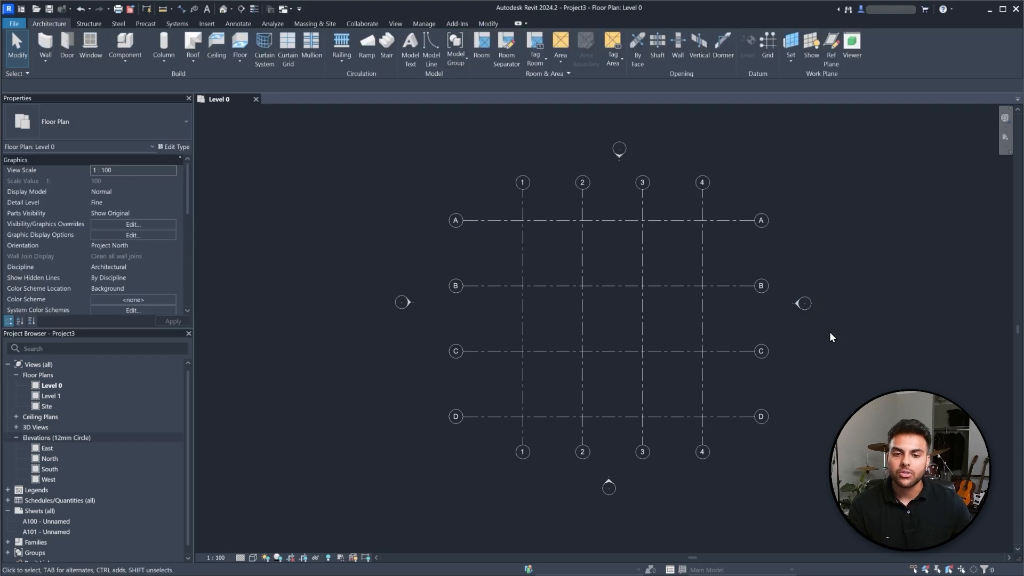
- Look through the four elevation views listed in the project and open the East elevation
{"action": "left_click", "coordinate": [32, 440]}
{"action": "left_click", "coordinate": [50, 449]}
{"action": "left_click", "coordinate": [56, 459]}
{"action": "left_click", "coordinate": [57, 468]}
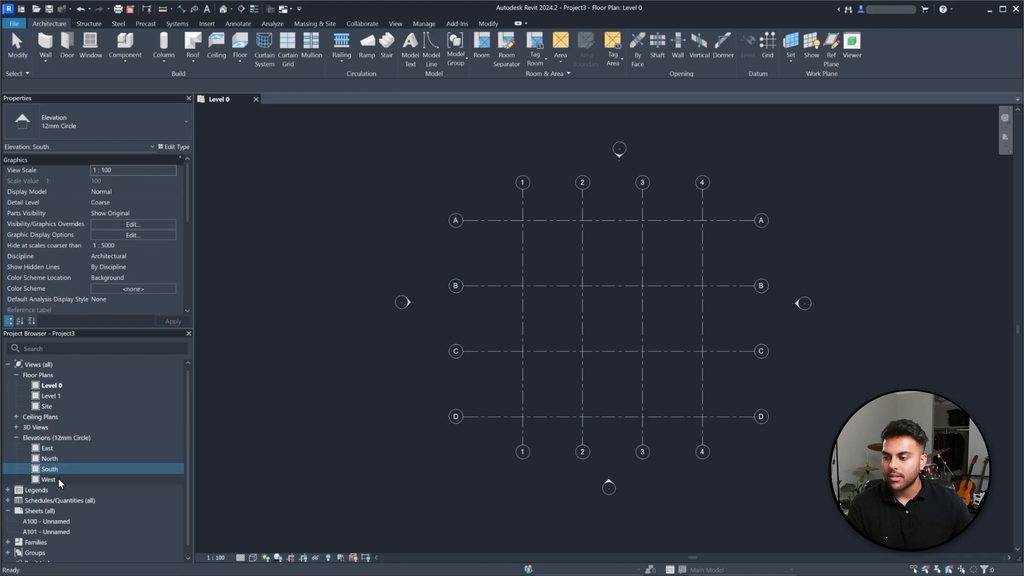
{"action": "left_click", "coordinate": [58, 478]}
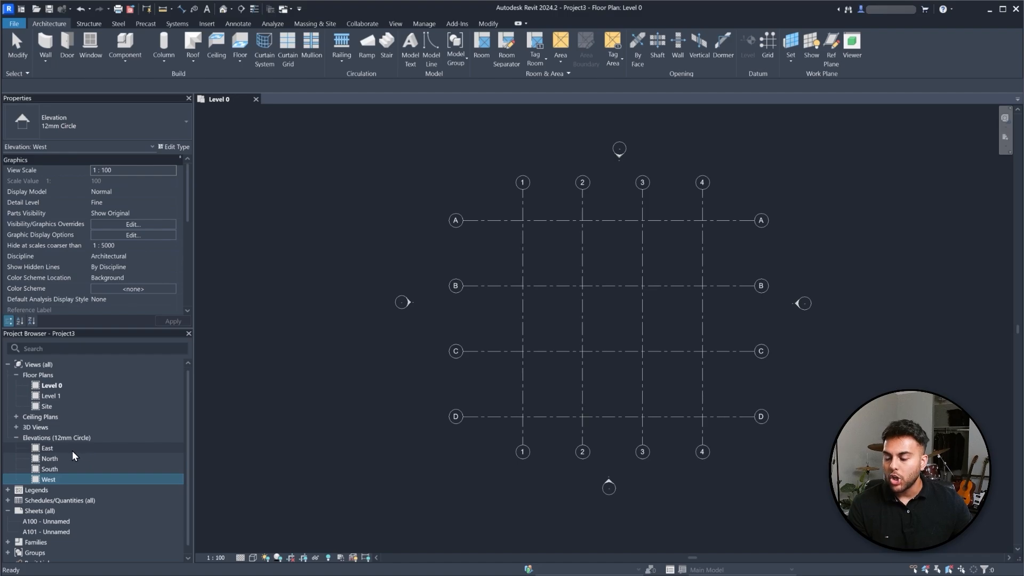
{"action": "double_click", "coordinate": [73, 450]}
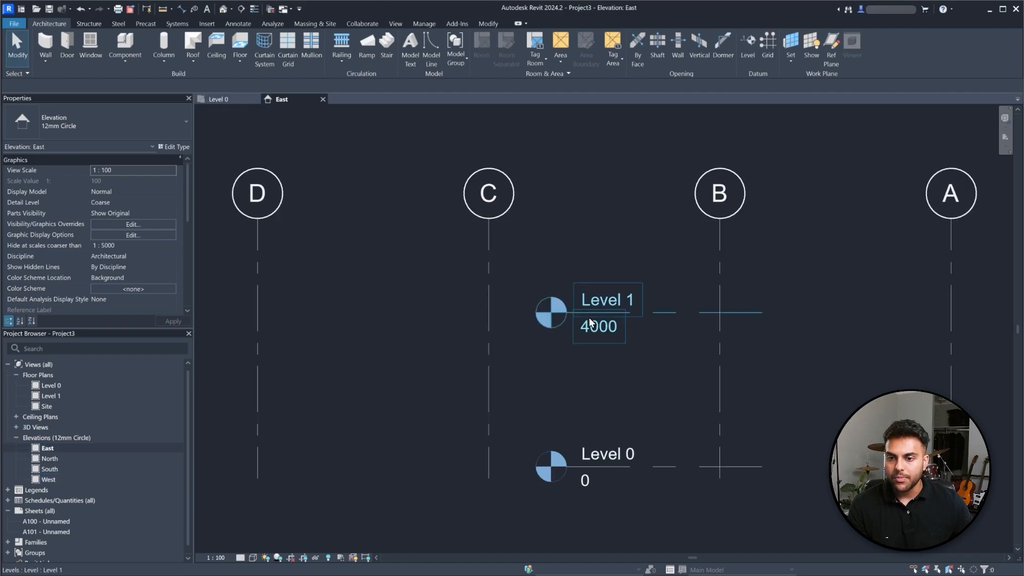
{"action": "scroll", "coordinate": [640, 192], "scroll_direction": "up", "scroll_amount": 1}
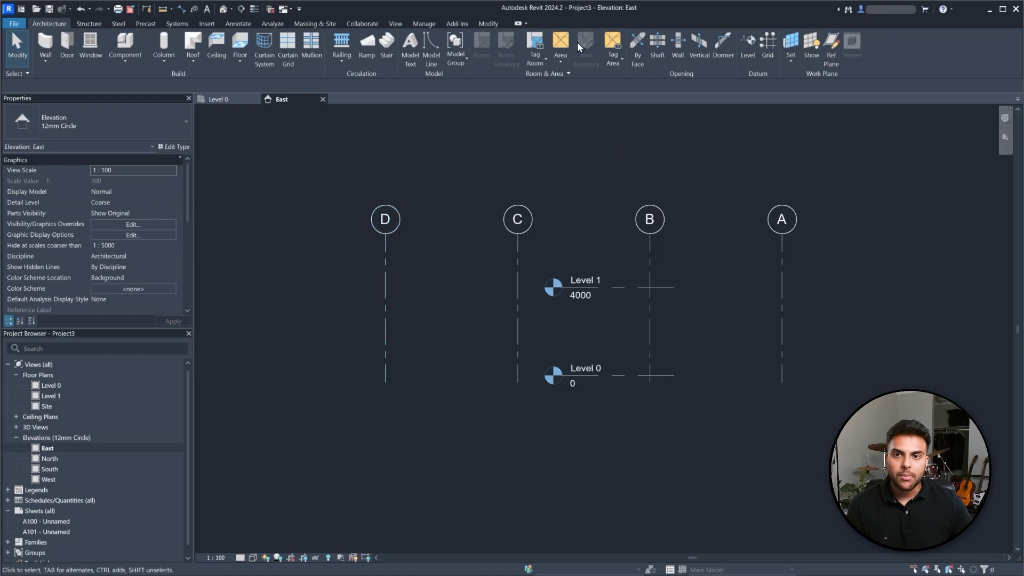
- Tile the East elevation and the Level 0 floor plan side by side, with each drawing fitted in its window
{"action": "left_click", "coordinate": [224, 100]}
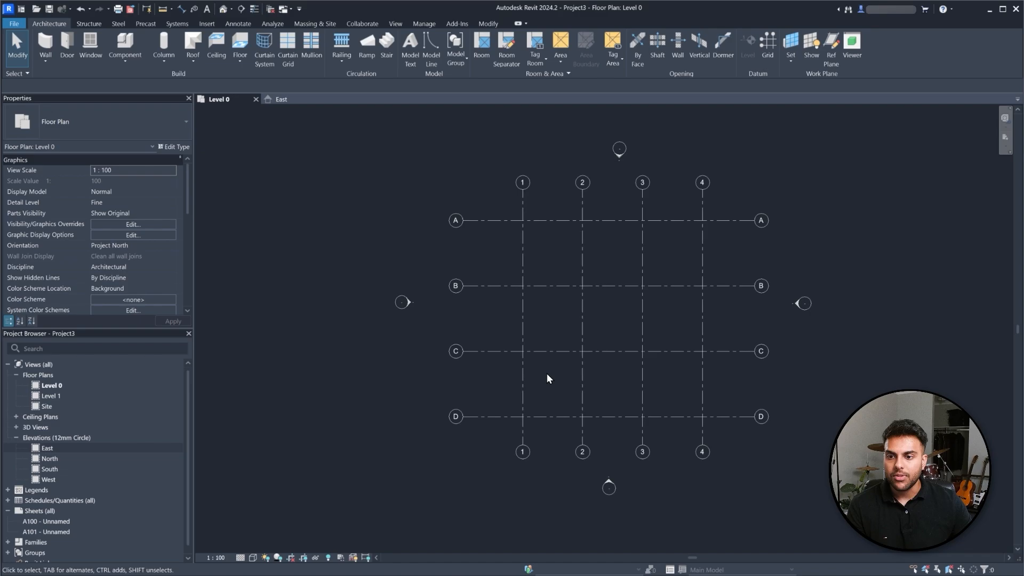
{"action": "left_click", "coordinate": [290, 100]}
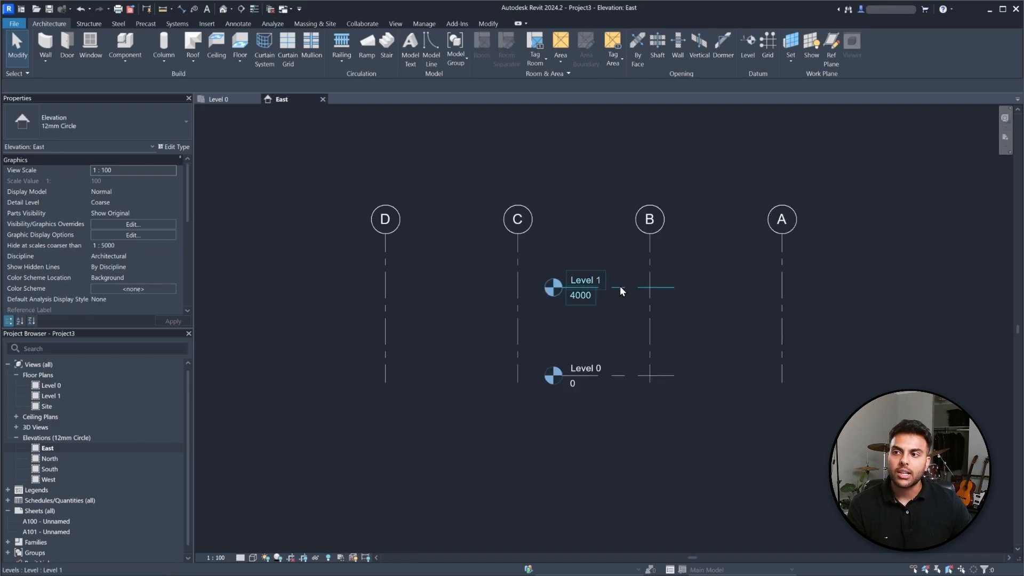
{"action": "left_click", "coordinate": [398, 23]}
{"action": "left_click", "coordinate": [938, 50]}
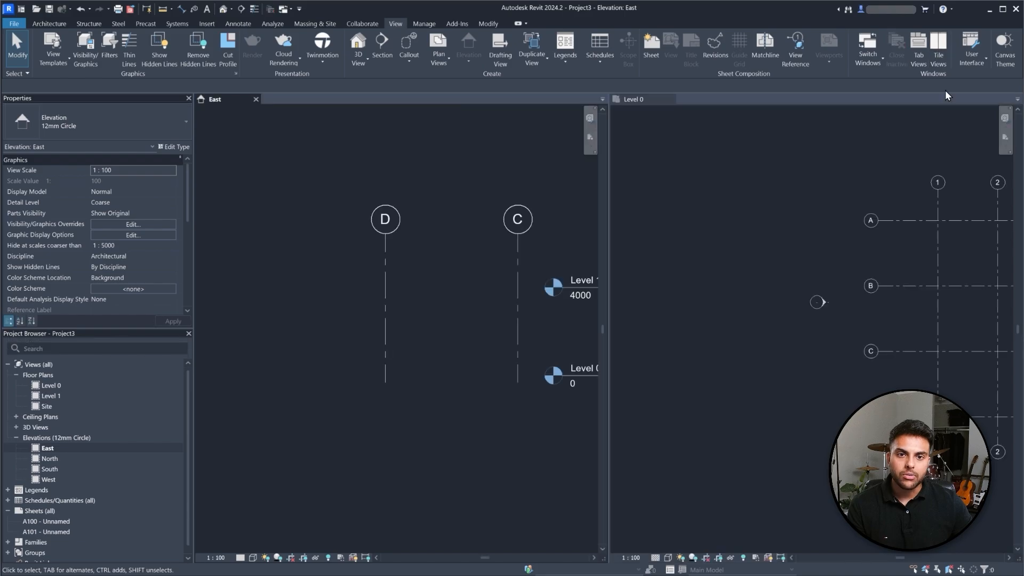
{"action": "scroll", "coordinate": [822, 259], "scroll_direction": "up", "scroll_amount": 1}
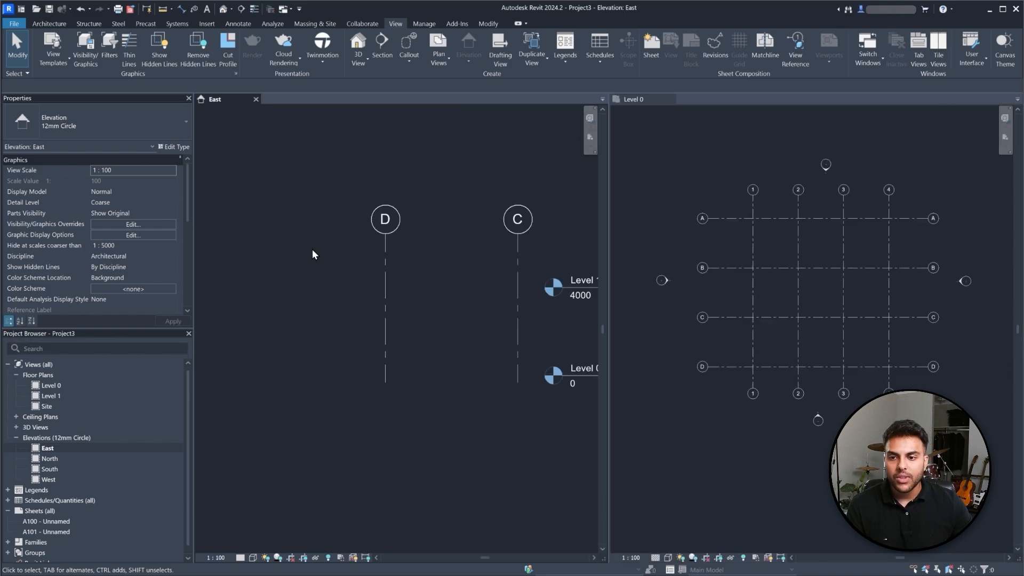
{"action": "scroll", "coordinate": [312, 248], "scroll_direction": "down", "scroll_amount": 5}
{"action": "middle_click_drag", "start_coordinate": [566, 244], "coordinate": [510, 241]}
{"action": "scroll", "coordinate": [480, 248], "scroll_direction": "up", "scroll_amount": 2}
{"action": "scroll", "coordinate": [472, 247], "scroll_direction": "down", "scroll_amount": 1}
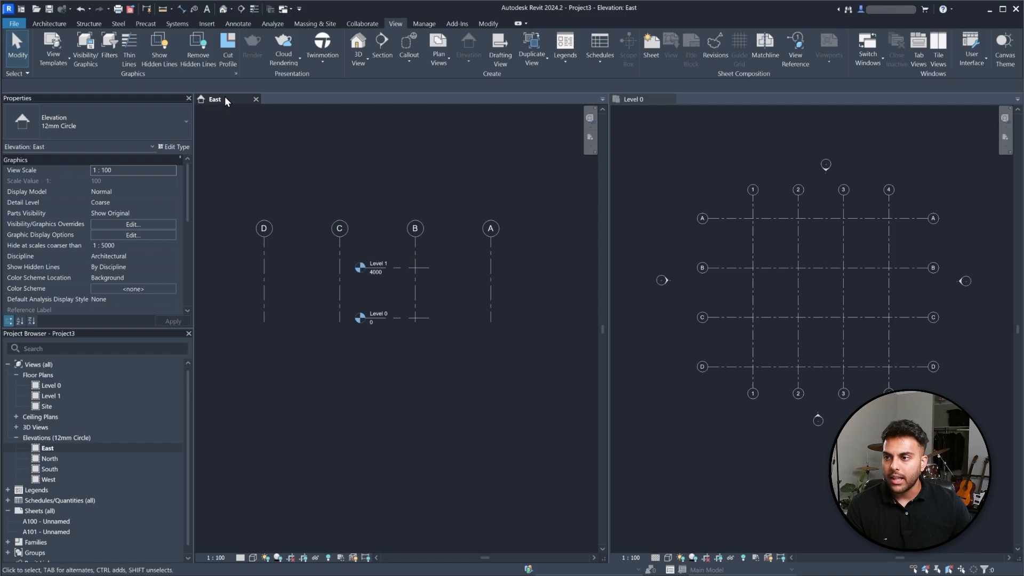
- Extend both ends of the Level 0 and Level 1 lines in the East elevation beyond grids D and A
{"action": "left_click", "coordinate": [403, 266]}
{"action": "scroll", "coordinate": [429, 262], "scroll_direction": "down", "scroll_amount": 1}
{"action": "scroll", "coordinate": [379, 266], "scroll_direction": "up", "scroll_amount": 1}
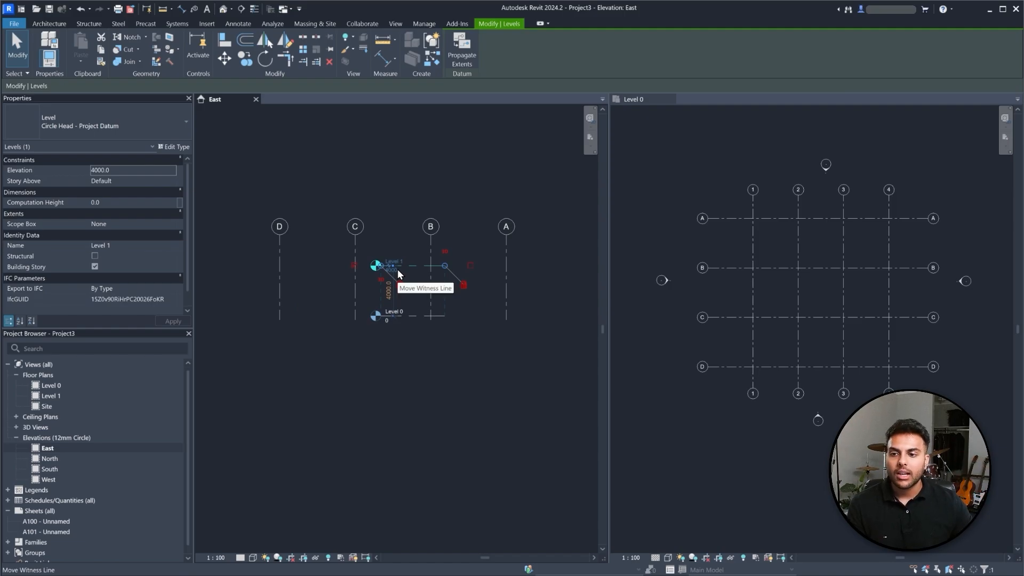
{"action": "left_click_drag", "start_coordinate": [394, 266], "coordinate": [356, 262]}
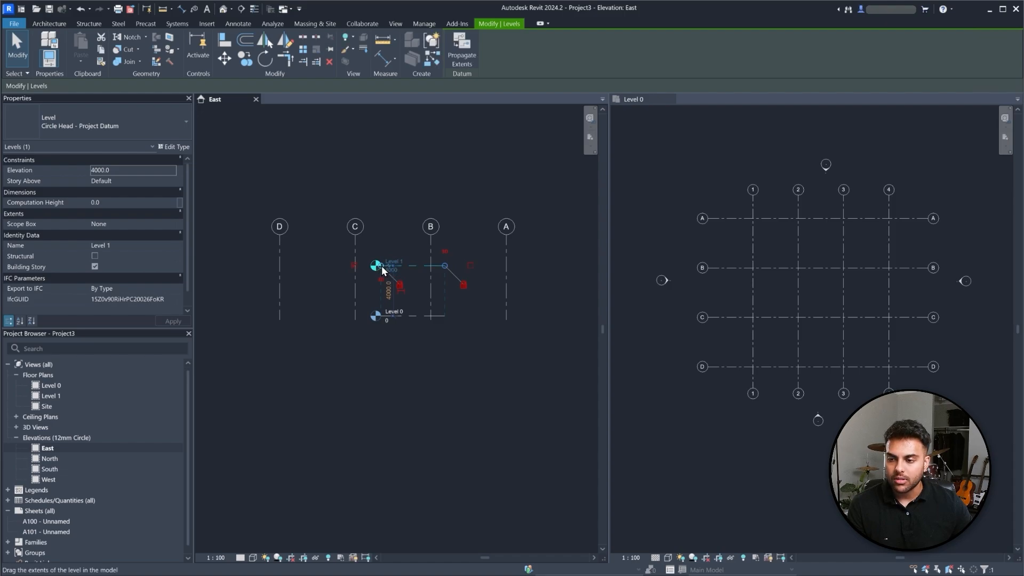
{"action": "left_click_drag", "start_coordinate": [382, 269], "coordinate": [242, 270]}
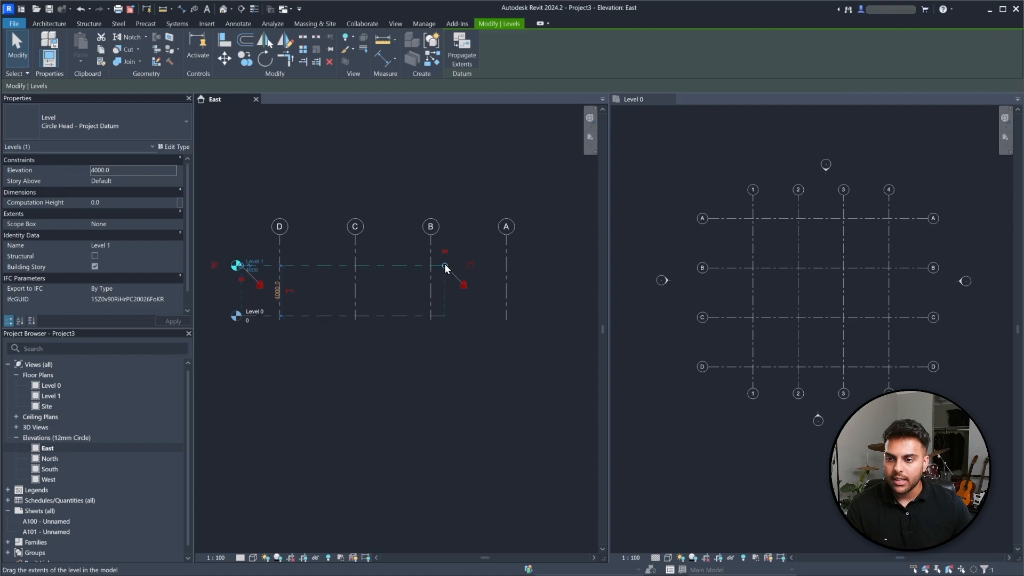
{"action": "left_click_drag", "start_coordinate": [445, 267], "coordinate": [545, 269]}
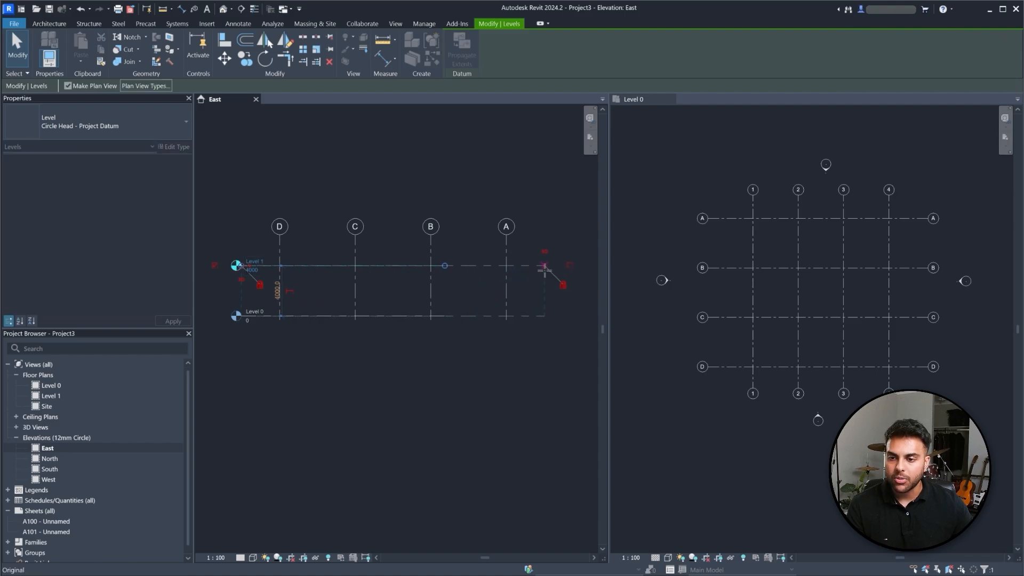
{"action": "left_click", "coordinate": [469, 383]}
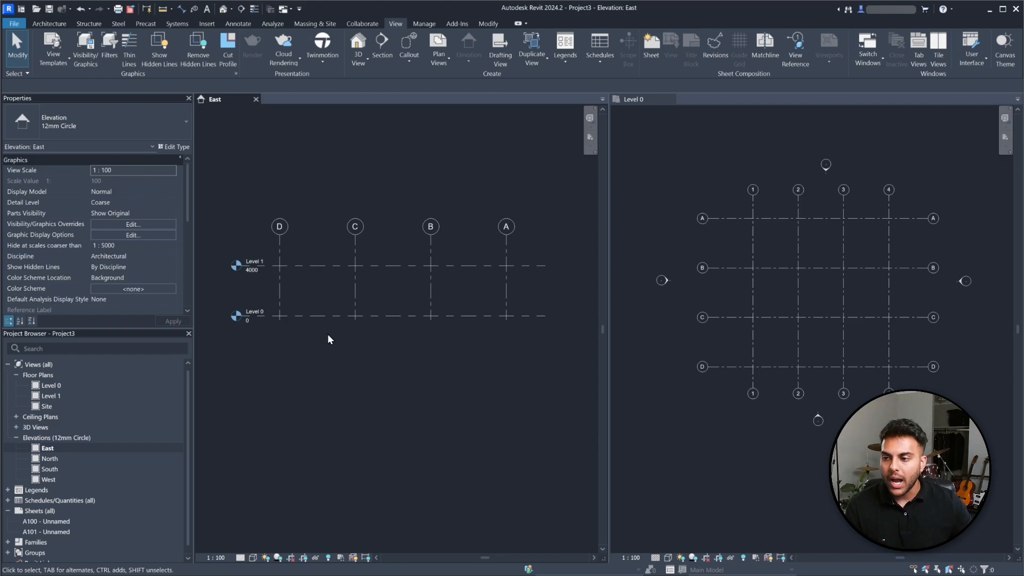
- Open the North elevation and extend both ends of its level lines beyond grids 4 and 1
{"action": "left_click", "coordinate": [48, 451]}
{"action": "double_click", "coordinate": [50, 458]}
{"action": "scroll", "coordinate": [395, 242], "scroll_direction": "down", "scroll_amount": 2}
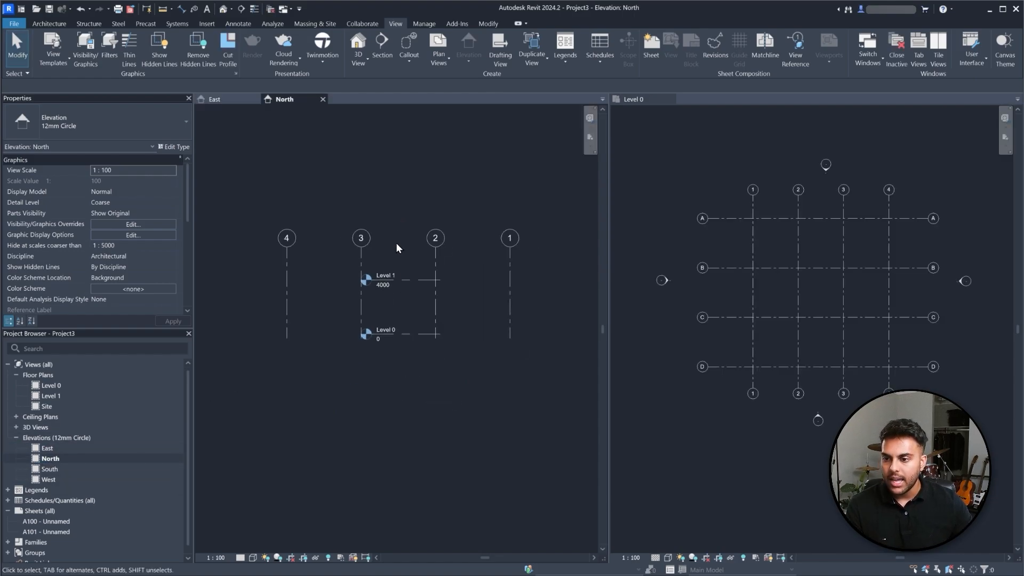
{"action": "left_click", "coordinate": [419, 280]}
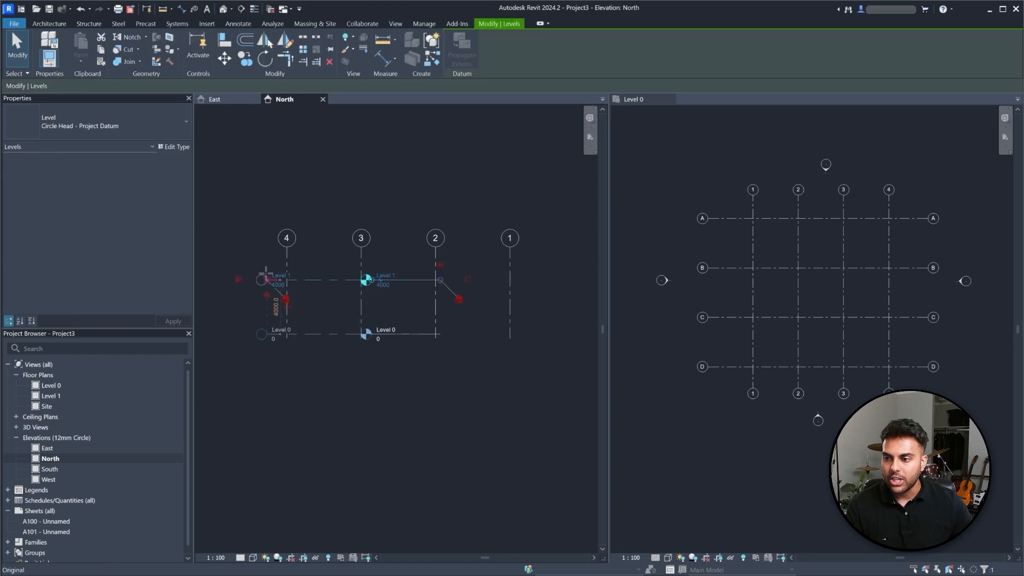
{"action": "left_click_drag", "start_coordinate": [440, 280], "coordinate": [536, 280]}
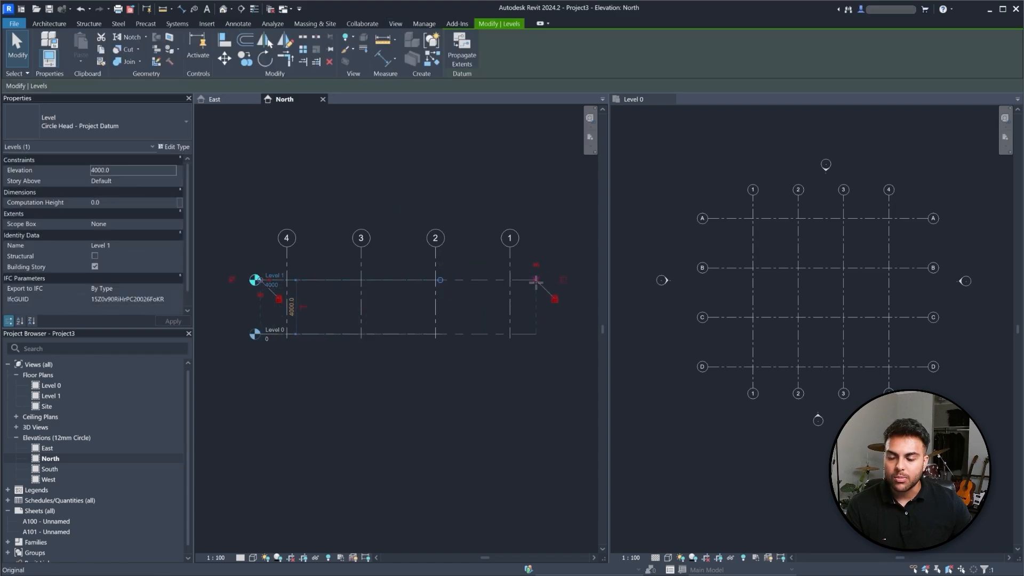
{"action": "left_click", "coordinate": [491, 382]}
- Open the South and West elevations and check the level line extents across all four elevation views
{"action": "double_click", "coordinate": [50, 468]}
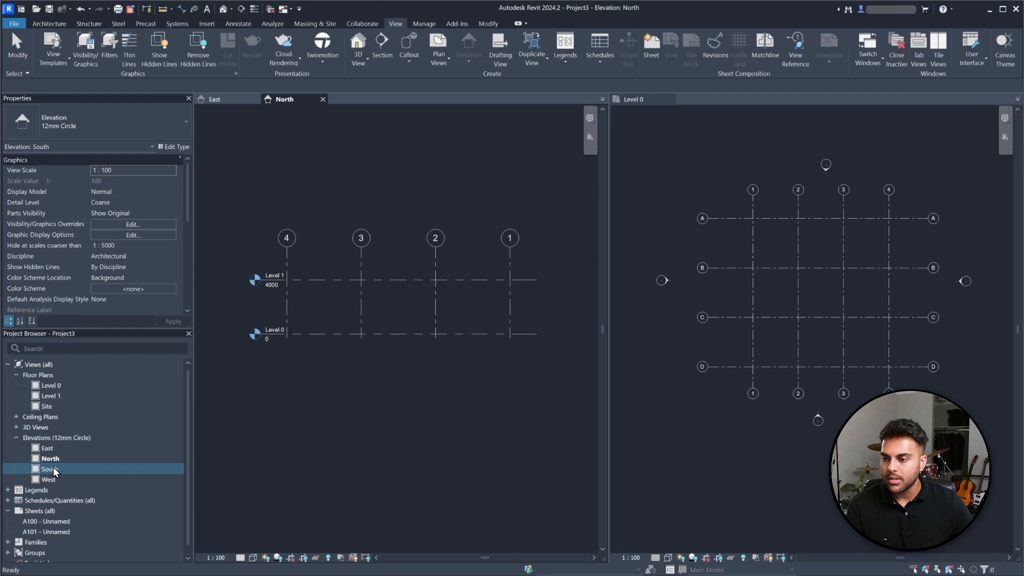
{"action": "scroll", "coordinate": [251, 229], "scroll_direction": "down", "scroll_amount": 2}
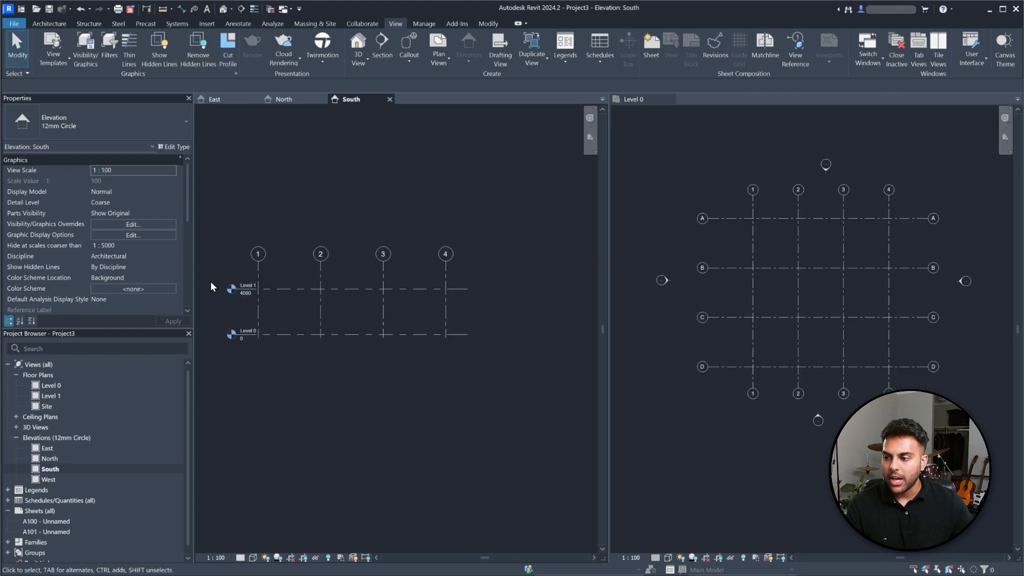
{"action": "left_click", "coordinate": [48, 479]}
{"action": "double_click", "coordinate": [56, 477]}
{"action": "scroll", "coordinate": [393, 187], "scroll_direction": "down", "scroll_amount": 2}
{"action": "scroll", "coordinate": [444, 243], "scroll_direction": "up", "scroll_amount": 2}
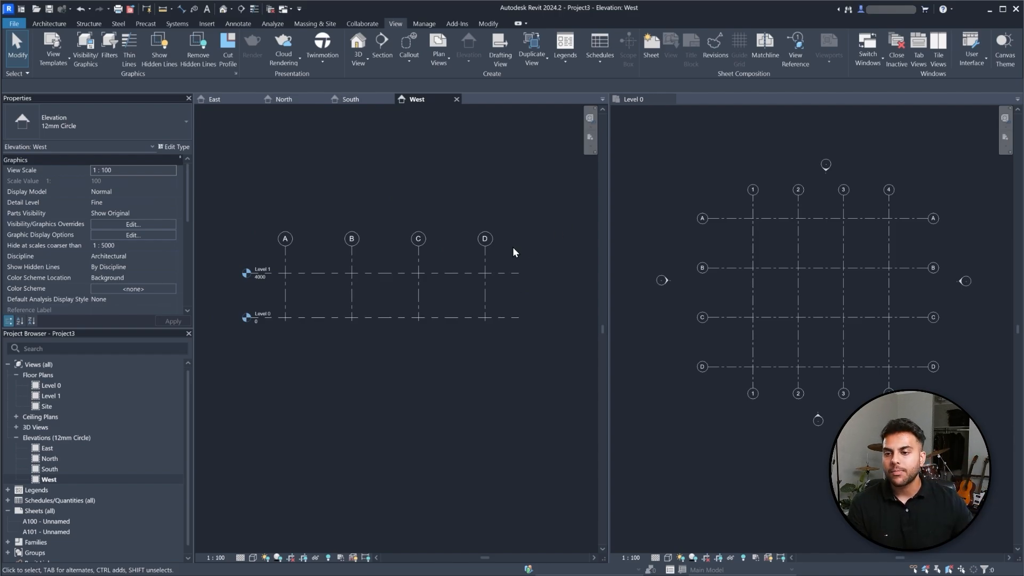
{"action": "left_click", "coordinate": [217, 96]}
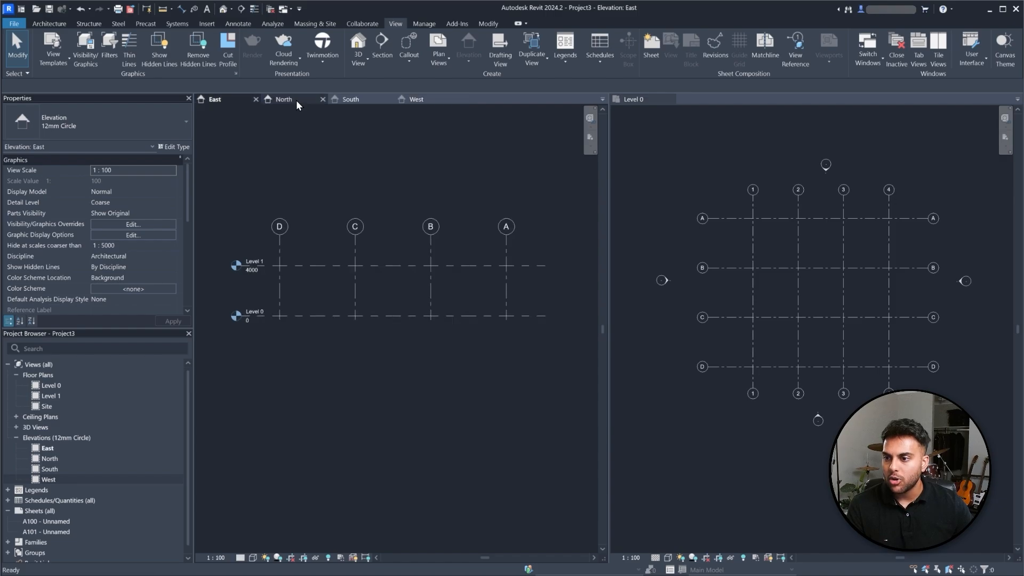
{"action": "left_click", "coordinate": [296, 100]}
{"action": "left_click", "coordinate": [351, 101]}
{"action": "left_click", "coordinate": [423, 101]}
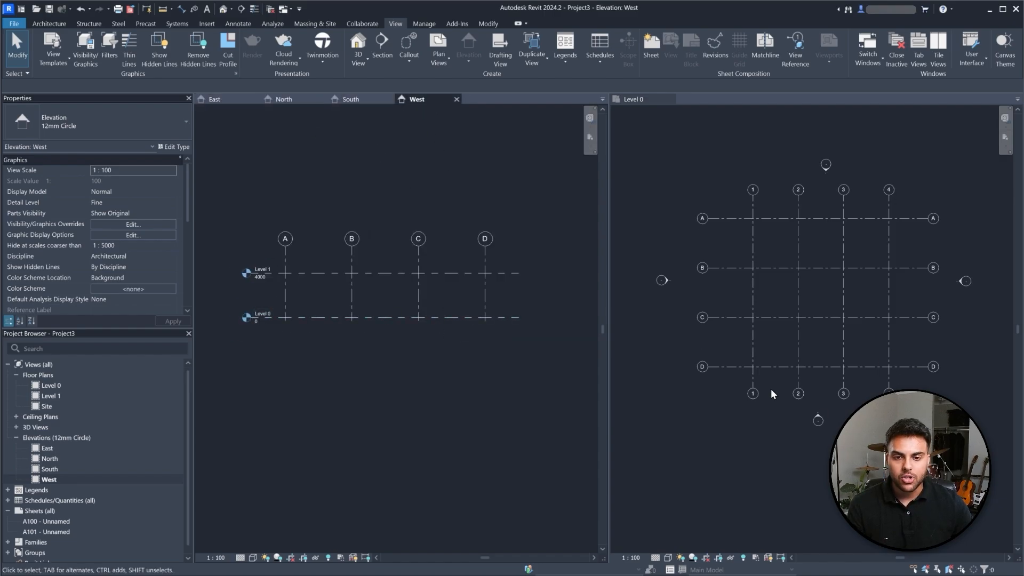
- Select all the lettered and numbered grid lines in the Level 0 plan and pin them in place
{"action": "left_click", "coordinate": [967, 146]}
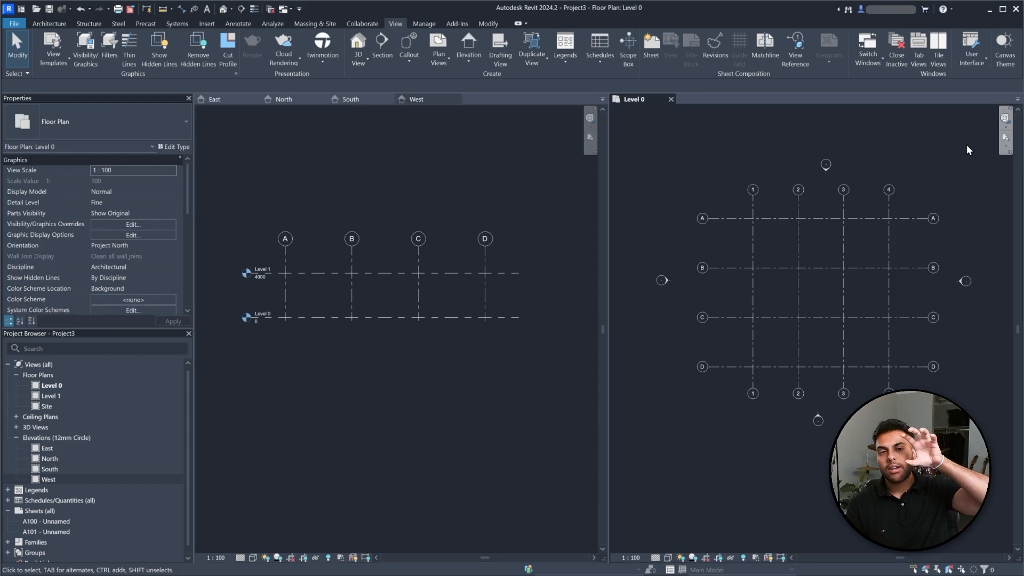
{"action": "left_click", "coordinate": [373, 411]}
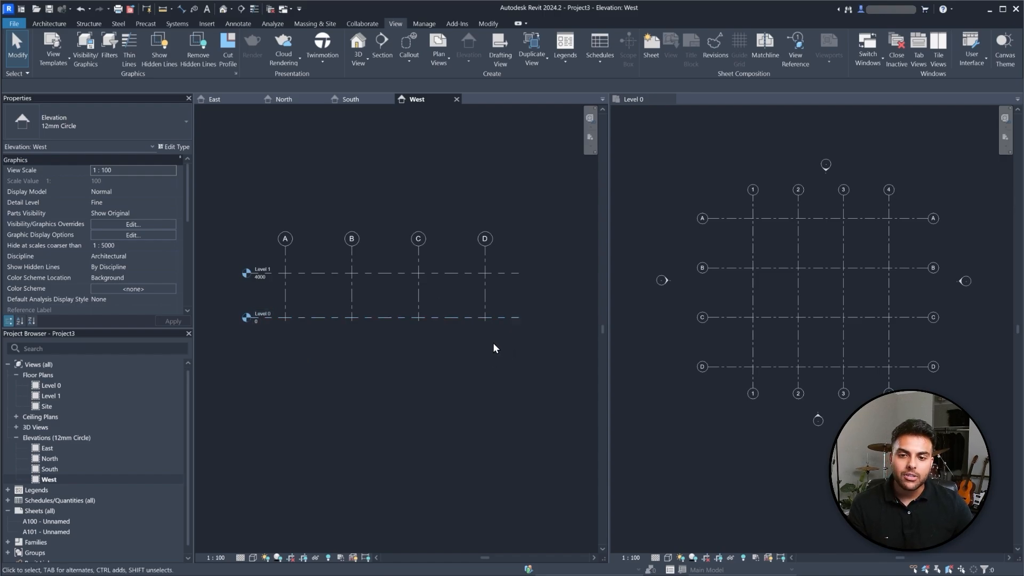
{"action": "left_click", "coordinate": [874, 299]}
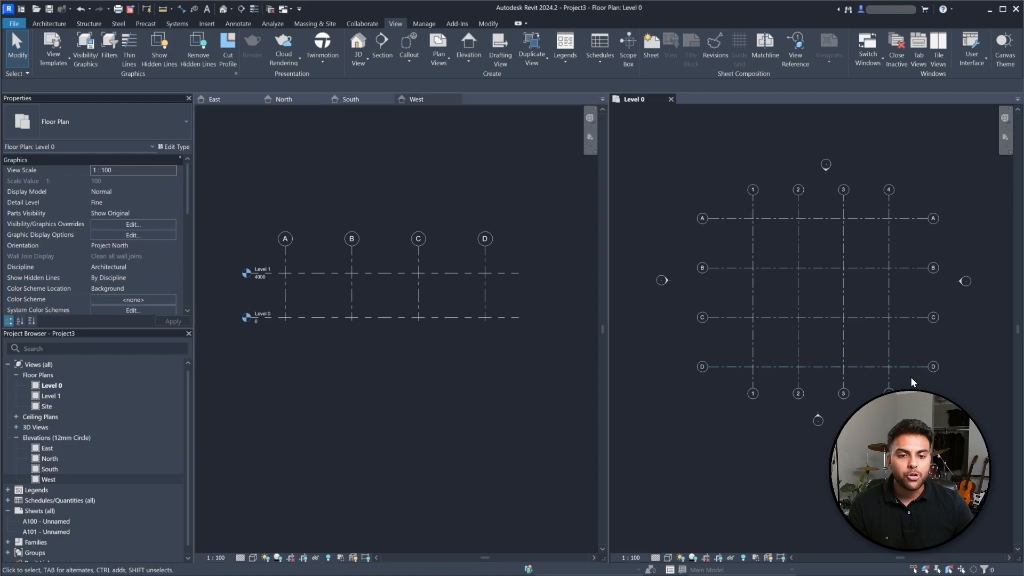
{"action": "left_click_drag", "start_coordinate": [910, 376], "coordinate": [738, 214]}
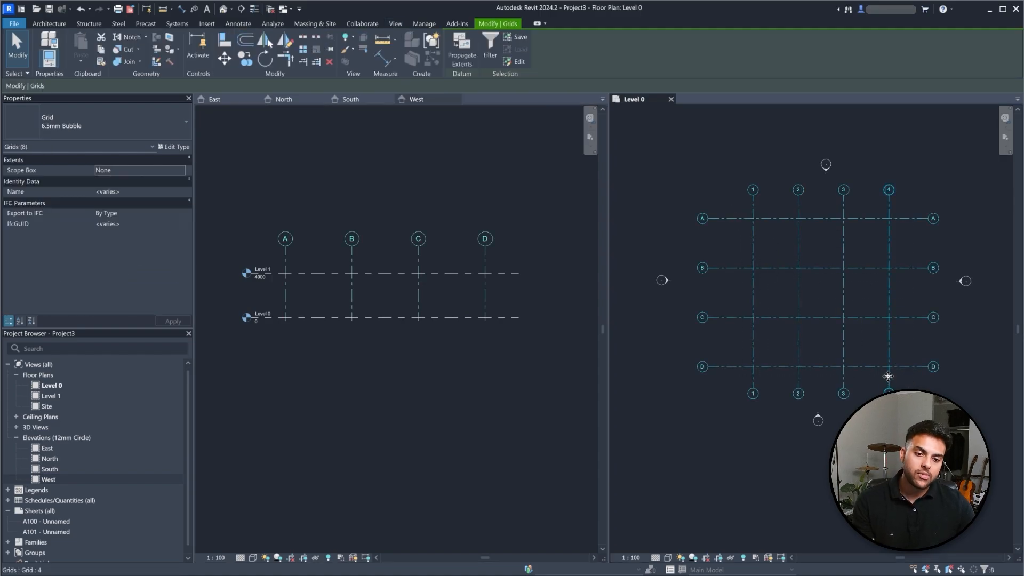
{"action": "left_click", "coordinate": [787, 326]}
{"action": "left_click", "coordinate": [752, 343]}
{"action": "right_click", "coordinate": [753, 341]}
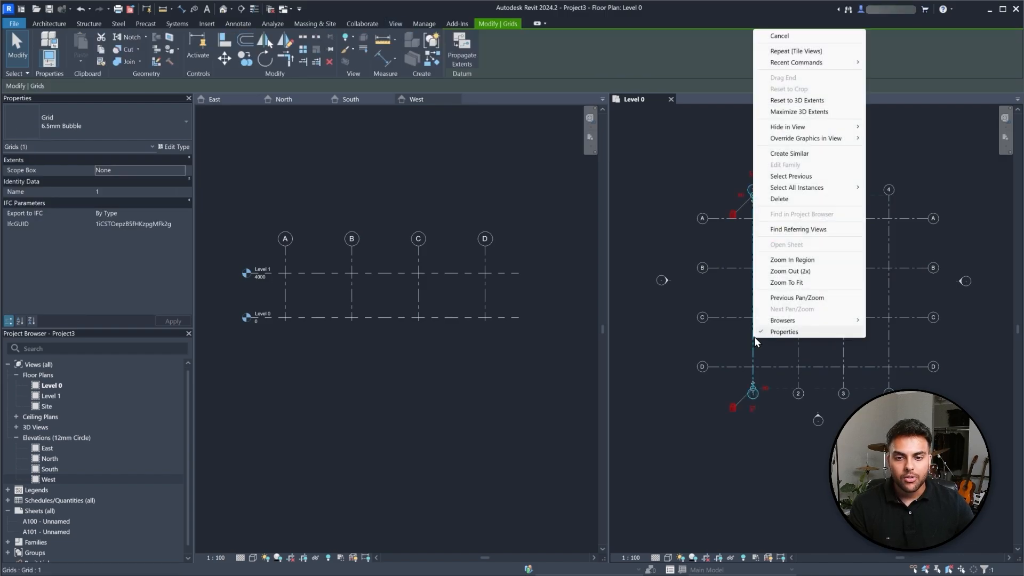
{"action": "mouse_move", "coordinate": [845, 187]}
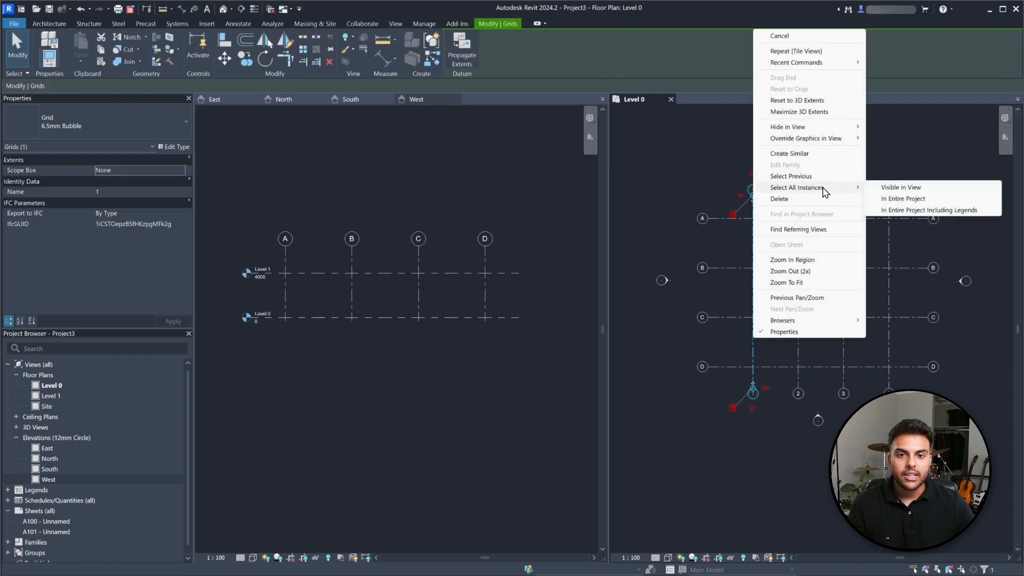
{"action": "left_click", "coordinate": [916, 189]}
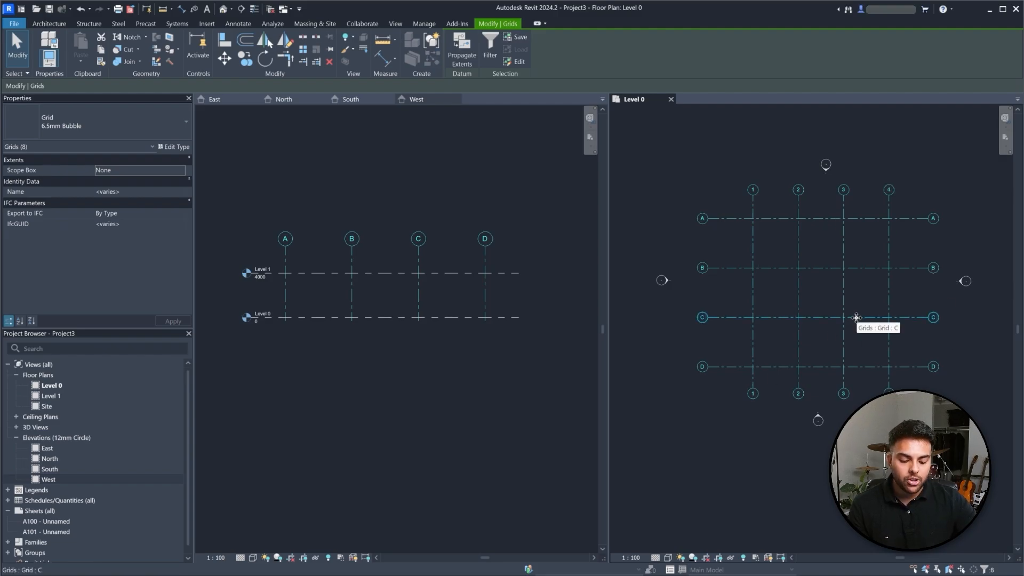
{"action": "key", "text": "n"}
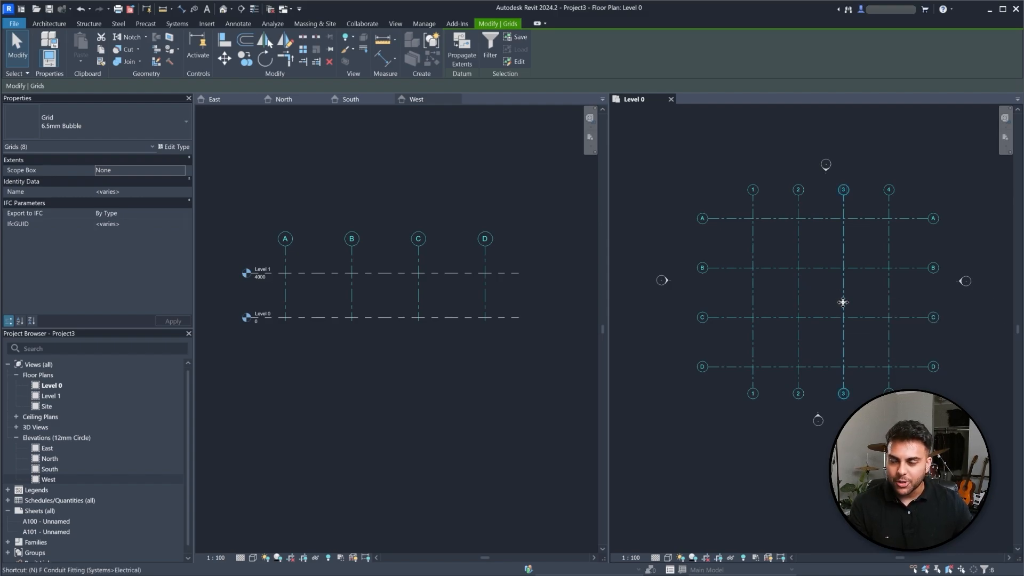
{"action": "left_click_drag", "start_coordinate": [923, 421], "coordinate": [732, 208]}
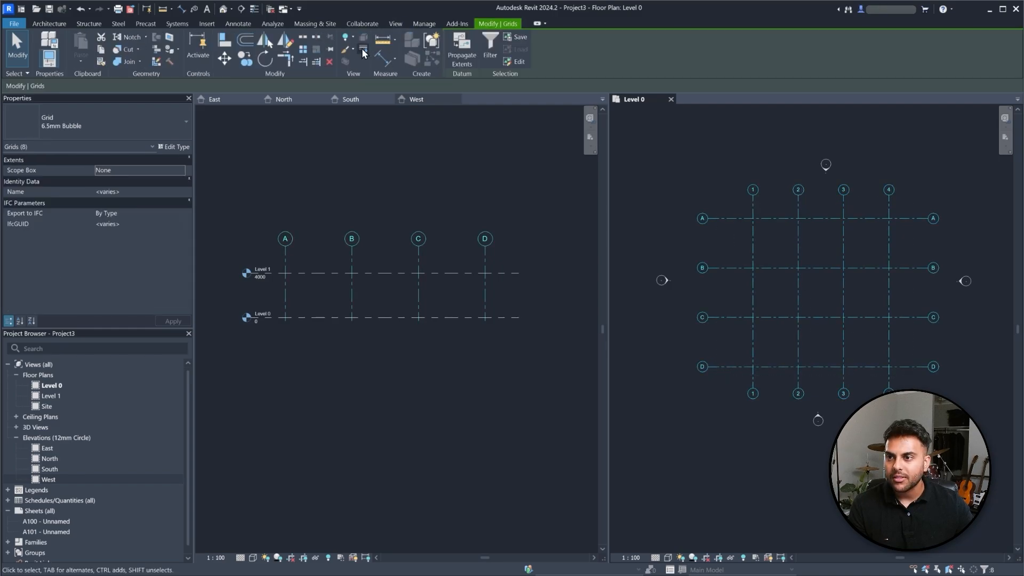
{"action": "left_click", "coordinate": [328, 49]}
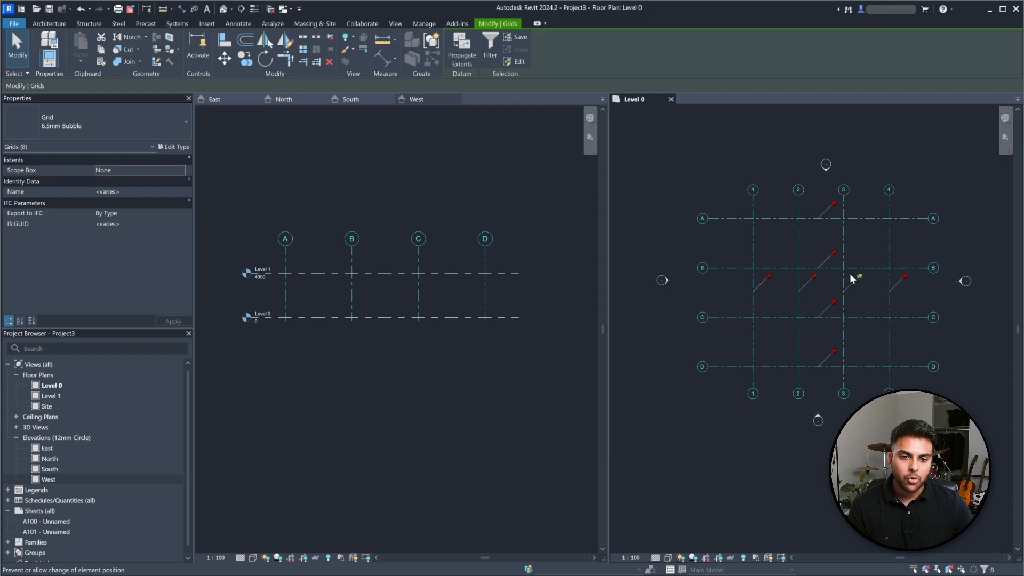
{"action": "key", "text": "Escape"}
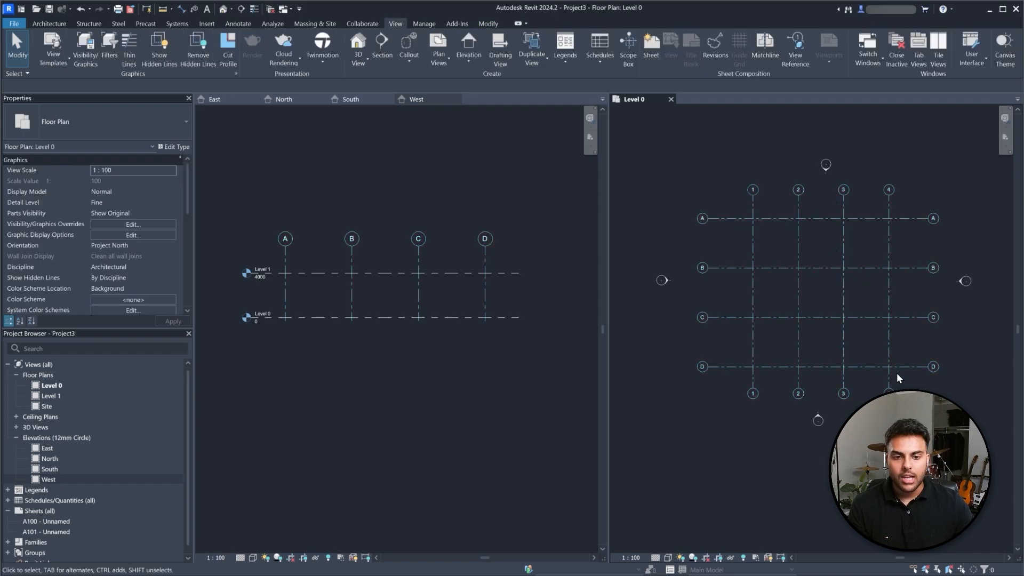
- Test the pins on Level 0 by selecting individual grid lines and trying to move grid C
{"action": "left_click", "coordinate": [888, 339]}
{"action": "left_click", "coordinate": [868, 317]}
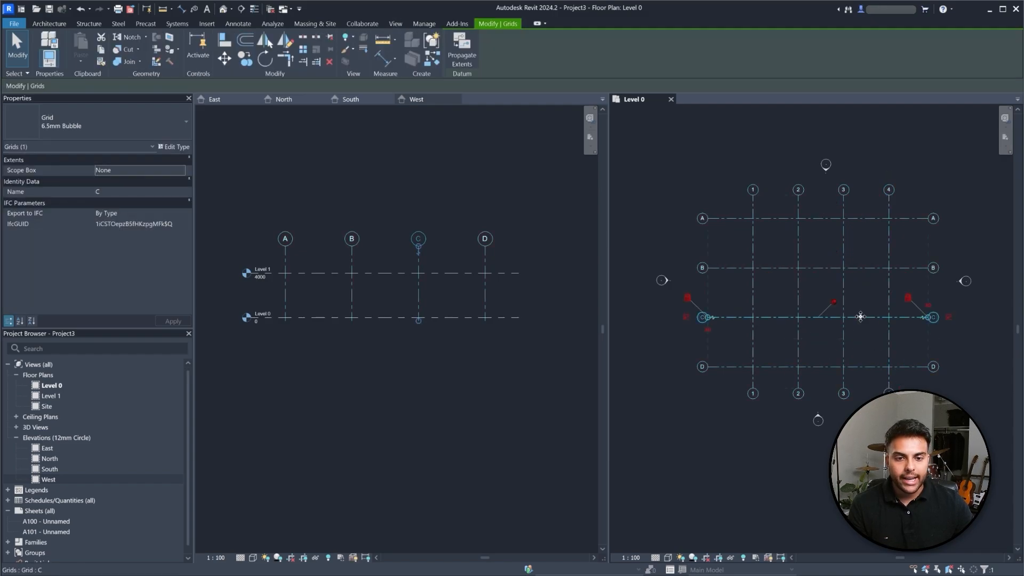
{"action": "left_click_drag", "start_coordinate": [868, 316], "coordinate": [856, 287]}
{"action": "left_click", "coordinate": [869, 257]}
{"action": "left_click", "coordinate": [869, 267]}
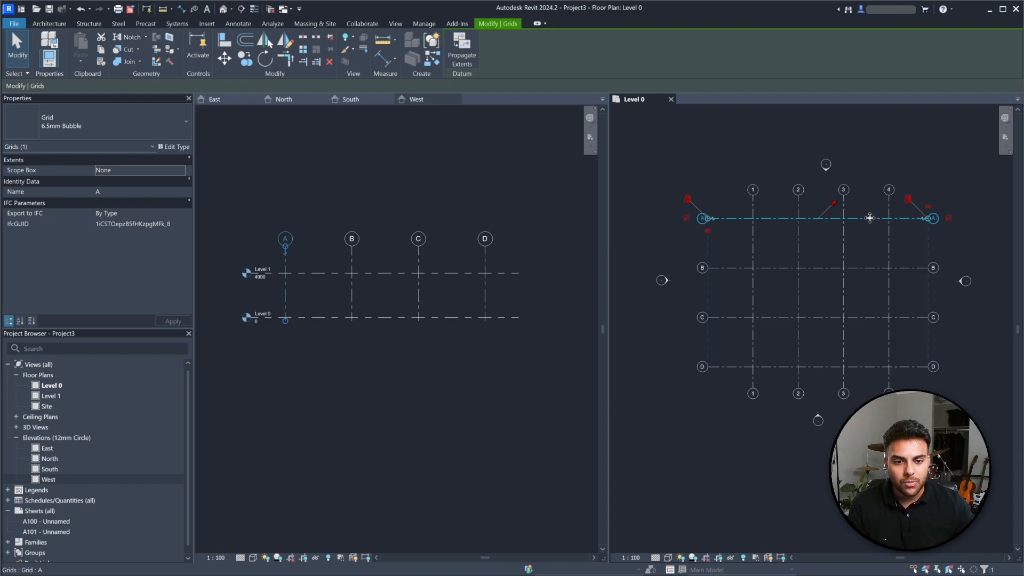
- Reselect all the grid lines in the Level 0 plan and review the Pin command for them
{"action": "key", "text": "Escape"}
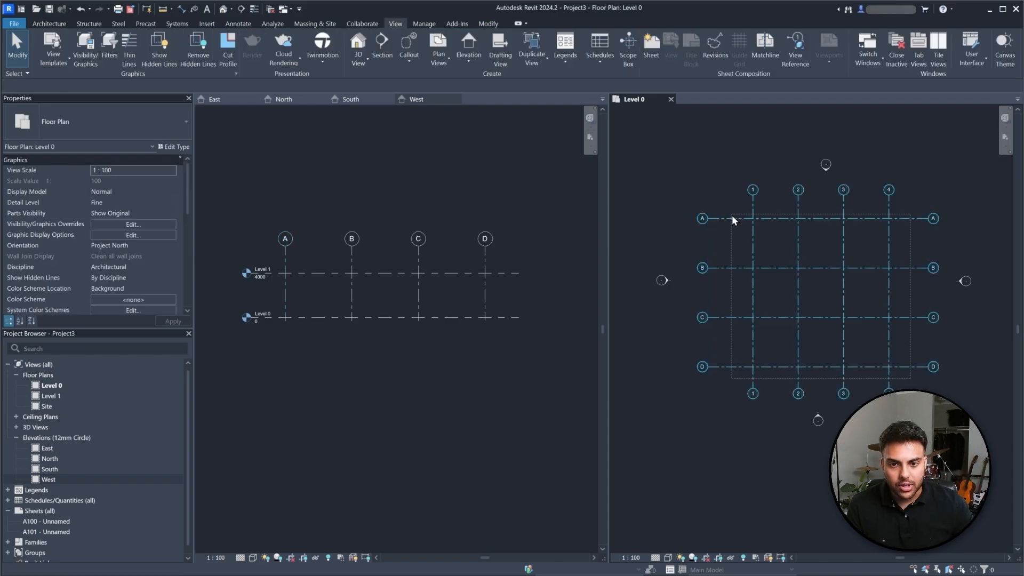
{"action": "left_click_drag", "start_coordinate": [733, 220], "coordinate": [733, 220]}
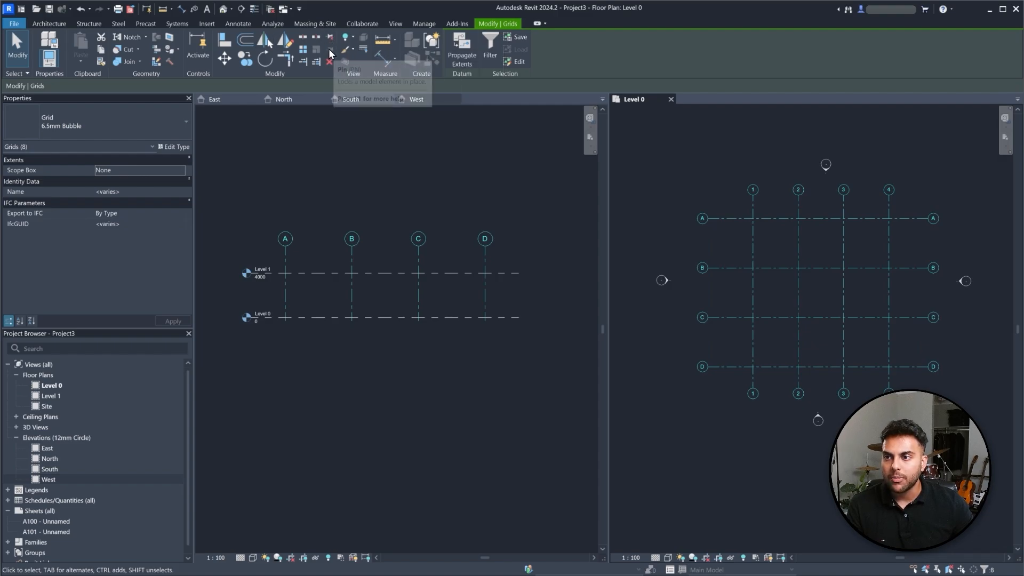
{"action": "left_click", "coordinate": [898, 361]}
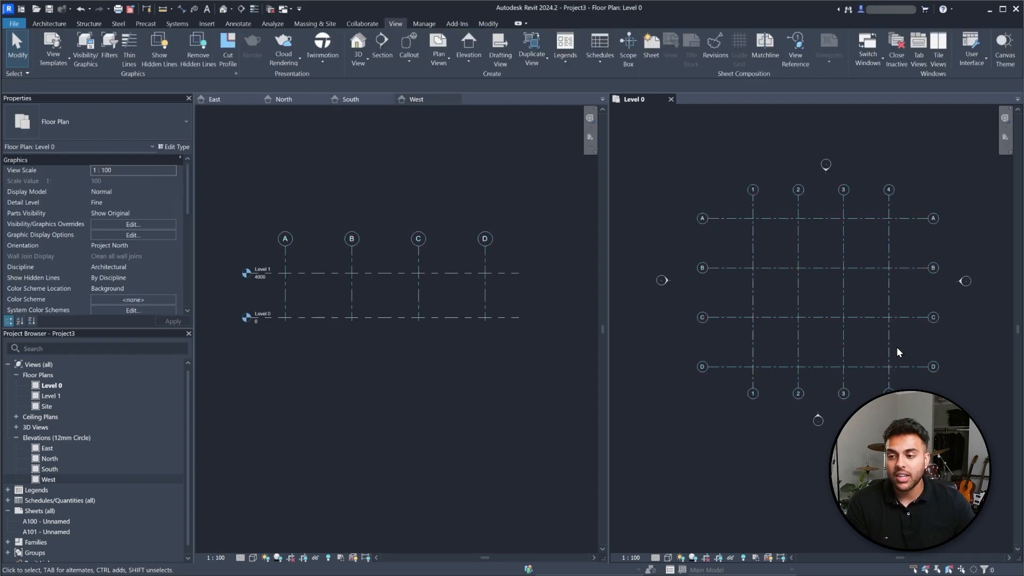
- Pin the Level 1 and Level 0 lines in place in the West elevation
{"action": "left_click", "coordinate": [393, 273]}
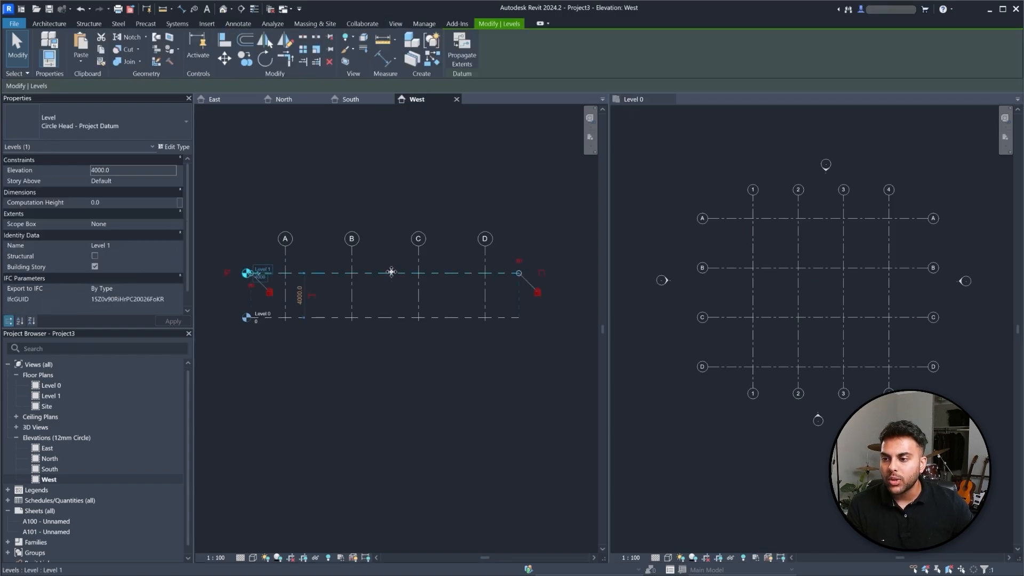
{"action": "left_click", "coordinate": [397, 317]}
{"action": "left_click", "coordinate": [433, 372]}
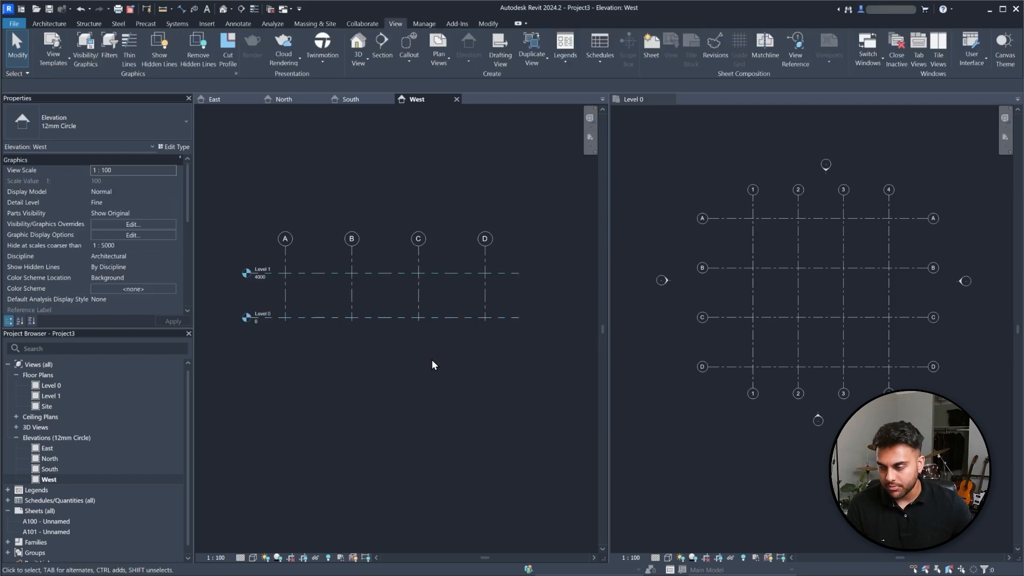
- Copy the Level 1 line 4000 mm upward in the West elevation to add another level
{"action": "scroll", "coordinate": [314, 341], "scroll_direction": "up", "scroll_amount": 1}
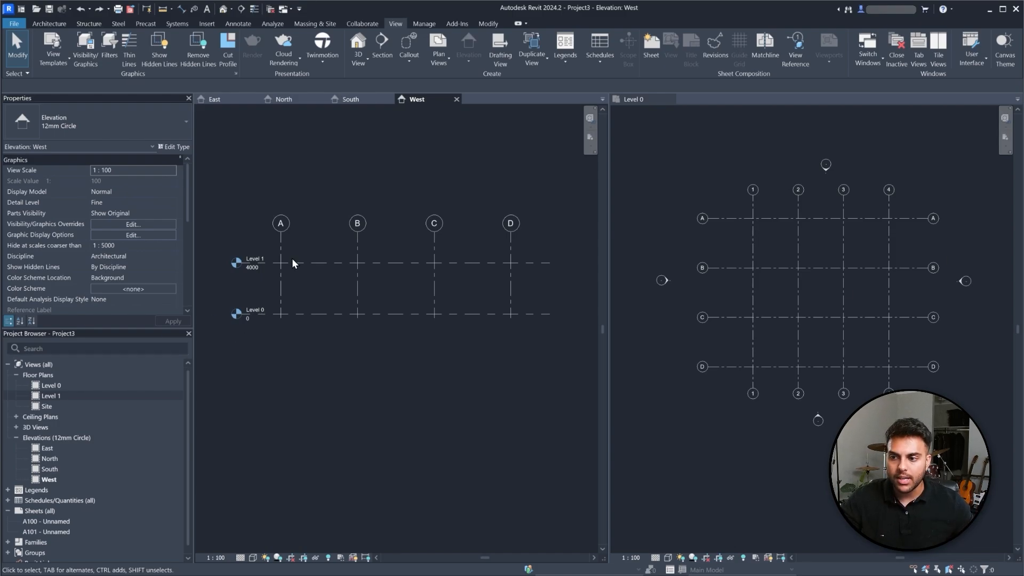
{"action": "left_click", "coordinate": [321, 262]}
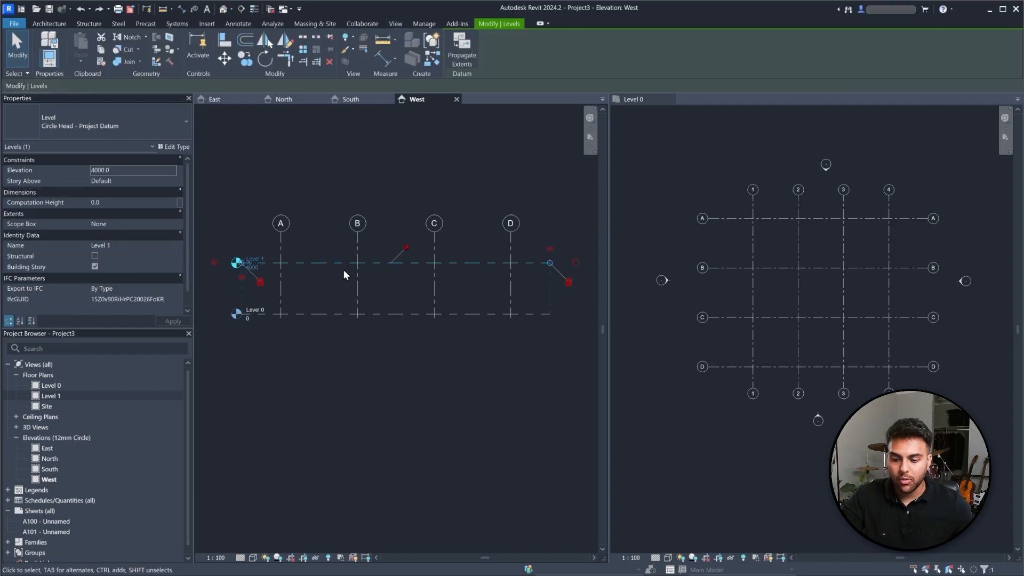
{"action": "key", "text": "c"}
{"action": "key", "text": "o"}
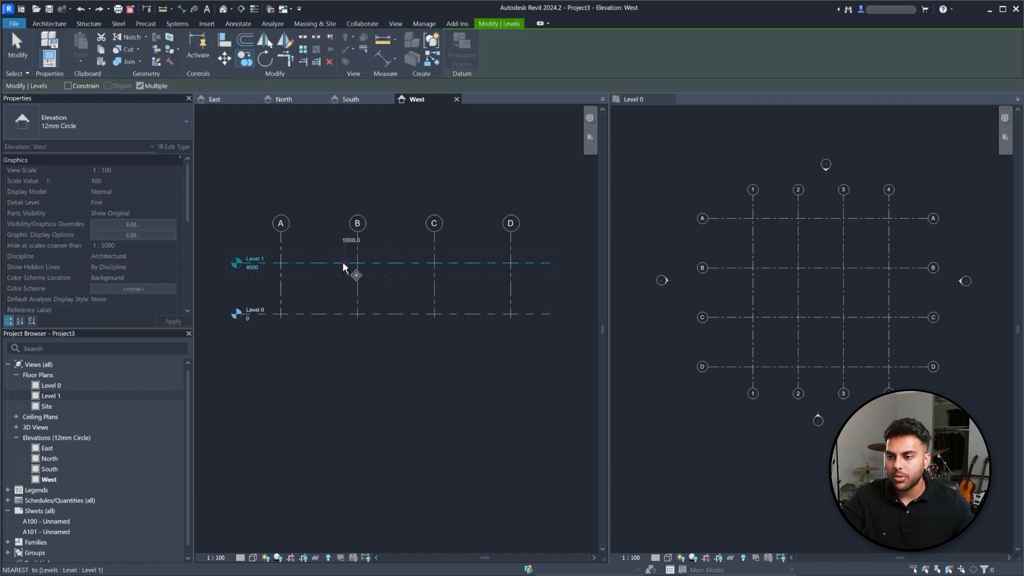
{"action": "left_click", "coordinate": [334, 261]}
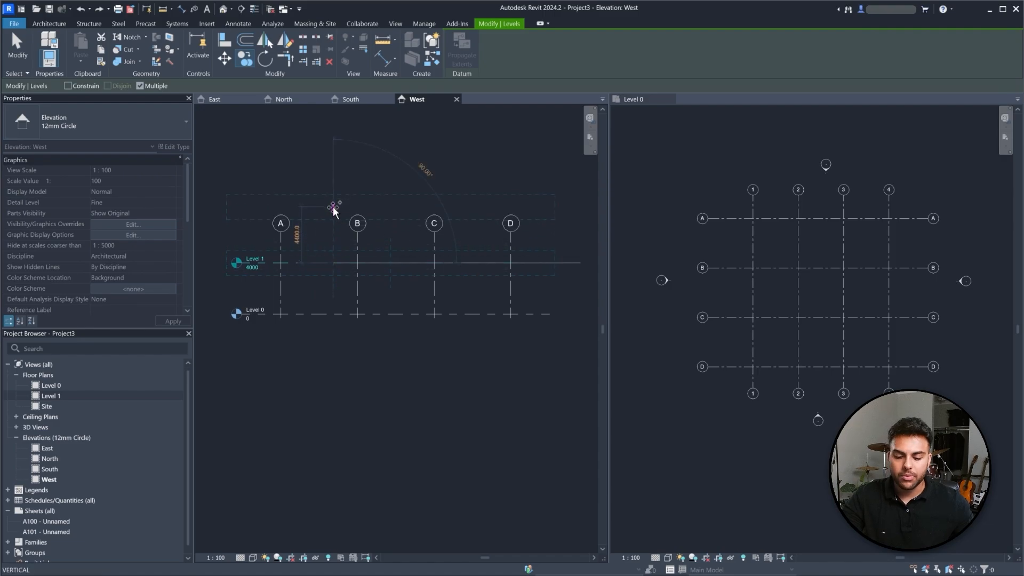
{"action": "type", "text": "400"}
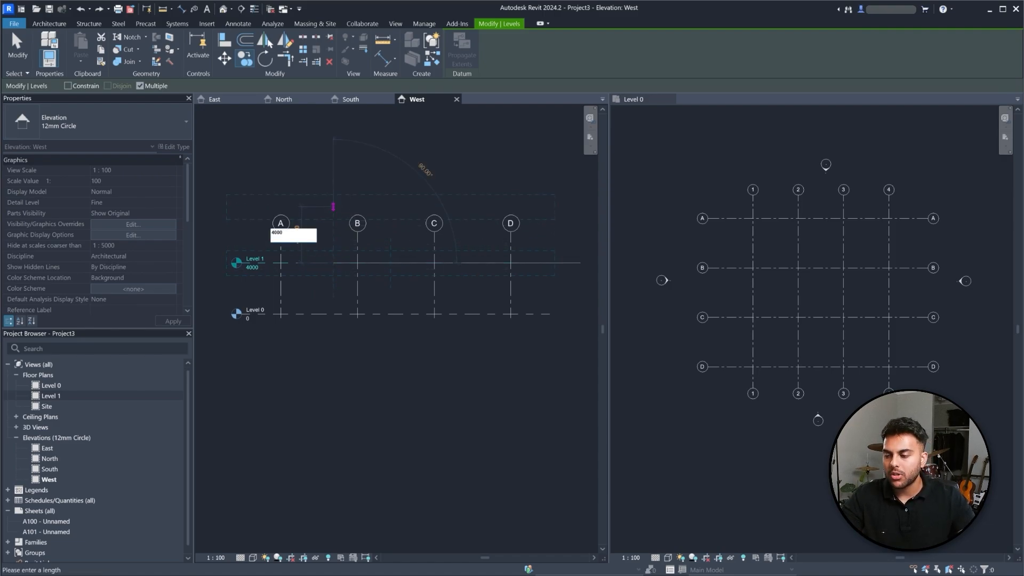
{"action": "type", "text": "0"}
{"action": "key", "text": "Return"}
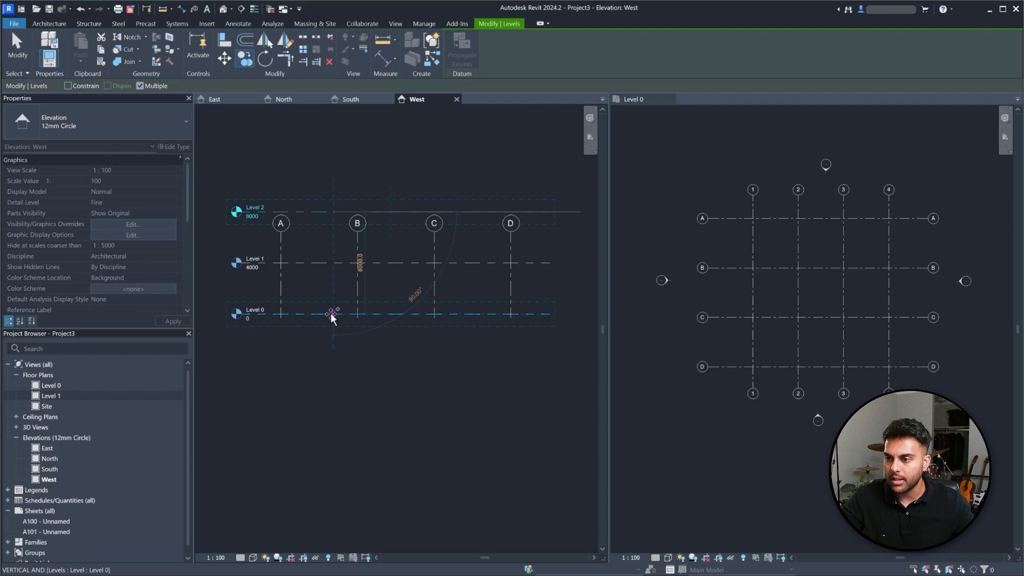
{"action": "key", "text": "Escape"}
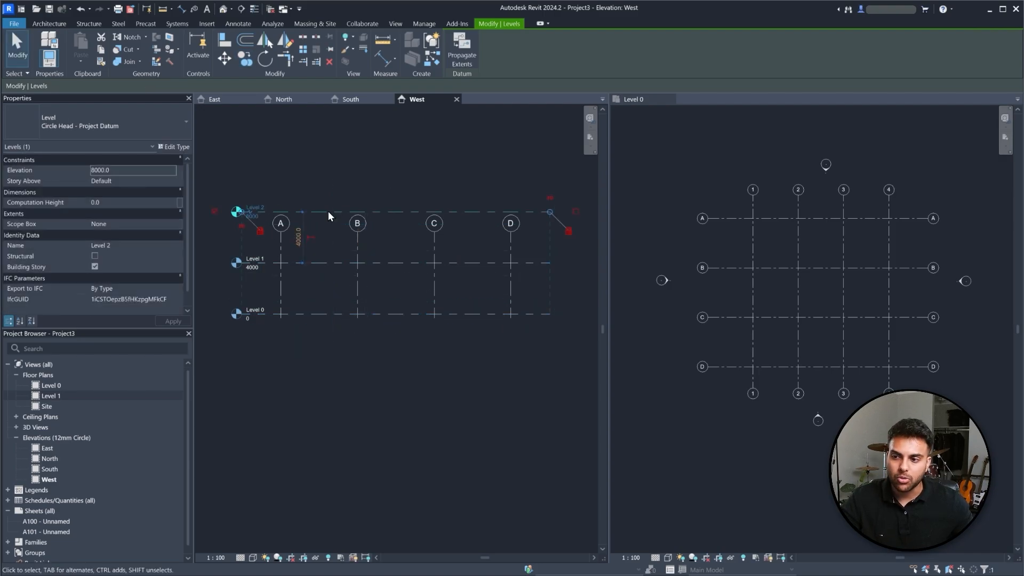
{"action": "left_click", "coordinate": [388, 286]}
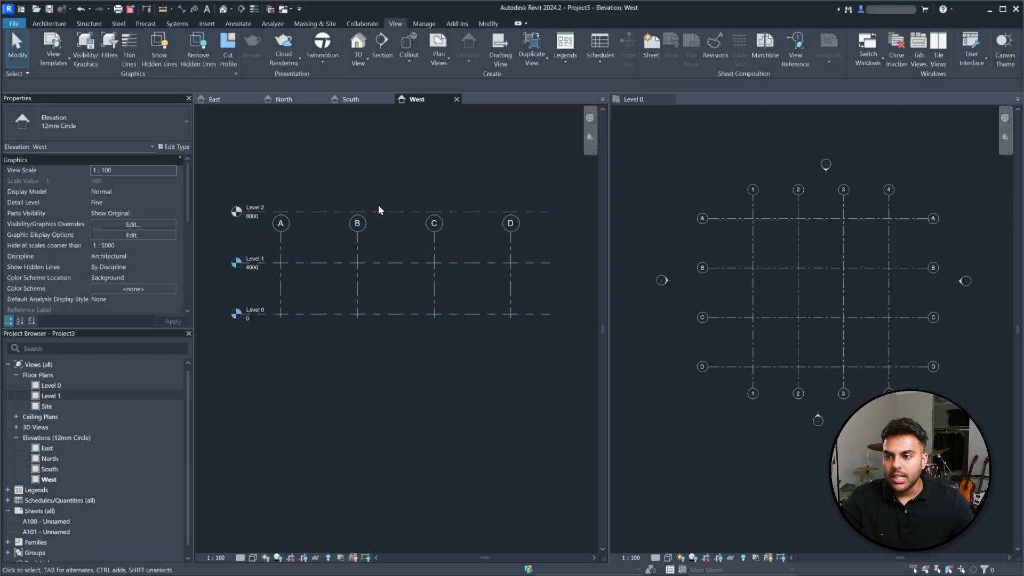
- Unpin grid B in the West elevation and extend the aligned upper grid ends above Level 2
{"action": "left_click", "coordinate": [379, 209]}
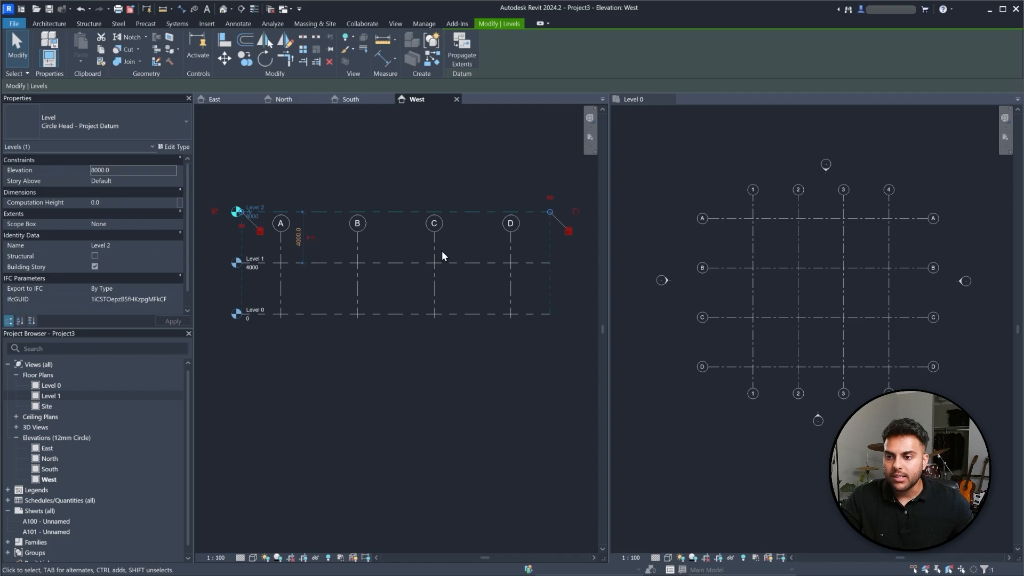
{"action": "left_click", "coordinate": [358, 245]}
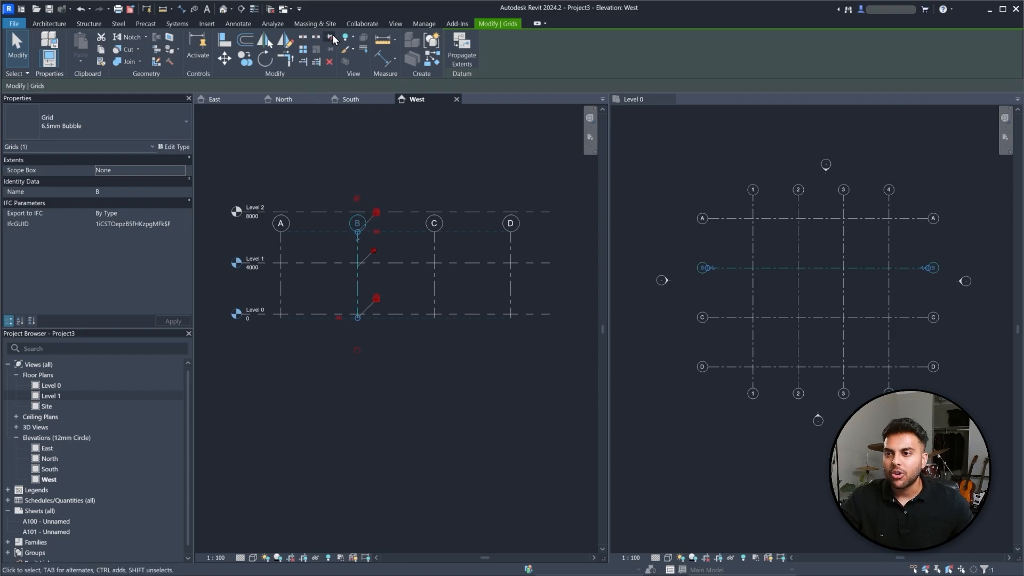
{"action": "left_click", "coordinate": [501, 239]}
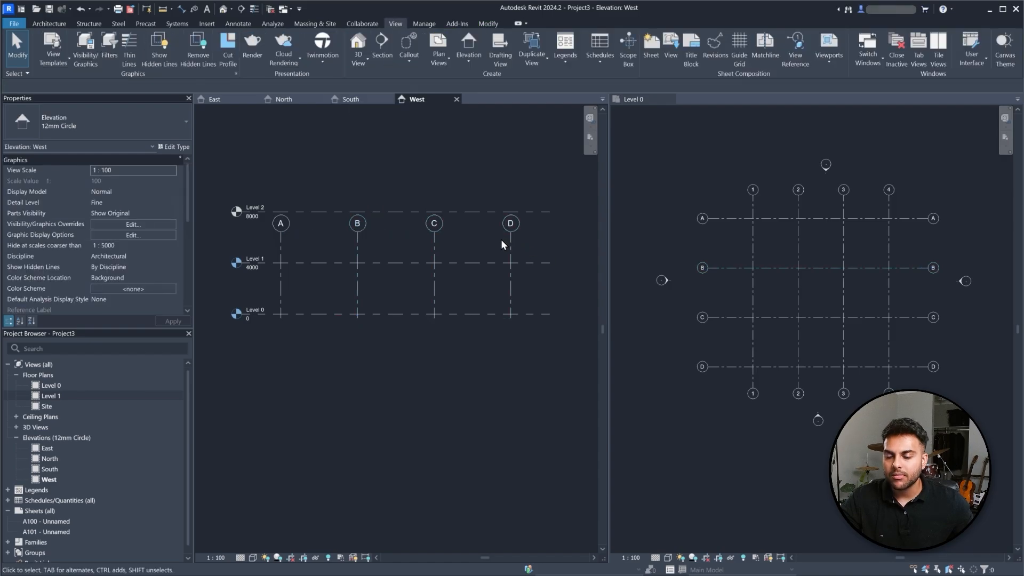
{"action": "left_click", "coordinate": [359, 238]}
{"action": "left_click", "coordinate": [330, 37]}
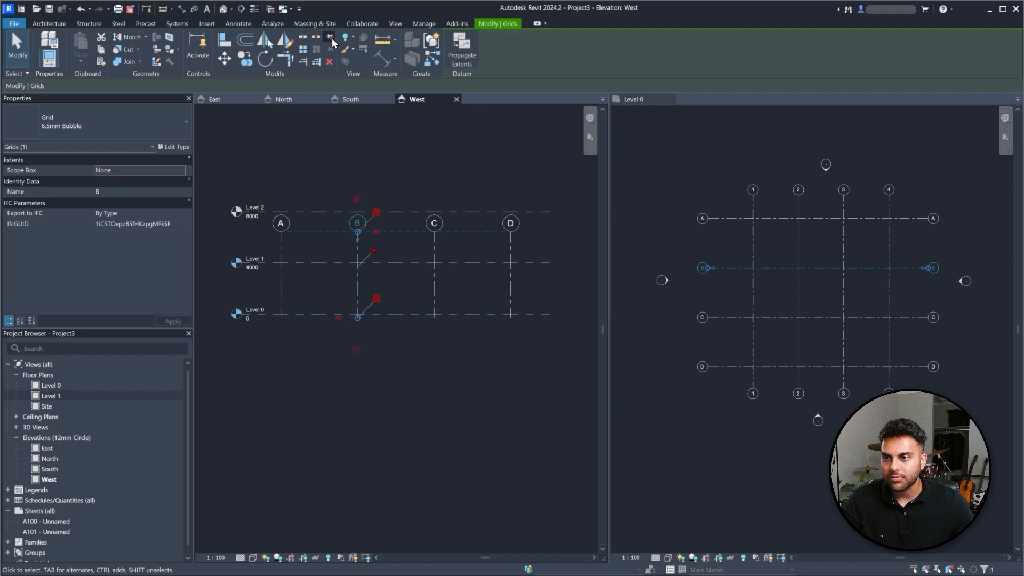
{"action": "left_click_drag", "start_coordinate": [357, 235], "coordinate": [361, 197]}
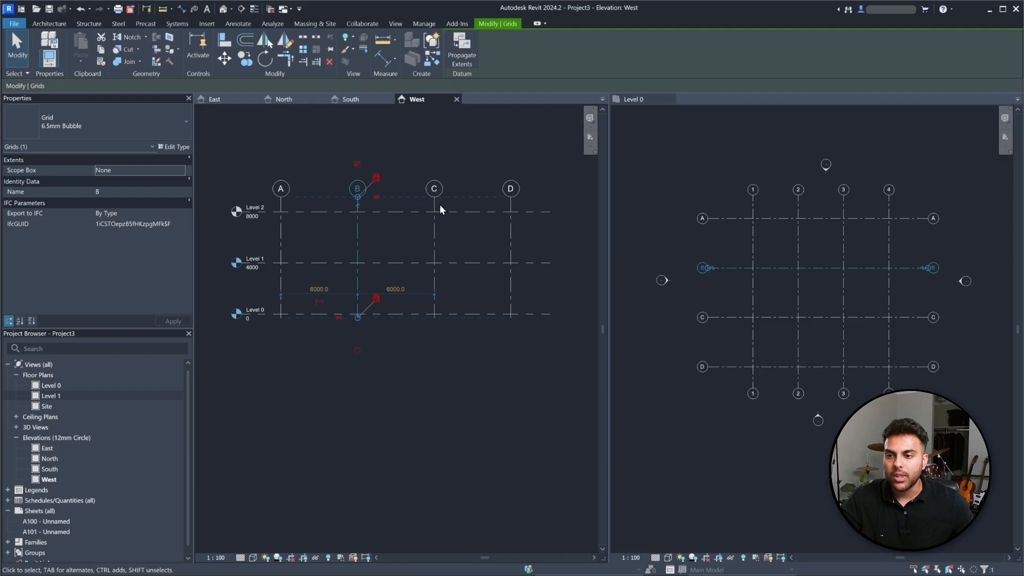
- Select grids C, D and B in turn in the West elevation to check their pin status
{"action": "left_click", "coordinate": [435, 204]}
{"action": "left_click", "coordinate": [459, 209]}
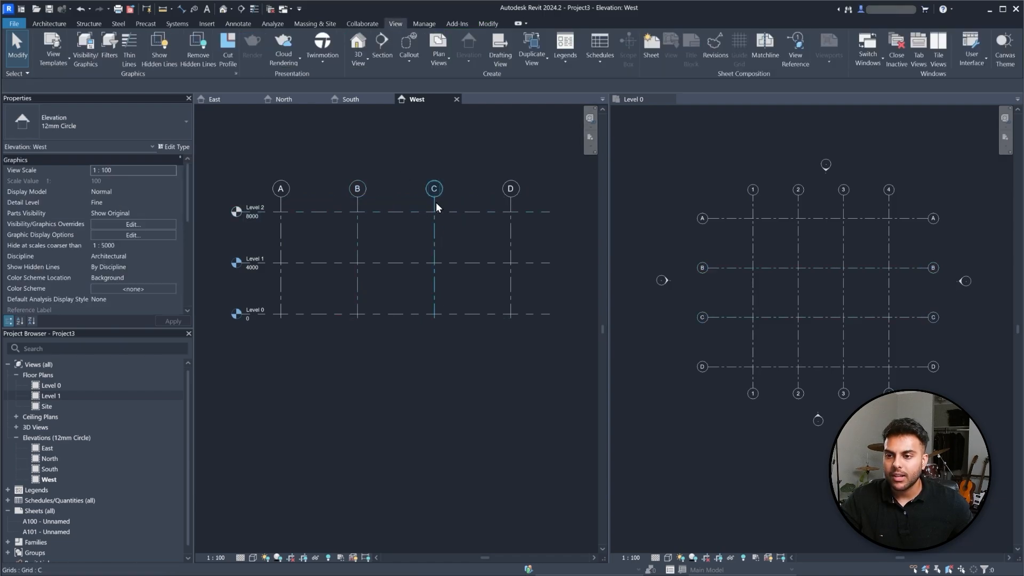
{"action": "left_click", "coordinate": [434, 202]}
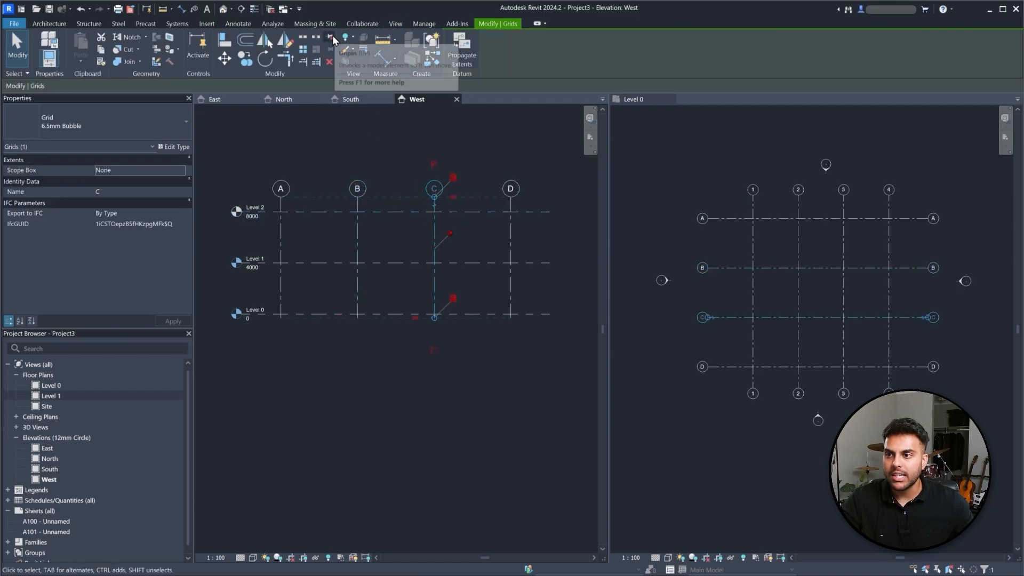
{"action": "left_click", "coordinate": [513, 226]}
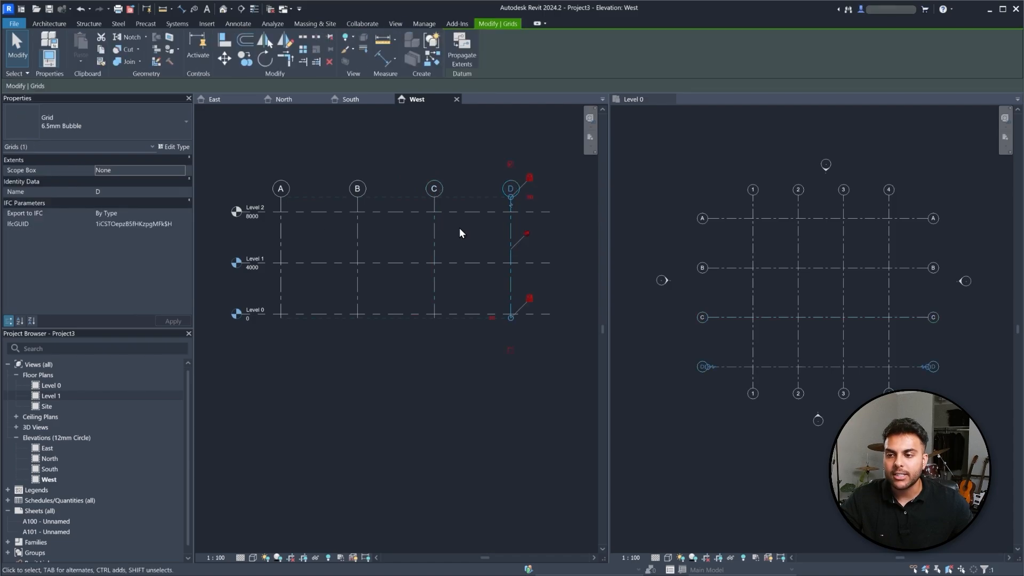
{"action": "left_click", "coordinate": [356, 229]}
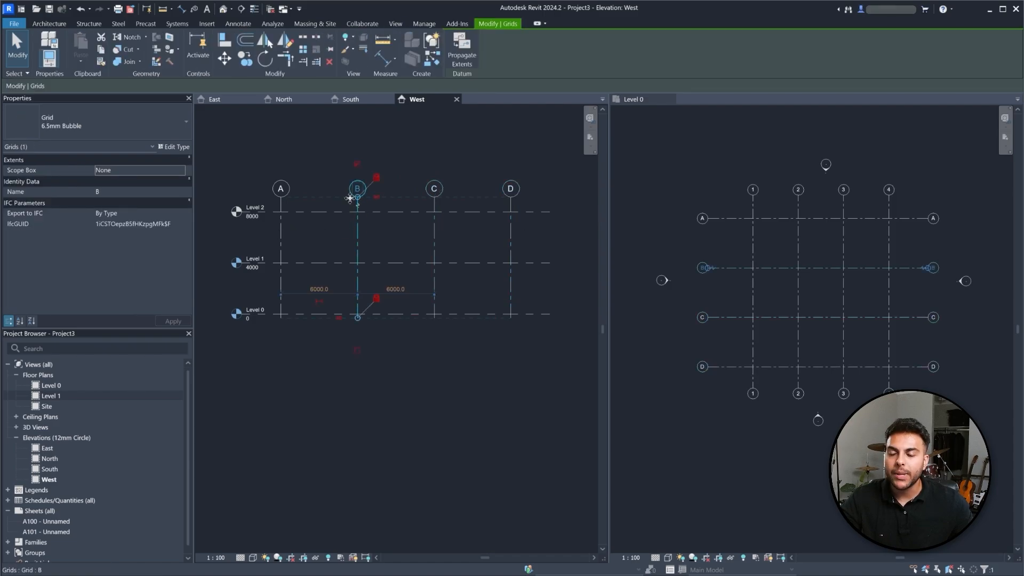
- Raise the aligned grid heads slightly higher above Level 2 and pin grid B again
{"action": "mouse_move", "coordinate": [356, 196]}
{"action": "left_mouse_down"}
{"action": "mouse_move", "coordinate": [358, 177]}
{"action": "mouse_move", "coordinate": [358, 246]}
{"action": "mouse_move", "coordinate": [357, 175]}
{"action": "mouse_move", "coordinate": [358, 187]}
{"action": "left_mouse_up"}
{"action": "left_click", "coordinate": [456, 394]}
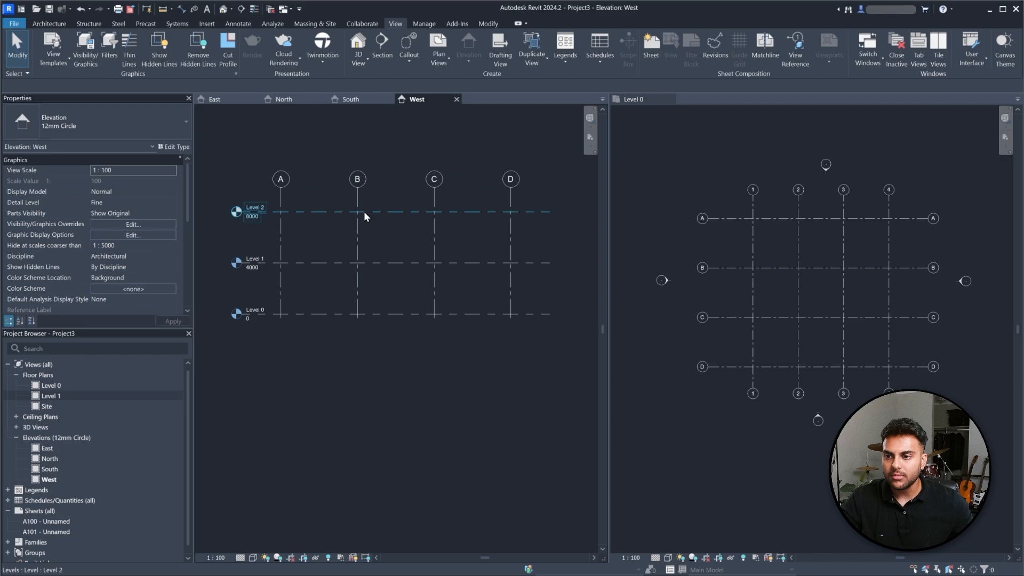
{"action": "left_click", "coordinate": [358, 186]}
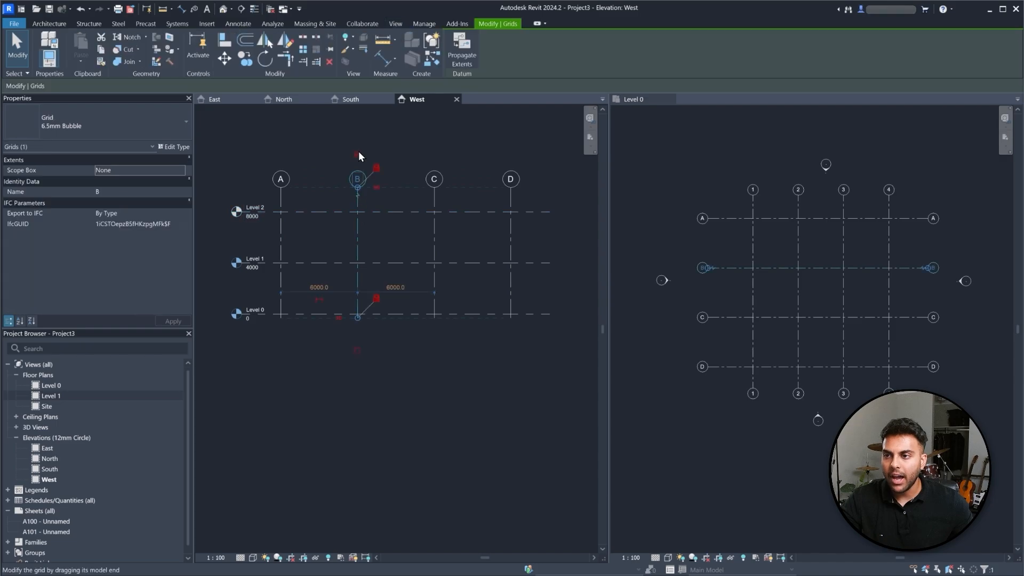
{"action": "left_click", "coordinate": [327, 47]}
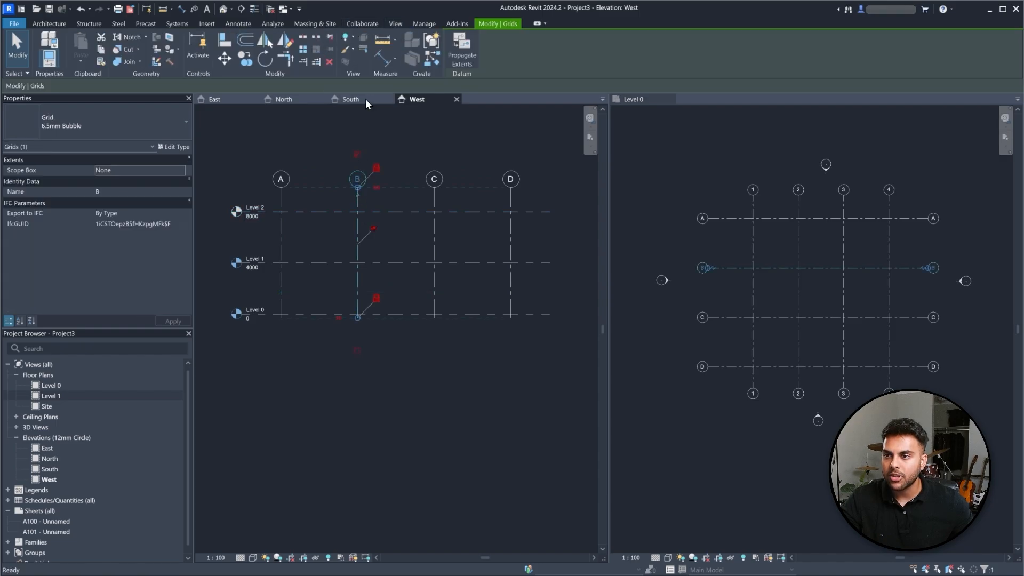
- Show the level heads at the grid D end of Level 2, Level 1 and Level 0 in the West elevation
{"action": "left_click", "coordinate": [536, 213]}
{"action": "mouse_move", "coordinate": [549, 211]}
{"action": "left_mouse_down"}
{"action": "mouse_move", "coordinate": [568, 211]}
{"action": "mouse_move", "coordinate": [533, 212]}
{"action": "mouse_move", "coordinate": [549, 211]}
{"action": "left_mouse_up"}
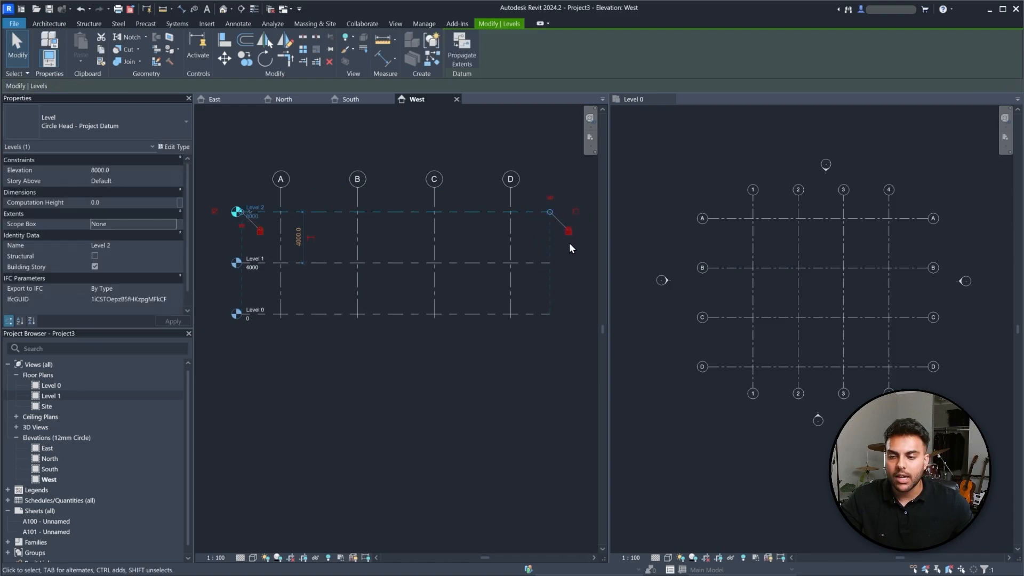
{"action": "left_click", "coordinate": [551, 341]}
{"action": "left_click", "coordinate": [525, 212]}
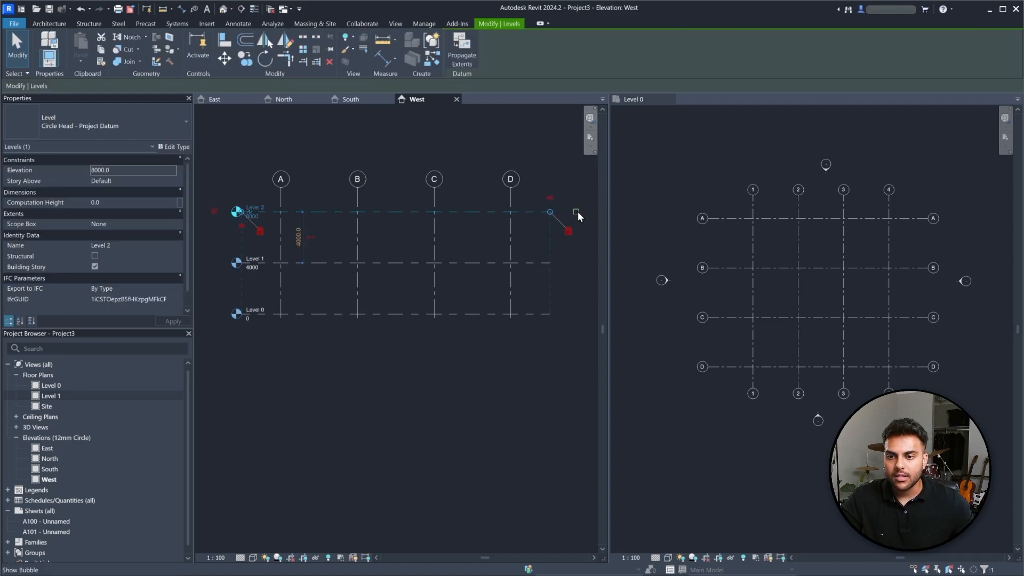
{"action": "left_click", "coordinate": [575, 212]}
{"action": "left_click", "coordinate": [533, 263]}
{"action": "left_click", "coordinate": [576, 263]}
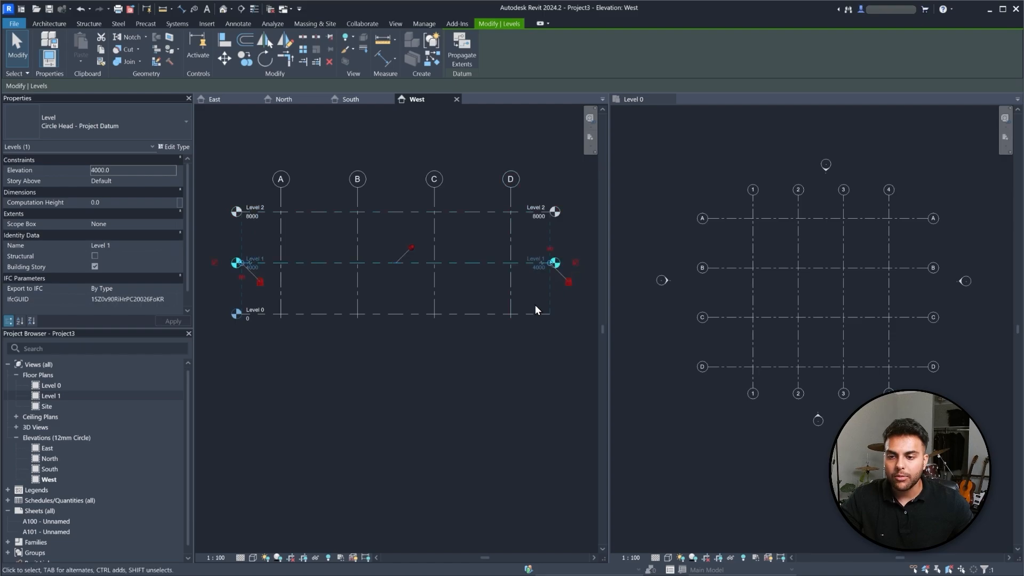
{"action": "left_click", "coordinate": [526, 313]}
{"action": "left_click", "coordinate": [575, 314]}
{"action": "left_click", "coordinate": [489, 376]}
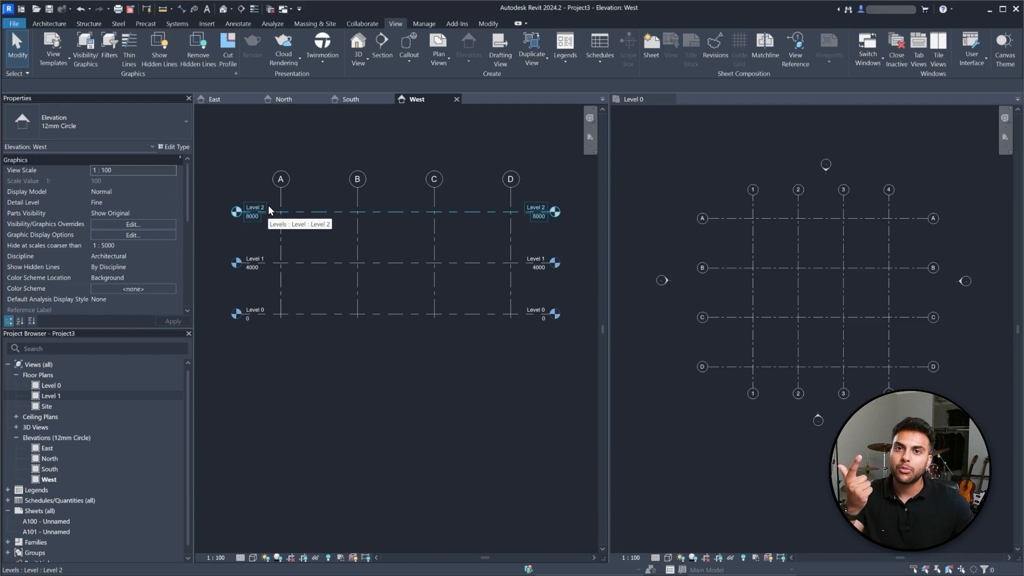
- Rename Level 0 as "Ground Floor" in the West elevation and rename its corresponding views too
{"action": "scroll", "coordinate": [240, 313], "scroll_direction": "up", "scroll_amount": 2}
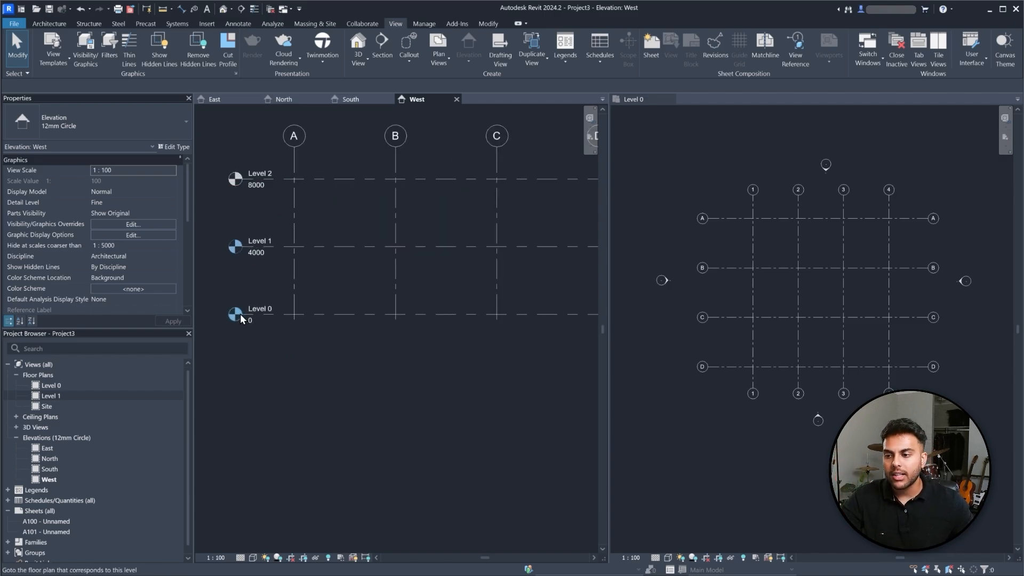
{"action": "scroll", "coordinate": [240, 313], "scroll_direction": "up", "scroll_amount": 2}
{"action": "left_click", "coordinate": [254, 308]}
{"action": "left_click", "coordinate": [270, 306]}
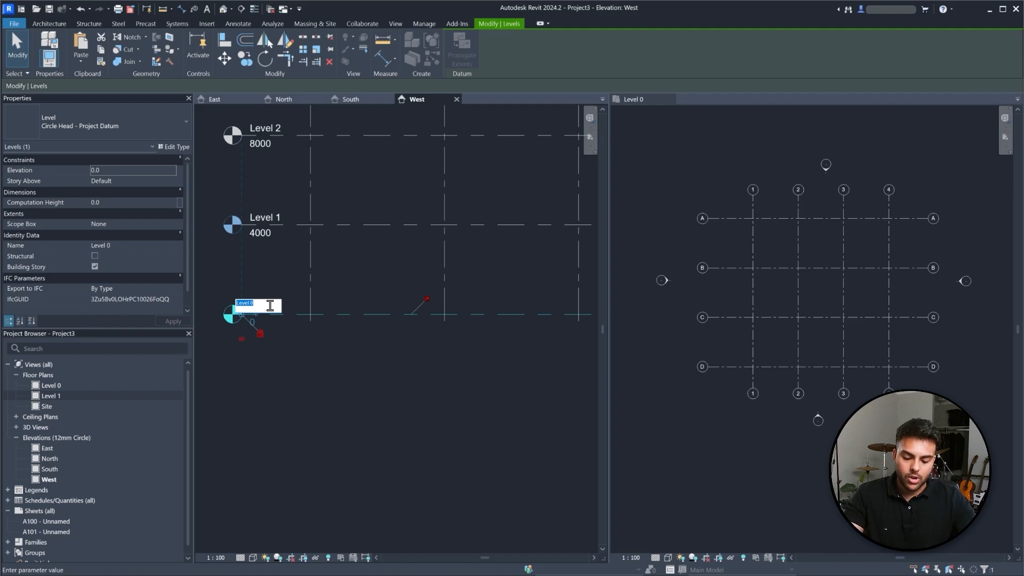
{"action": "type", "text": "g"}
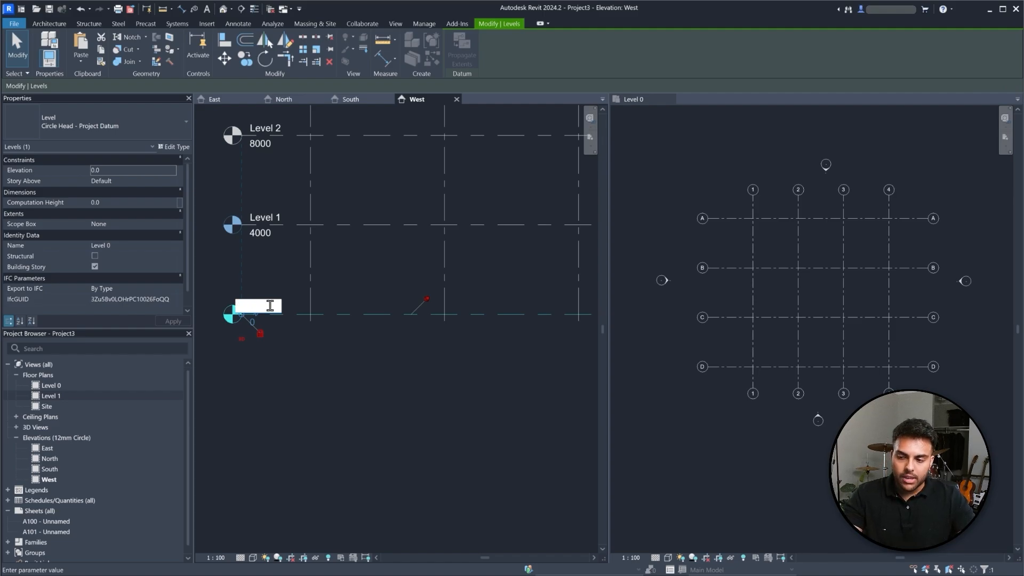
{"action": "type", "text": "round Floor"}
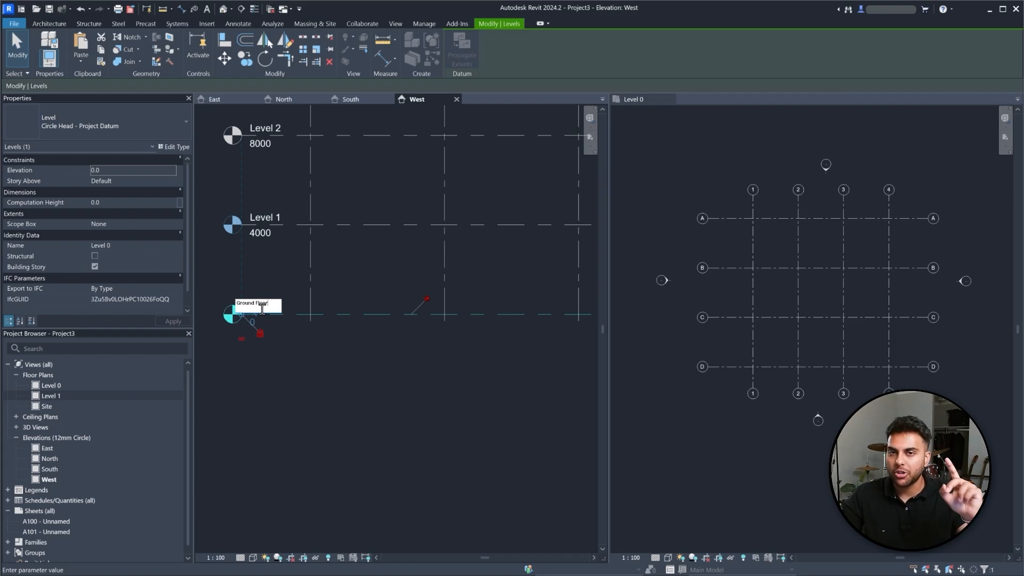
{"action": "key", "text": "Return"}
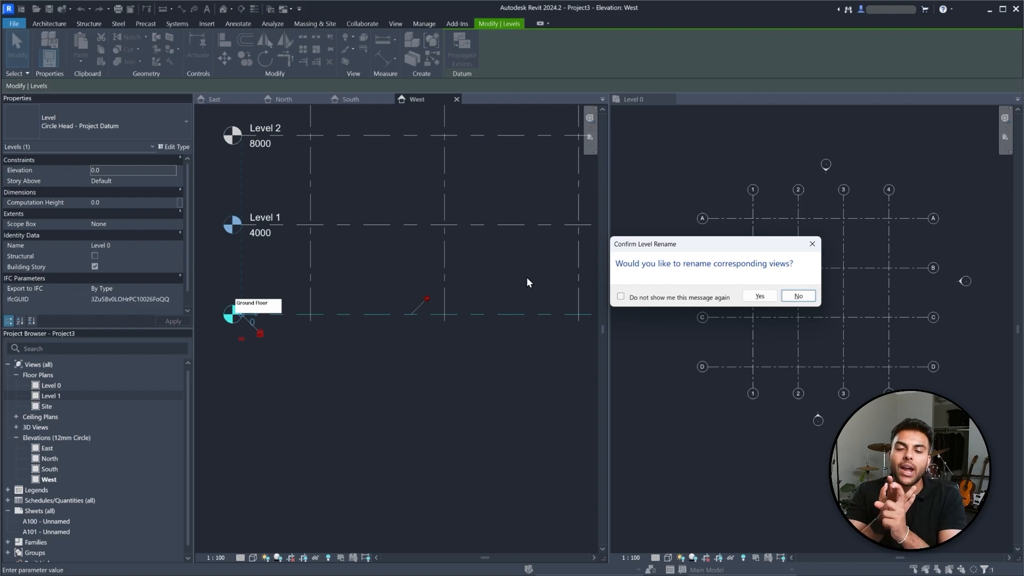
{"action": "left_click", "coordinate": [763, 300]}
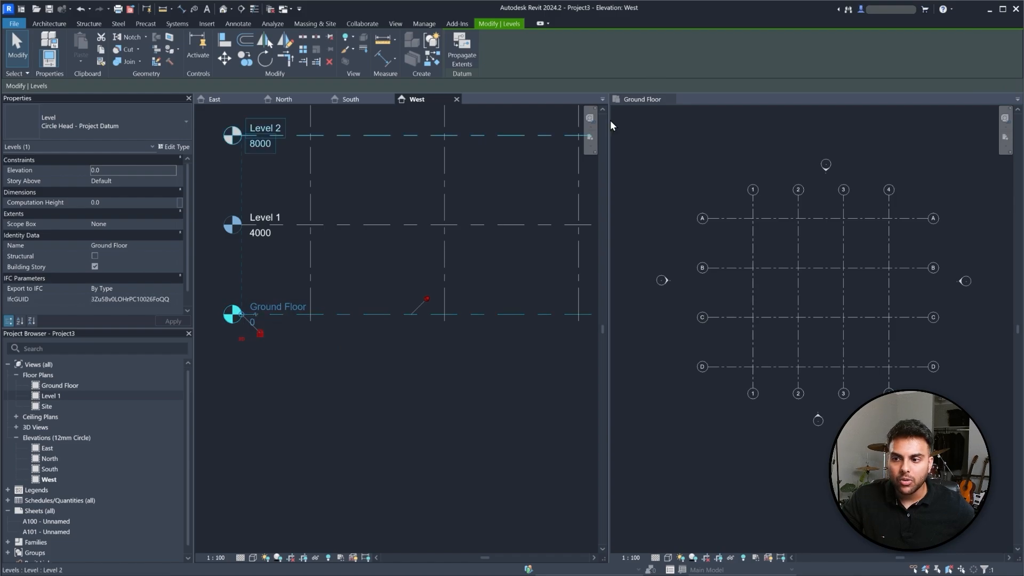
{"action": "left_click", "coordinate": [651, 104]}
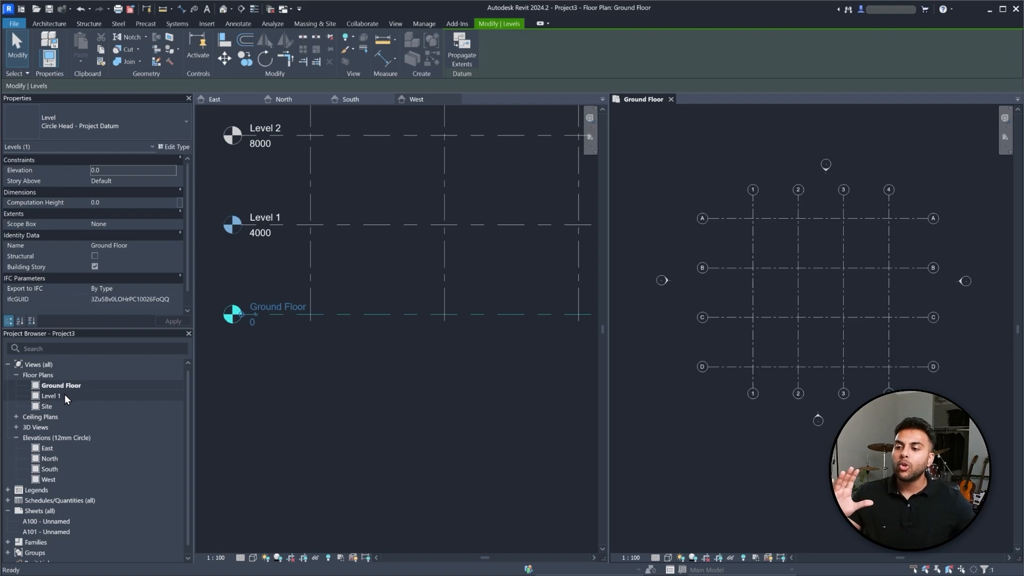
{"action": "scroll", "coordinate": [306, 385], "scroll_direction": "down", "scroll_amount": 3}
{"action": "scroll", "coordinate": [242, 296], "scroll_direction": "down", "scroll_amount": 1}
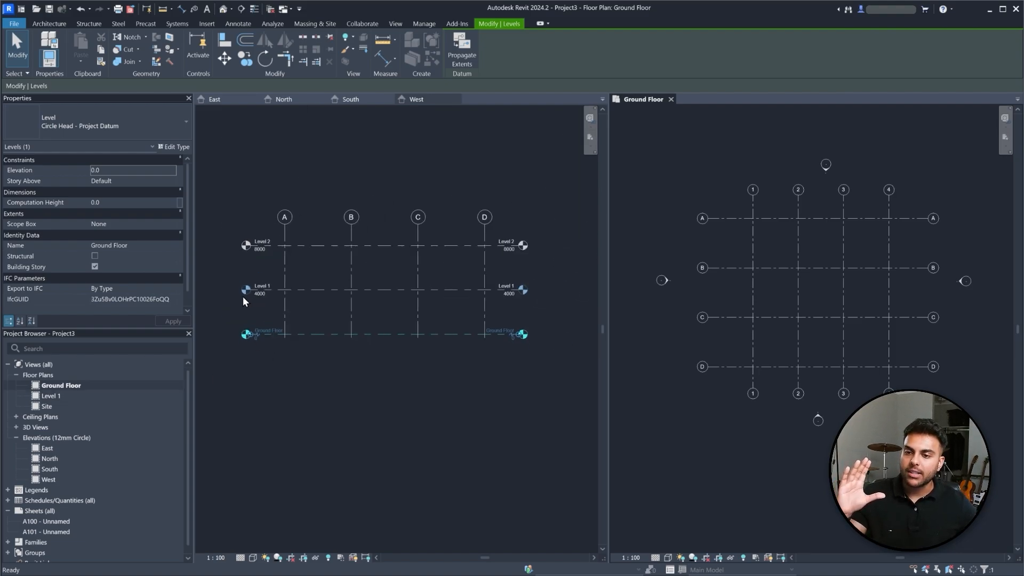
{"action": "left_click", "coordinate": [408, 334]}
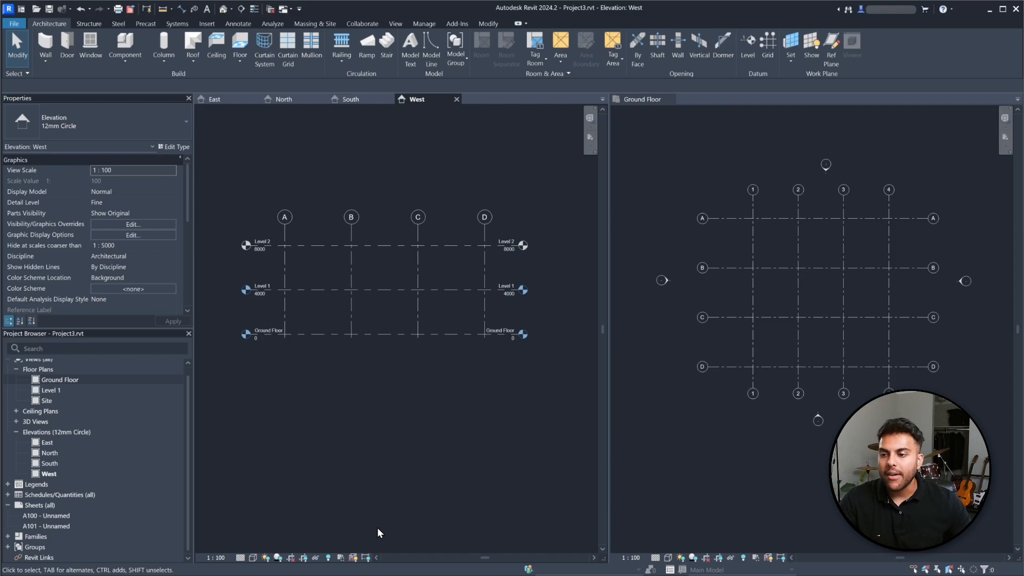
- Copy the Ground Floor level 900 mm straight down in the West elevation
{"action": "scroll", "coordinate": [259, 328], "scroll_direction": "up", "scroll_amount": 4}
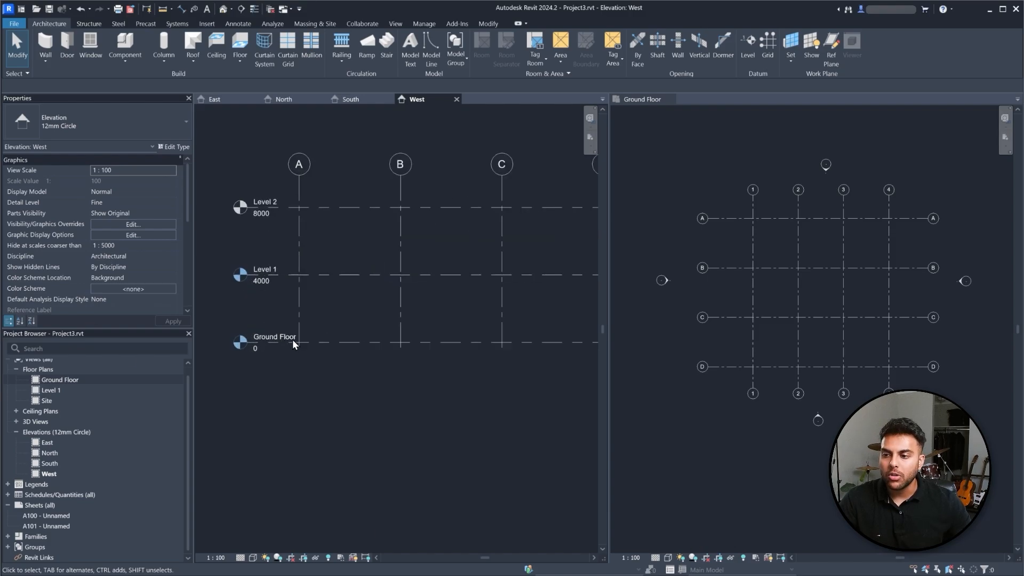
{"action": "left_click", "coordinate": [368, 337]}
{"action": "scroll", "coordinate": [341, 297], "scroll_direction": "down", "scroll_amount": 2}
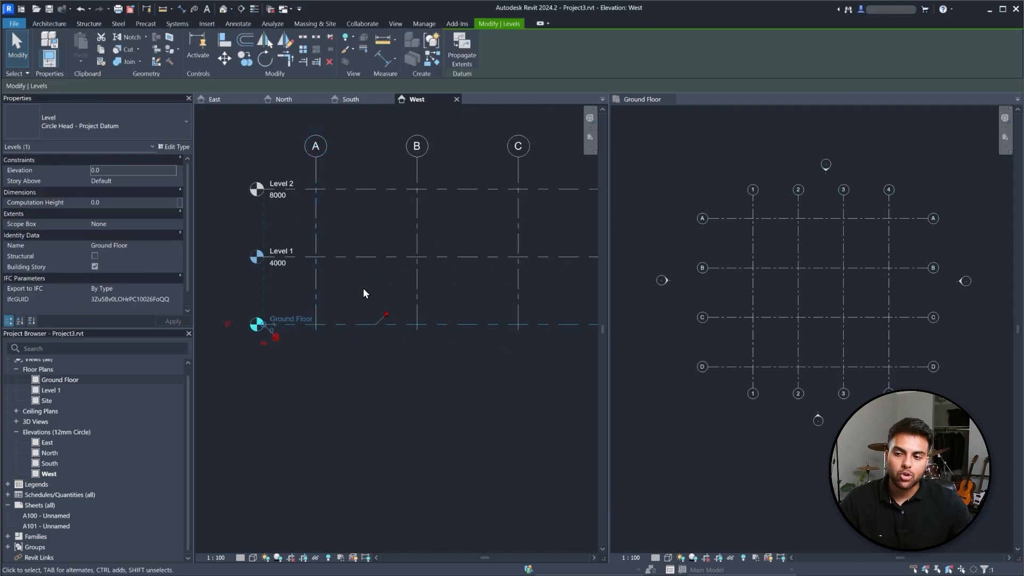
{"action": "scroll", "coordinate": [291, 290], "scroll_direction": "down", "scroll_amount": 1}
{"action": "scroll", "coordinate": [286, 274], "scroll_direction": "up", "scroll_amount": 1}
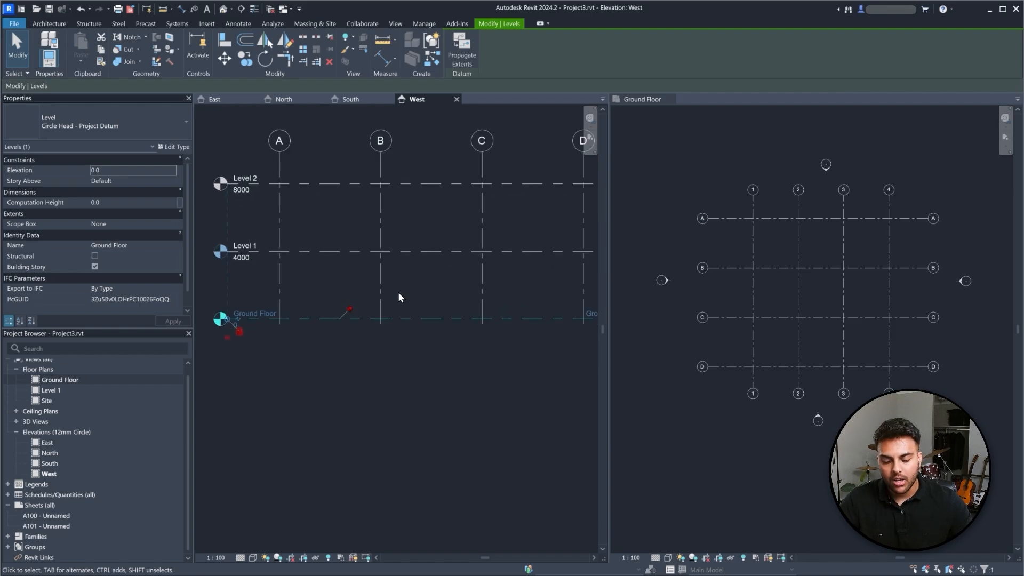
{"action": "key", "text": "m"}
{"action": "key", "text": "v"}
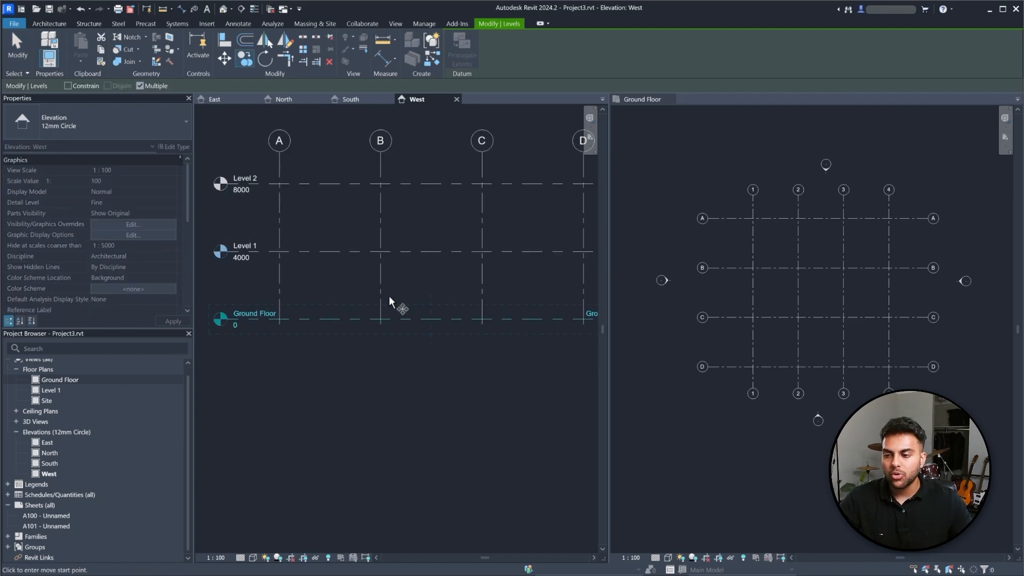
{"action": "left_click", "coordinate": [348, 319]}
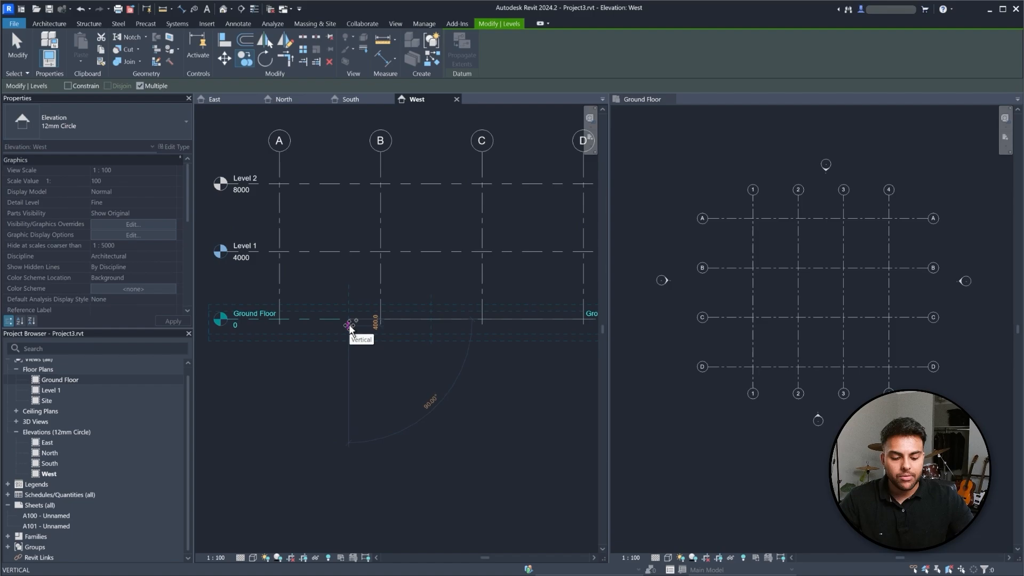
{"action": "key", "text": "BackSpace"}
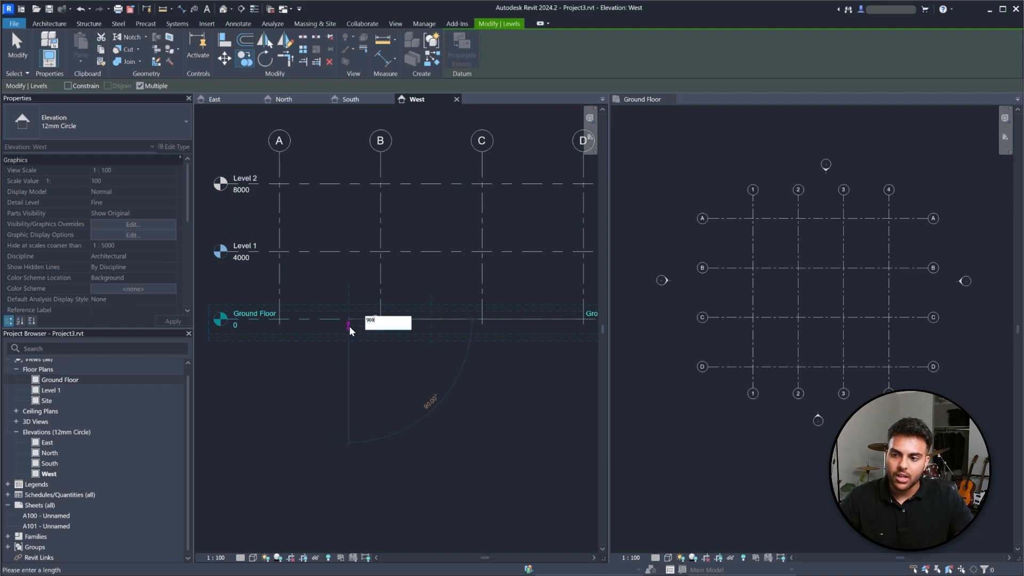
{"action": "key", "text": "Return"}
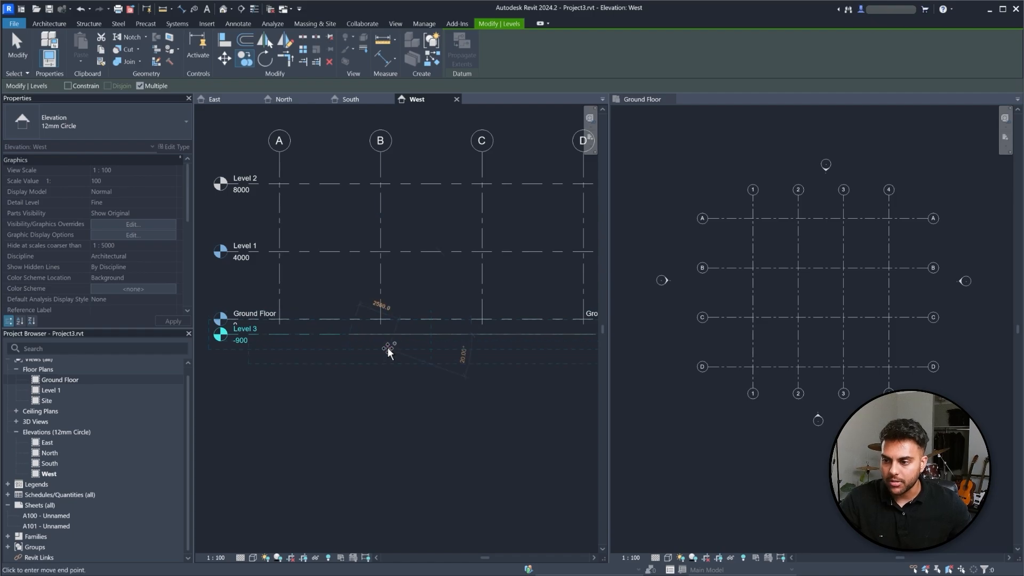
{"action": "key", "text": "Escape"}
- Rename the copied level below Ground Floor as "Foundation"
{"action": "scroll", "coordinate": [234, 296], "scroll_direction": "down", "scroll_amount": 2}
{"action": "scroll", "coordinate": [224, 305], "scroll_direction": "up", "scroll_amount": 3}
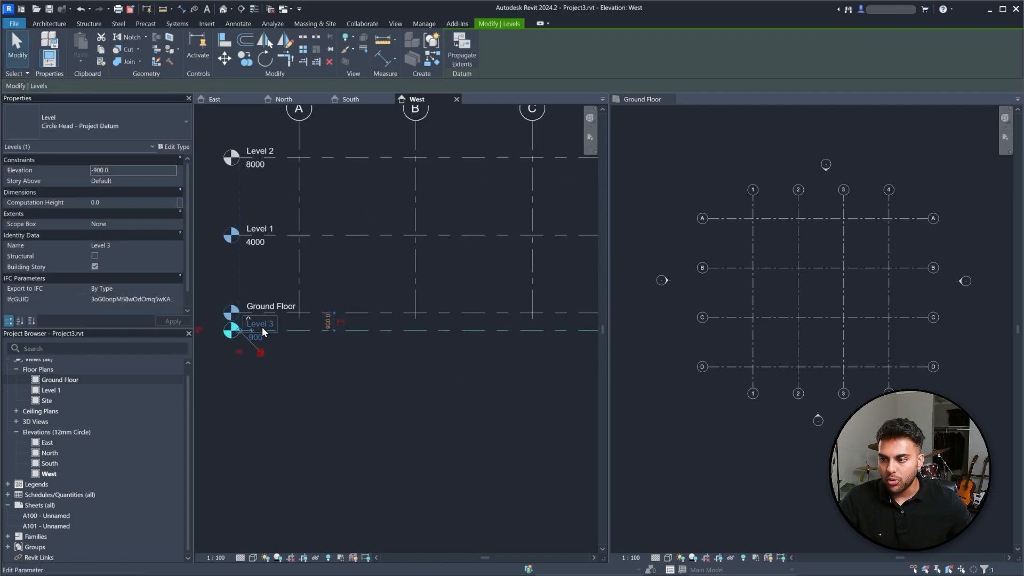
{"action": "left_click", "coordinate": [261, 326]}
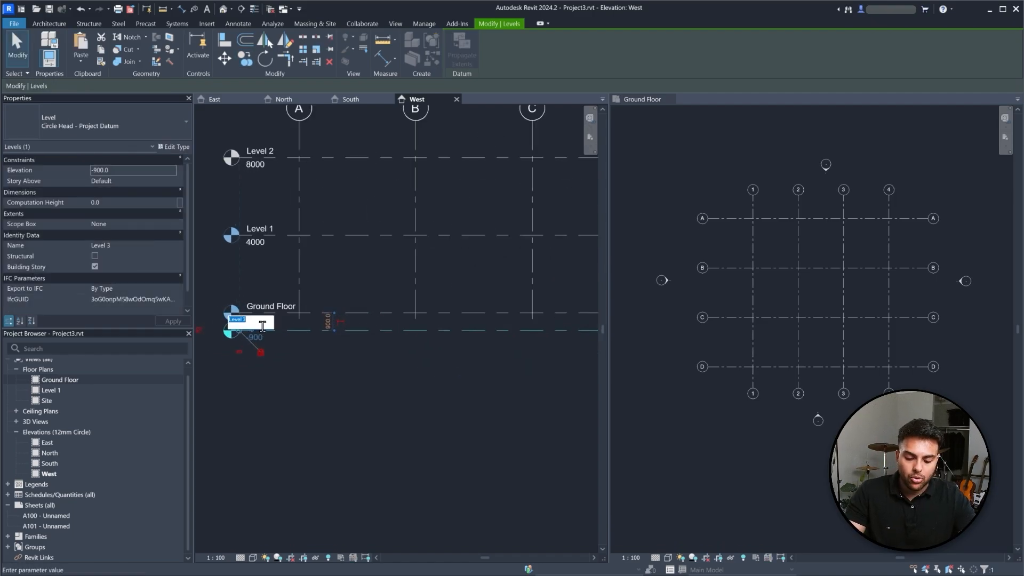
{"action": "type", "text": "Foundation"}
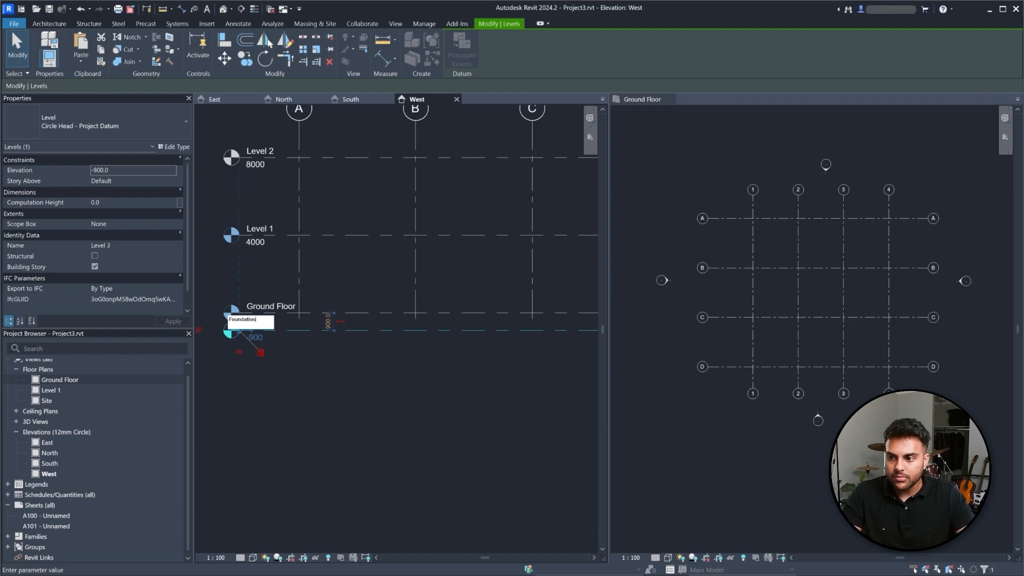
{"action": "key", "text": "Return"}
{"action": "left_click", "coordinate": [306, 397]}
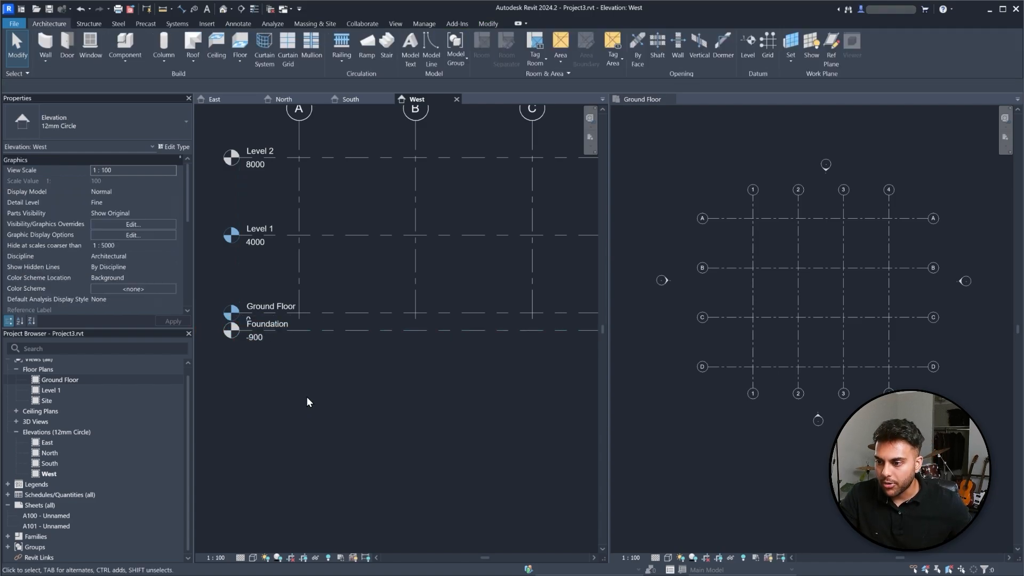
- Unpin grid A, extend the aligned lower grid ends below the Foundation level, and pin grid A again
{"action": "scroll", "coordinate": [229, 309], "scroll_direction": "down", "scroll_amount": 3}
{"action": "scroll", "coordinate": [577, 325], "scroll_direction": "up", "scroll_amount": 3}
{"action": "scroll", "coordinate": [577, 324], "scroll_direction": "up", "scroll_amount": 1}
{"action": "scroll", "coordinate": [549, 322], "scroll_direction": "down", "scroll_amount": 3}
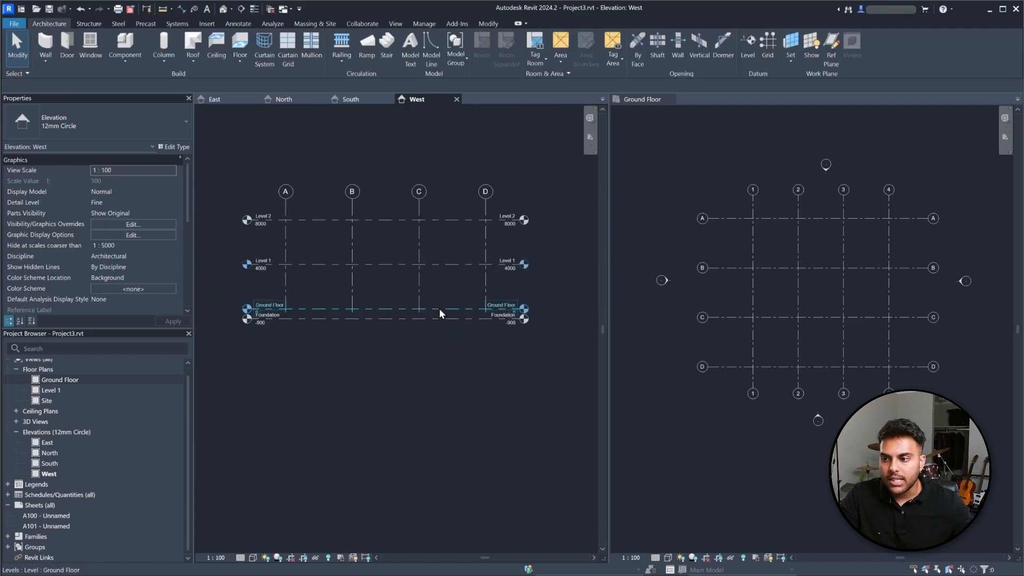
{"action": "scroll", "coordinate": [243, 312], "scroll_direction": "up", "scroll_amount": 3}
{"action": "middle_click_drag", "start_coordinate": [242, 312], "coordinate": [282, 304]}
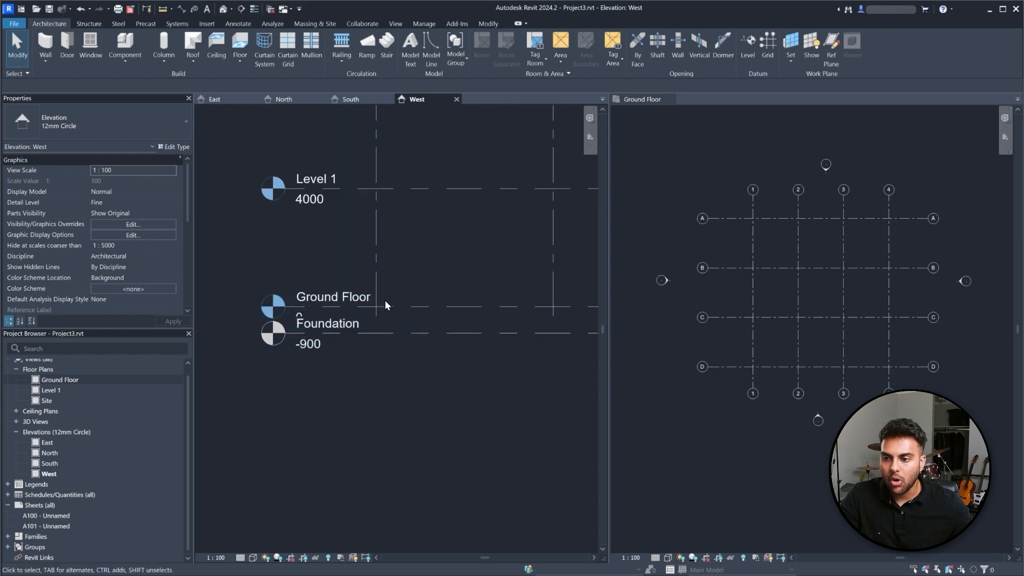
{"action": "left_click", "coordinate": [379, 283]}
{"action": "scroll", "coordinate": [248, 258], "scroll_direction": "down", "scroll_amount": 1}
{"action": "scroll", "coordinate": [334, 300], "scroll_direction": "up", "scroll_amount": 1}
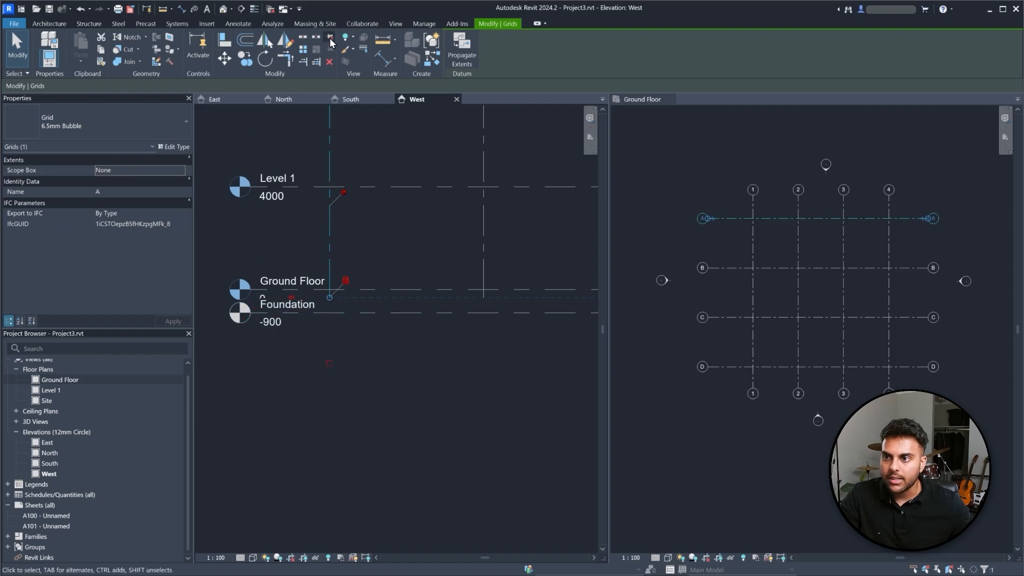
{"action": "left_click_drag", "start_coordinate": [329, 297], "coordinate": [329, 333]}
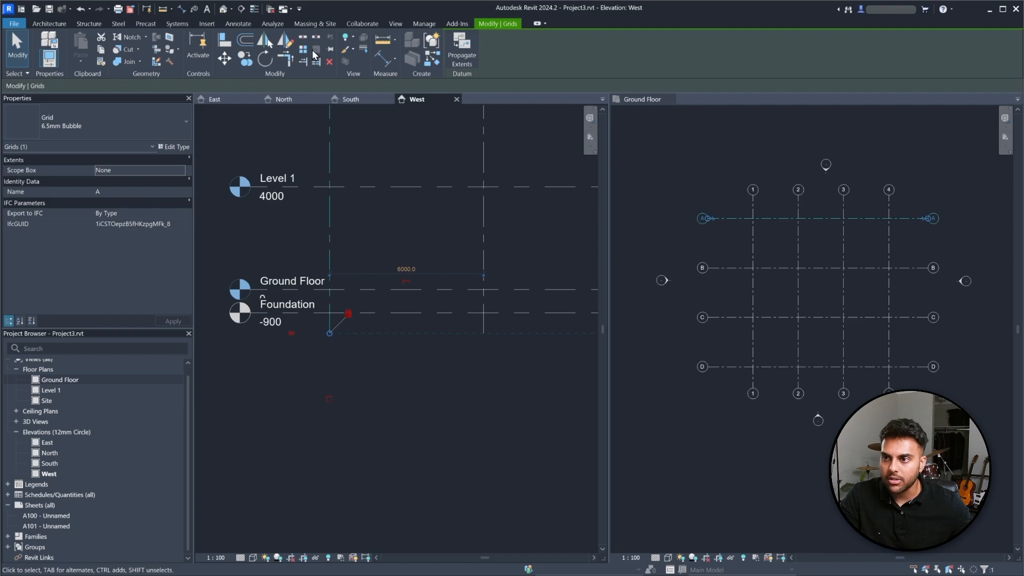
{"action": "left_click", "coordinate": [331, 52]}
{"action": "scroll", "coordinate": [386, 280], "scroll_direction": "down", "scroll_amount": 1}
{"action": "scroll", "coordinate": [312, 296], "scroll_direction": "up", "scroll_amount": 1}
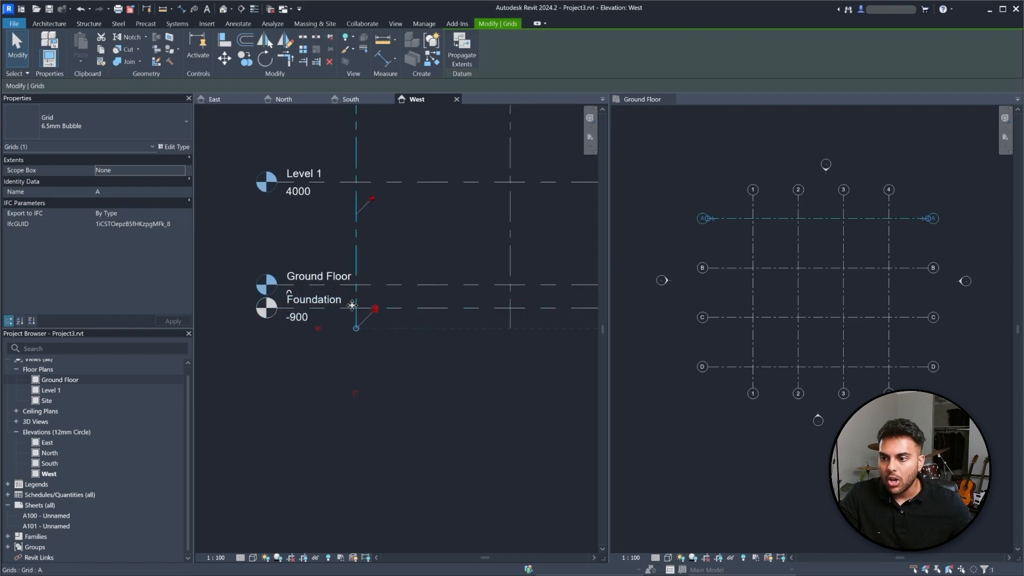
- Add an elbow to the Foundation level line at its grid A end to offset its head from Ground Floor
{"action": "left_click", "coordinate": [350, 310]}
{"action": "scroll", "coordinate": [252, 286], "scroll_direction": "up", "scroll_amount": 3}
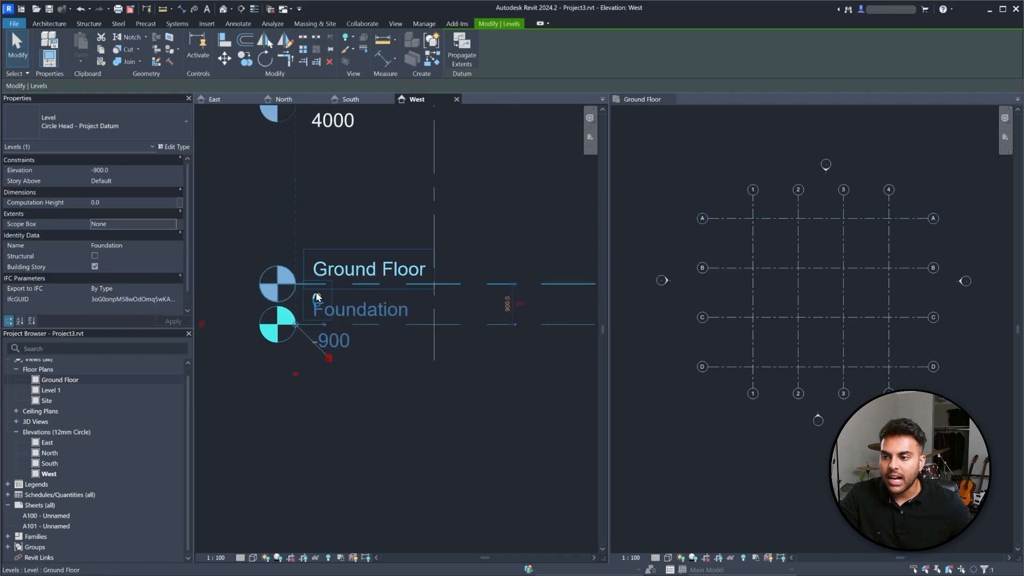
{"action": "scroll", "coordinate": [411, 292], "scroll_direction": "down", "scroll_amount": 2}
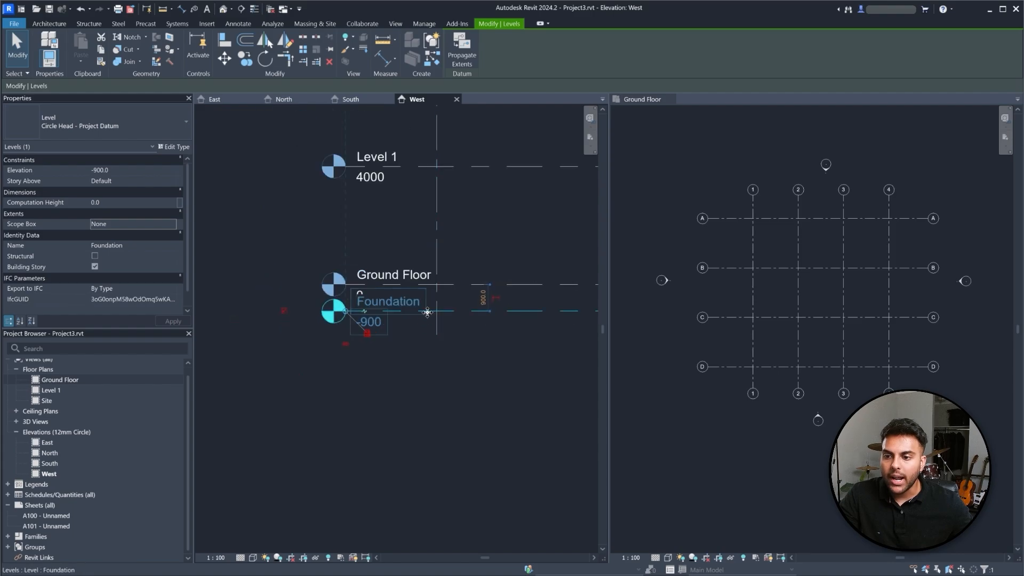
{"action": "scroll", "coordinate": [381, 311], "scroll_direction": "up", "scroll_amount": 2}
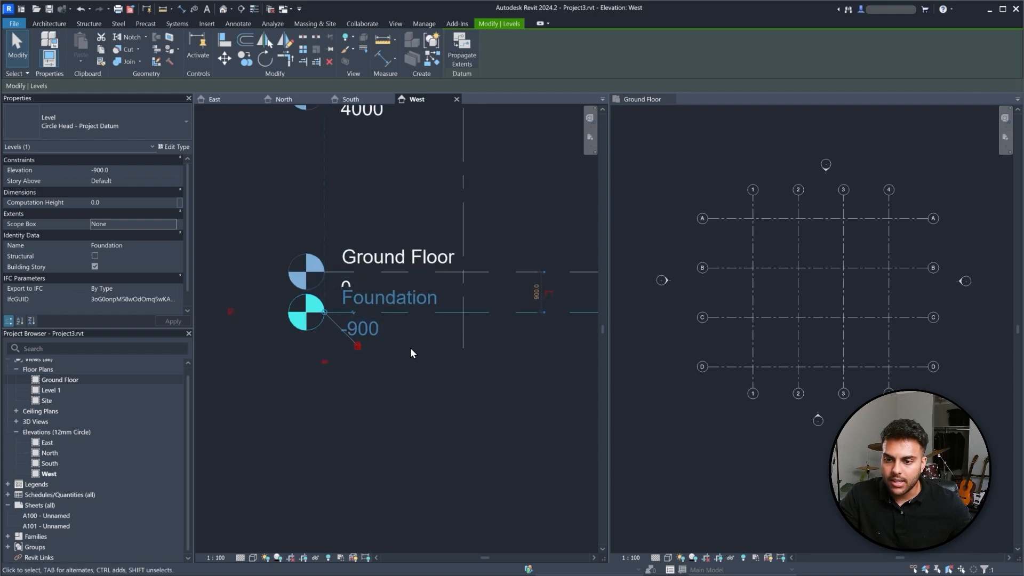
{"action": "scroll", "coordinate": [421, 346], "scroll_direction": "down", "scroll_amount": 1}
{"action": "scroll", "coordinate": [427, 345], "scroll_direction": "up", "scroll_amount": 1}
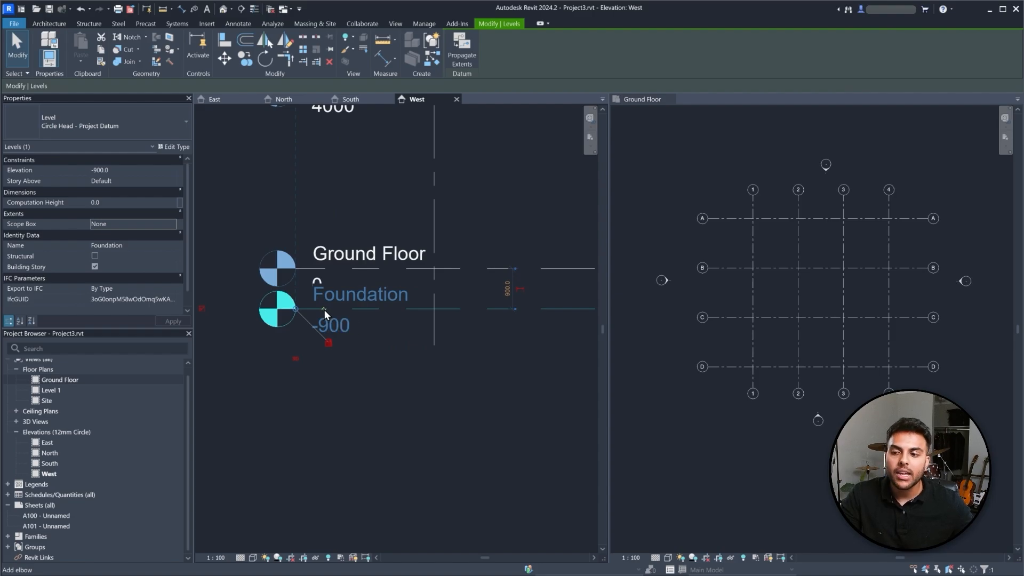
{"action": "left_click", "coordinate": [324, 309]}
{"action": "scroll", "coordinate": [444, 251], "scroll_direction": "down", "scroll_amount": 1}
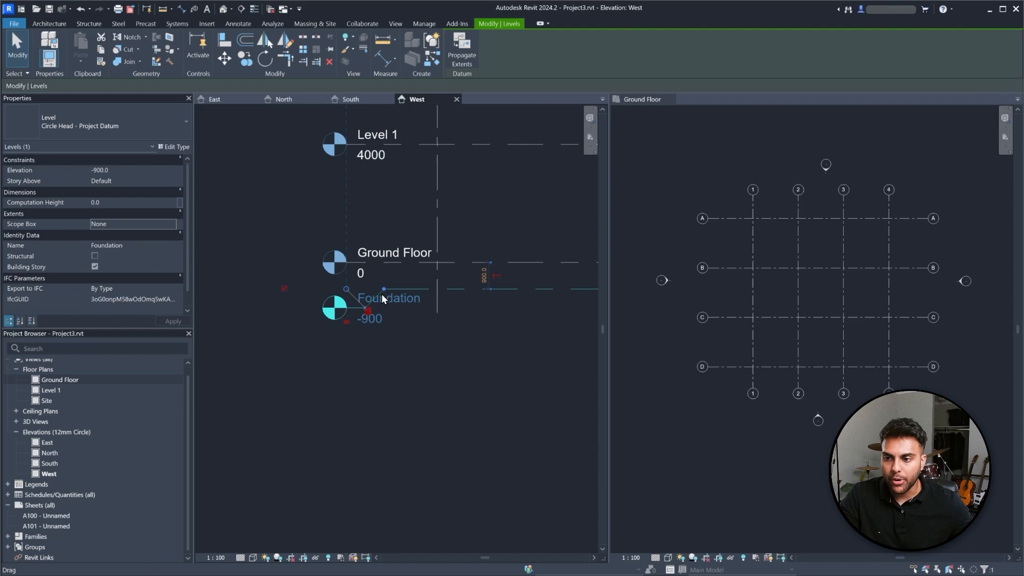
- Move both elbow points at the grid A end of Foundation inward so the bend clears the level name
{"action": "scroll", "coordinate": [384, 291], "scroll_direction": "up", "scroll_amount": 1}
{"action": "scroll", "coordinate": [347, 283], "scroll_direction": "down", "scroll_amount": 1}
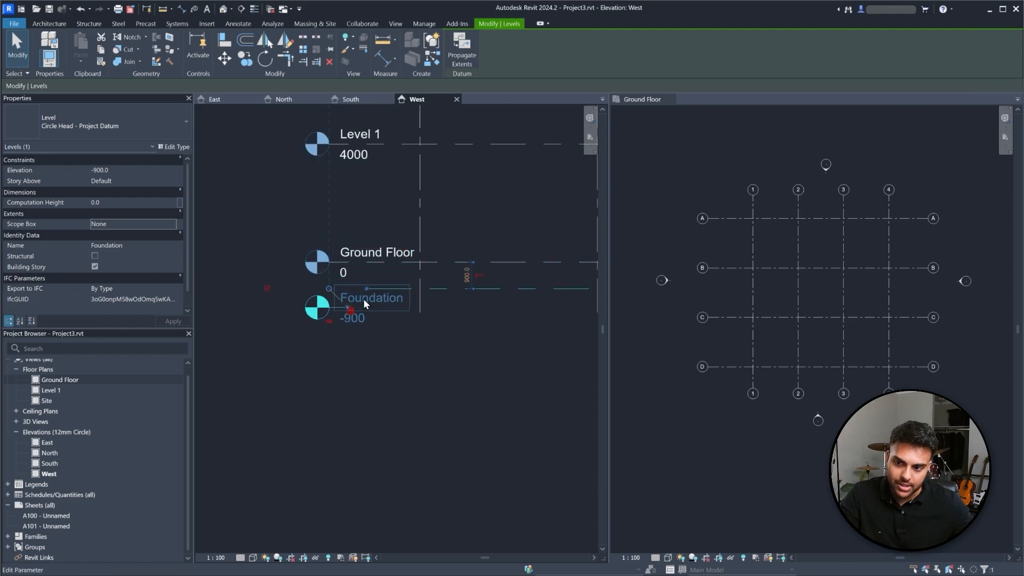
{"action": "scroll", "coordinate": [421, 296], "scroll_direction": "up", "scroll_amount": 1}
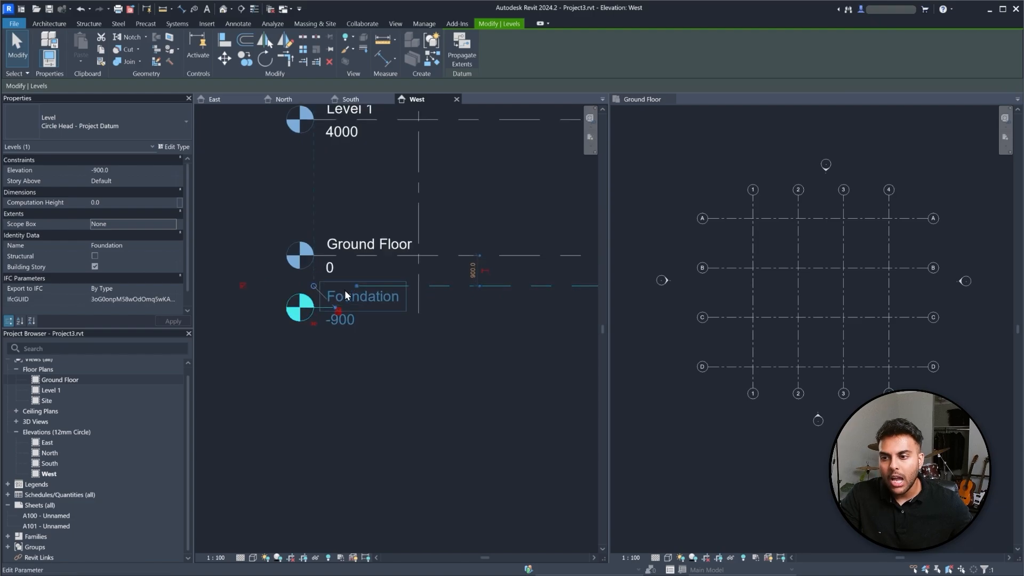
{"action": "left_click_drag", "start_coordinate": [358, 287], "coordinate": [442, 289]}
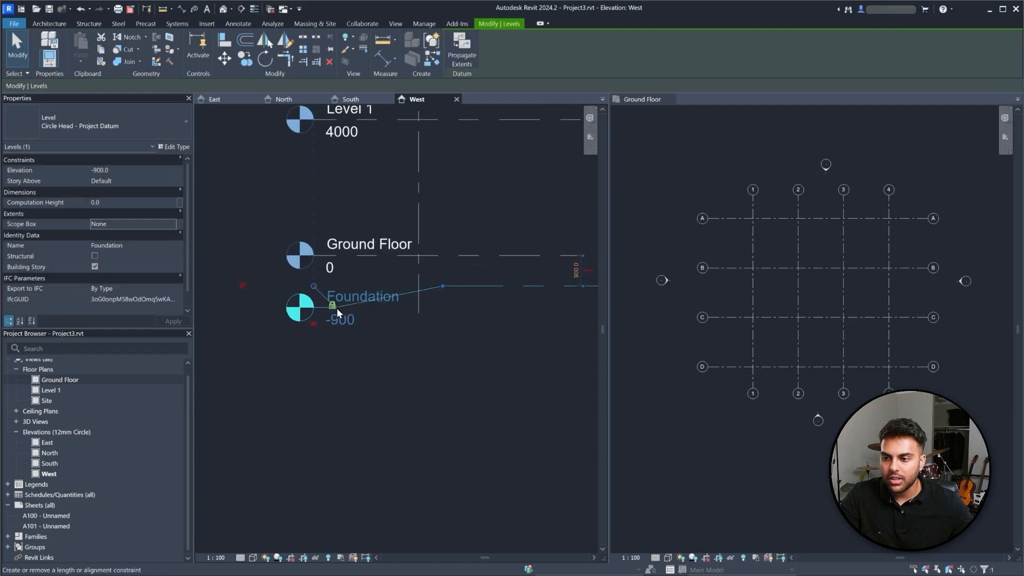
{"action": "scroll", "coordinate": [338, 308], "scroll_direction": "up", "scroll_amount": 1}
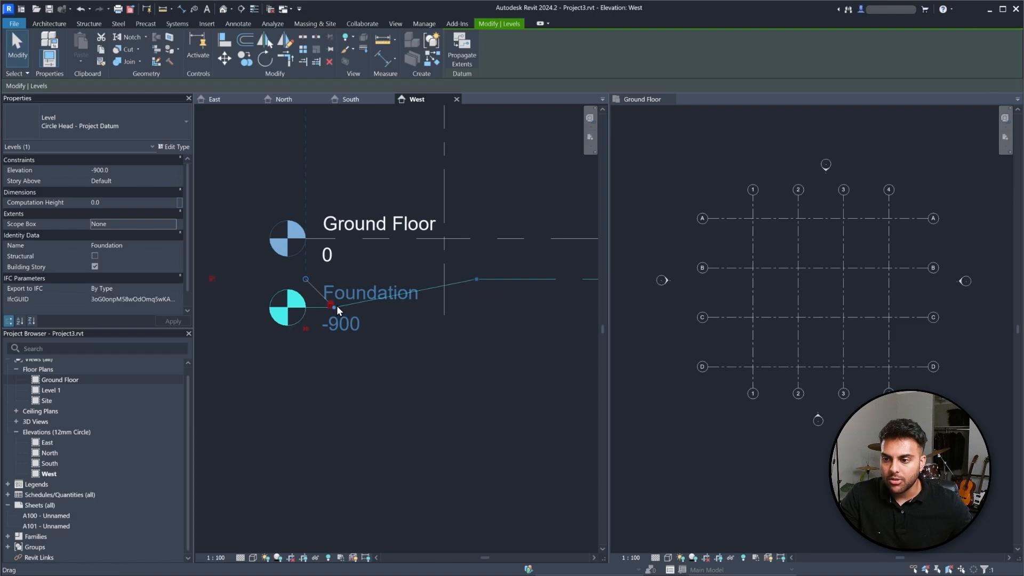
{"action": "left_click_drag", "start_coordinate": [337, 306], "coordinate": [425, 307]}
{"action": "scroll", "coordinate": [379, 289], "scroll_direction": "down", "scroll_amount": 5}
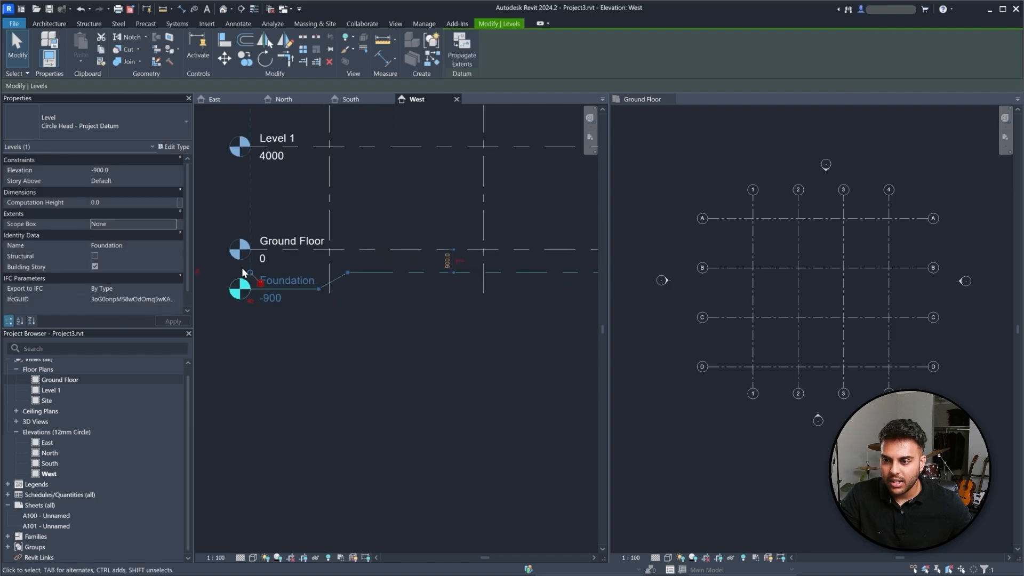
- Add an elbow at the grid D end of the Foundation level and move its bend points inward past the level name
{"action": "scroll", "coordinate": [533, 266], "scroll_direction": "up", "scroll_amount": 4}
{"action": "scroll", "coordinate": [548, 270], "scroll_direction": "up", "scroll_amount": 3}
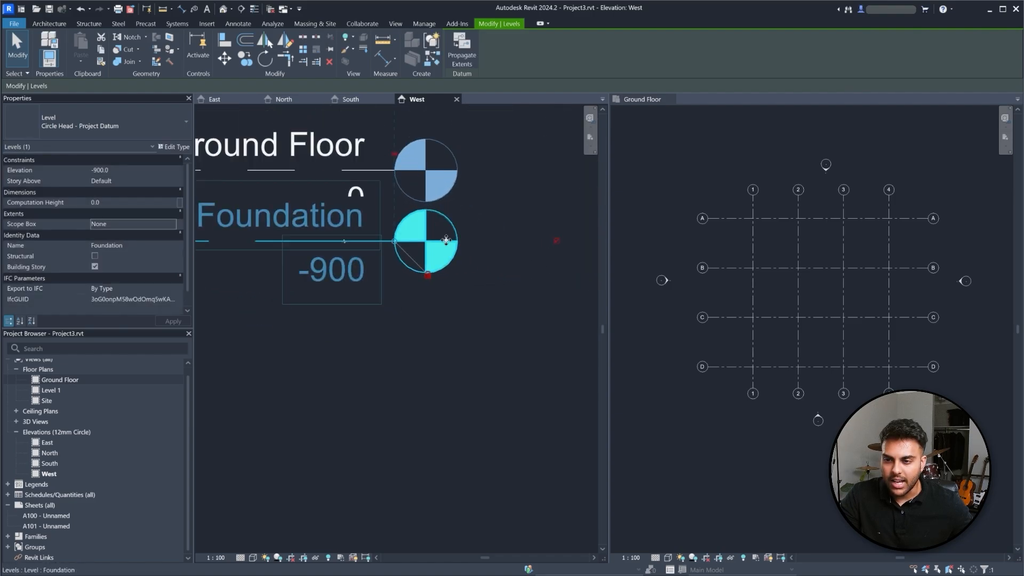
{"action": "left_click", "coordinate": [344, 241]}
{"action": "scroll", "coordinate": [549, 272], "scroll_direction": "down", "scroll_amount": 2}
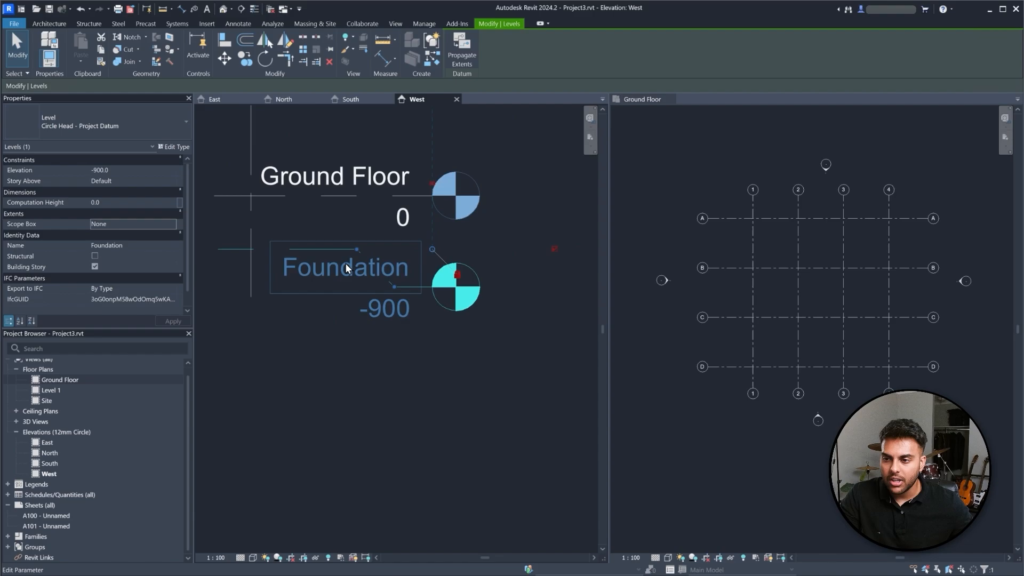
{"action": "left_click_drag", "start_coordinate": [357, 250], "coordinate": [271, 248]}
{"action": "mouse_move", "coordinate": [394, 290]}
{"action": "left_mouse_down"}
{"action": "mouse_move", "coordinate": [289, 284]}
{"action": "mouse_move", "coordinate": [323, 292]}
{"action": "left_mouse_up"}
{"action": "scroll", "coordinate": [485, 281], "scroll_direction": "down", "scroll_amount": 1}
{"action": "scroll", "coordinate": [330, 267], "scroll_direction": "up", "scroll_amount": 2}
{"action": "scroll", "coordinate": [377, 269], "scroll_direction": "down", "scroll_amount": 1}
{"action": "scroll", "coordinate": [512, 267], "scroll_direction": "down", "scroll_amount": 1}
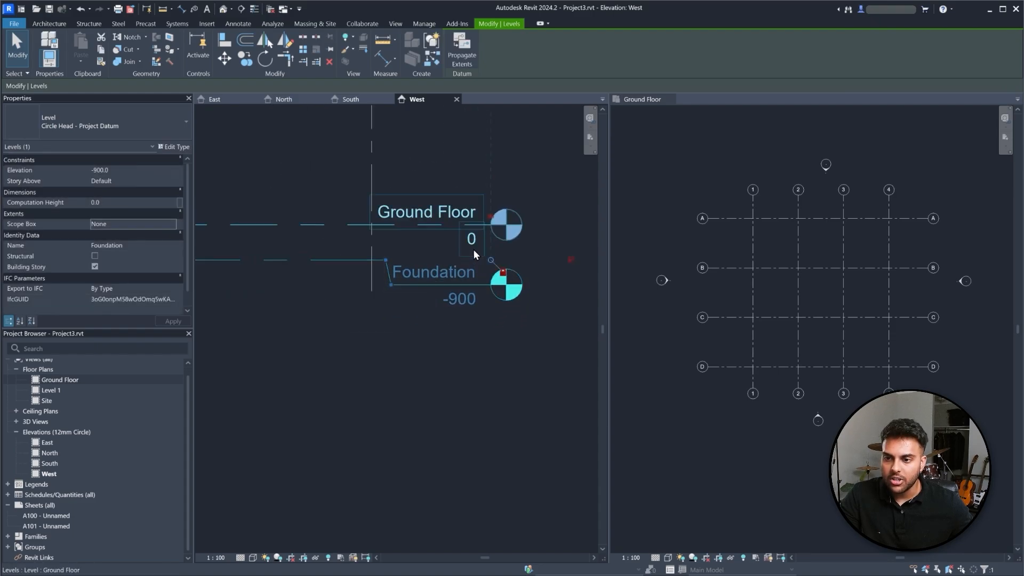
{"action": "key", "text": "Escape"}
- Shift the upper elbow point at the grid A end of Foundation slightly closer to the level head
{"action": "scroll", "coordinate": [540, 301], "scroll_direction": "down", "scroll_amount": 2}
{"action": "scroll", "coordinate": [274, 289], "scroll_direction": "down", "scroll_amount": 1}
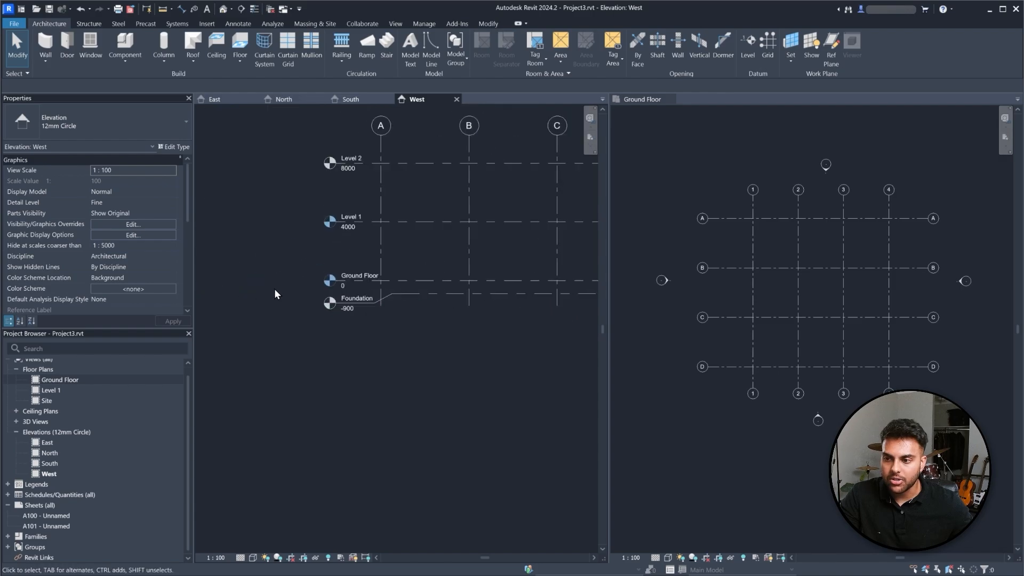
{"action": "scroll", "coordinate": [405, 302], "scroll_direction": "up", "scroll_amount": 4}
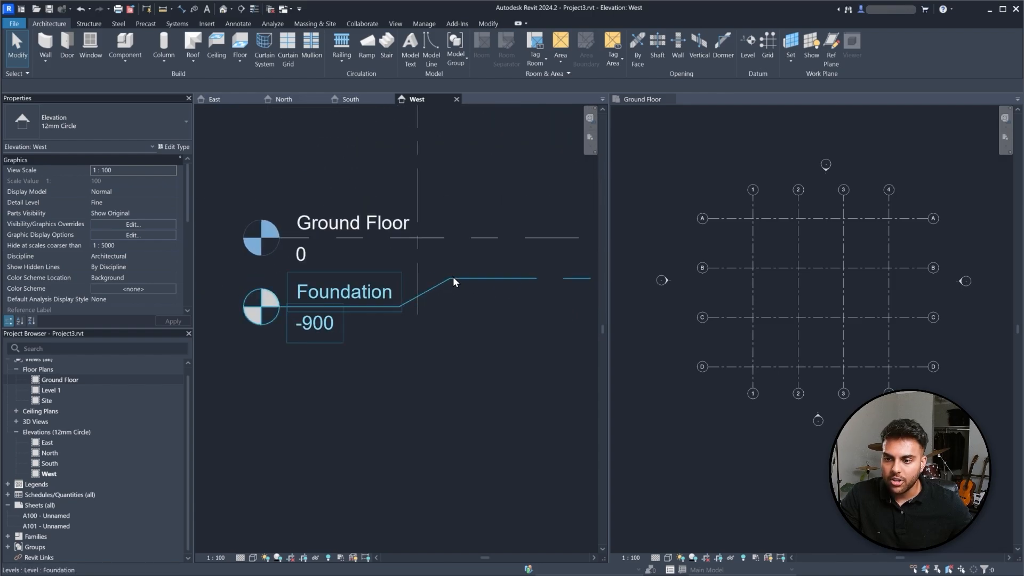
{"action": "left_click", "coordinate": [449, 277]}
{"action": "left_click_drag", "start_coordinate": [449, 277], "coordinate": [435, 280]}
{"action": "scroll", "coordinate": [269, 276], "scroll_direction": "down", "scroll_amount": 6}
{"action": "left_click", "coordinate": [269, 320]}
{"action": "scroll", "coordinate": [268, 320], "scroll_direction": "down", "scroll_amount": 1}
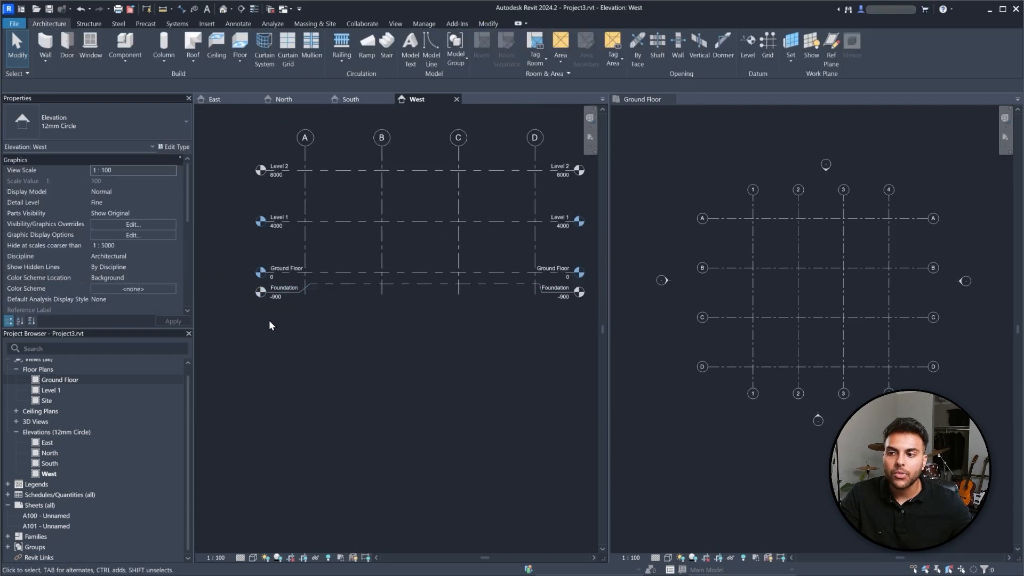
- Look over the level and grid layout in the West elevation and select Level 2
{"action": "middle_click_drag", "start_coordinate": [447, 202], "coordinate": [386, 243]}
{"action": "scroll", "coordinate": [455, 254], "scroll_direction": "down", "scroll_amount": 2}
{"action": "scroll", "coordinate": [442, 250], "scroll_direction": "up", "scroll_amount": 1}
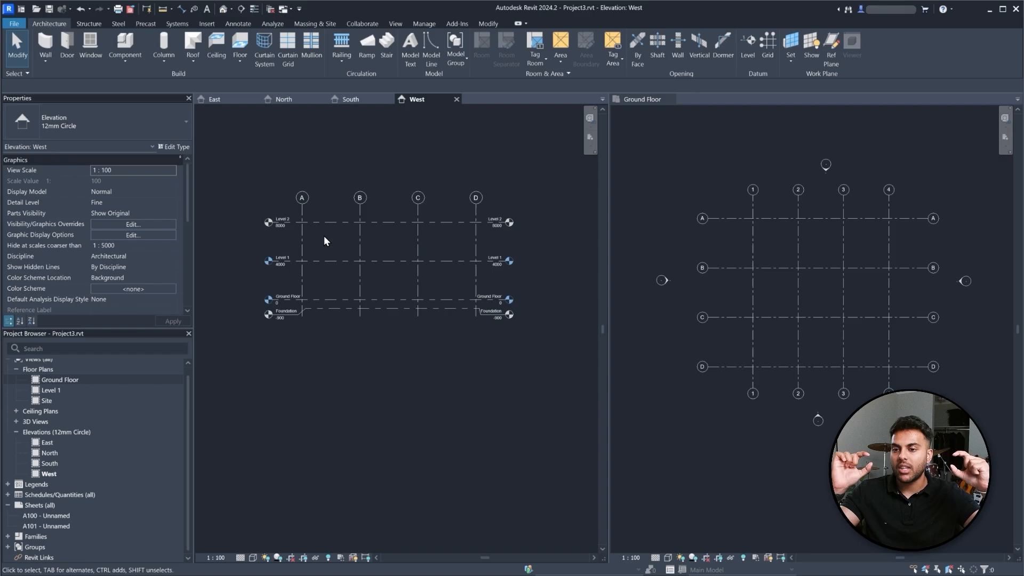
{"action": "scroll", "coordinate": [344, 213], "scroll_direction": "up", "scroll_amount": 2}
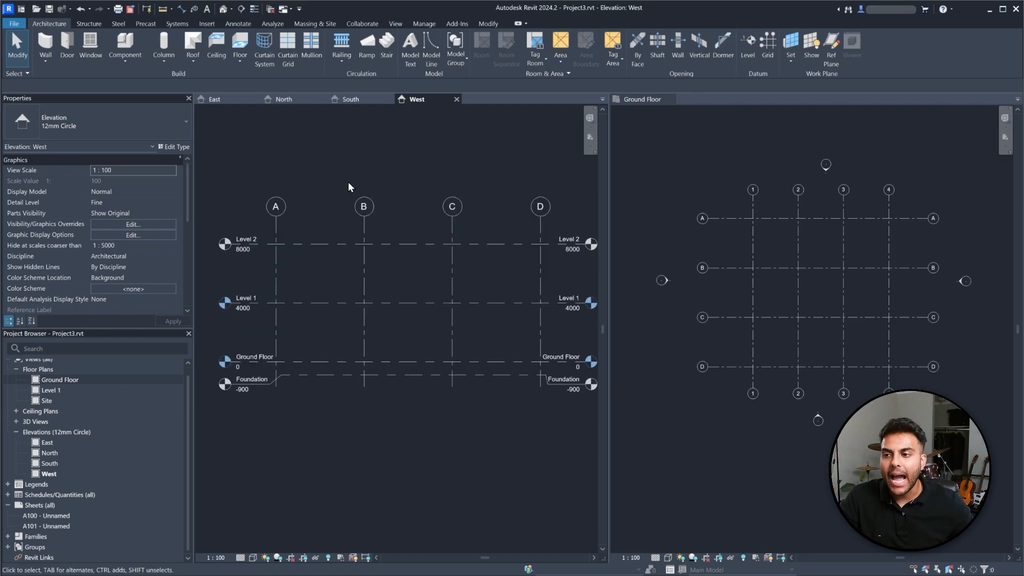
{"action": "scroll", "coordinate": [305, 210], "scroll_direction": "down", "scroll_amount": 2}
{"action": "scroll", "coordinate": [334, 244], "scroll_direction": "up", "scroll_amount": 2}
{"action": "left_click", "coordinate": [334, 243]}
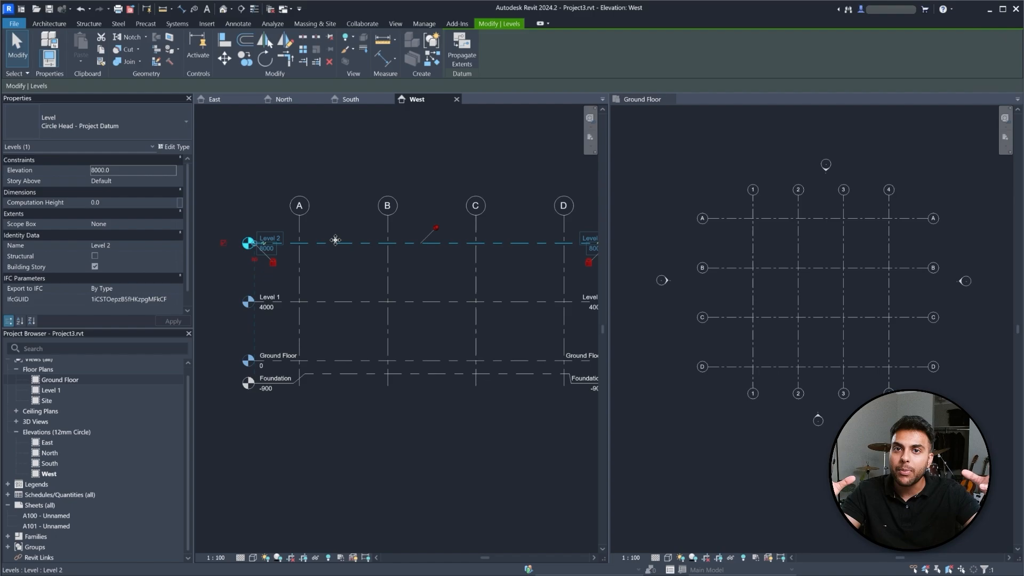
{"action": "scroll", "coordinate": [320, 235], "scroll_direction": "down", "scroll_amount": 4}
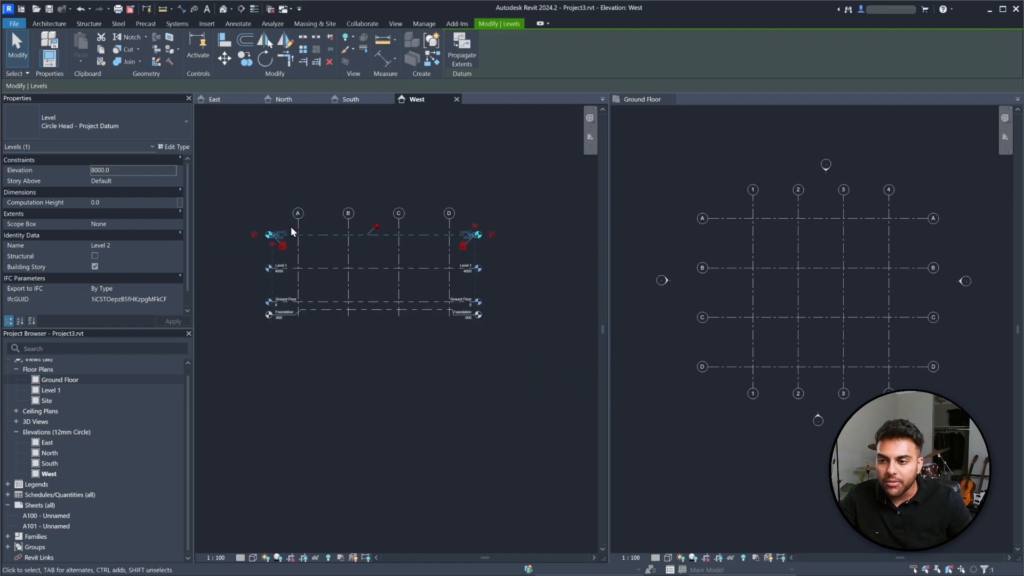
- Visit the Level 1 and Ground Floor plans from their level heads in the West elevation, returning to the elevation
{"action": "left_click", "coordinate": [393, 225]}
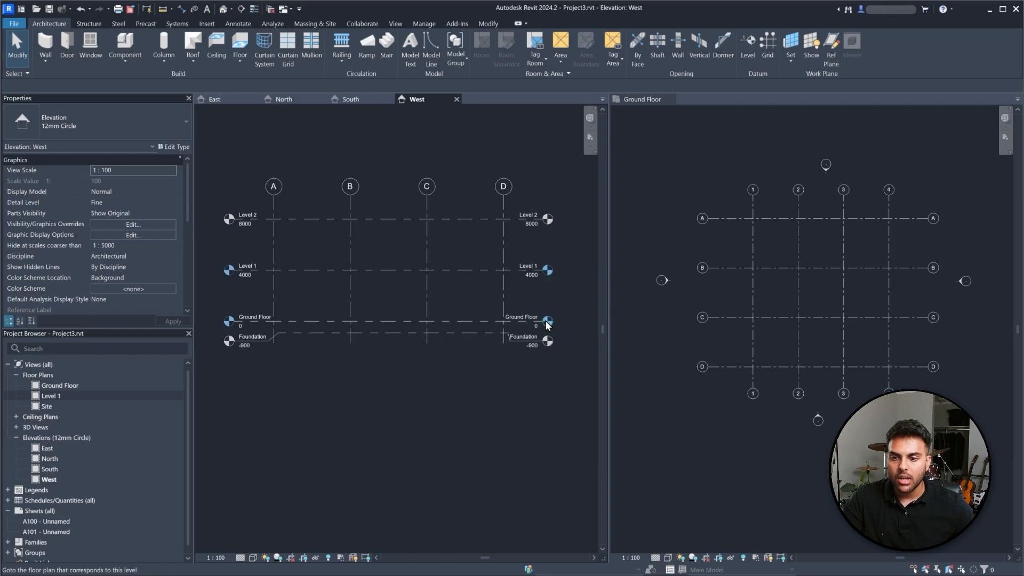
{"action": "double_click", "coordinate": [548, 270]}
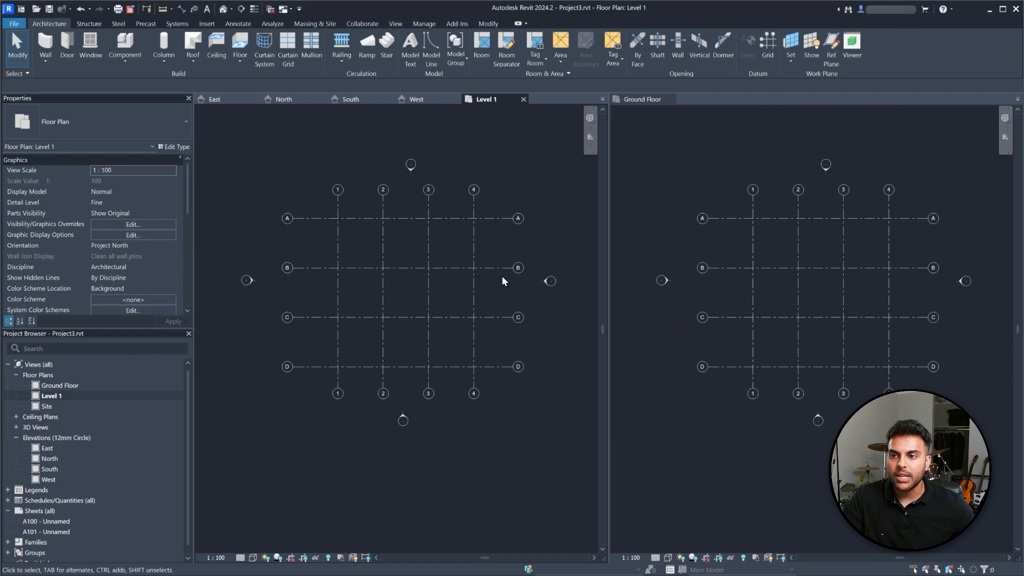
{"action": "left_click", "coordinate": [437, 100]}
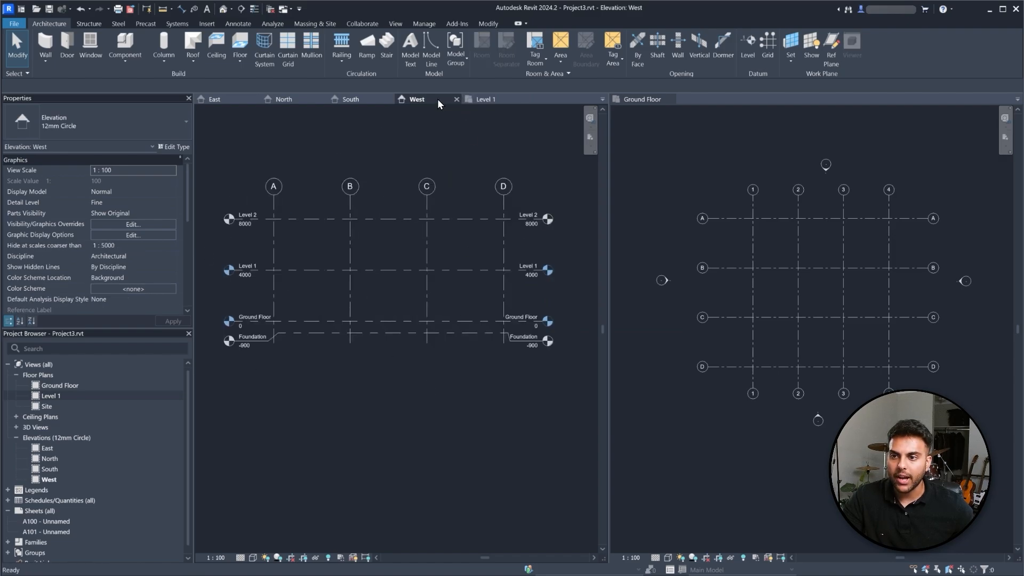
{"action": "double_click", "coordinate": [547, 321]}
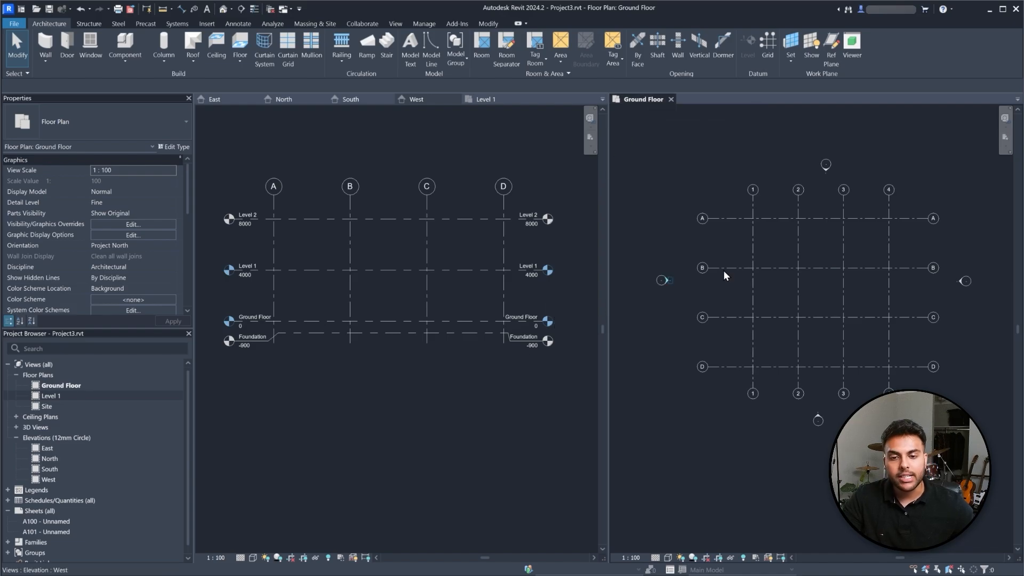
{"action": "left_click", "coordinate": [557, 389]}
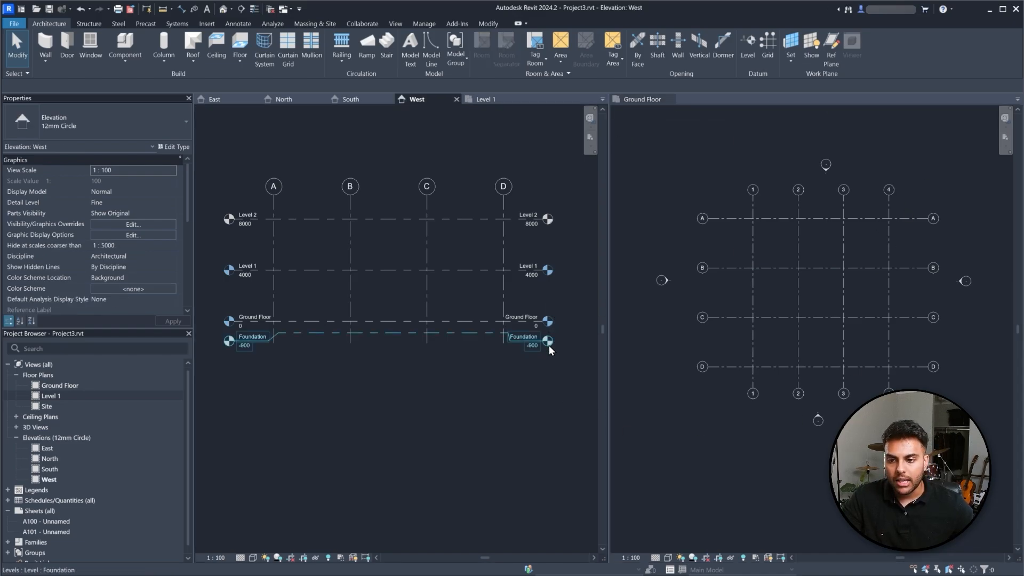
- Inspect the Level 2 and Ground Floor levels in the West elevation and compare them with the project's floor plan list
{"action": "left_click", "coordinate": [553, 219]}
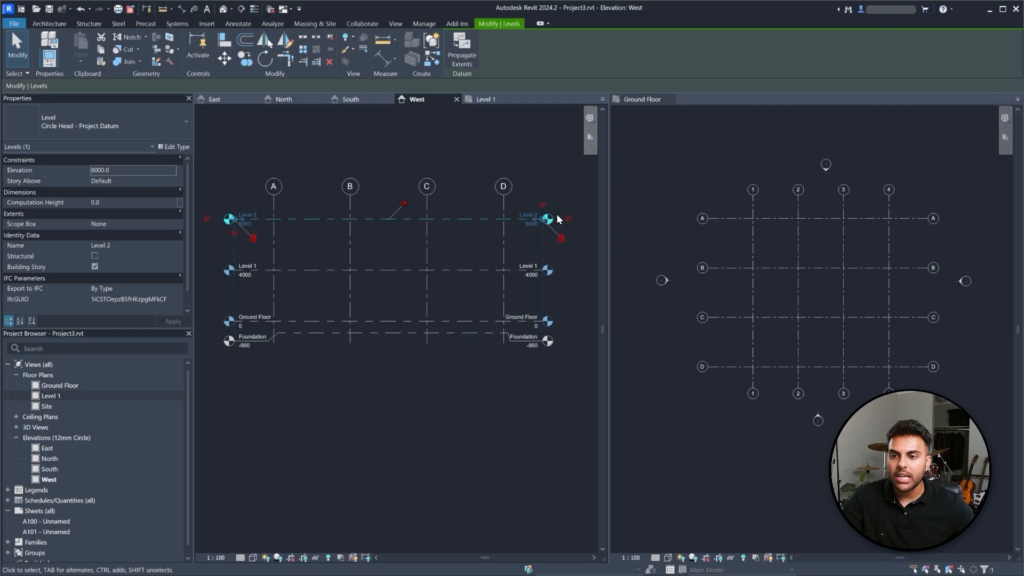
{"action": "left_click", "coordinate": [516, 425]}
{"action": "left_click", "coordinate": [473, 218]}
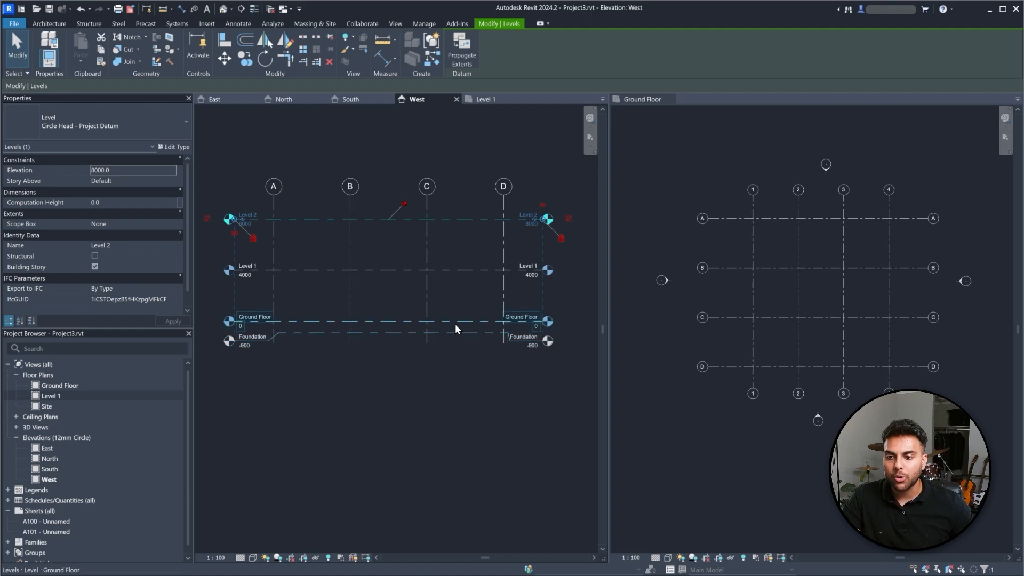
{"action": "left_click", "coordinate": [476, 271]}
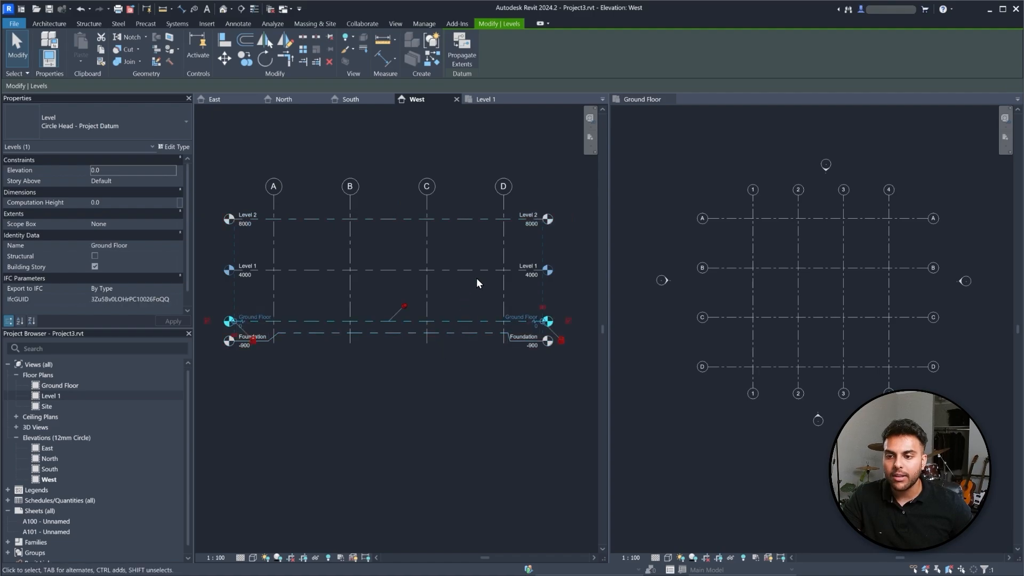
{"action": "left_click", "coordinate": [480, 220]}
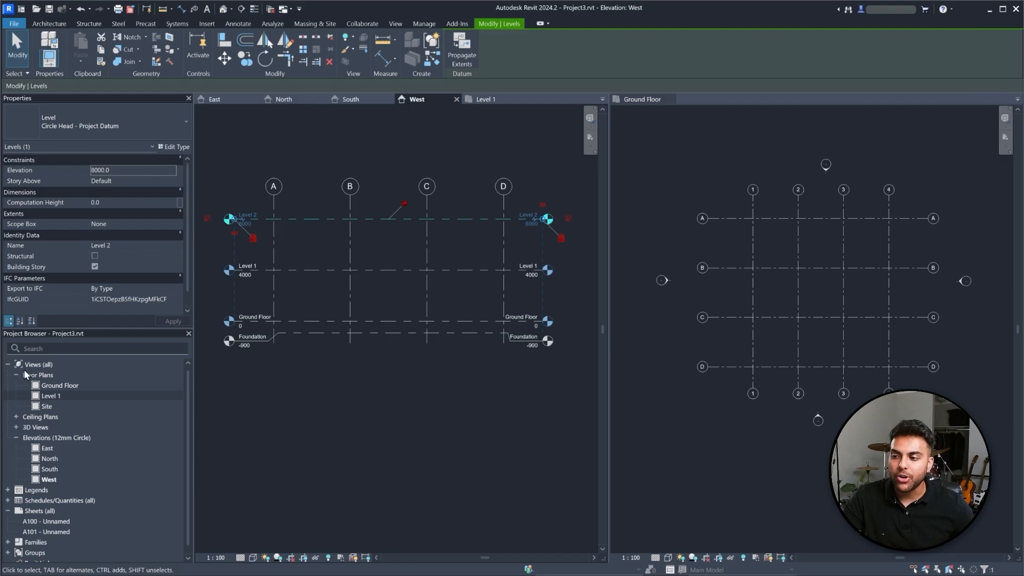
{"action": "double_click", "coordinate": [52, 395]}
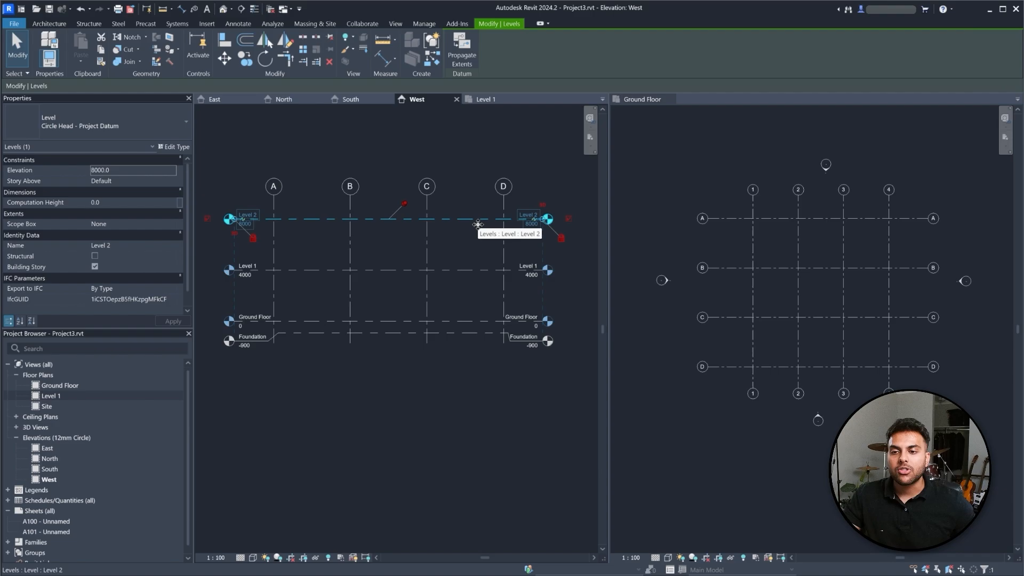
{"action": "left_click", "coordinate": [506, 365]}
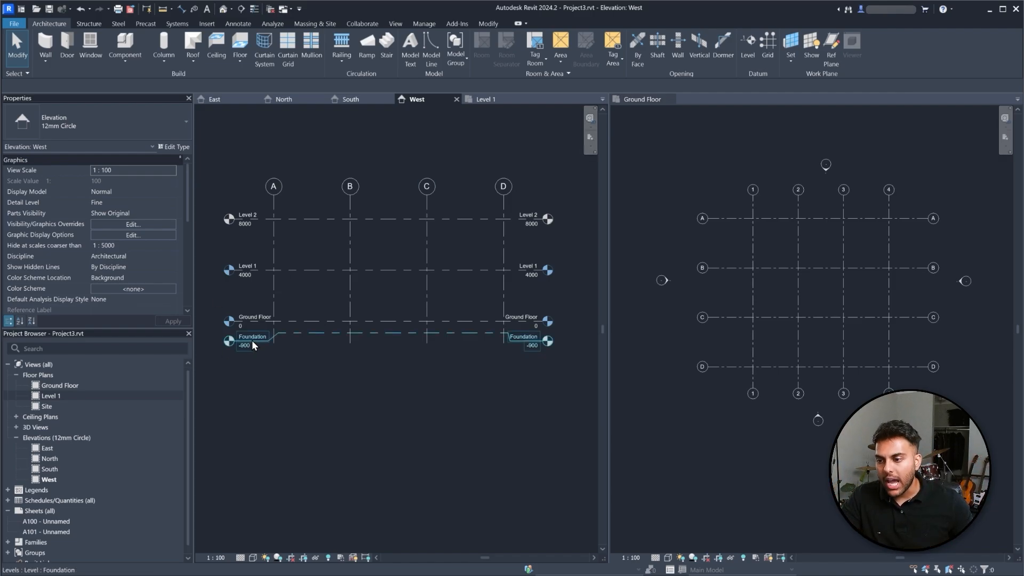
- Rename the Foundation level in the West elevation to Foundation 1
{"action": "scroll", "coordinate": [230, 340], "scroll_direction": "up", "scroll_amount": 5}
{"action": "left_click", "coordinate": [326, 345]}
{"action": "left_click", "coordinate": [390, 331]}
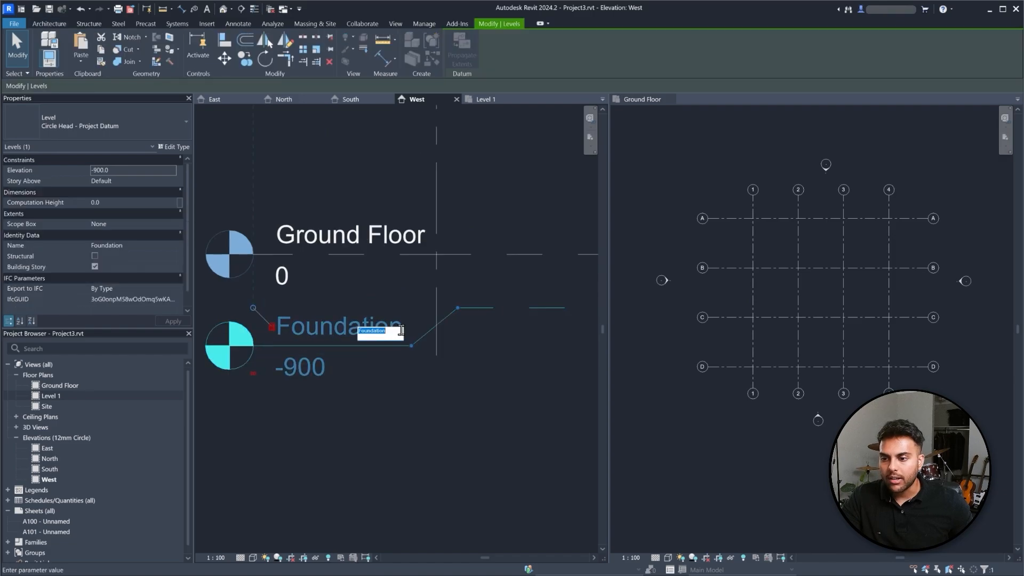
{"action": "left_click", "coordinate": [401, 330]}
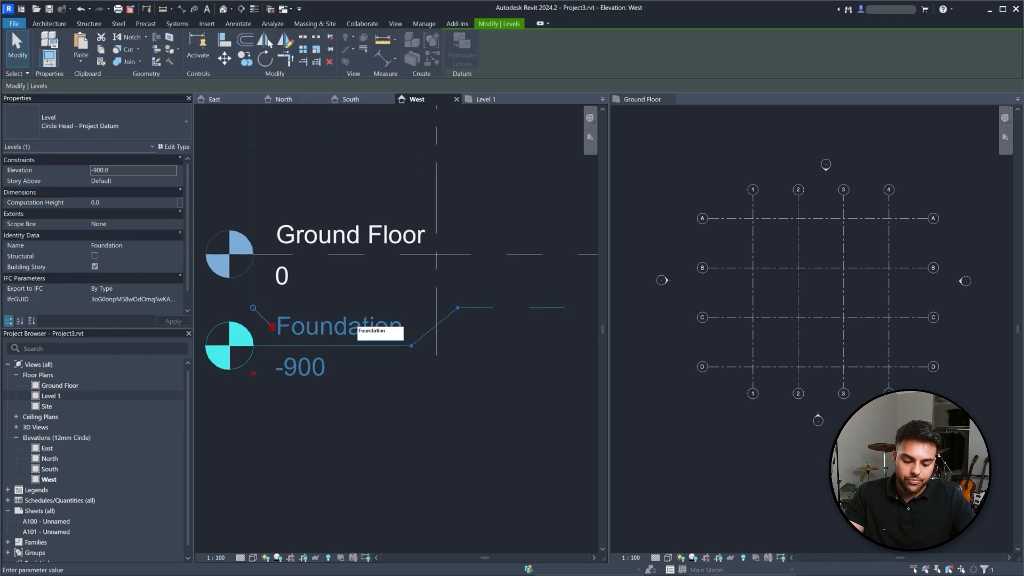
{"action": "type", "text": "1"}
{"action": "key", "text": "Return"}
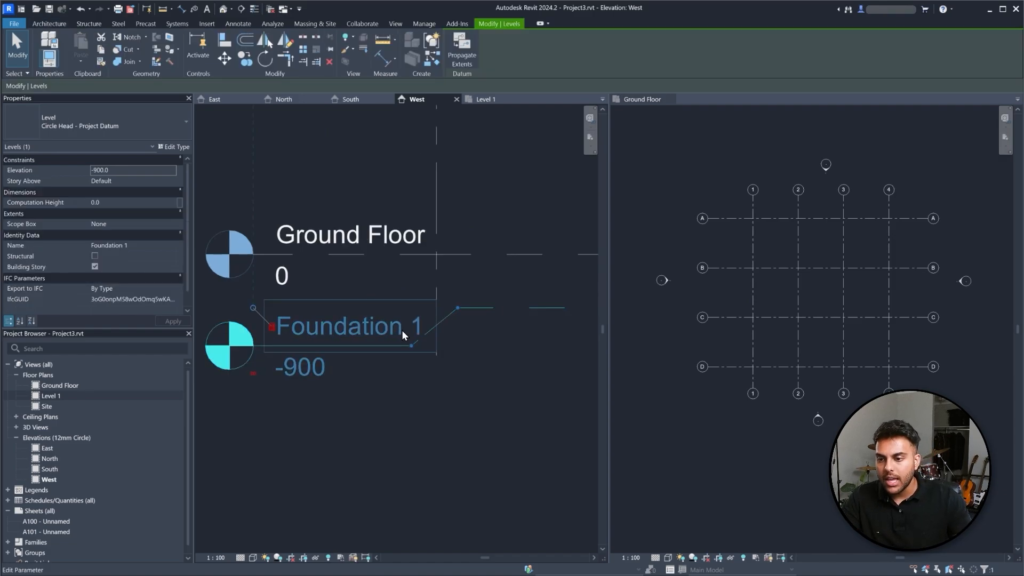
{"action": "left_click", "coordinate": [341, 379]}
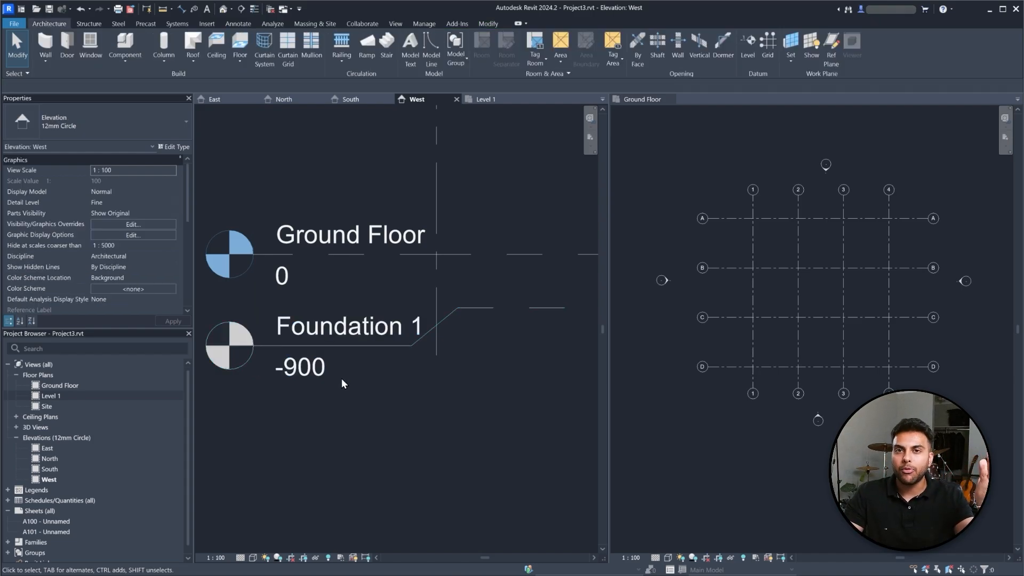
- Restore the lowest level's name to Foundation
{"action": "left_click", "coordinate": [404, 330]}
{"action": "left_click", "coordinate": [416, 331]}
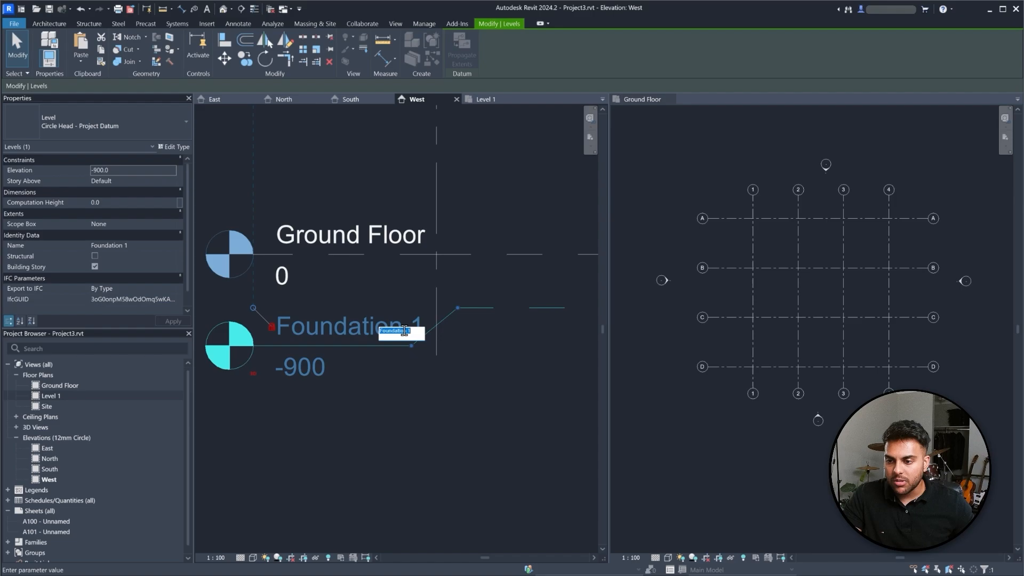
{"action": "key", "text": "Return"}
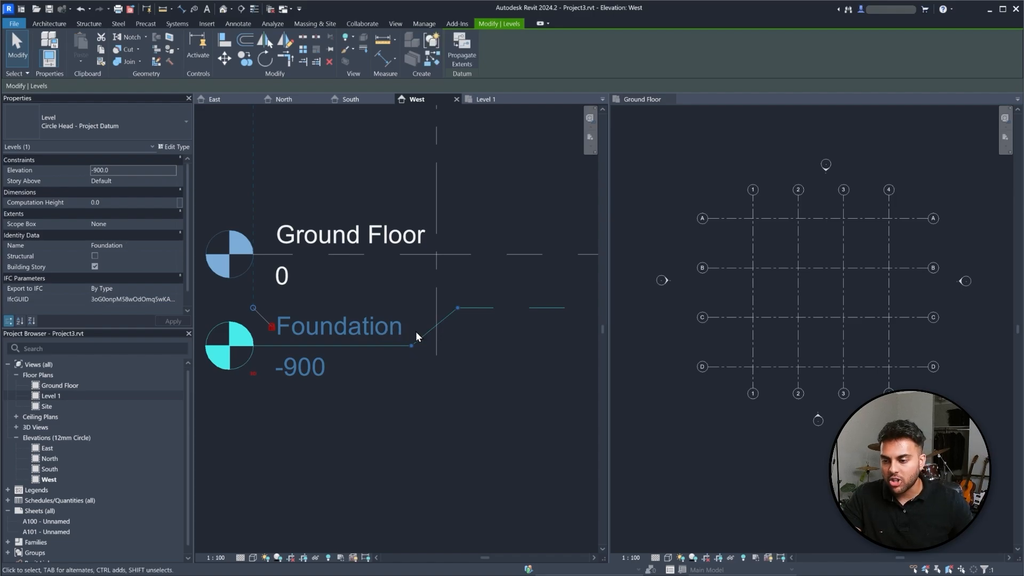
{"action": "left_click", "coordinate": [430, 476]}
- Rename the Ground Floor level to Ground Floor 0 together with its corresponding views, and bring up the renamed floor plan
{"action": "scroll", "coordinate": [338, 397], "scroll_direction": "down", "scroll_amount": 3}
{"action": "double_click", "coordinate": [347, 286]}
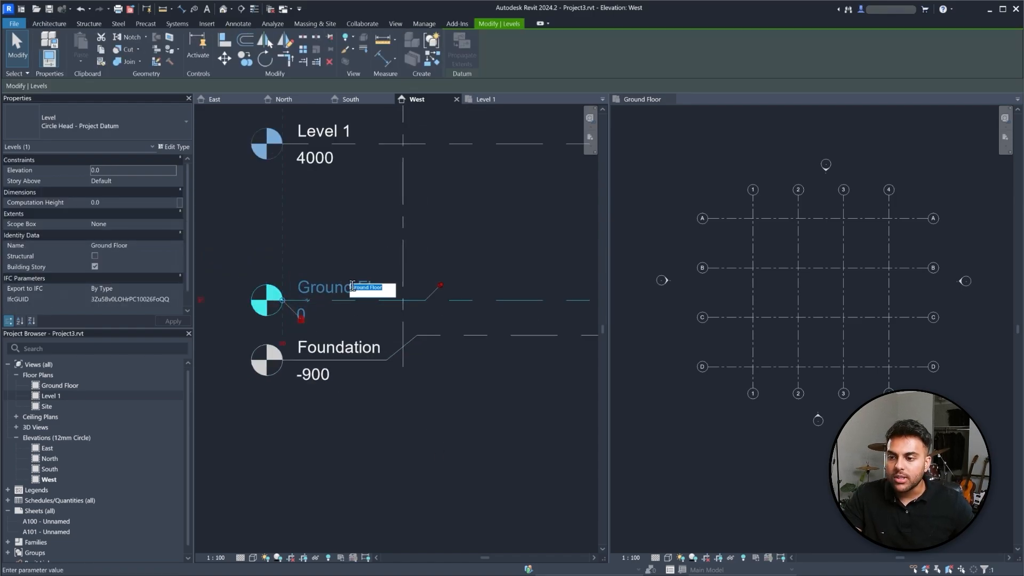
{"action": "left_click", "coordinate": [393, 289]}
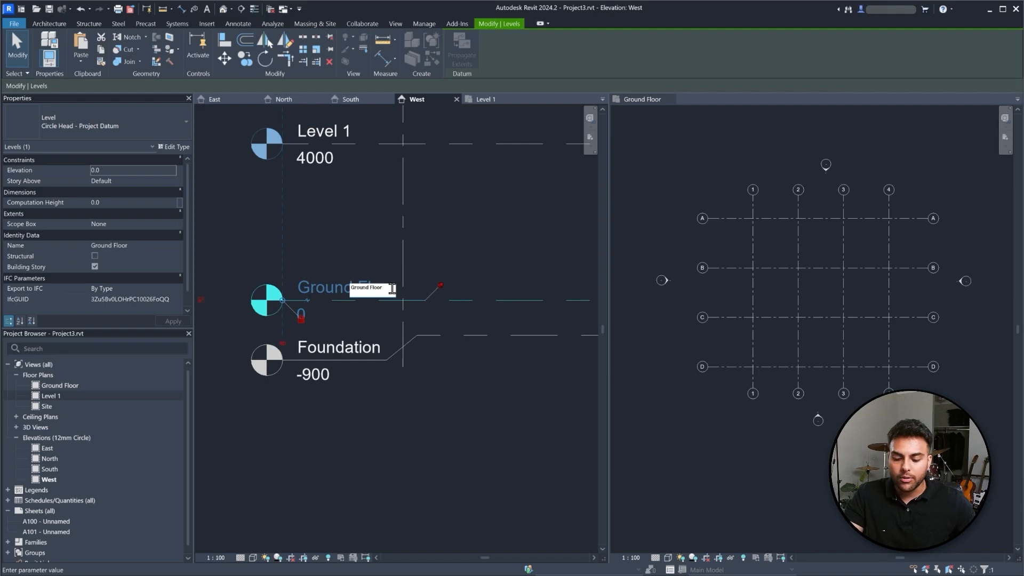
{"action": "type", "text": "0"}
{"action": "key", "text": "Return"}
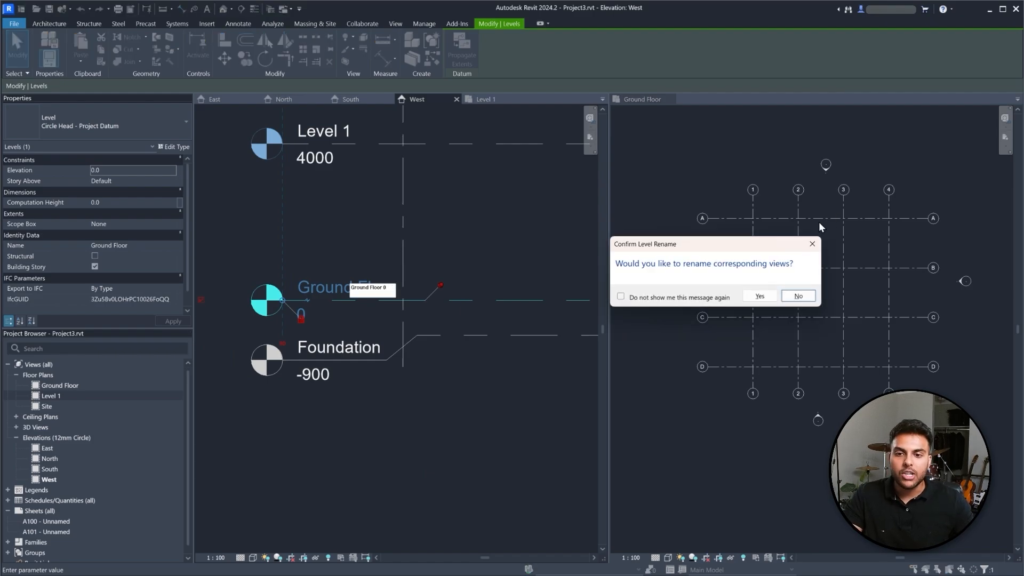
{"action": "left_click", "coordinate": [759, 296]}
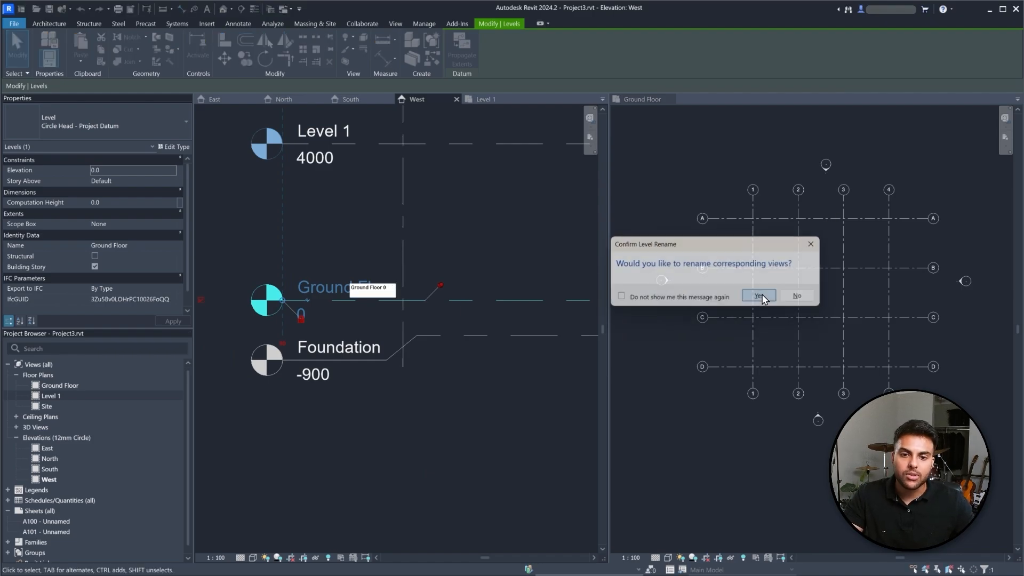
{"action": "left_click", "coordinate": [647, 99]}
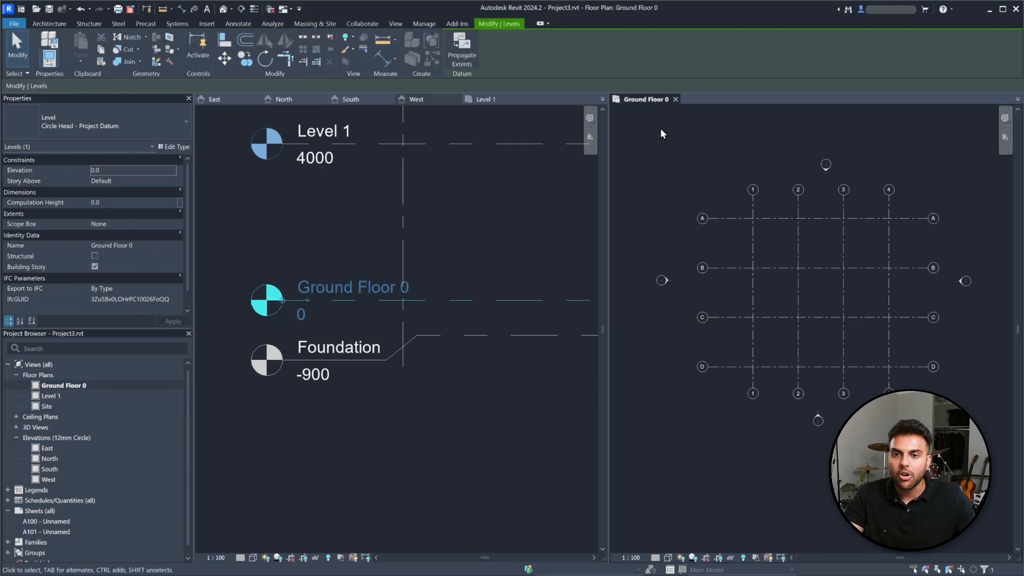
{"action": "left_click", "coordinate": [361, 286]}
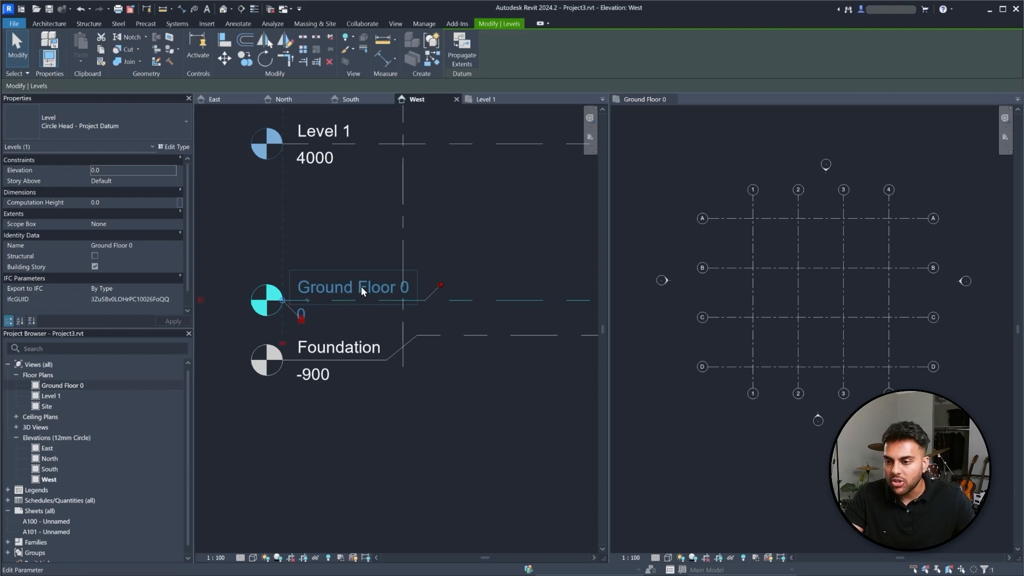
{"action": "left_click", "coordinate": [360, 285]}
{"action": "key", "text": "Escape"}
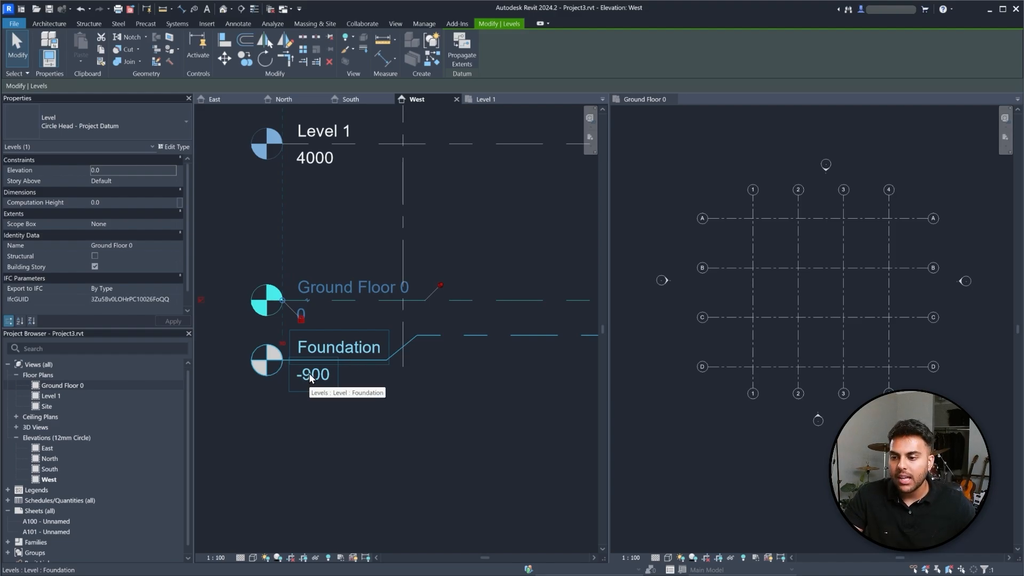
{"action": "scroll", "coordinate": [248, 365], "scroll_direction": "down", "scroll_amount": 3}
{"action": "key", "text": "Escape"}
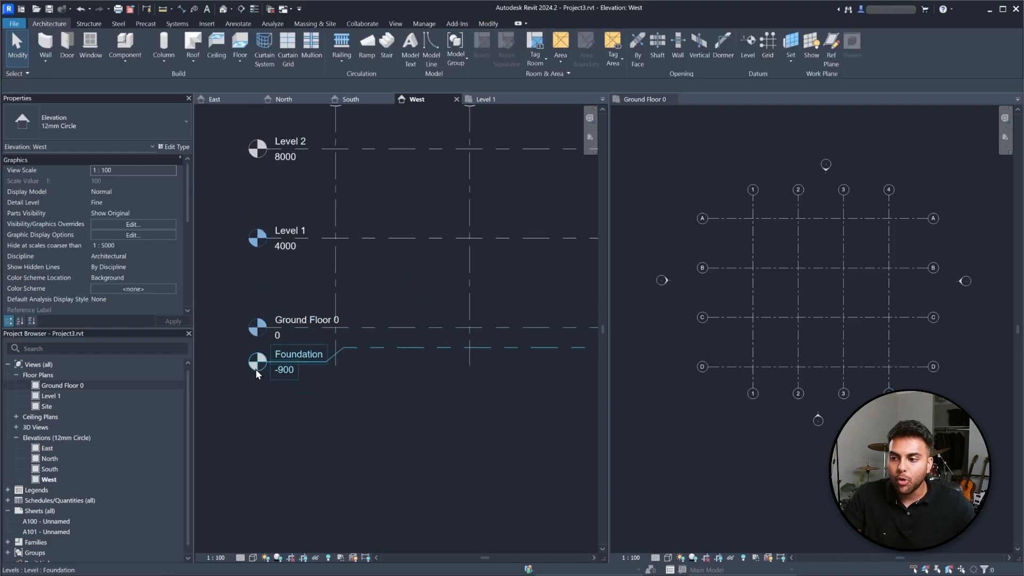
{"action": "scroll", "coordinate": [240, 389], "scroll_direction": "down", "scroll_amount": 4}
{"action": "scroll", "coordinate": [525, 248], "scroll_direction": "up", "scroll_amount": 2}
{"action": "scroll", "coordinate": [614, 274], "scroll_direction": "up", "scroll_amount": 1}
{"action": "scroll", "coordinate": [426, 240], "scroll_direction": "down", "scroll_amount": 3}
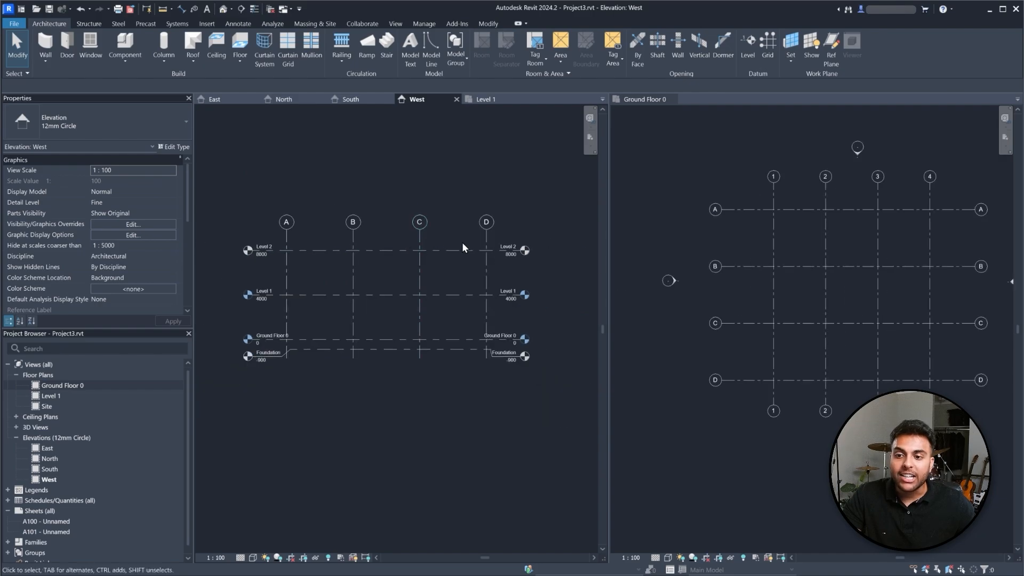
{"action": "scroll", "coordinate": [527, 258], "scroll_direction": "up", "scroll_amount": 4}
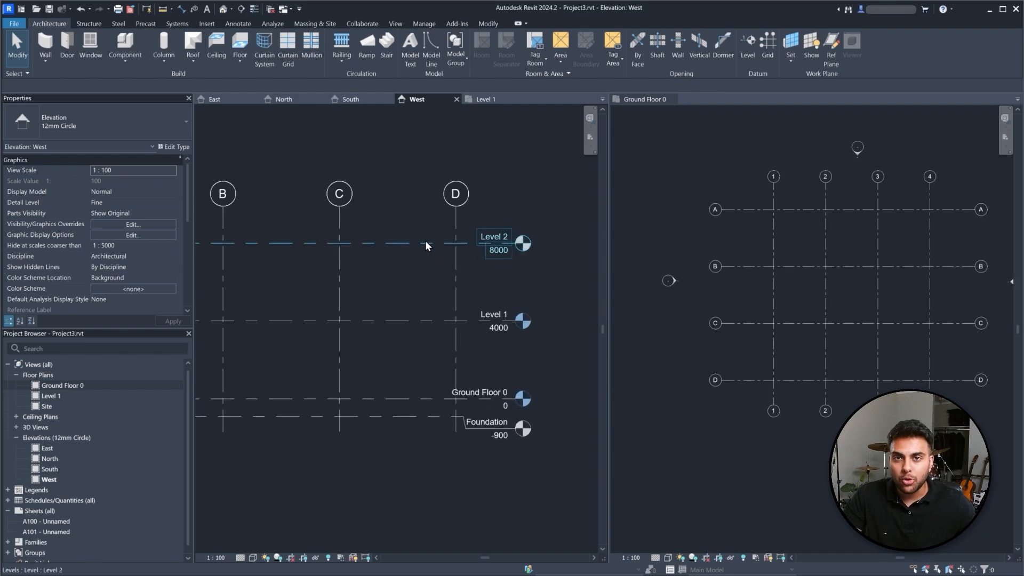
{"action": "scroll", "coordinate": [587, 265], "scroll_direction": "down", "scroll_amount": 1}
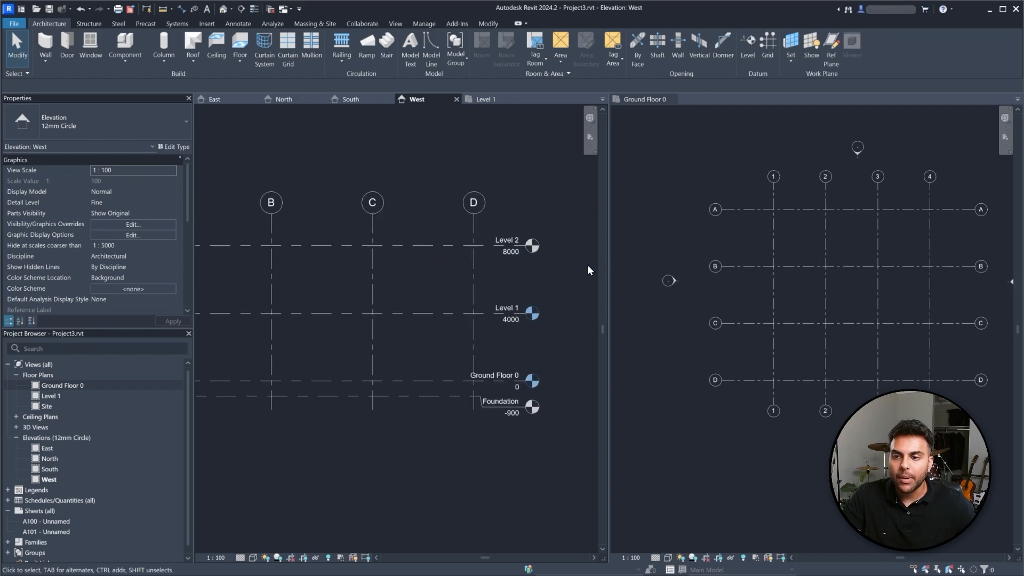
{"action": "scroll", "coordinate": [557, 248], "scroll_direction": "down", "scroll_amount": 2}
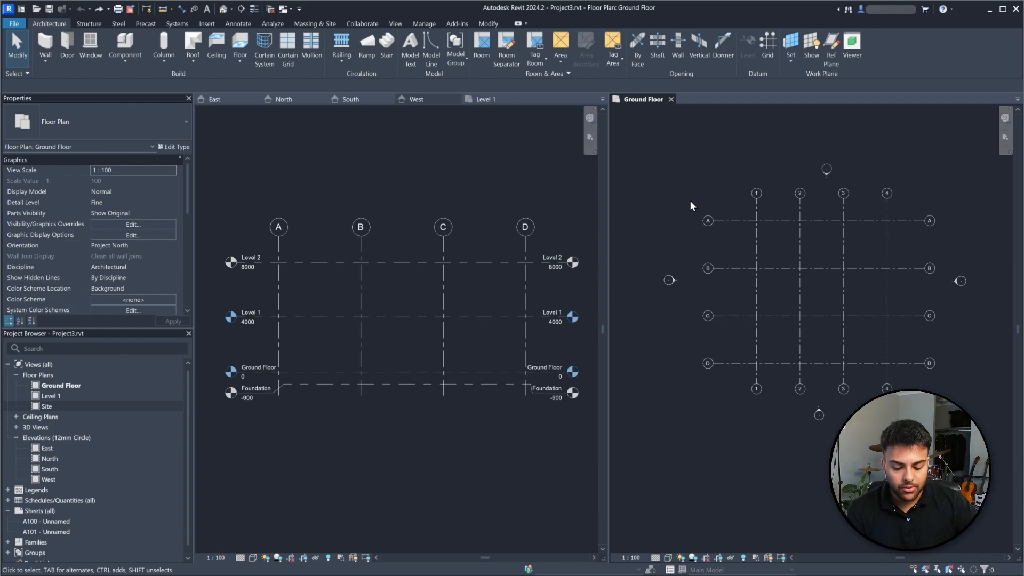
- Bring up the Ground Floor plan's visibility/graphic overrides and expand the Site model category
{"action": "key", "text": "v"}
{"action": "key", "text": "g"}
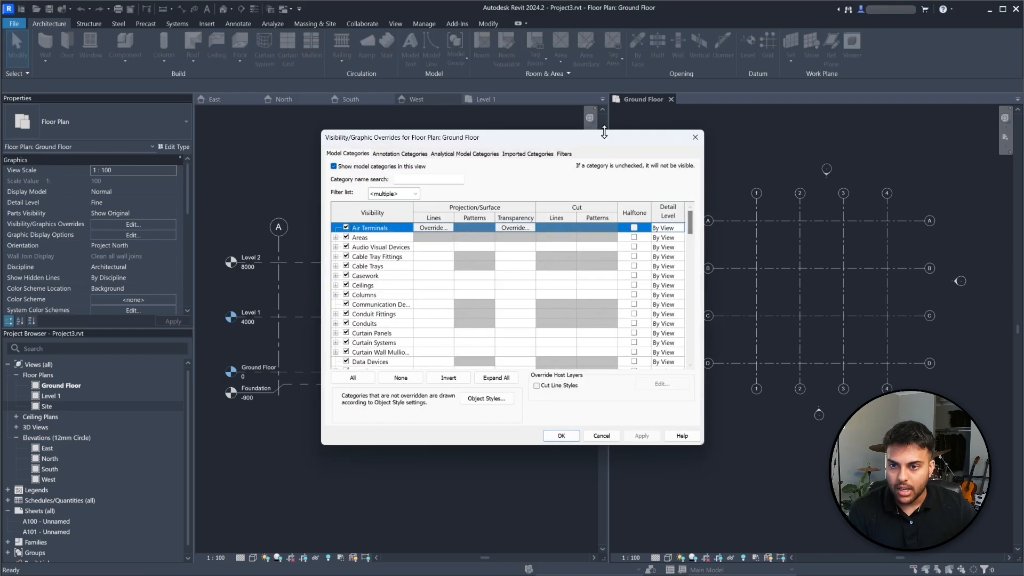
{"action": "left_click_drag", "start_coordinate": [606, 140], "coordinate": [631, 144]}
{"action": "scroll", "coordinate": [373, 296], "scroll_direction": "down", "scroll_amount": 6}
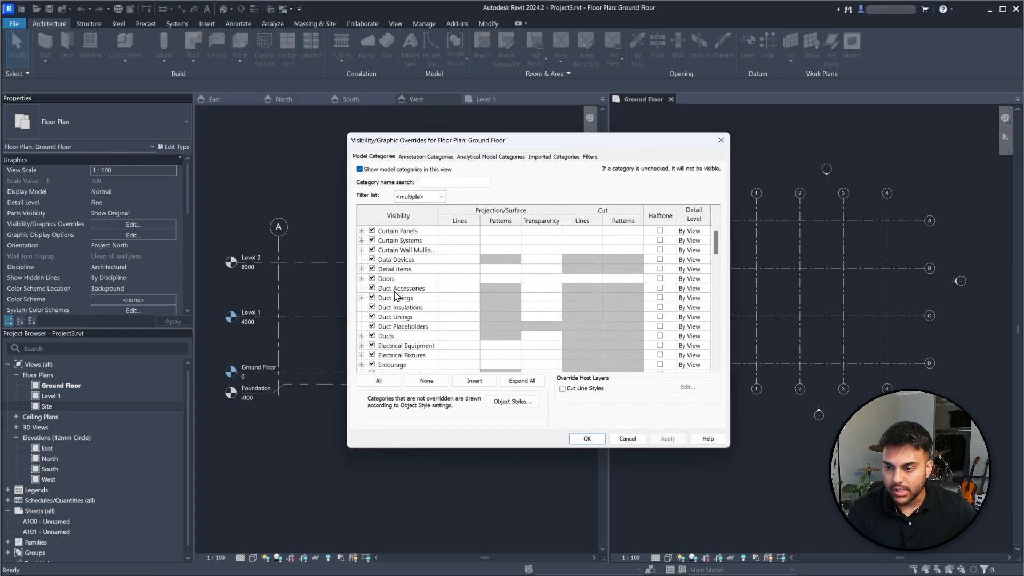
{"action": "scroll", "coordinate": [400, 289], "scroll_direction": "down", "scroll_amount": 7}
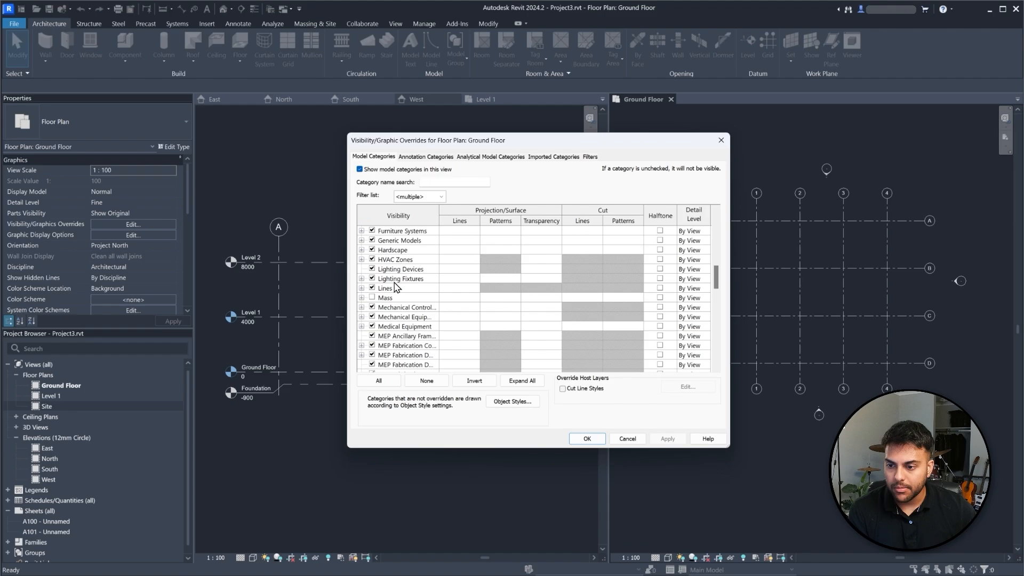
{"action": "scroll", "coordinate": [395, 286], "scroll_direction": "down", "scroll_amount": 6}
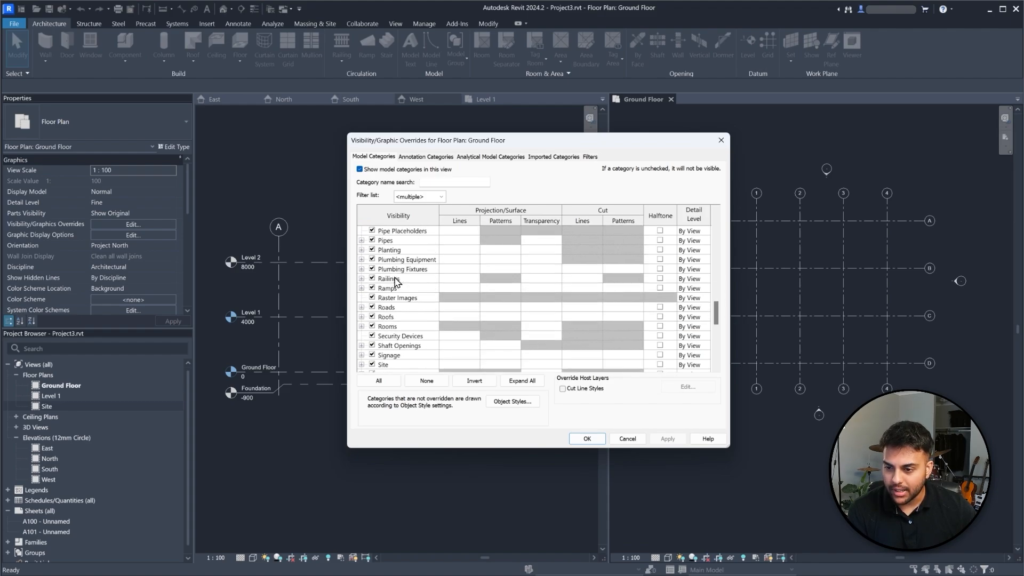
{"action": "left_click", "coordinate": [398, 270]}
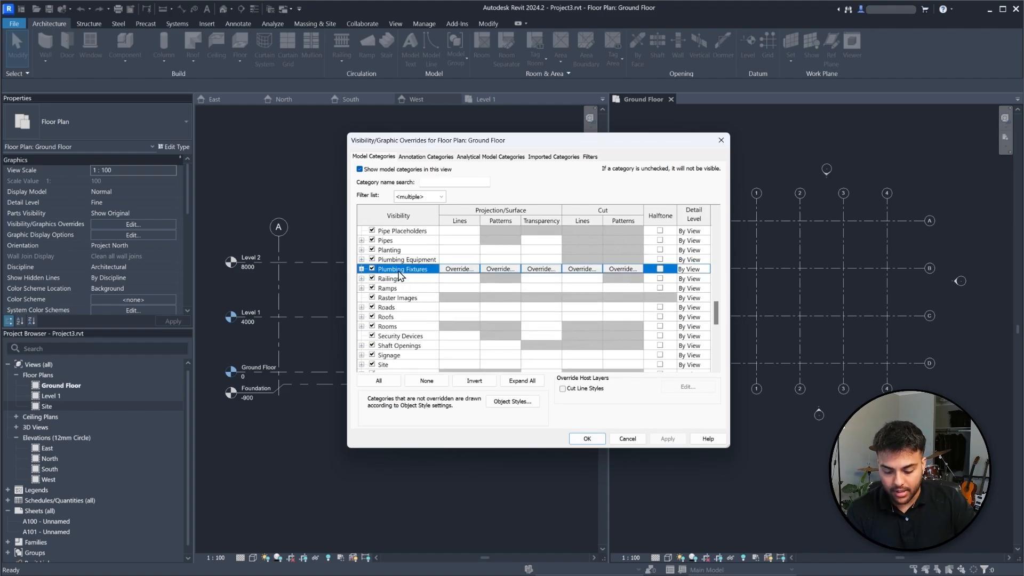
{"action": "key", "text": "s"}
{"action": "scroll", "coordinate": [400, 275], "scroll_direction": "down", "scroll_amount": 3}
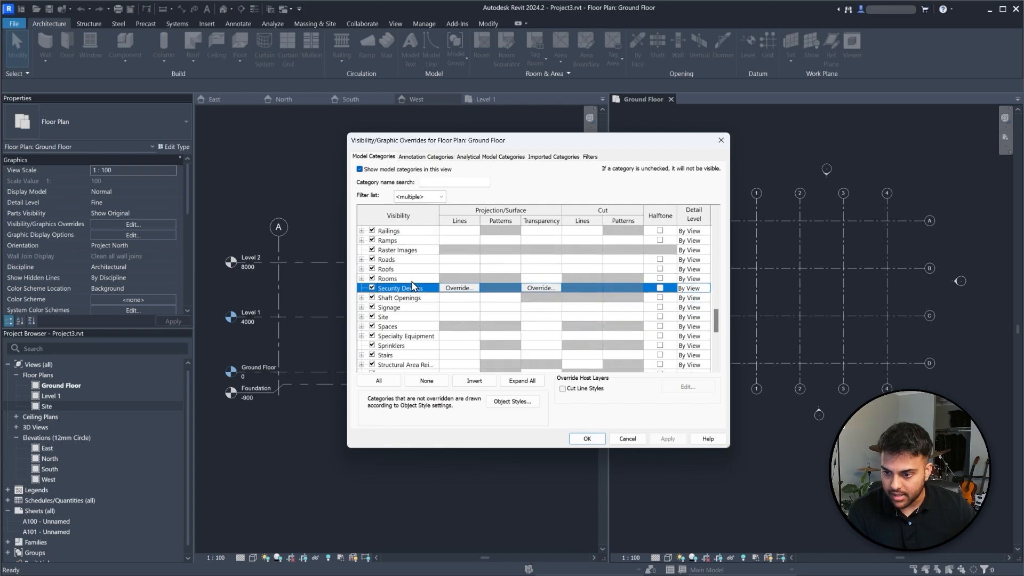
{"action": "left_click", "coordinate": [362, 318]}
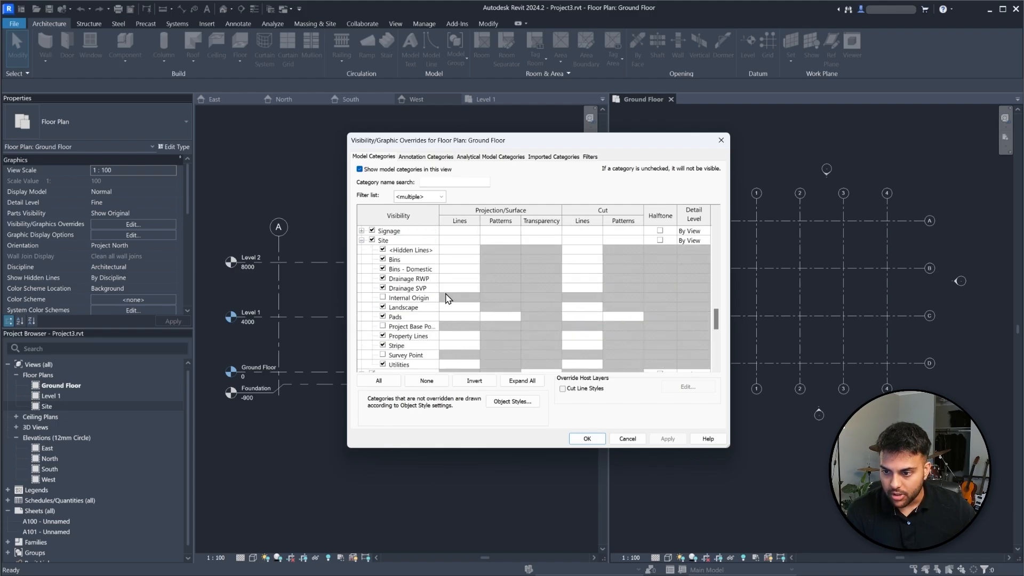
{"action": "scroll", "coordinate": [410, 261], "scroll_direction": "down", "scroll_amount": 1}
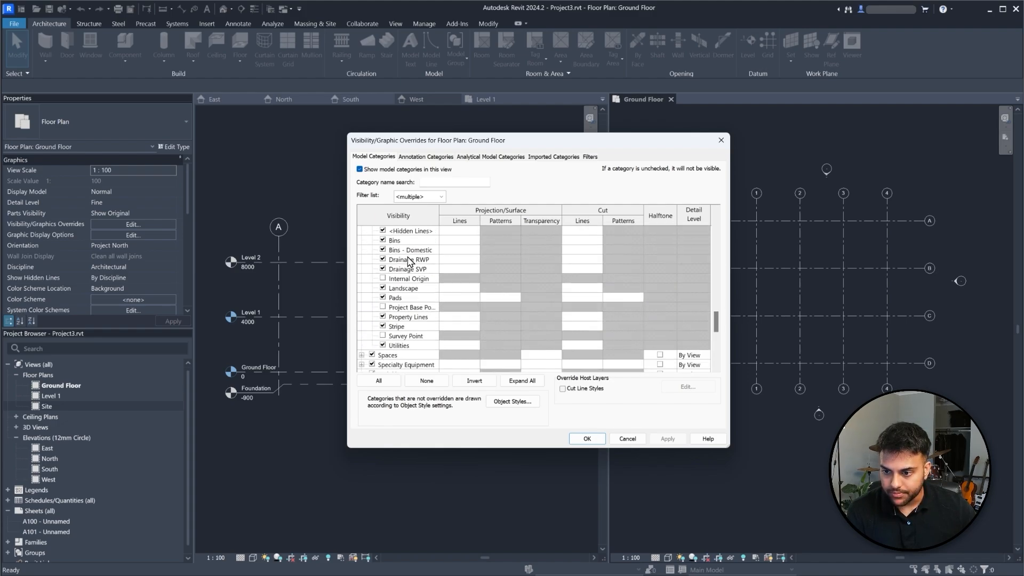
{"action": "scroll", "coordinate": [410, 262], "scroll_direction": "up", "scroll_amount": 1}
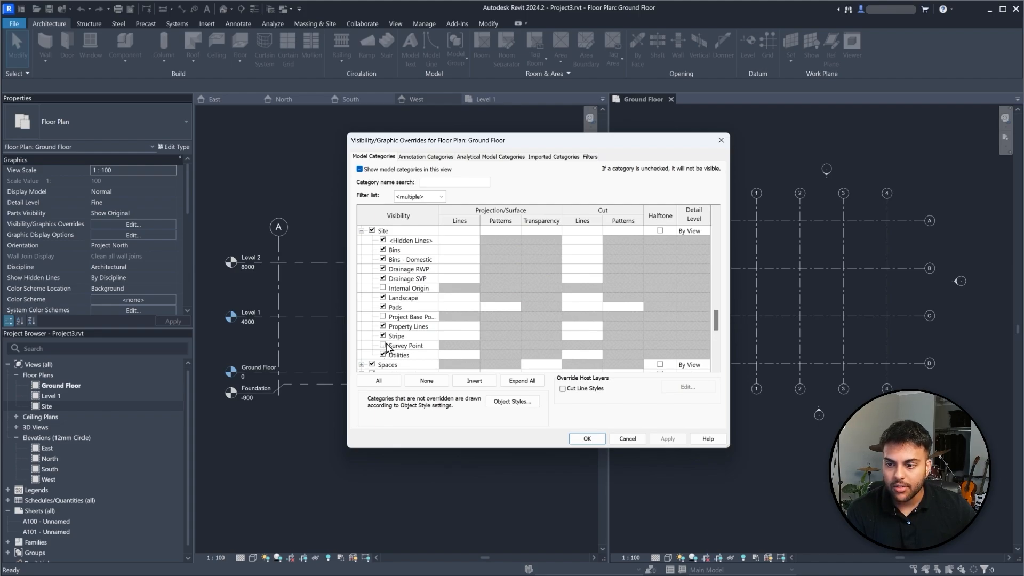
- Turn on the Project Base Point and Survey Point subcategories under Site in the Ground Floor plan and apply the overrides
{"action": "left_click", "coordinate": [403, 318]}
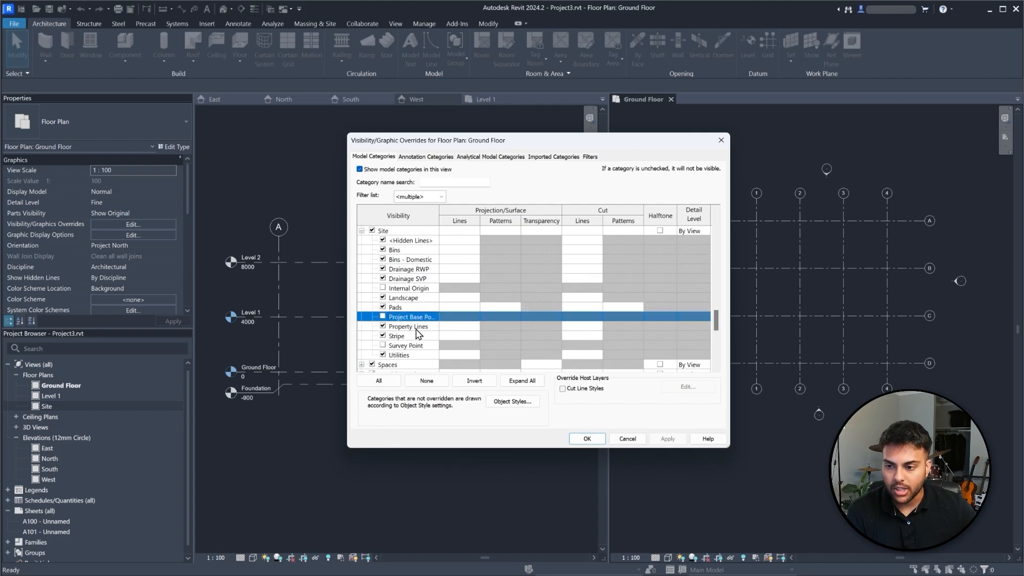
{"action": "left_click", "coordinate": [408, 355]}
{"action": "left_click", "coordinate": [406, 346]}
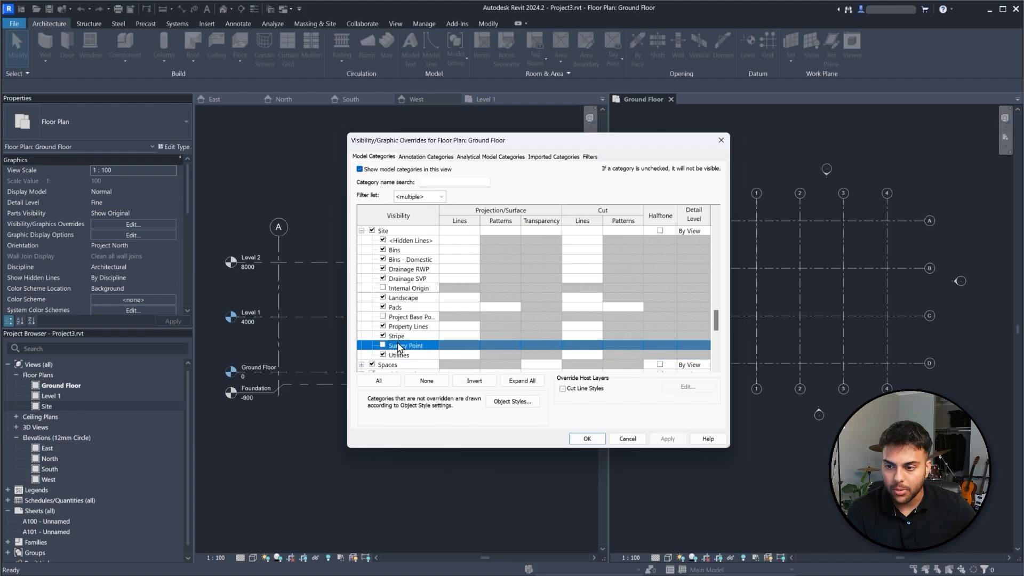
{"action": "left_click", "coordinate": [382, 318]}
{"action": "left_click", "coordinate": [382, 345]}
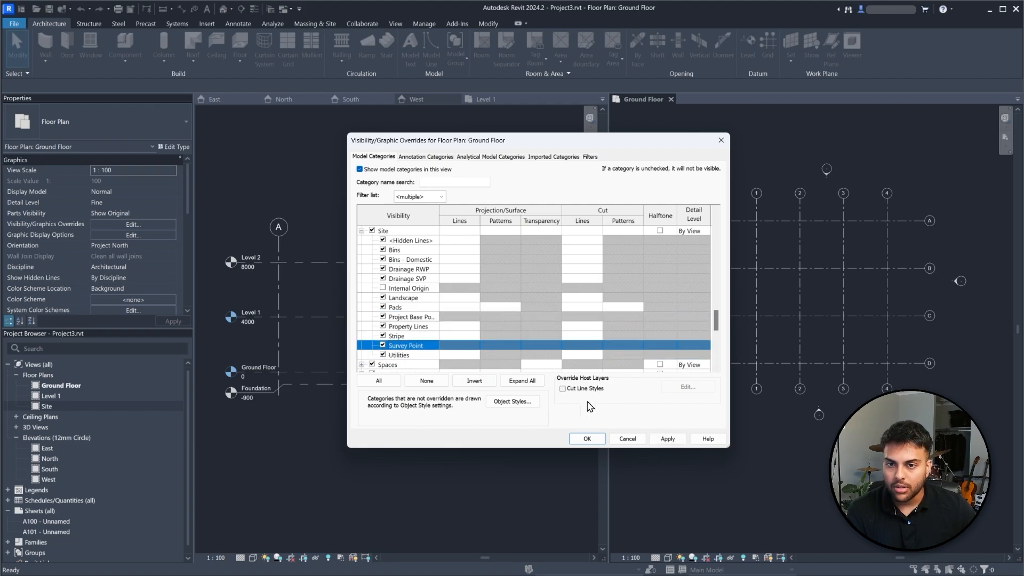
{"action": "left_click", "coordinate": [587, 439]}
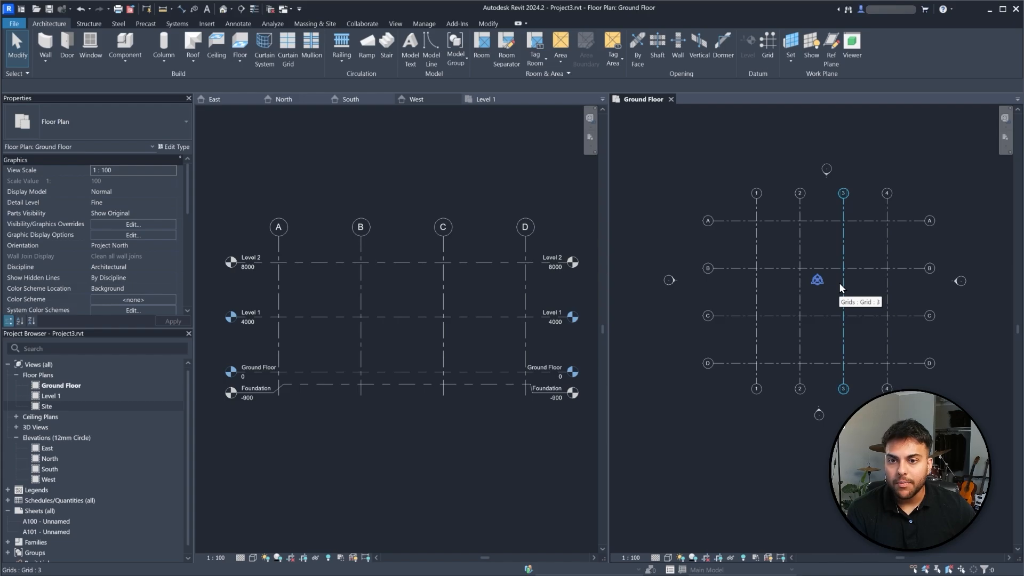
- Open the Site floor plan to check its project base point and survey point, and close that view again
{"action": "left_click", "coordinate": [44, 407]}
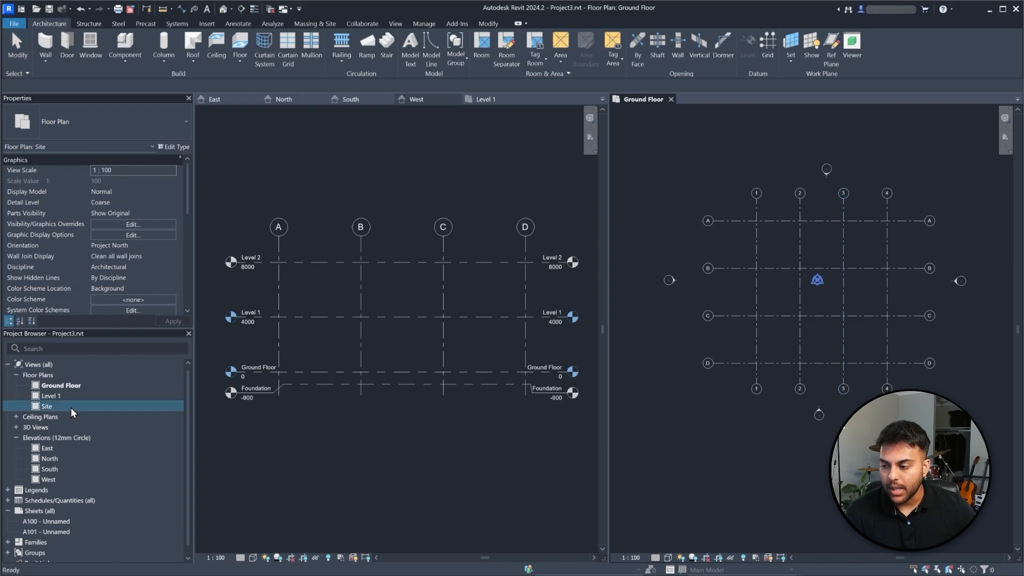
{"action": "double_click", "coordinate": [68, 407]}
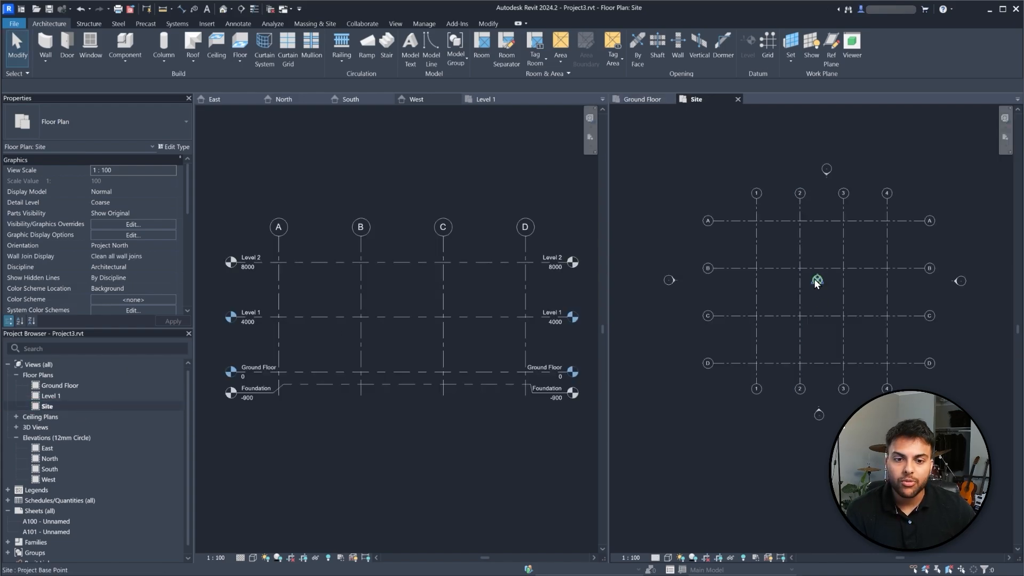
{"action": "left_click", "coordinate": [737, 99]}
- Select the project base point in the Ground Floor plan to inspect its coordinates and angle to true north, and deselect it
{"action": "scroll", "coordinate": [924, 260], "scroll_direction": "up", "scroll_amount": 1}
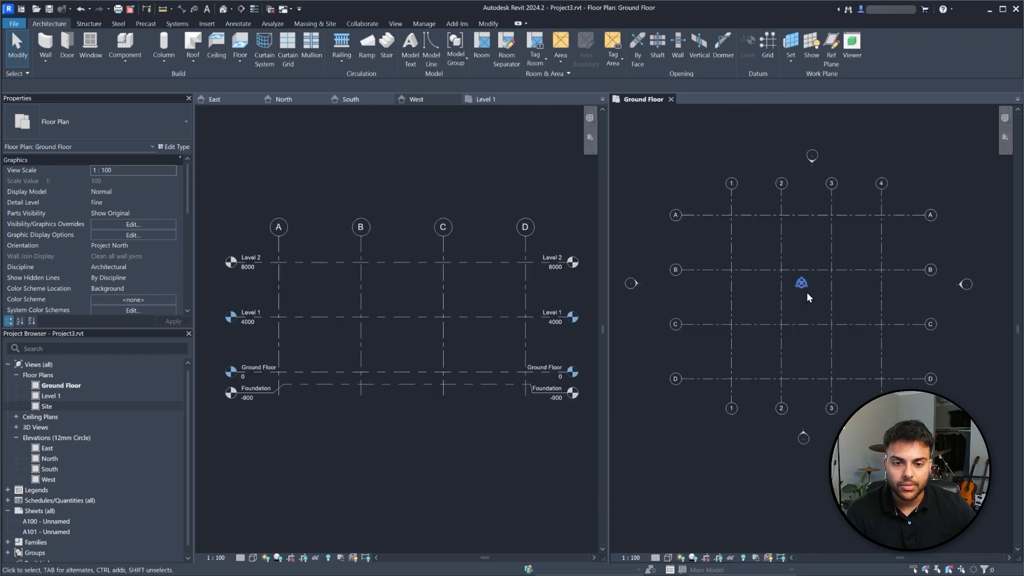
{"action": "left_click", "coordinate": [802, 284]}
{"action": "left_click", "coordinate": [807, 294]}
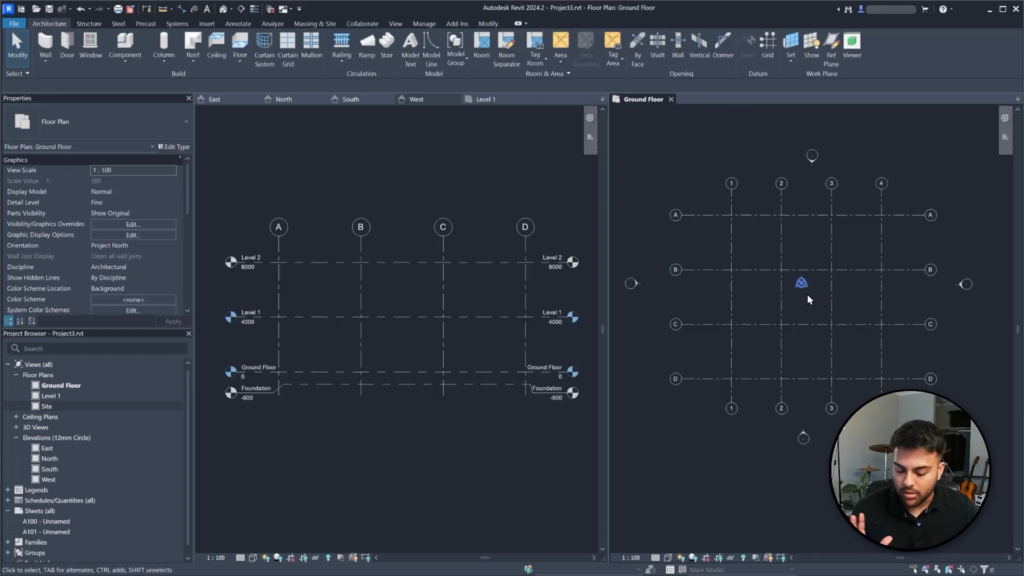
{"action": "scroll", "coordinate": [824, 293], "scroll_direction": "down", "scroll_amount": 1}
{"action": "scroll", "coordinate": [923, 273], "scroll_direction": "up", "scroll_amount": 1}
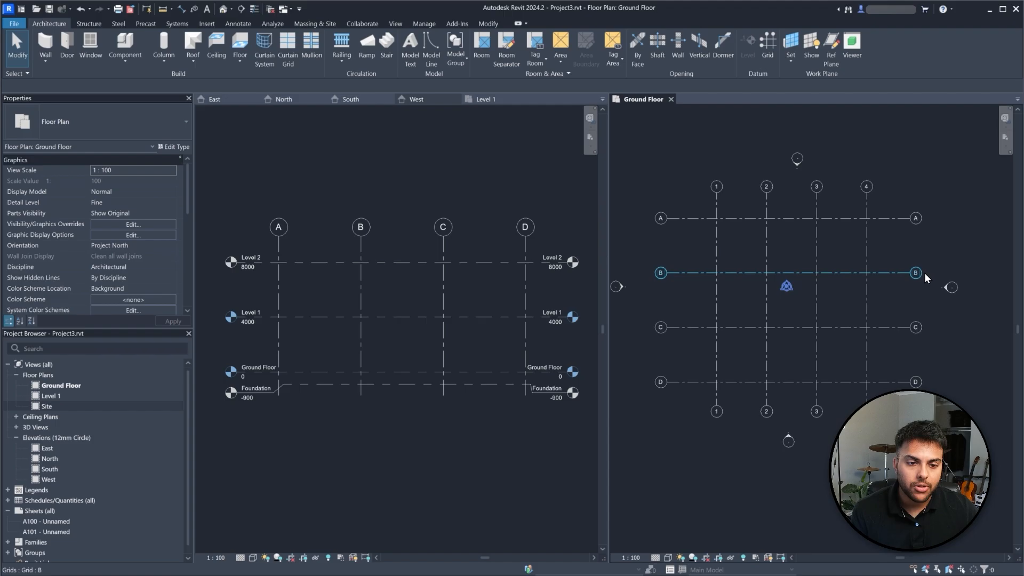
{"action": "left_click", "coordinate": [786, 286]}
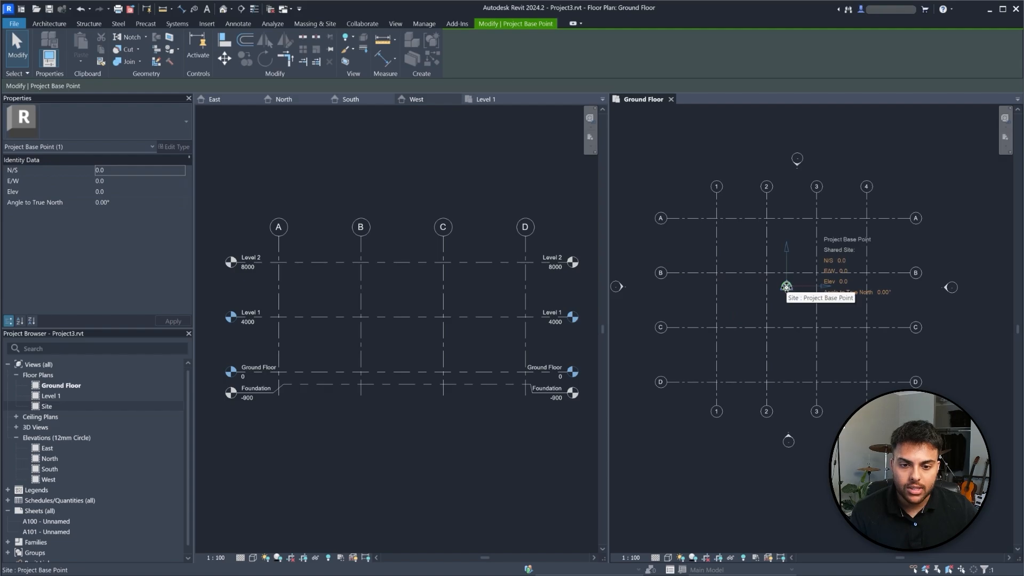
{"action": "key", "text": "Escape"}
- Select the survey point in the Ground Floor plan to inspect its shared site coordinates, and deselect it
{"action": "scroll", "coordinate": [783, 286], "scroll_direction": "up", "scroll_amount": 3}
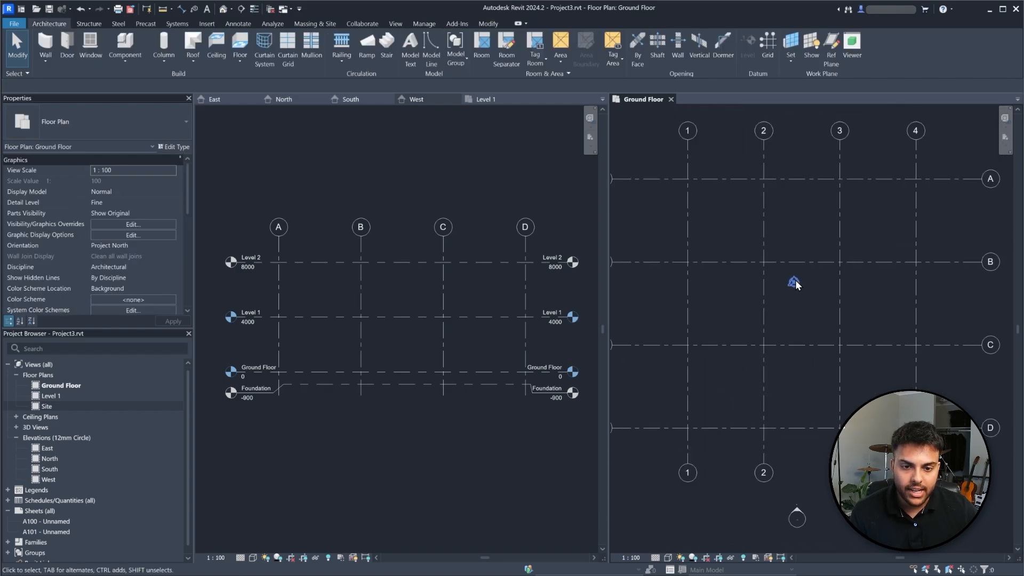
{"action": "scroll", "coordinate": [796, 283], "scroll_direction": "down", "scroll_amount": 5}
{"action": "scroll", "coordinate": [773, 264], "scroll_direction": "up", "scroll_amount": 5}
{"action": "scroll", "coordinate": [789, 285], "scroll_direction": "down", "scroll_amount": 3}
{"action": "scroll", "coordinate": [805, 299], "scroll_direction": "up", "scroll_amount": 1}
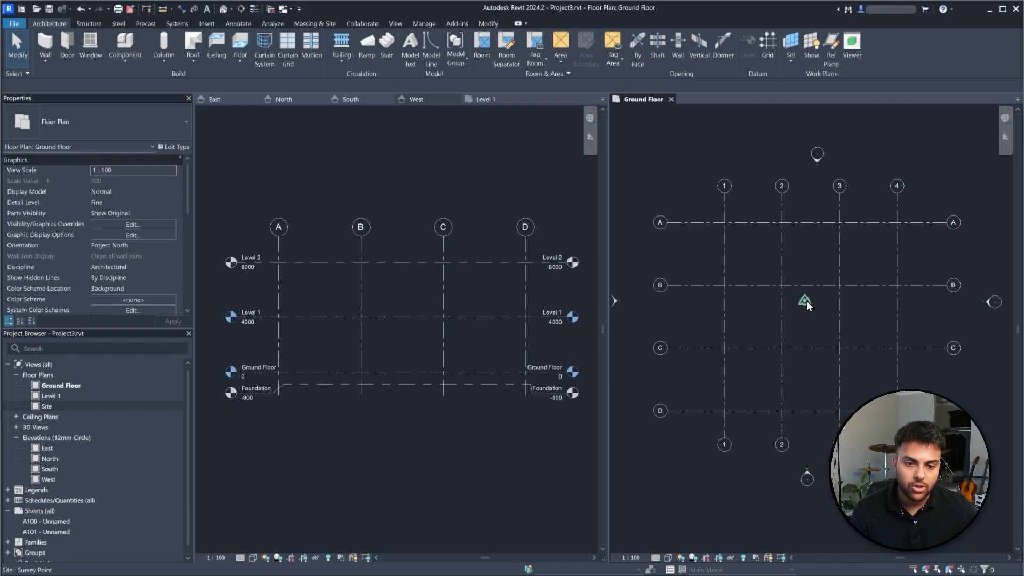
{"action": "left_click", "coordinate": [806, 300]}
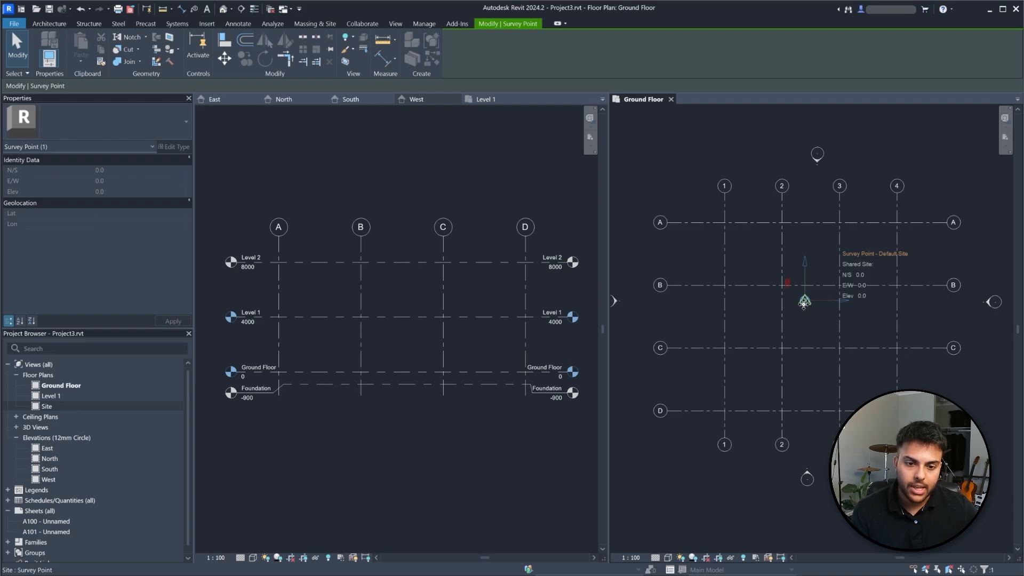
{"action": "key", "text": "Escape"}
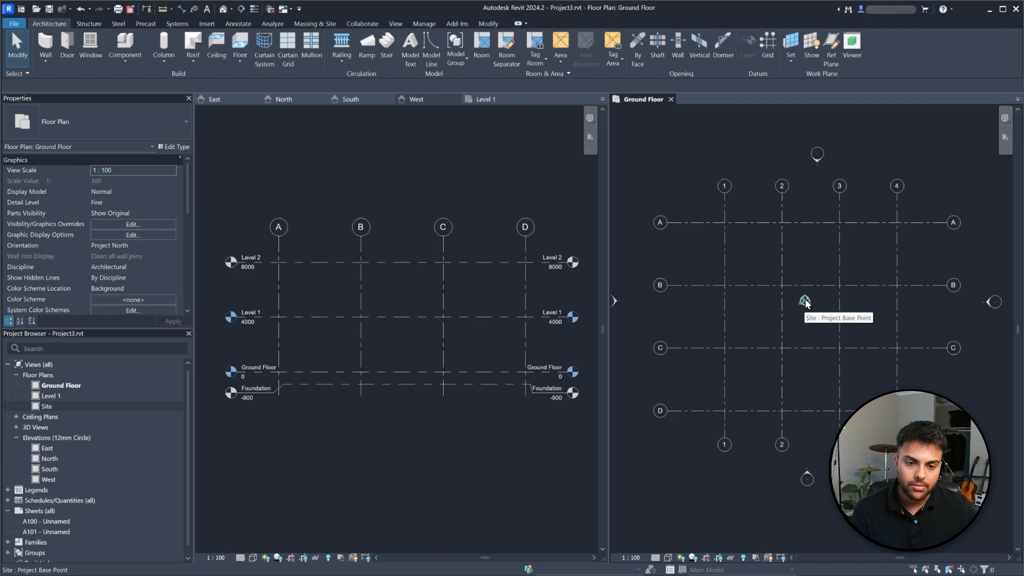
- Move the project base point into the bay between grids 1–2 and A–B, about N/S 5282 and E/W -5196, and check the survey point
{"action": "left_click", "coordinate": [805, 302]}
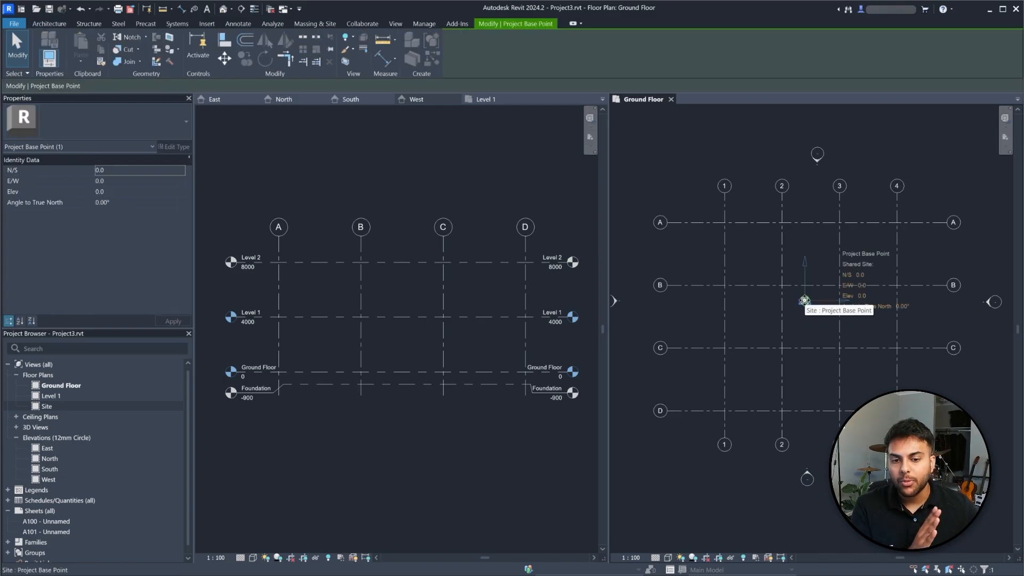
{"action": "left_click_drag", "start_coordinate": [804, 300], "coordinate": [751, 245]}
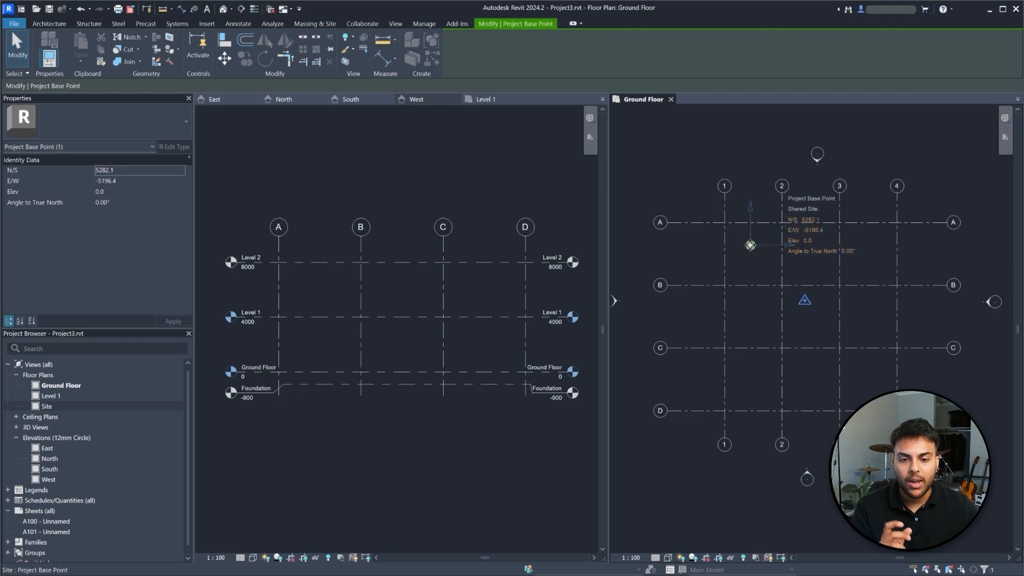
{"action": "key", "text": "Escape"}
{"action": "left_click", "coordinate": [804, 300]}
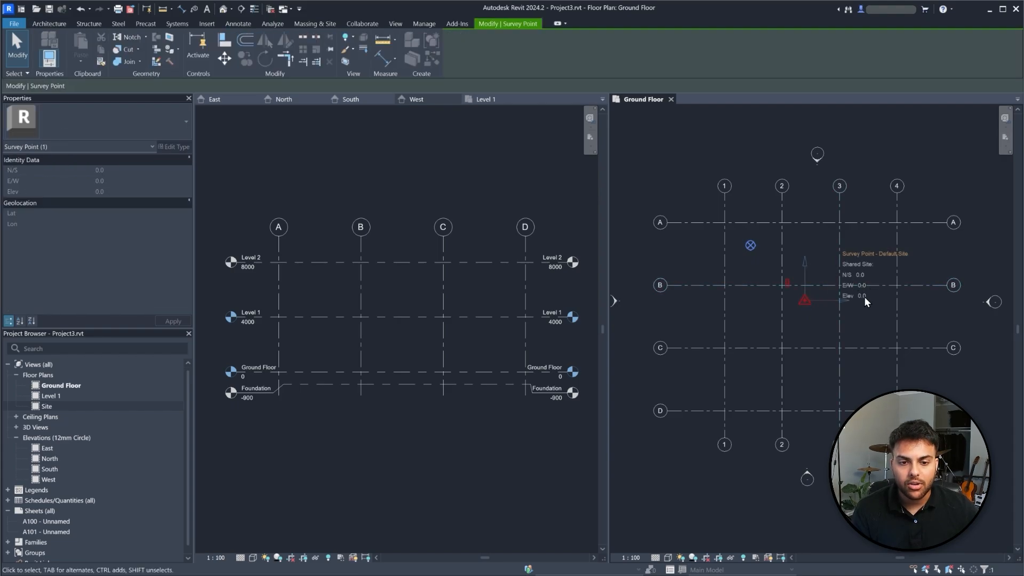
{"action": "key", "text": "Escape"}
- Move the project base point into the bay between grids 3–4 and B–C, at about N/S -885 and E/W 5825
{"action": "left_click", "coordinate": [750, 246]}
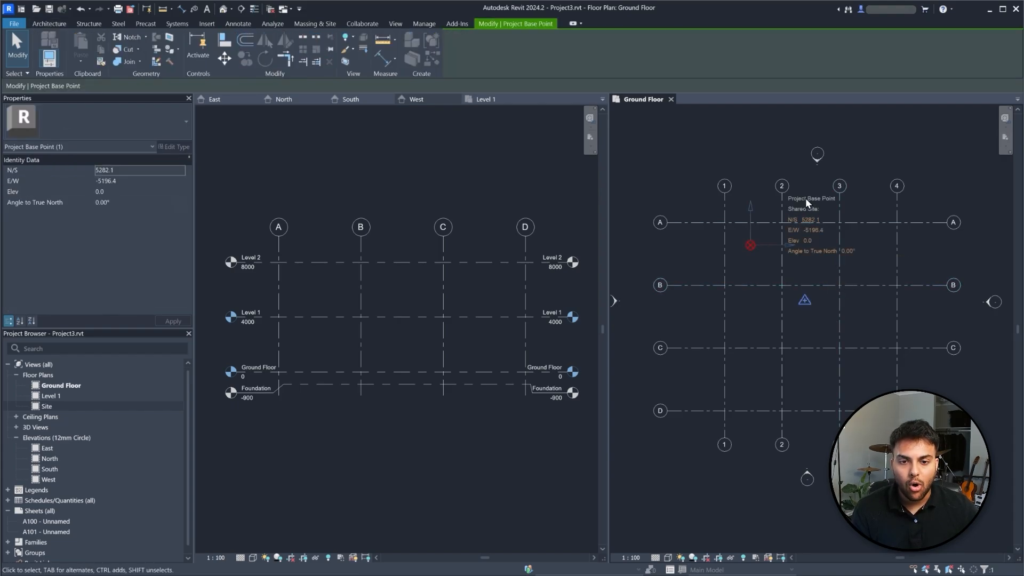
{"action": "left_click_drag", "start_coordinate": [750, 245], "coordinate": [805, 293]}
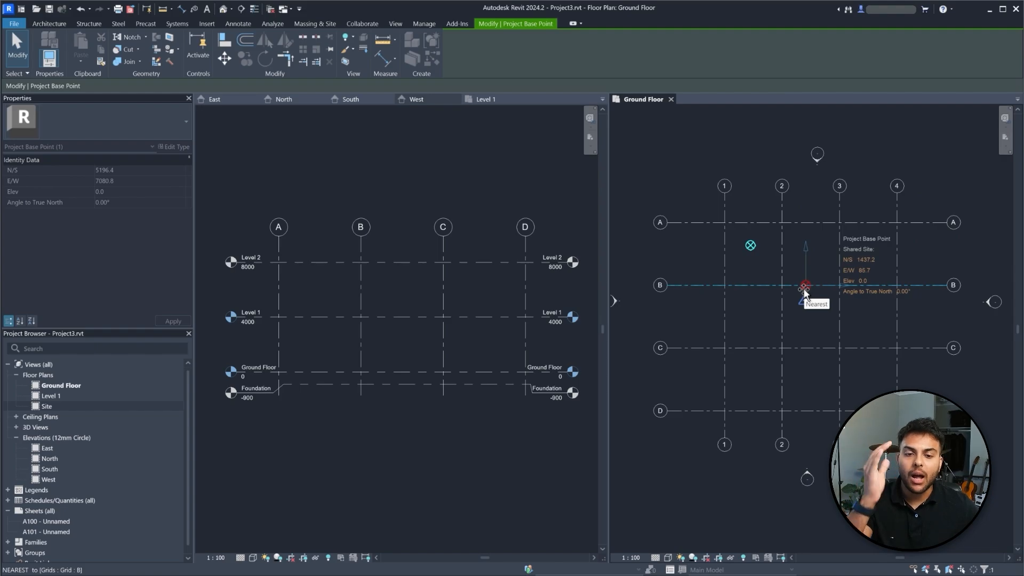
{"action": "left_click_drag", "start_coordinate": [805, 292], "coordinate": [652, 251]}
{"action": "left_click_drag", "start_coordinate": [698, 258], "coordinate": [865, 312]}
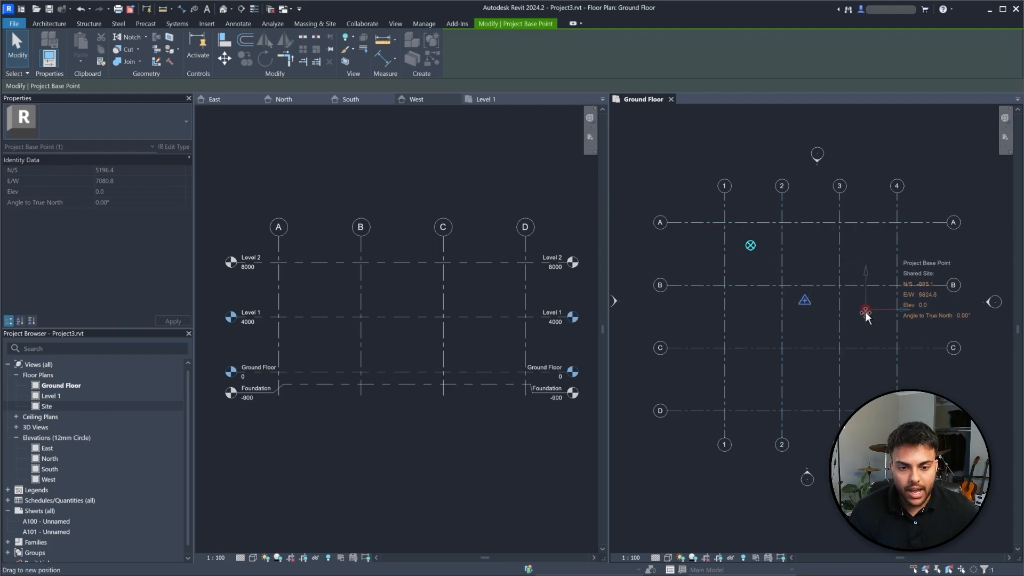
{"action": "left_click", "coordinate": [814, 328]}
- Select the survey point and examine the site screenshot in the image viewer for the building corner's coordinates, ground floor elevation and north direction
{"action": "left_click", "coordinate": [810, 303]}
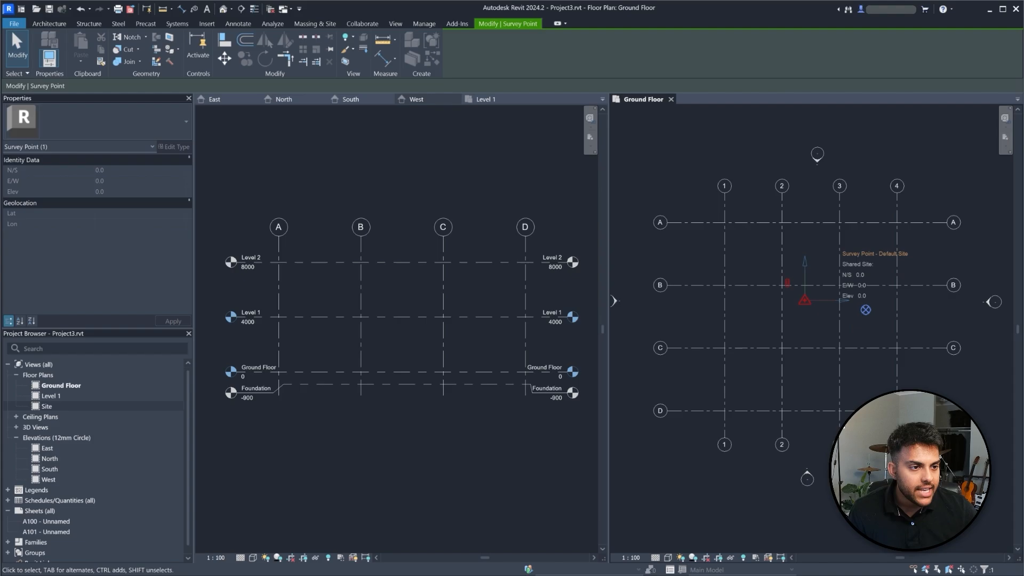
{"action": "left_click_drag", "start_coordinate": [1023, 21], "coordinate": [439, 112]}
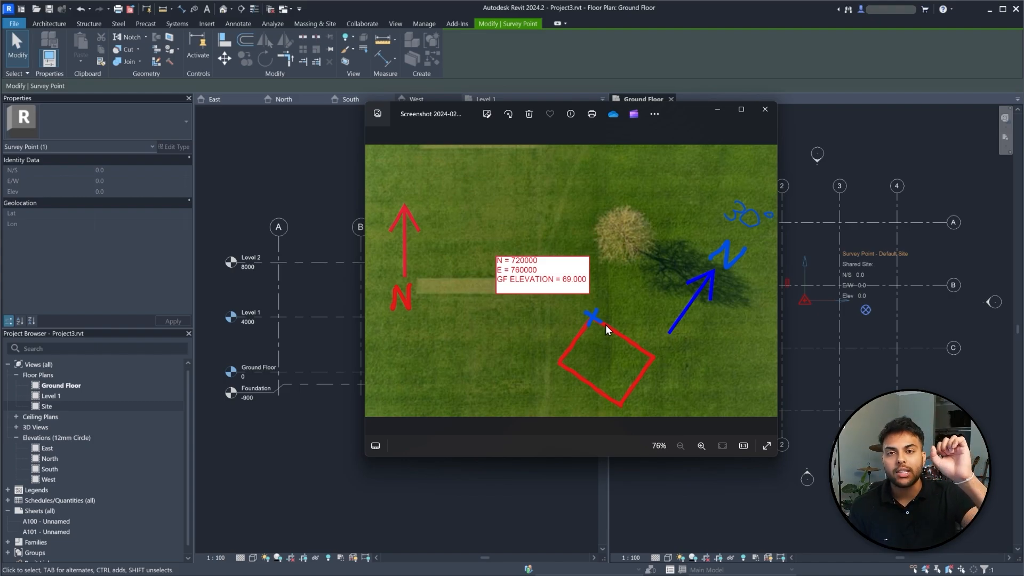
{"action": "left_click_drag", "start_coordinate": [686, 117], "coordinate": [544, 110]}
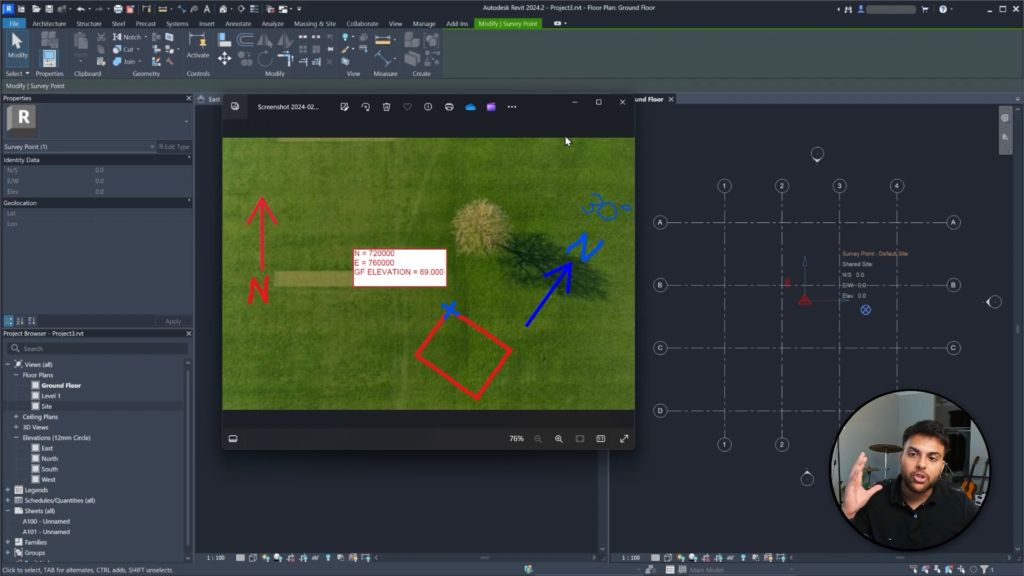
{"action": "left_click_drag", "start_coordinate": [546, 106], "coordinate": [545, 117]}
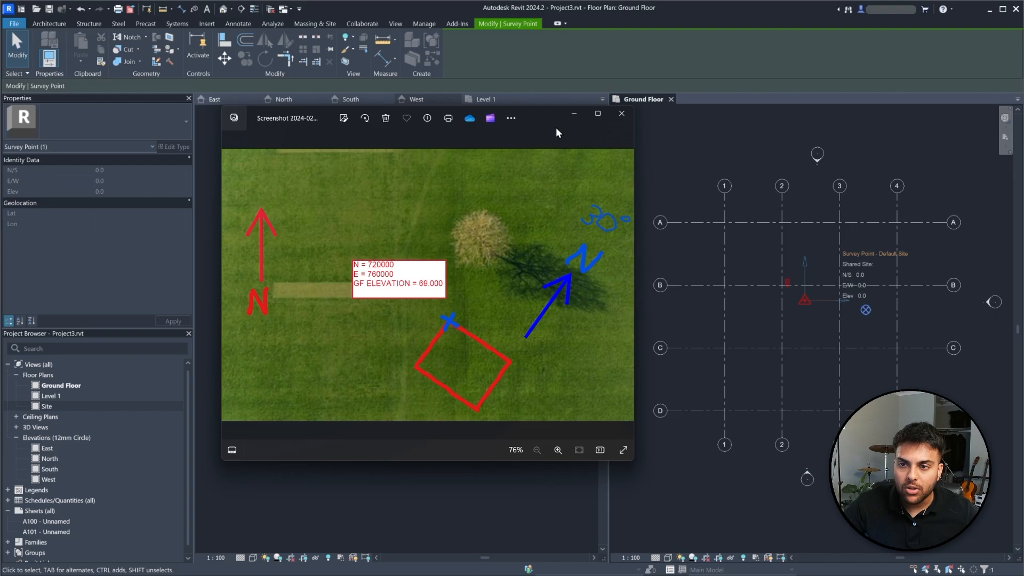
{"action": "left_click_drag", "start_coordinate": [546, 123], "coordinate": [1023, 133]}
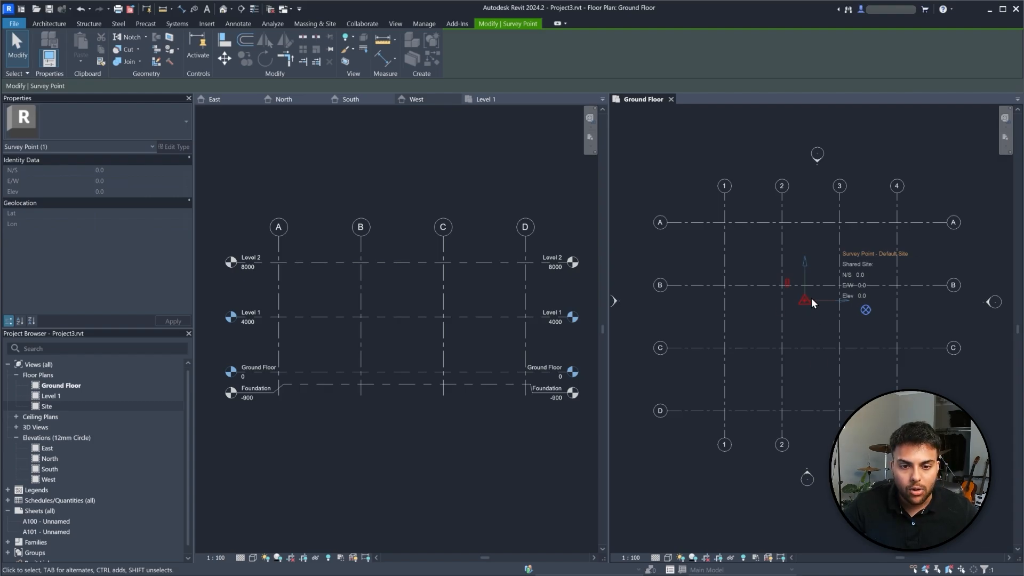
- Move the project base point onto the intersection of grids 1 and A in the Ground Floor plan, and check its shared site coordinates
{"action": "left_click", "coordinate": [866, 310]}
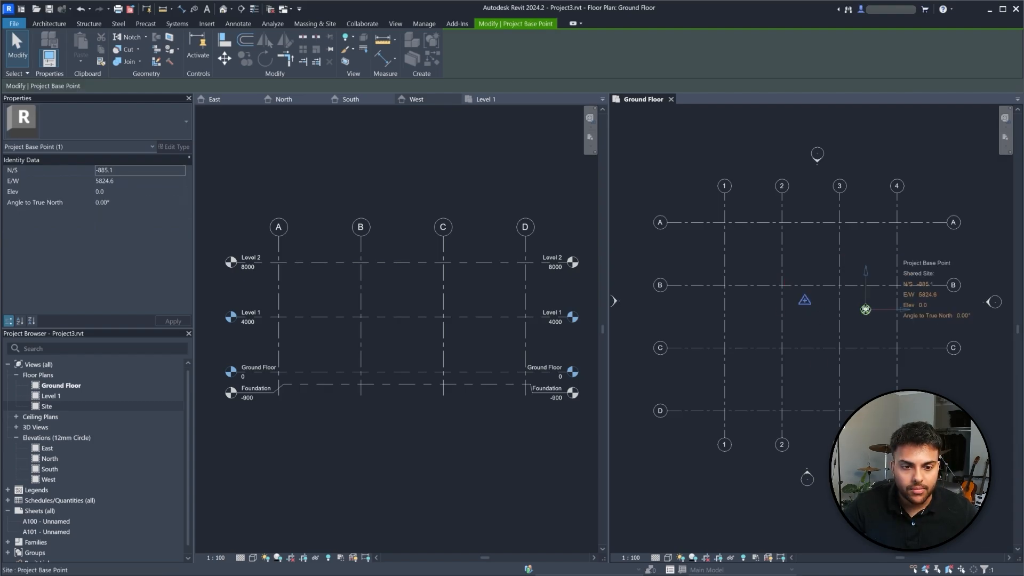
{"action": "left_click", "coordinate": [806, 299]}
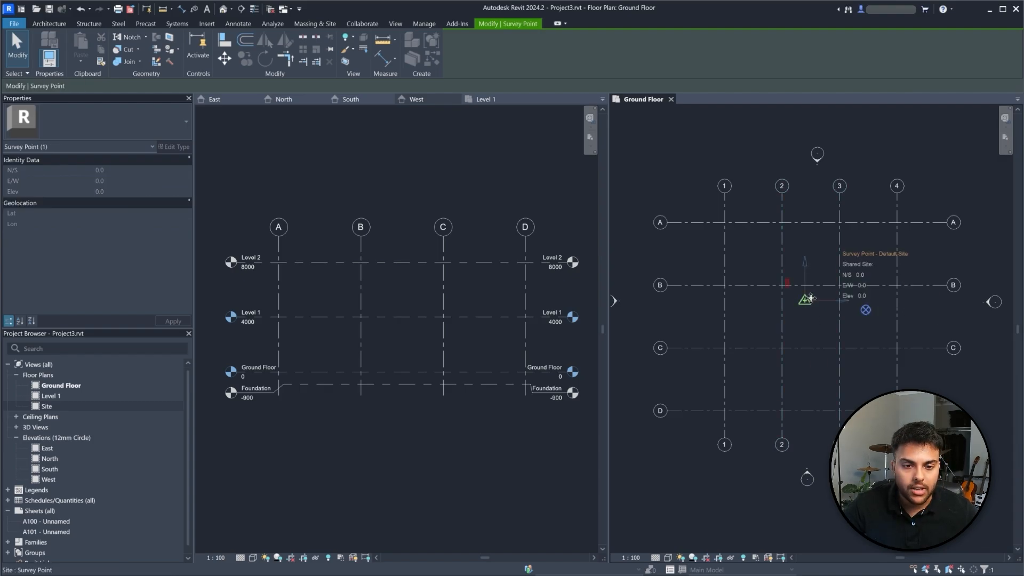
{"action": "left_click", "coordinate": [865, 308]}
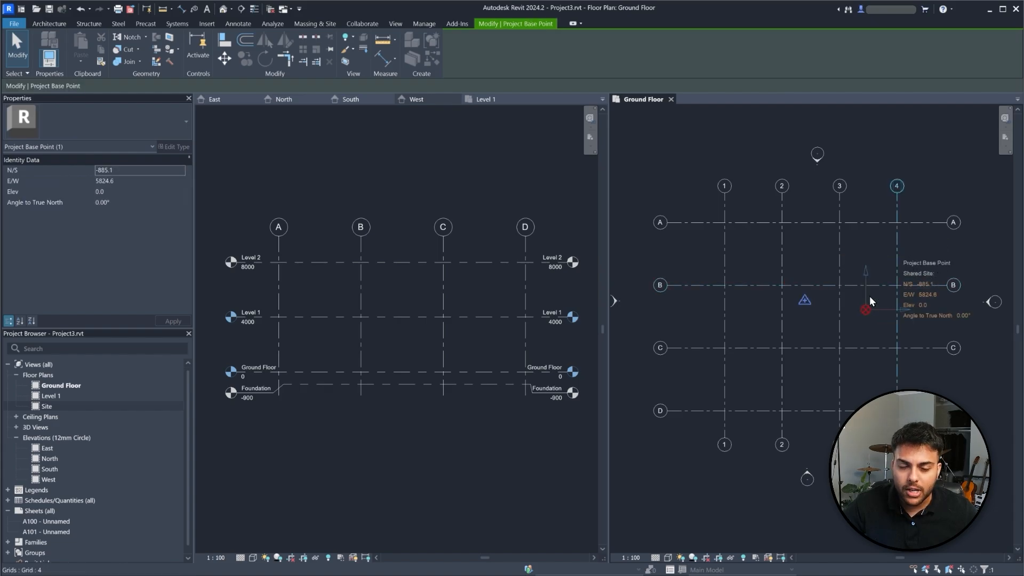
{"action": "left_click_drag", "start_coordinate": [866, 309], "coordinate": [725, 225]}
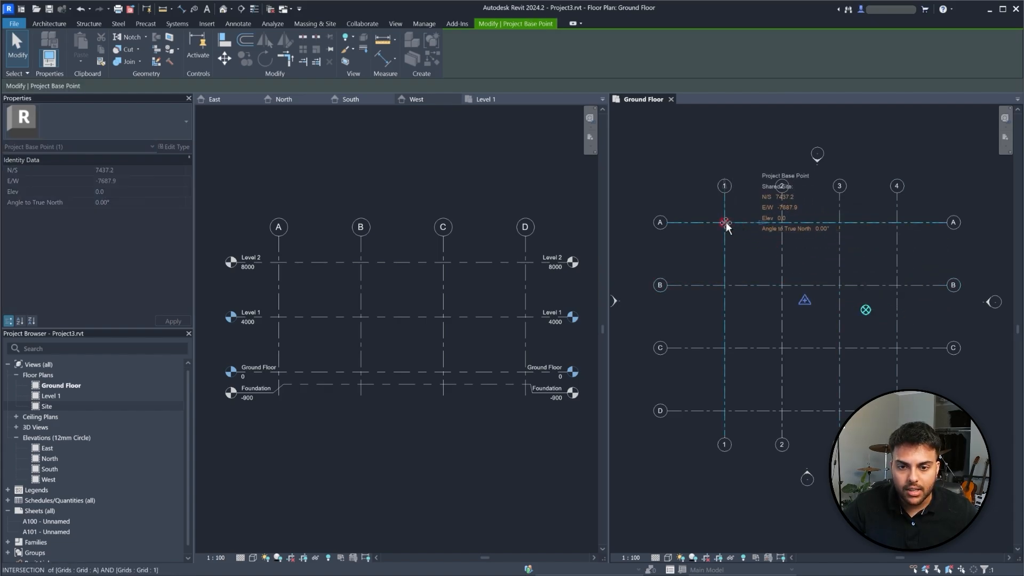
{"action": "key", "text": "Escape"}
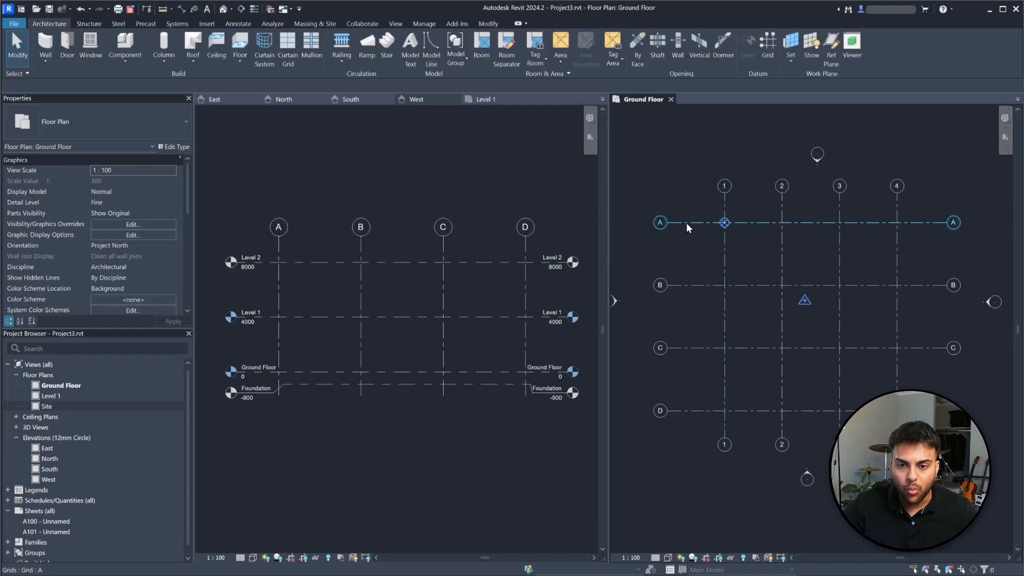
{"action": "left_click", "coordinate": [724, 223]}
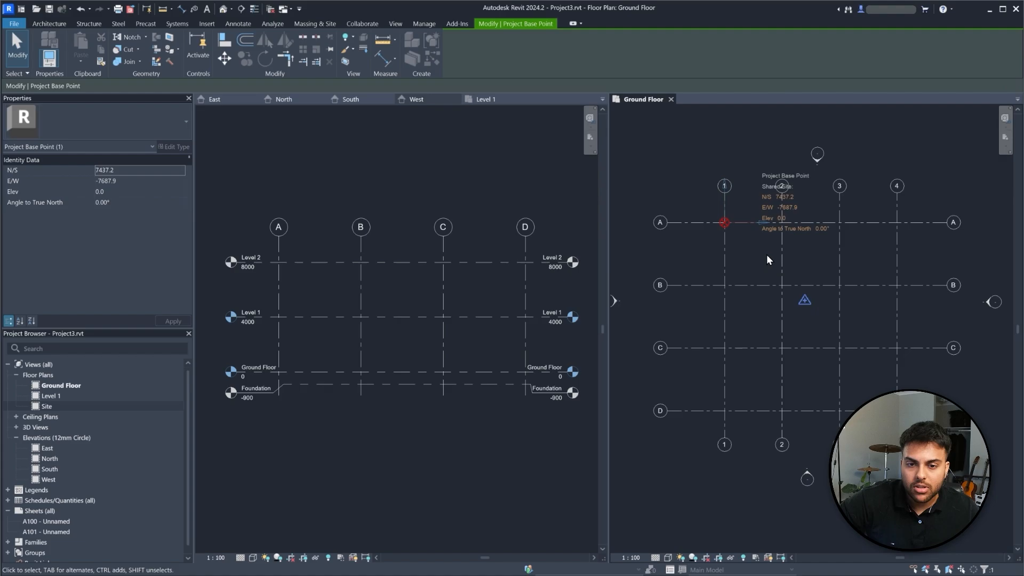
{"action": "key", "text": "Escape"}
{"action": "left_click", "coordinate": [725, 225]}
{"action": "left_click", "coordinate": [727, 228]}
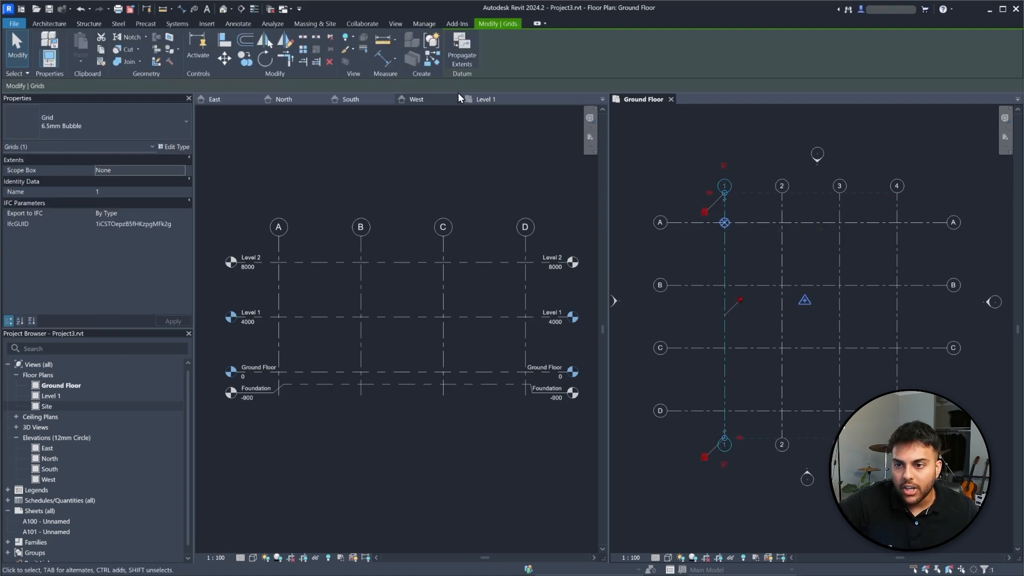
- Merge the Ground Floor plan into the same view group as the elevations so it fills the workspace, and deselect grid 1
{"action": "left_click", "coordinate": [422, 98]}
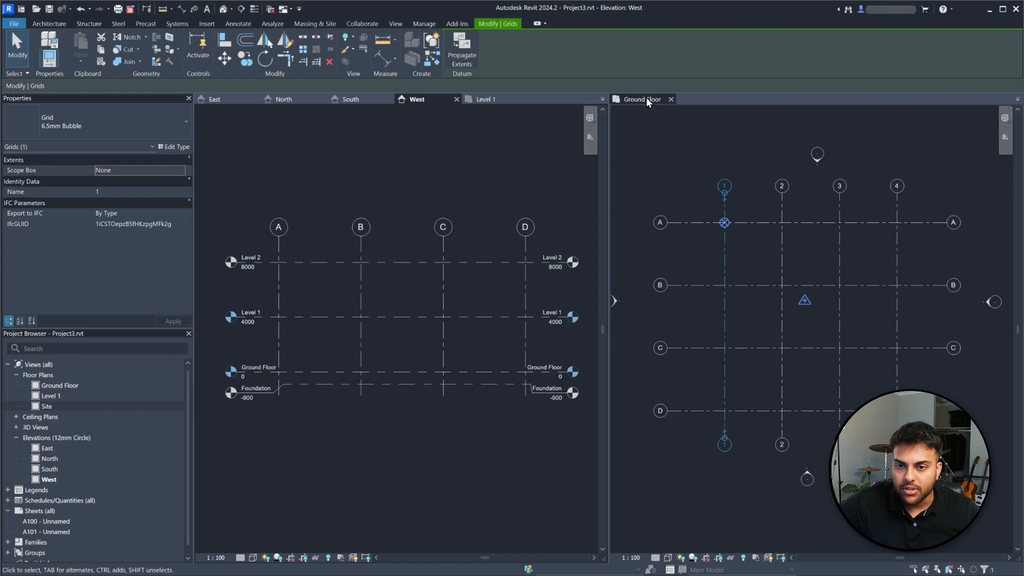
{"action": "left_click_drag", "start_coordinate": [645, 97], "coordinate": [523, 102]}
{"action": "scroll", "coordinate": [384, 275], "scroll_direction": "down", "scroll_amount": 2}
{"action": "middle_click_drag", "start_coordinate": [322, 278], "coordinate": [479, 274]}
{"action": "scroll", "coordinate": [485, 260], "scroll_direction": "up", "scroll_amount": 2}
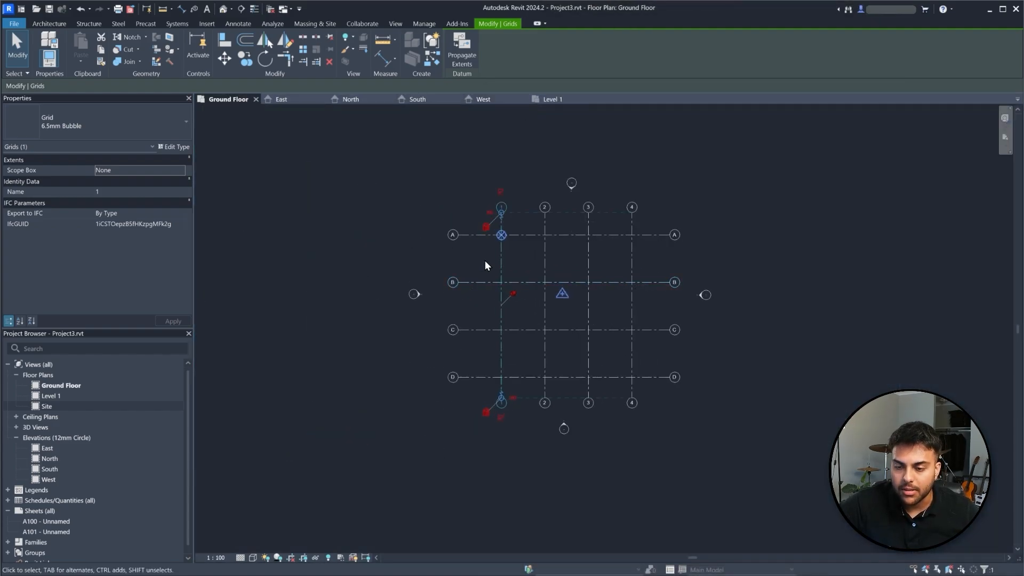
{"action": "left_click", "coordinate": [857, 251]}
{"action": "scroll", "coordinate": [621, 257], "scroll_direction": "up", "scroll_amount": 1}
{"action": "scroll", "coordinate": [541, 268], "scroll_direction": "down", "scroll_amount": 1}
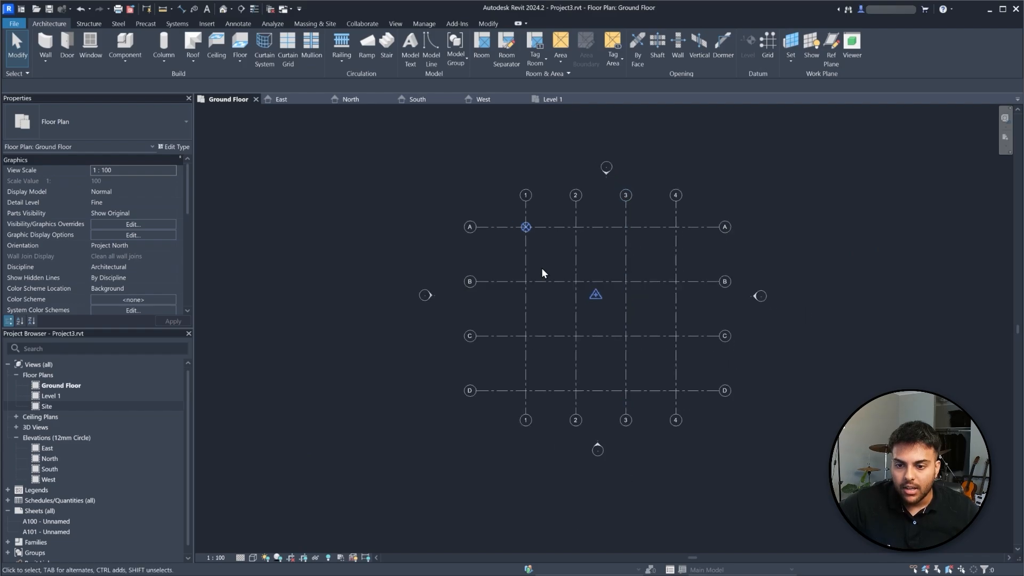
- Compare the survey point and project base point with the coordinates, ground floor elevation and north direction marked on the site screenshot
{"action": "left_click", "coordinate": [603, 296]}
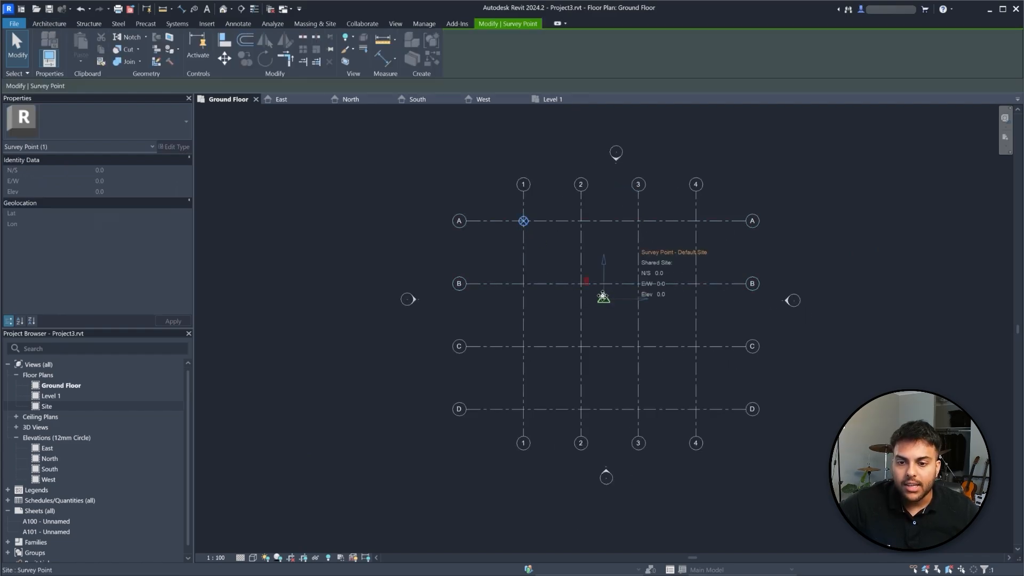
{"action": "left_click", "coordinate": [524, 221]}
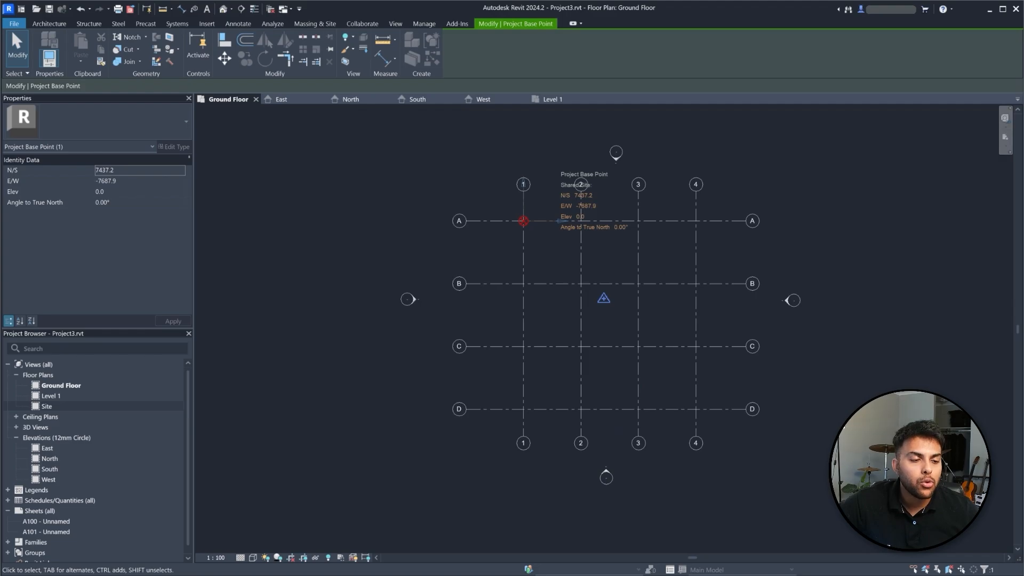
{"action": "left_click_drag", "start_coordinate": [1023, 110], "coordinate": [341, 111]}
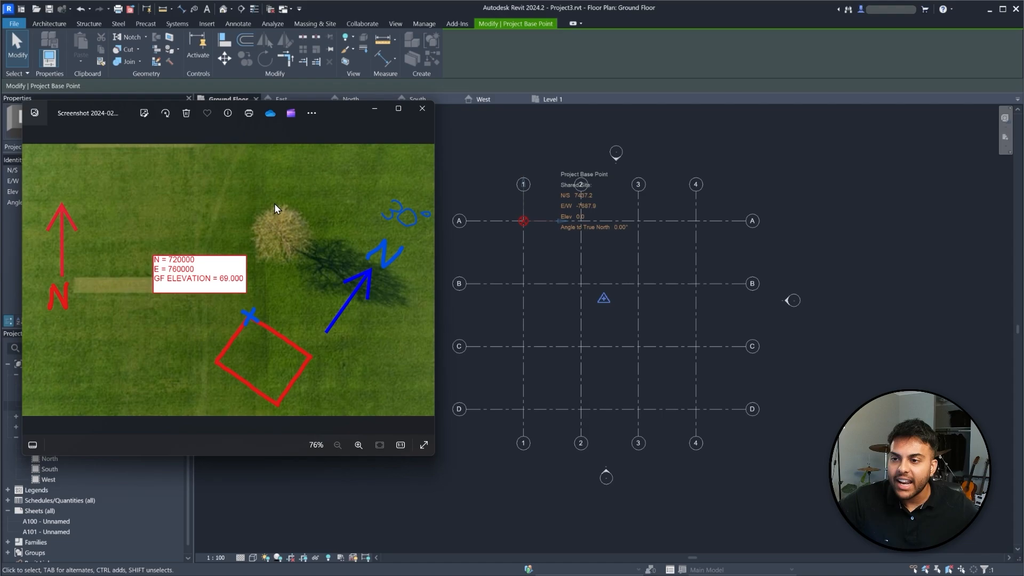
{"action": "left_click_drag", "start_coordinate": [342, 116], "coordinate": [1023, 122]}
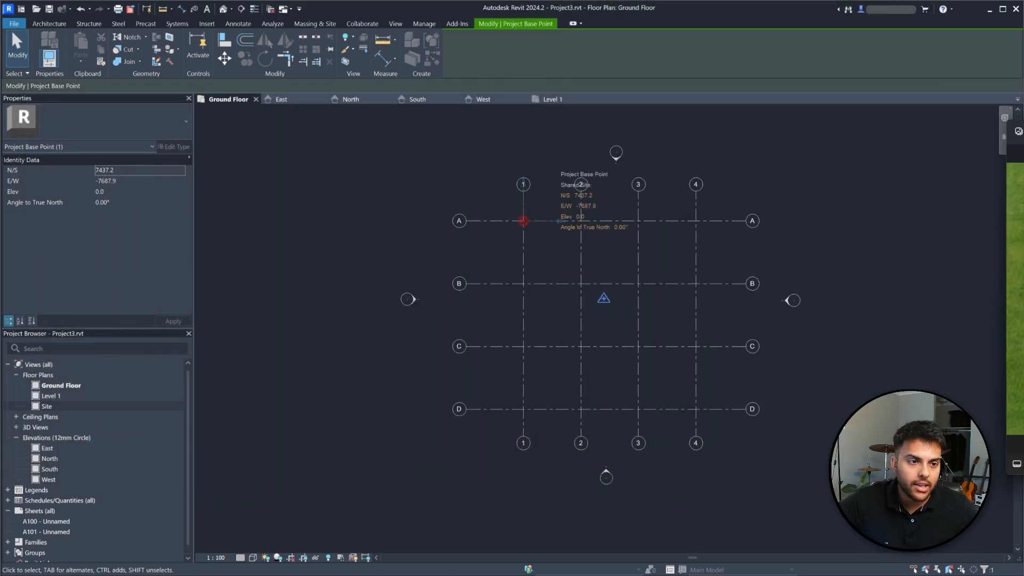
{"action": "left_click", "coordinate": [605, 299]}
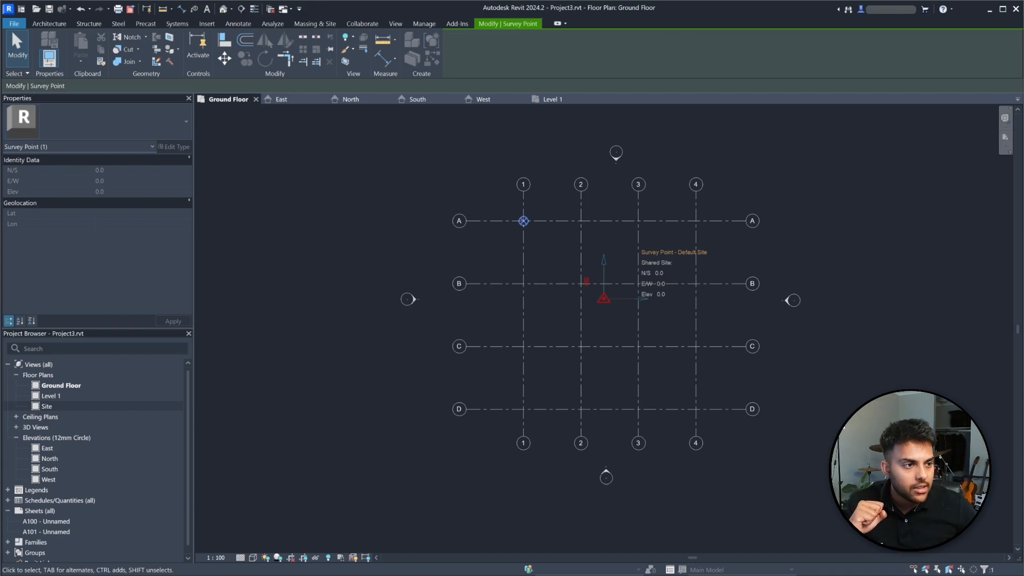
{"action": "left_click_drag", "start_coordinate": [1023, 109], "coordinate": [628, 90]}
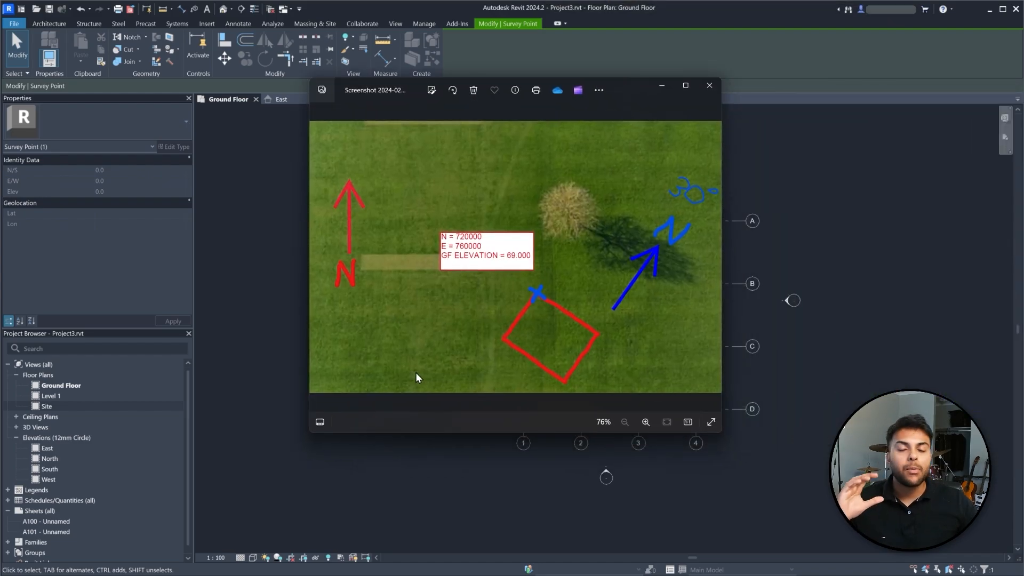
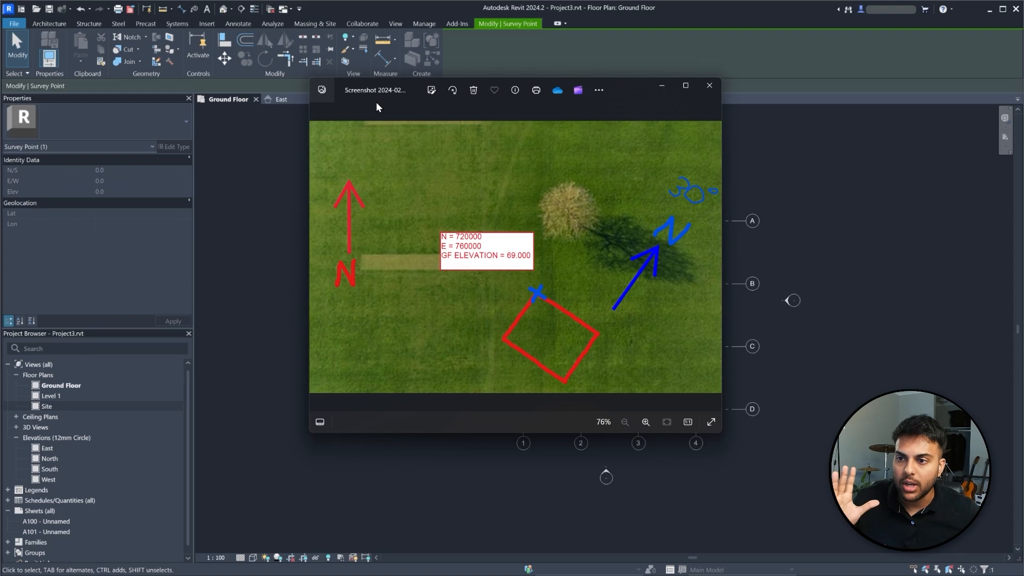
{"action": "left_click_drag", "start_coordinate": [385, 94], "coordinate": [1023, 96]}
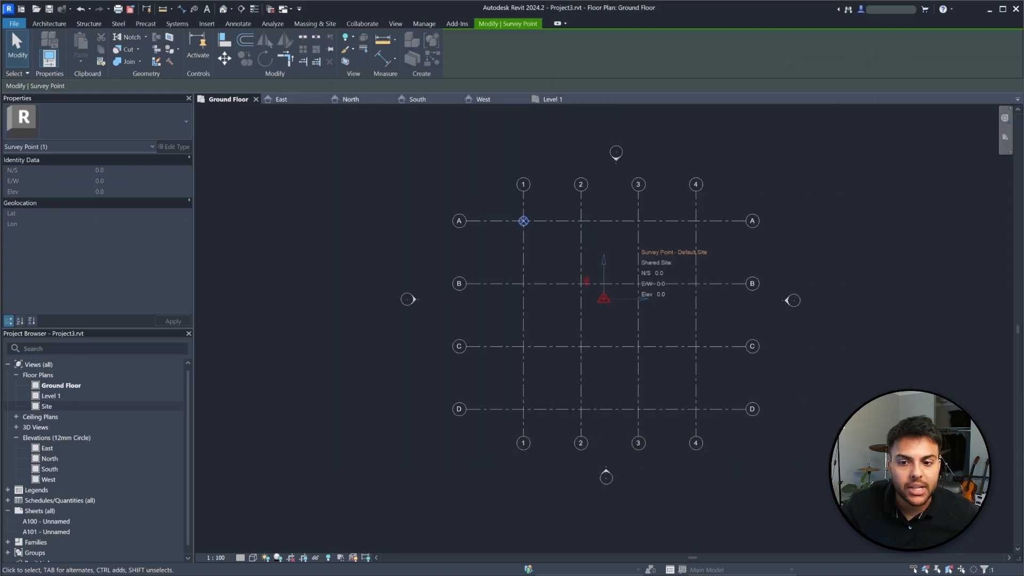
{"action": "left_click", "coordinate": [513, 311]}
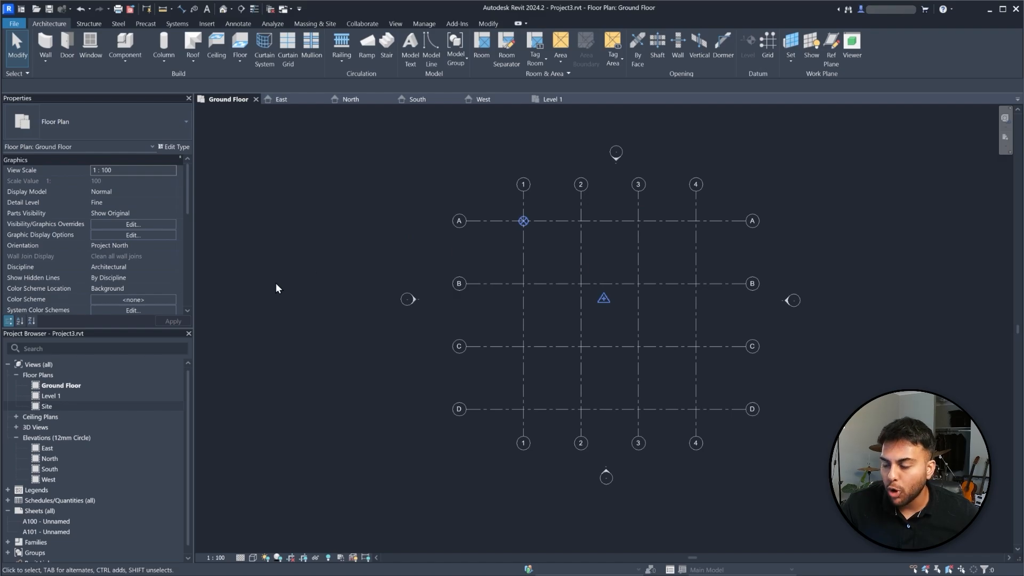
- Set the Ground Floor plan's orientation to True North
{"action": "left_click", "coordinate": [103, 245]}
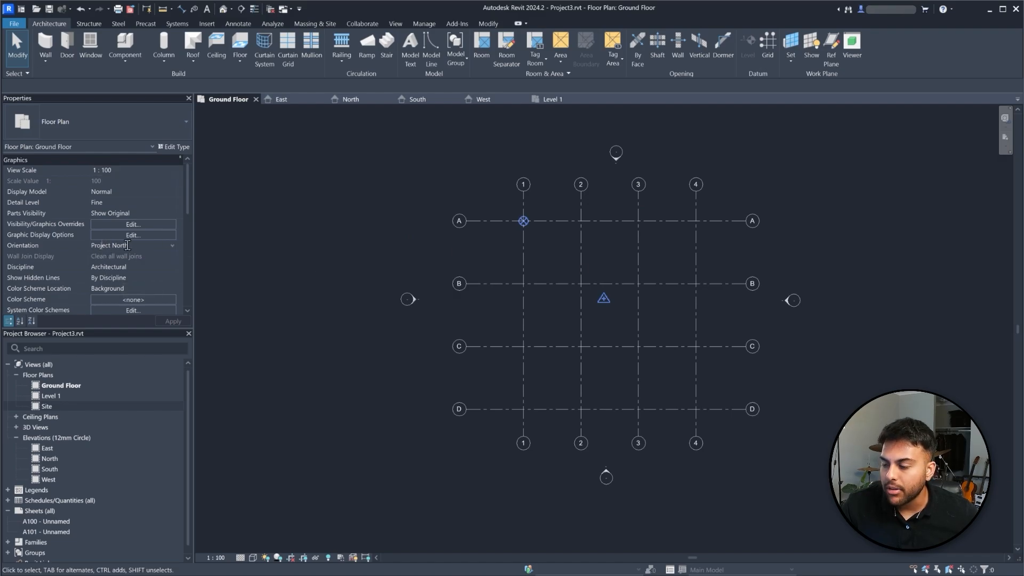
{"action": "left_click", "coordinate": [141, 242]}
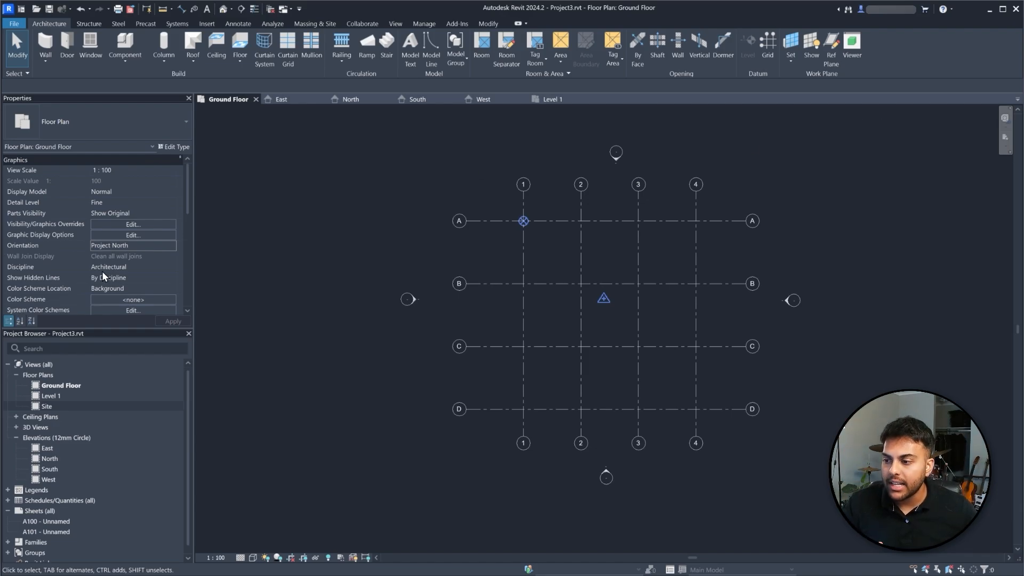
{"action": "left_click", "coordinate": [161, 244]}
{"action": "left_click", "coordinate": [173, 247]}
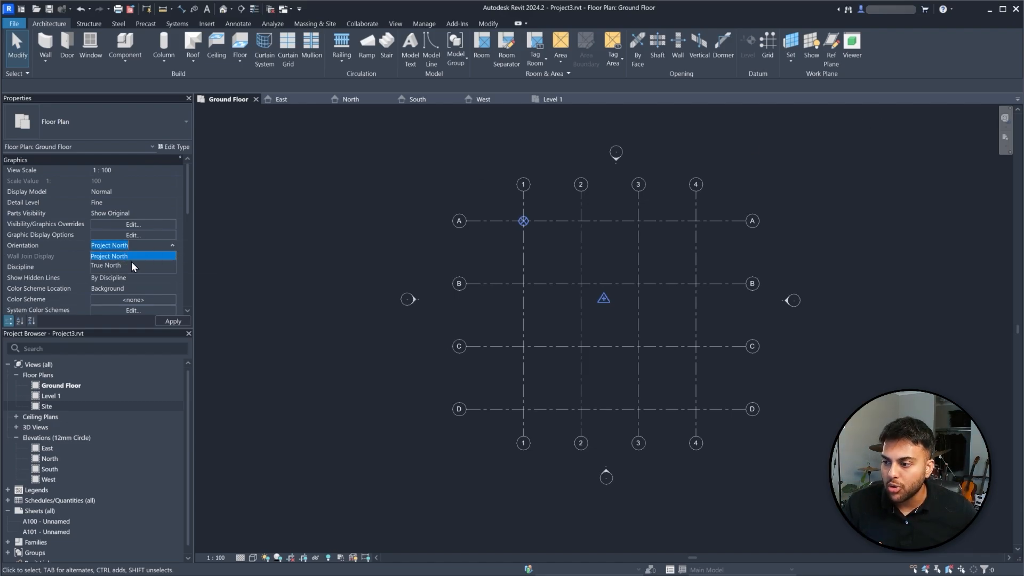
{"action": "left_click", "coordinate": [114, 268]}
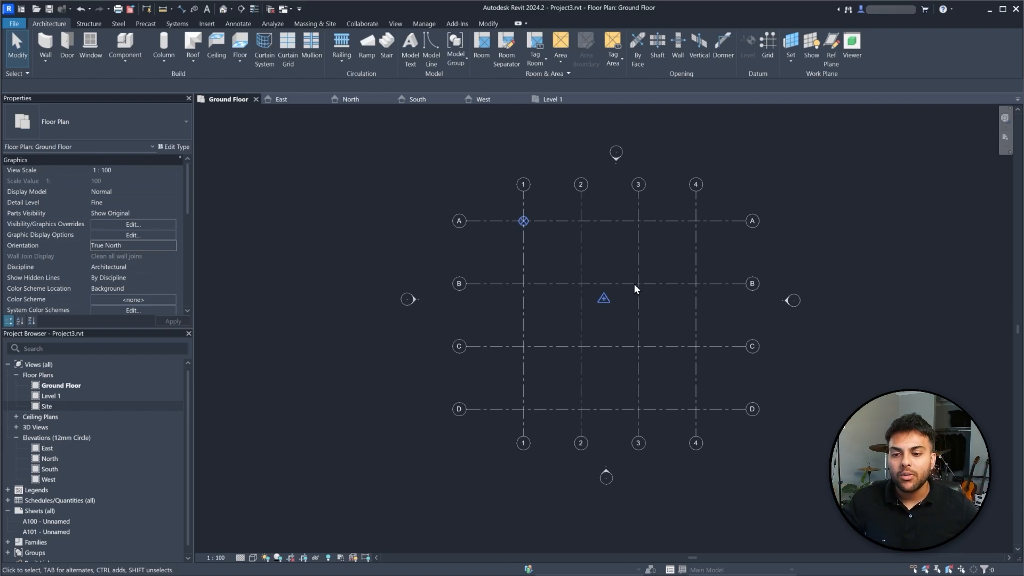
- Set the project base point's Angle to True North to 30° and deselect it
{"action": "left_click", "coordinate": [524, 220]}
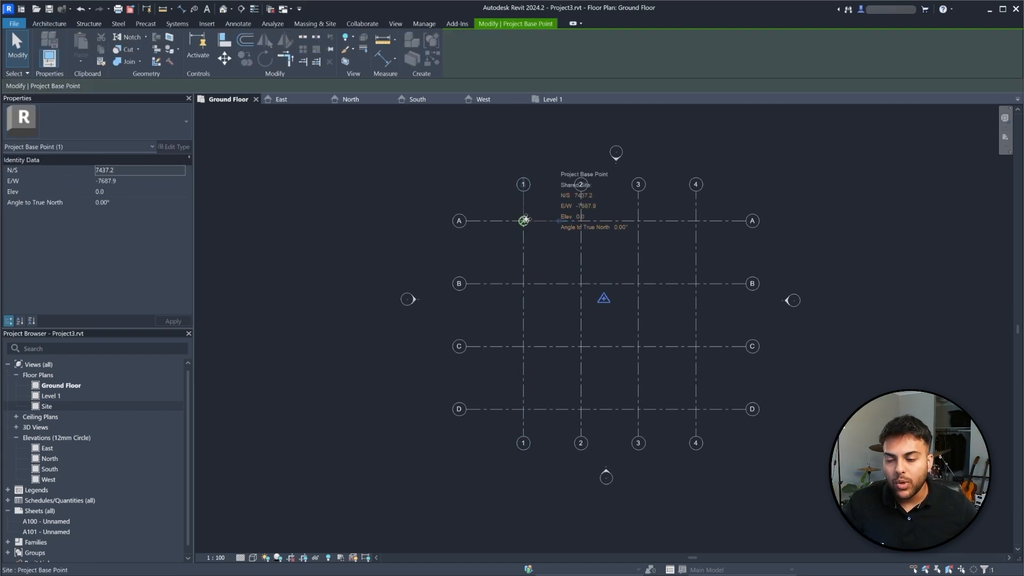
{"action": "left_click", "coordinate": [580, 216]}
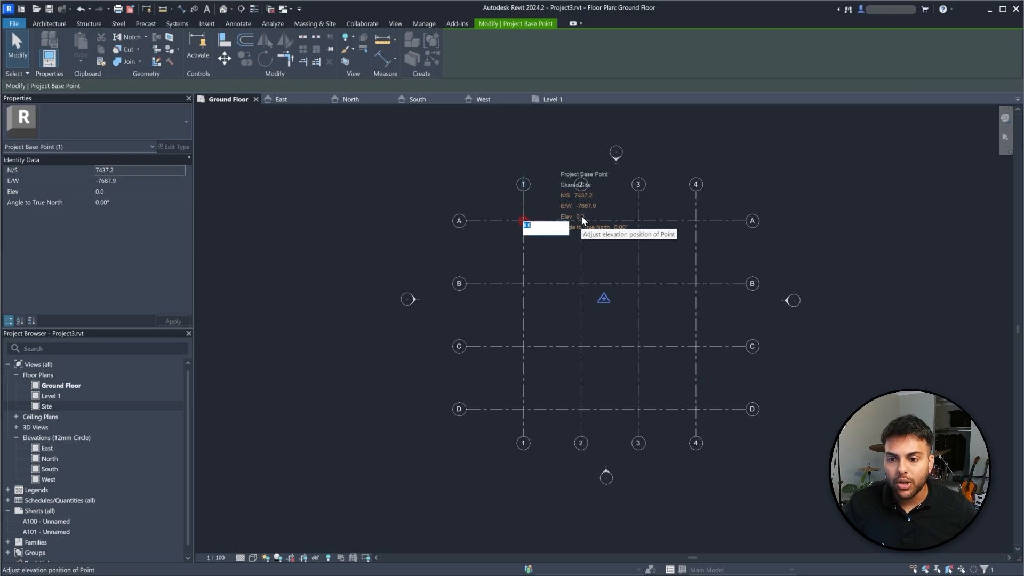
{"action": "left_click", "coordinate": [598, 231]}
{"action": "left_click", "coordinate": [621, 228]}
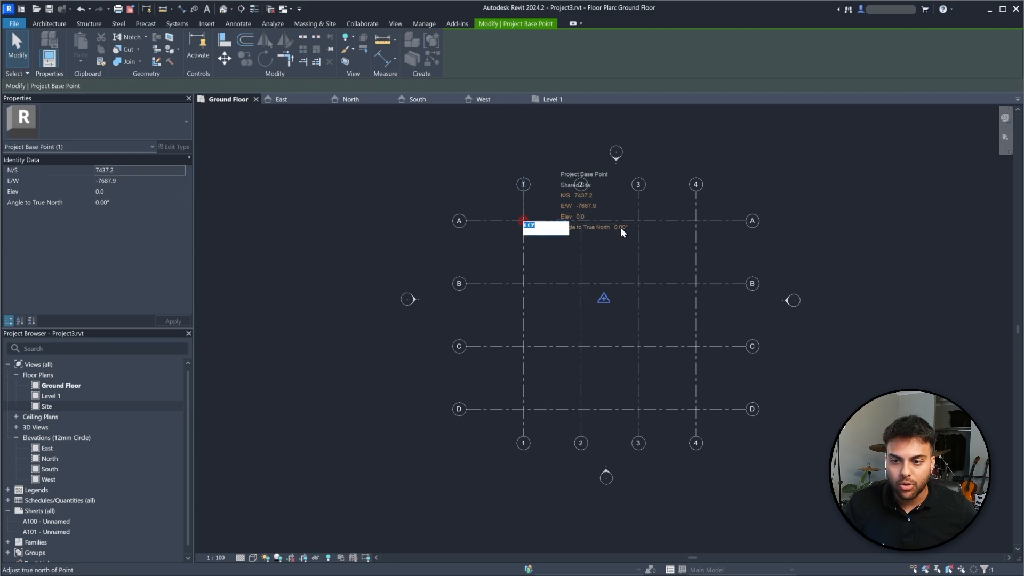
{"action": "type", "text": "30"}
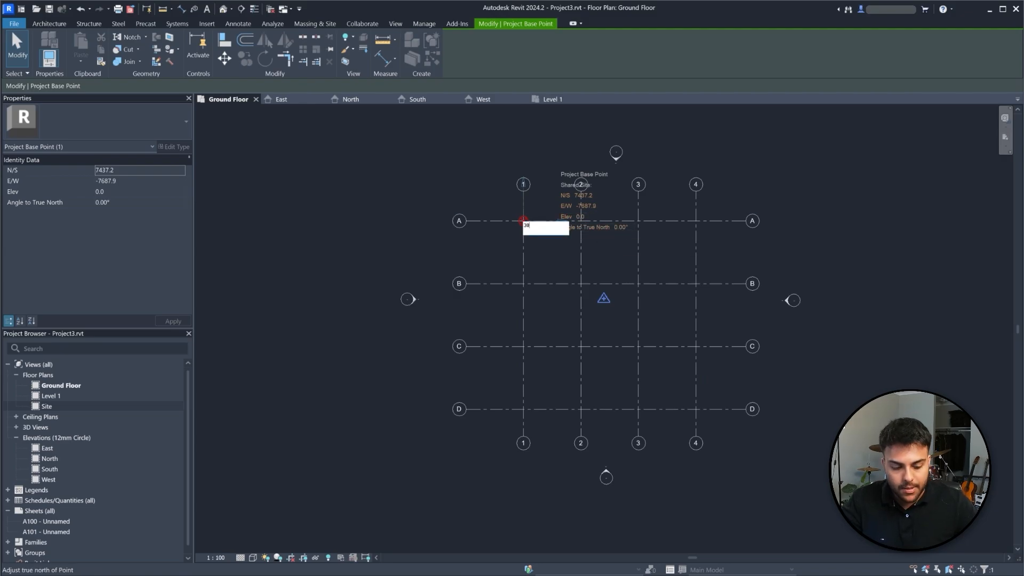
{"action": "key", "text": "Return"}
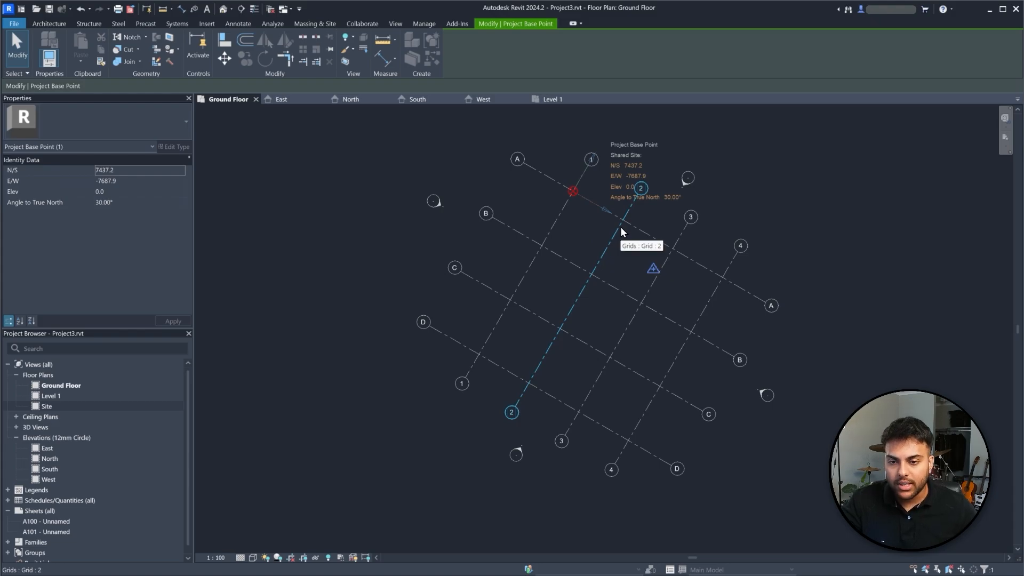
{"action": "left_click", "coordinate": [802, 181]}
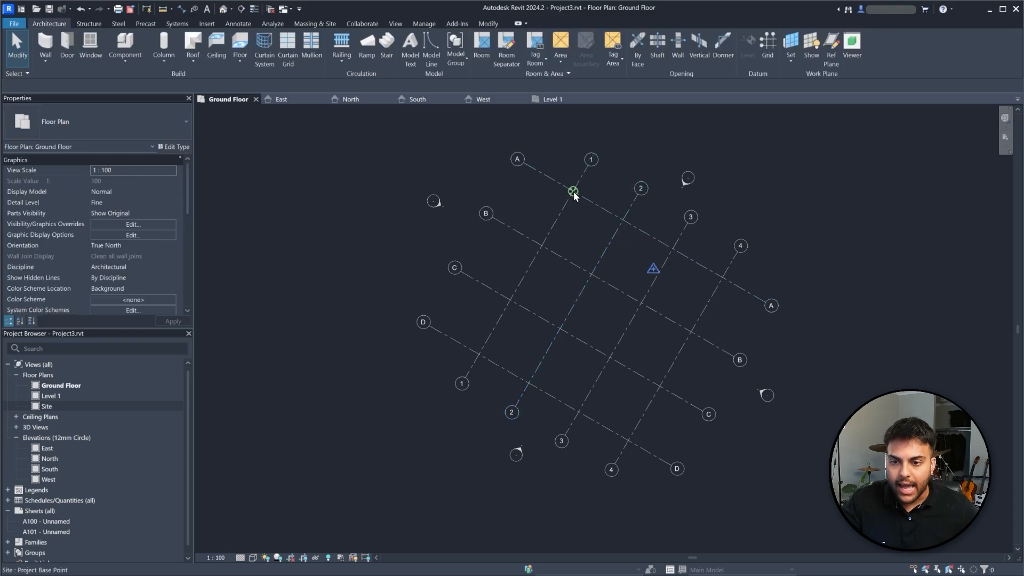
- Select the survey point and the project base point in turn to inspect them in the rotated plan, and deselect them
{"action": "left_click", "coordinate": [653, 268]}
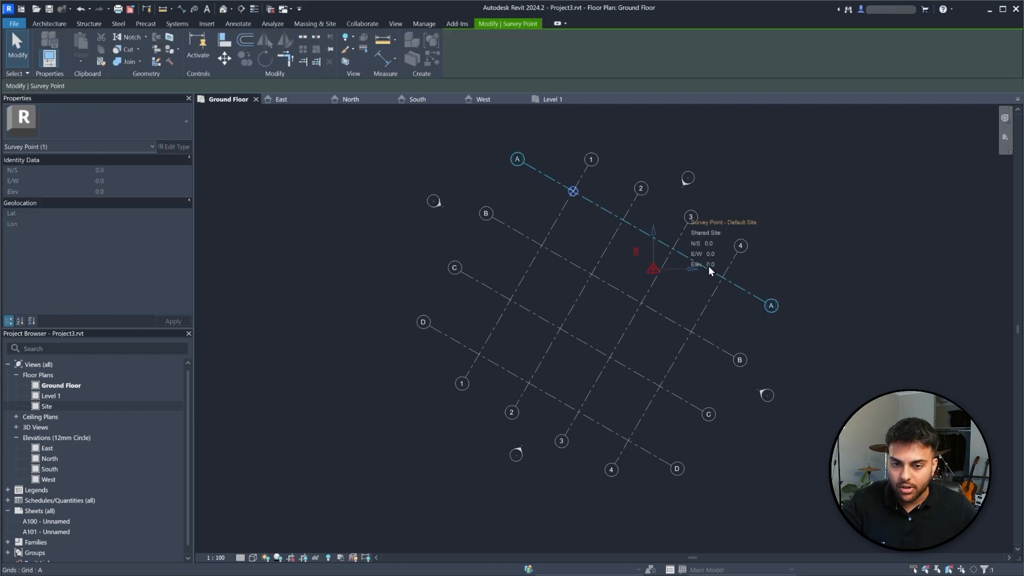
{"action": "left_click", "coordinate": [827, 238]}
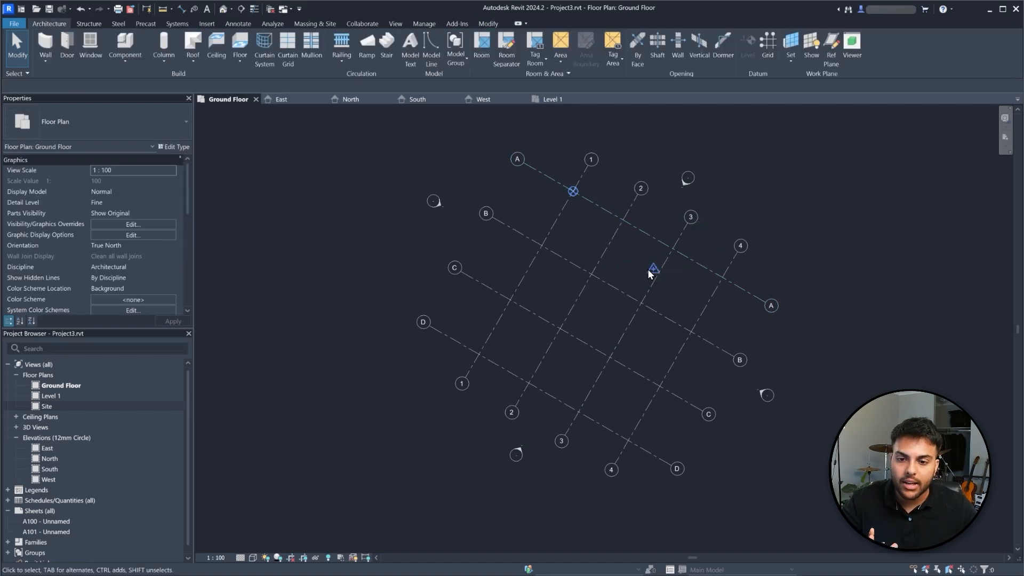
{"action": "left_click", "coordinate": [573, 192]}
{"action": "left_click", "coordinate": [891, 230]}
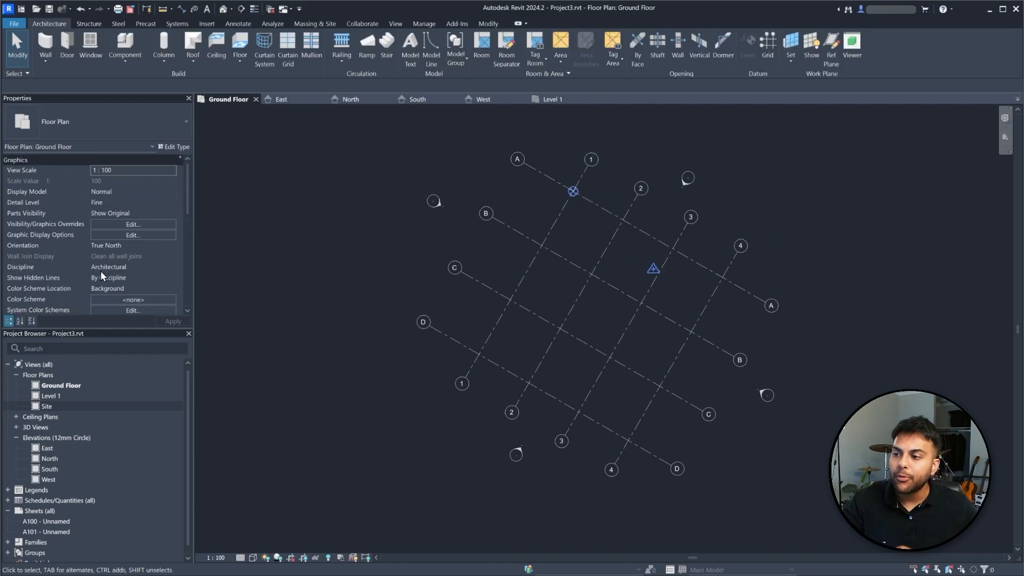
- Set the Ground Floor plan's orientation to Project North
{"action": "left_click", "coordinate": [129, 246]}
{"action": "left_click", "coordinate": [172, 245]}
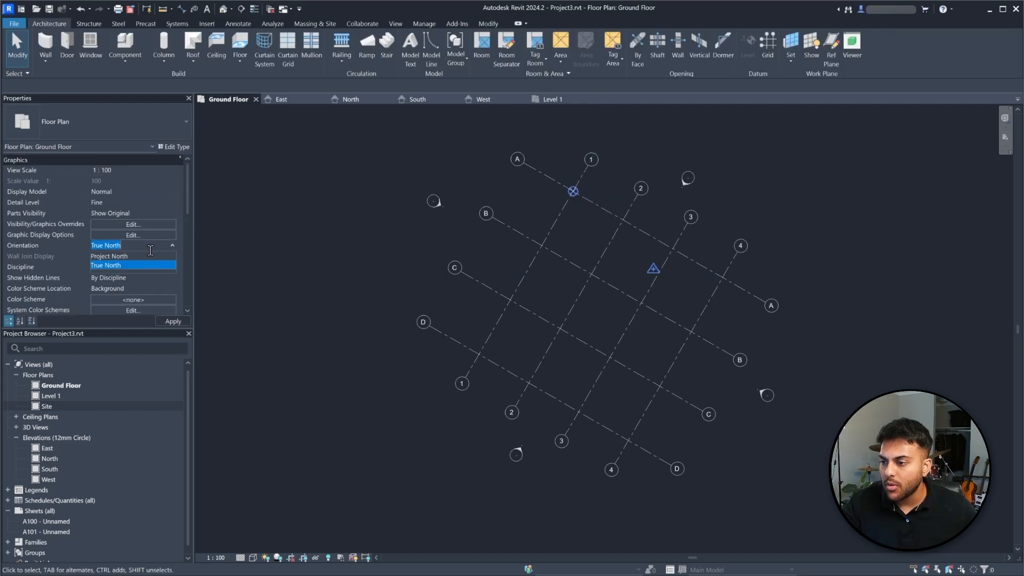
{"action": "left_click", "coordinate": [113, 257]}
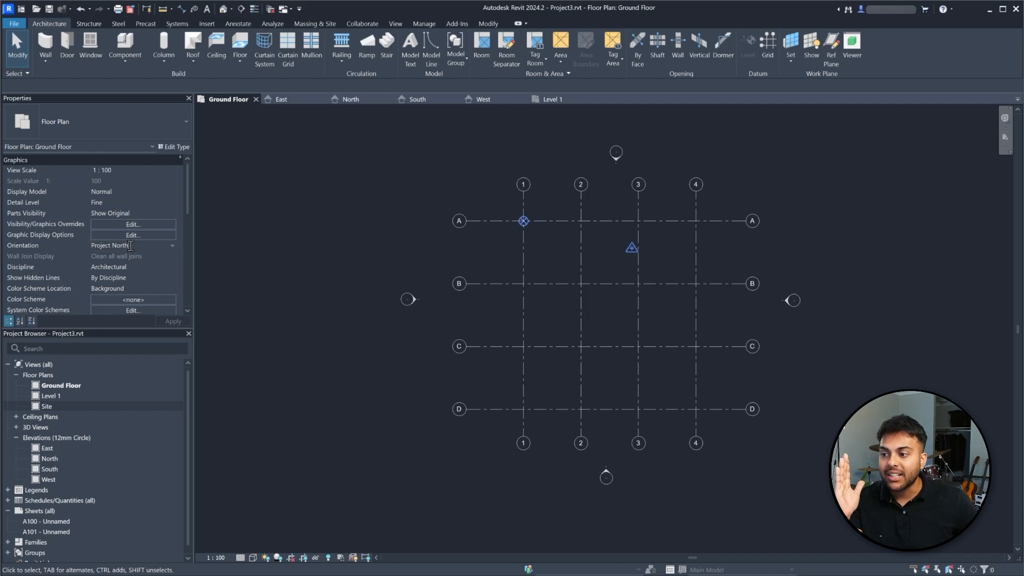
- Set the Ground Floor plan's orientation to True North
{"action": "left_click", "coordinate": [171, 247]}
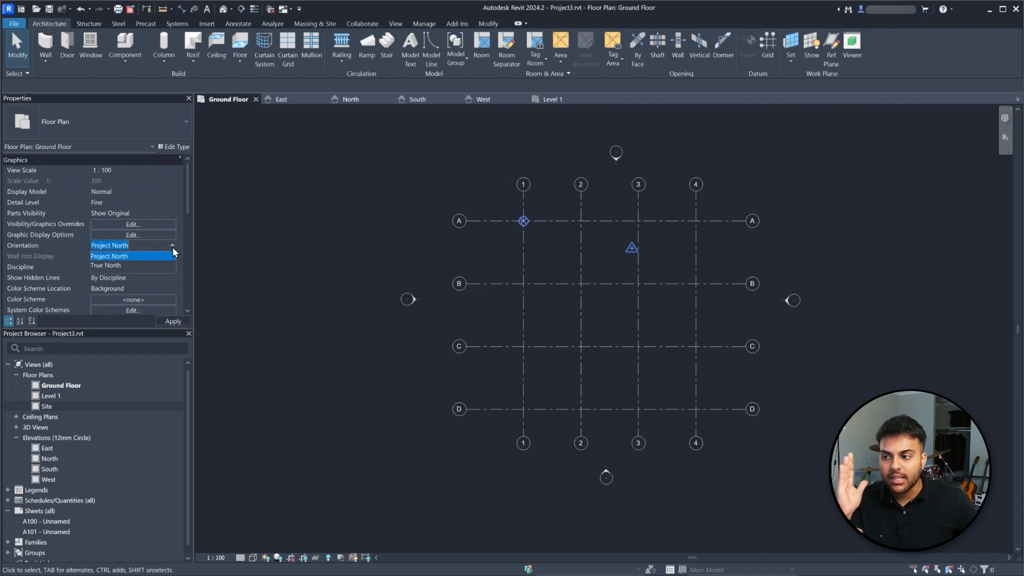
{"action": "left_click", "coordinate": [120, 267]}
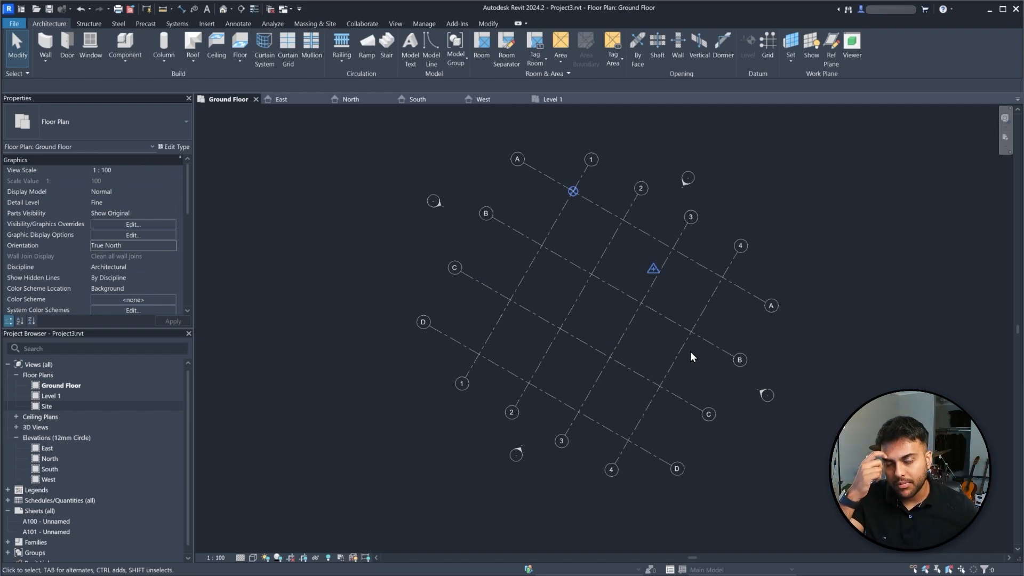
- Move the clipped survey point into the bay between grids B–C and 2–3, and select the project base point to check its shared coordinates
{"action": "left_click", "coordinate": [654, 271]}
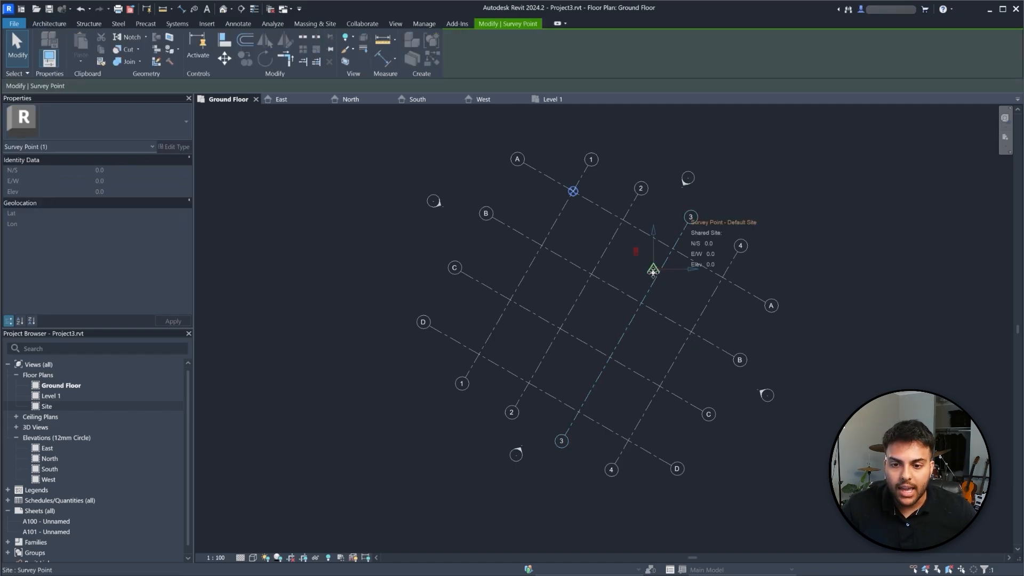
{"action": "left_click_drag", "start_coordinate": [653, 268], "coordinate": [597, 308]}
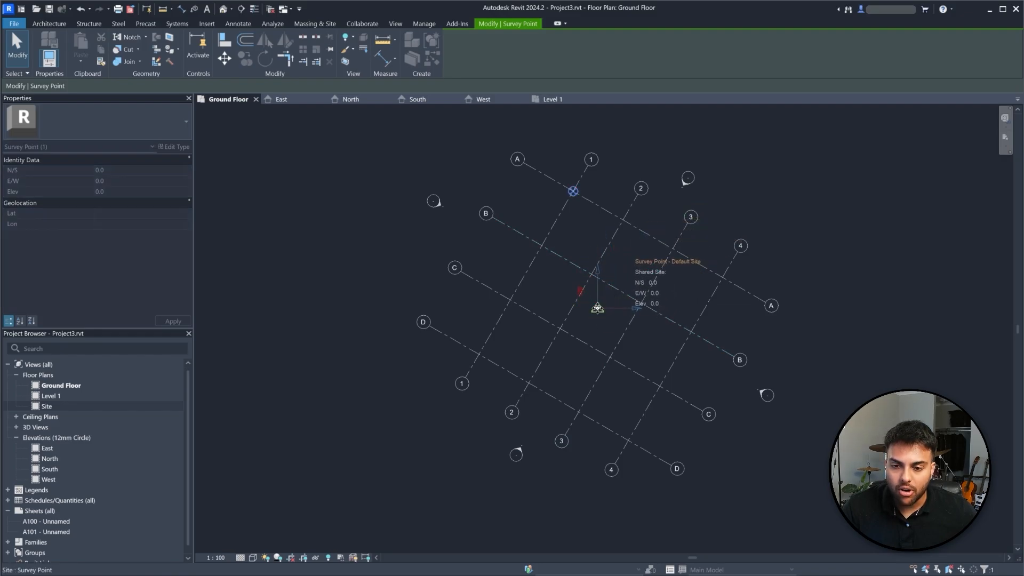
{"action": "left_click", "coordinate": [573, 190]}
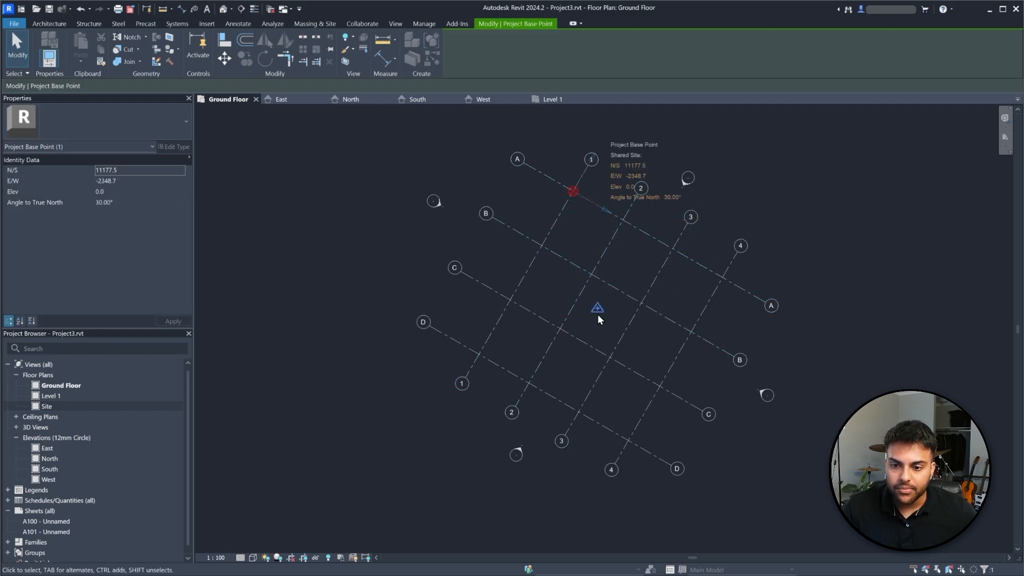
{"action": "key", "text": "Escape"}
{"action": "left_click", "coordinate": [572, 192]}
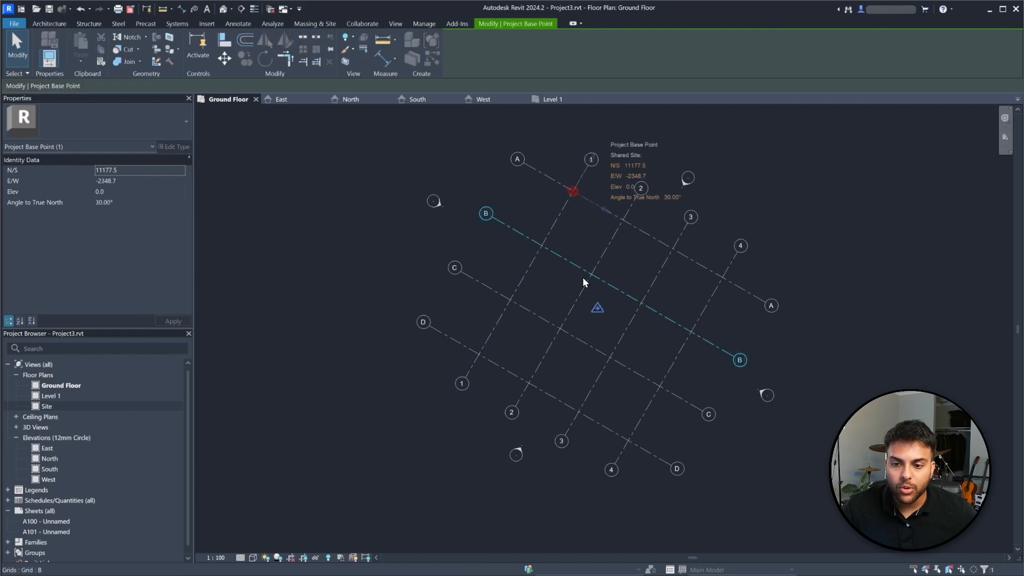
- Shift the clipped survey point toward grid A and back between grids B and C, check the project base point's coordinates, and deselect
{"action": "left_click", "coordinate": [597, 309]}
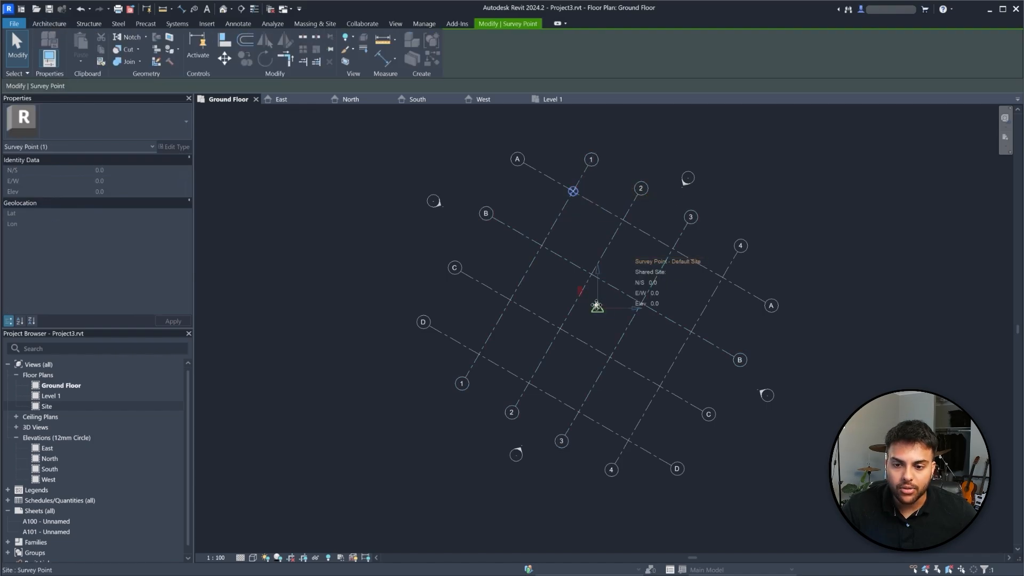
{"action": "left_click_drag", "start_coordinate": [597, 308], "coordinate": [634, 240]}
{"action": "left_click", "coordinate": [575, 190]}
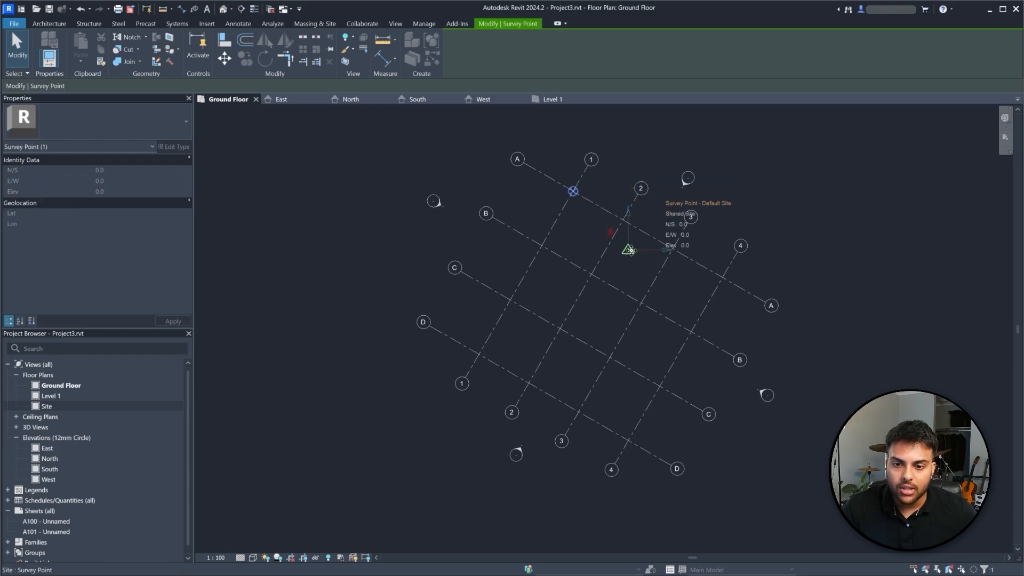
{"action": "left_click_drag", "start_coordinate": [627, 251], "coordinate": [595, 312]}
{"action": "left_click", "coordinate": [574, 192]}
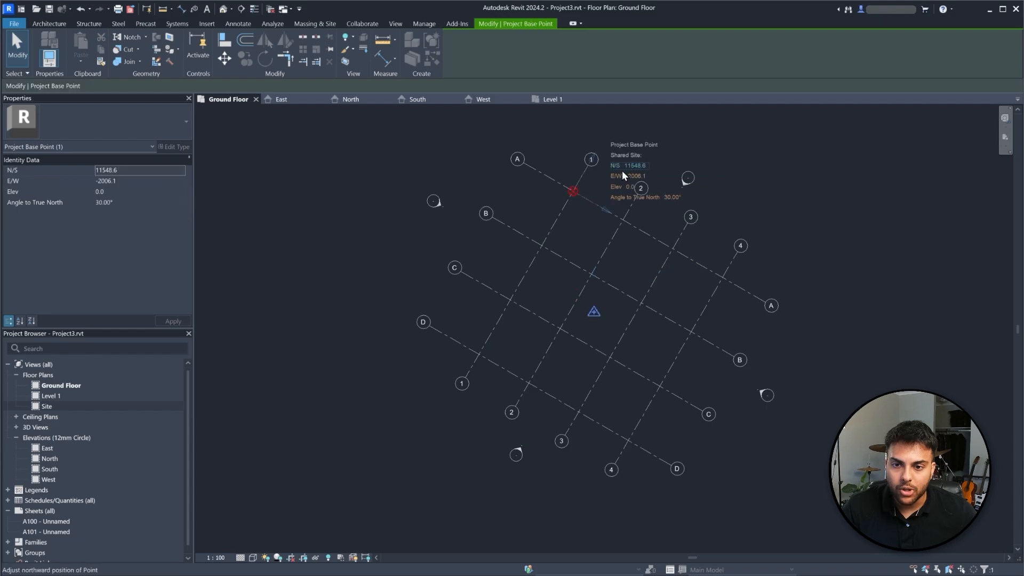
{"action": "left_click", "coordinate": [747, 211]}
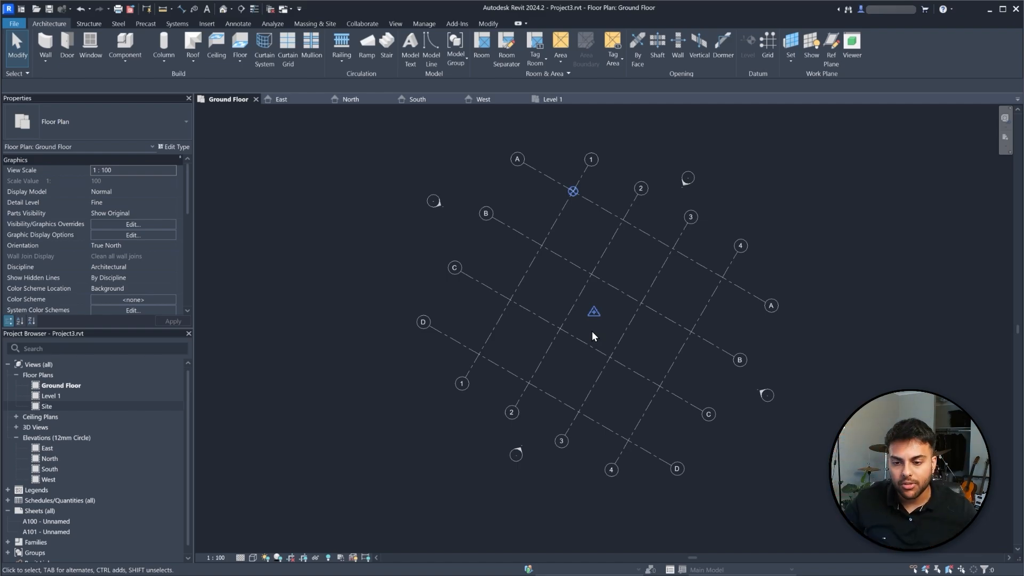
- Unclip the survey point and move it about 7709 mm east and 2598 mm north, into the bay between grids A–B and 3–4
{"action": "left_click", "coordinate": [595, 312]}
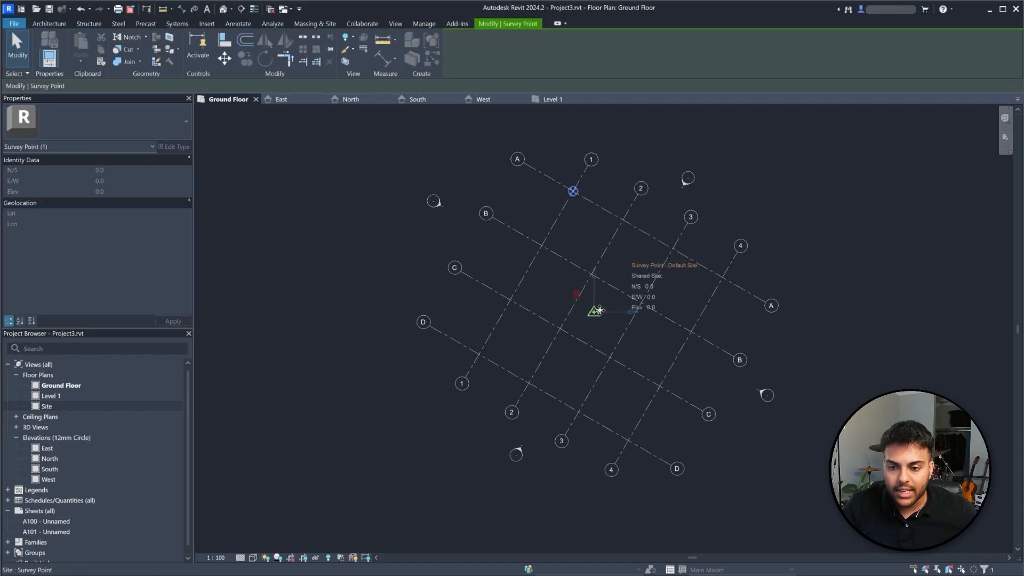
{"action": "left_click", "coordinate": [576, 295]}
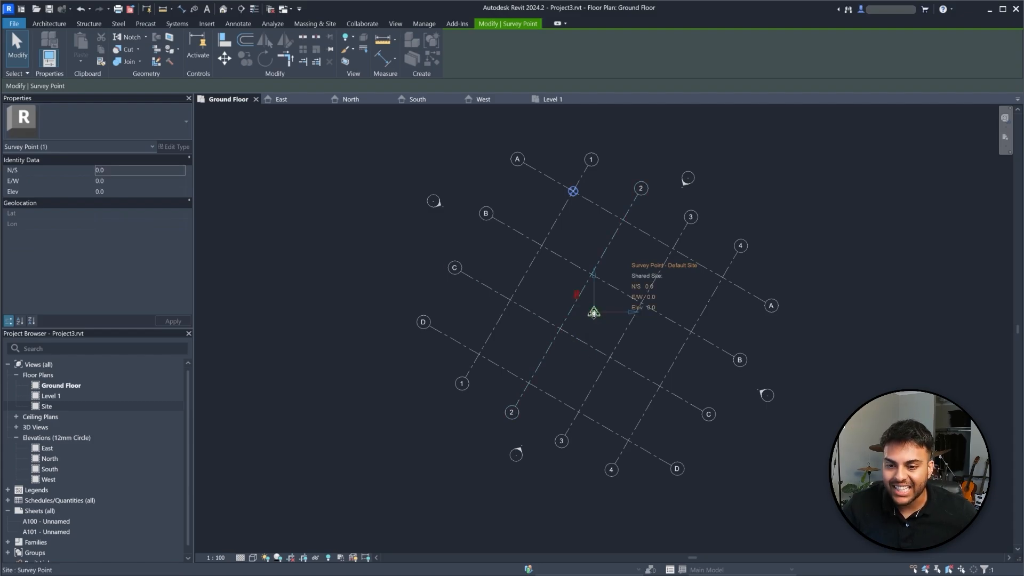
{"action": "left_click_drag", "start_coordinate": [596, 312], "coordinate": [674, 285]}
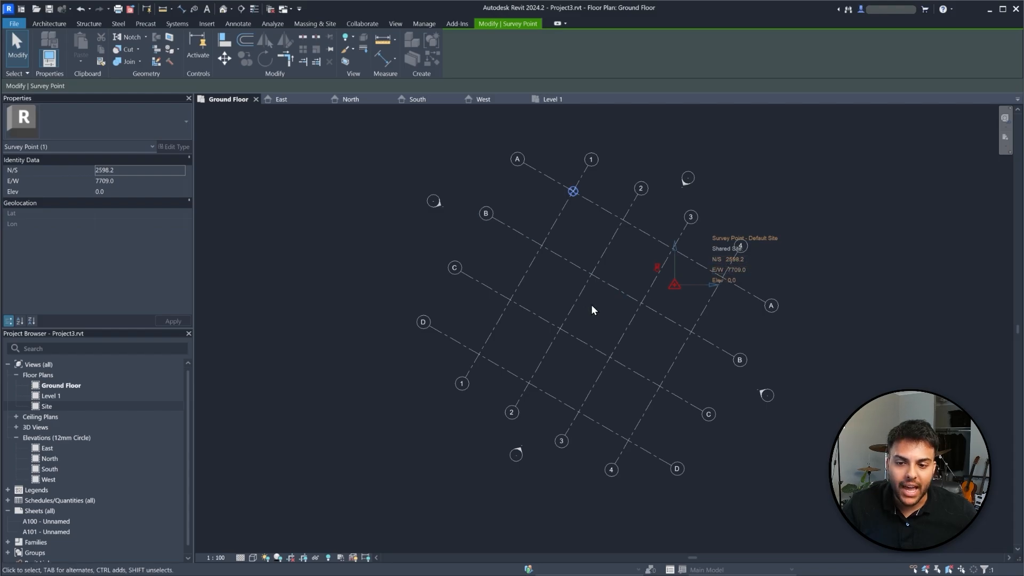
- Set the unclipped survey point's N/S and E/W coordinates to 0
{"action": "left_click", "coordinate": [730, 261]}
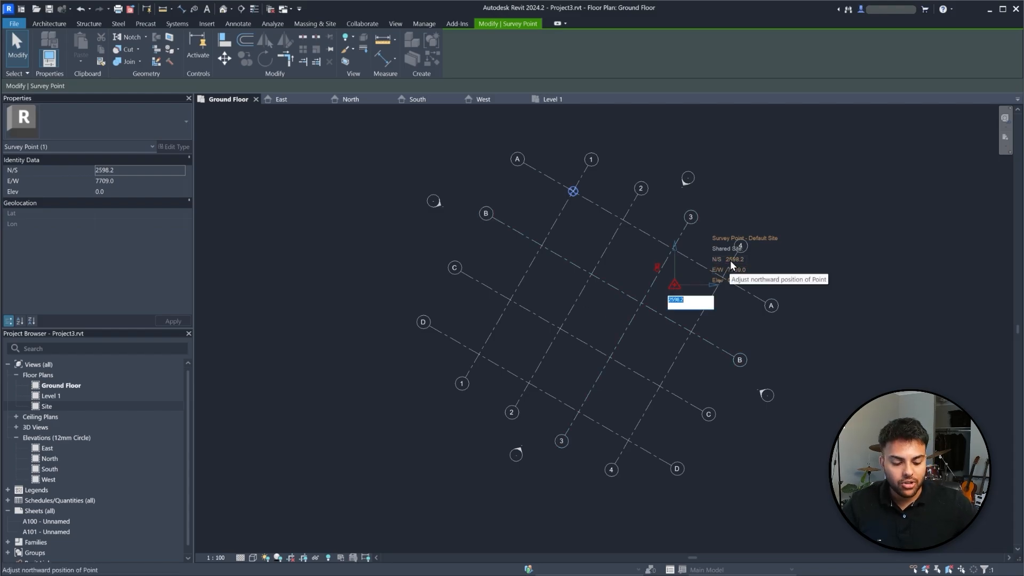
{"action": "type", "text": "0"}
{"action": "key", "text": "Return"}
{"action": "left_click", "coordinate": [735, 294]}
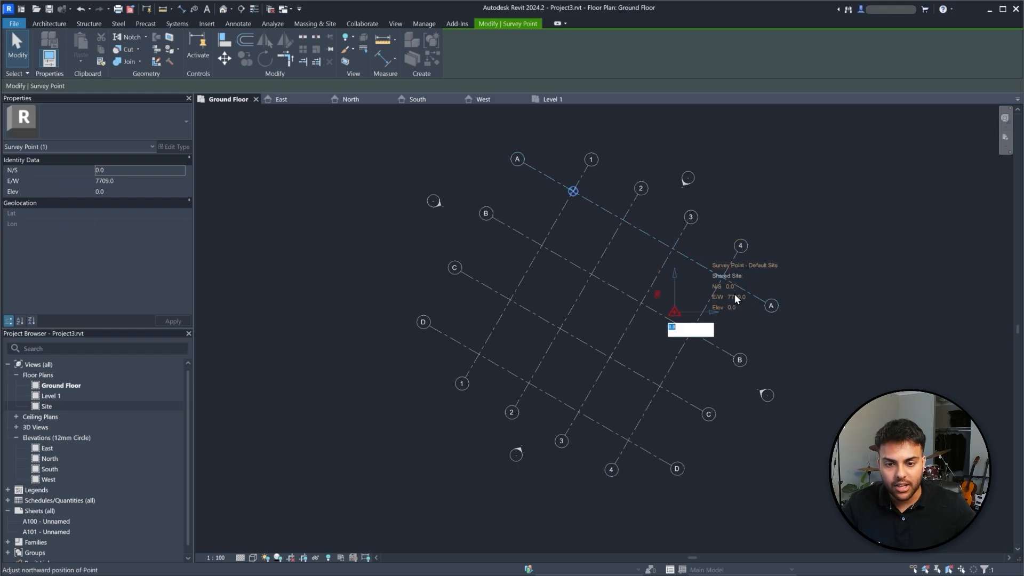
{"action": "left_click", "coordinate": [734, 296]}
{"action": "left_click", "coordinate": [736, 296]}
{"action": "type", "text": "0"}
{"action": "key", "text": "Return"}
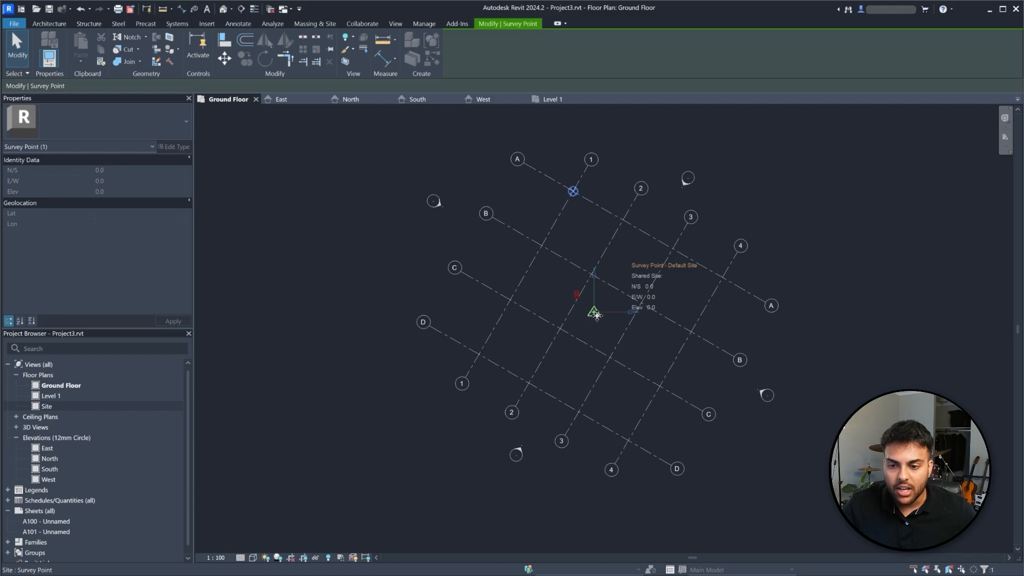
- Nudge the clipped survey point slightly within the bay between grids B–C and 2–3, and deselect it
{"action": "left_click_drag", "start_coordinate": [596, 314], "coordinate": [612, 294]}
{"action": "left_click_drag", "start_coordinate": [606, 303], "coordinate": [599, 315]}
{"action": "left_click", "coordinate": [686, 277]}
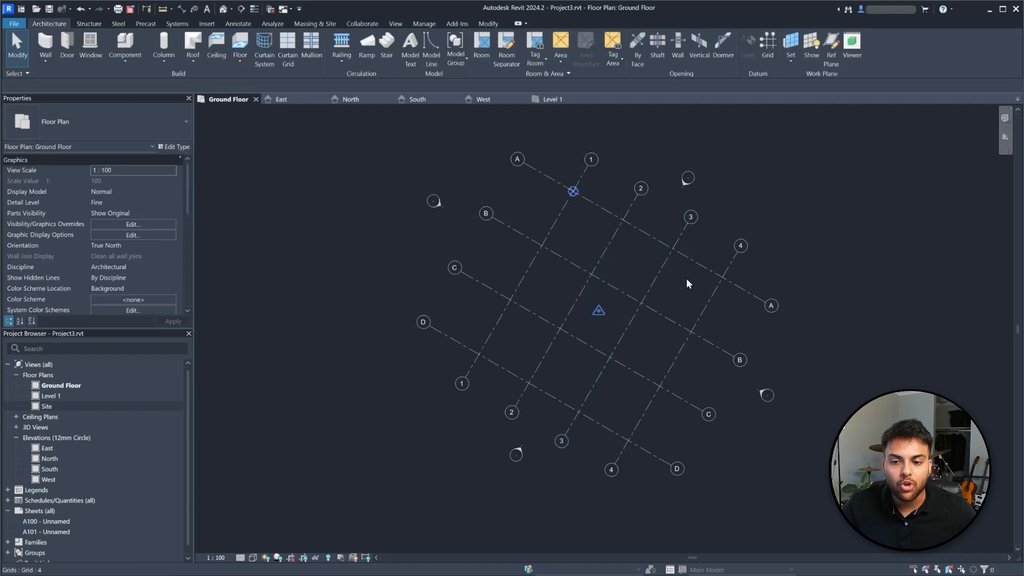
- Unclip the survey point, move it about 5139 mm north and 3540 mm east, and undo the change
{"action": "left_click", "coordinate": [599, 313]}
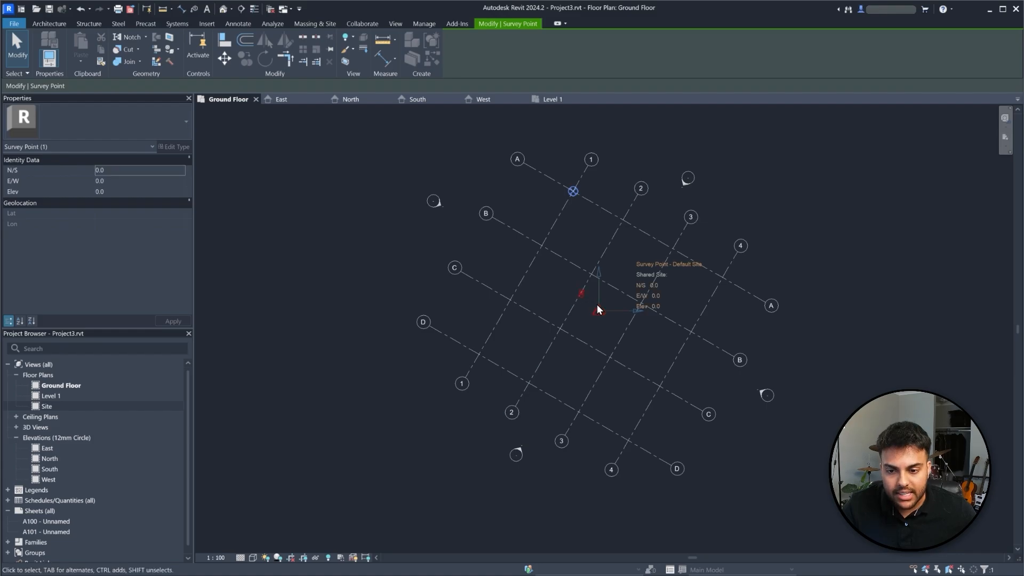
{"action": "left_click_drag", "start_coordinate": [599, 310], "coordinate": [635, 258]}
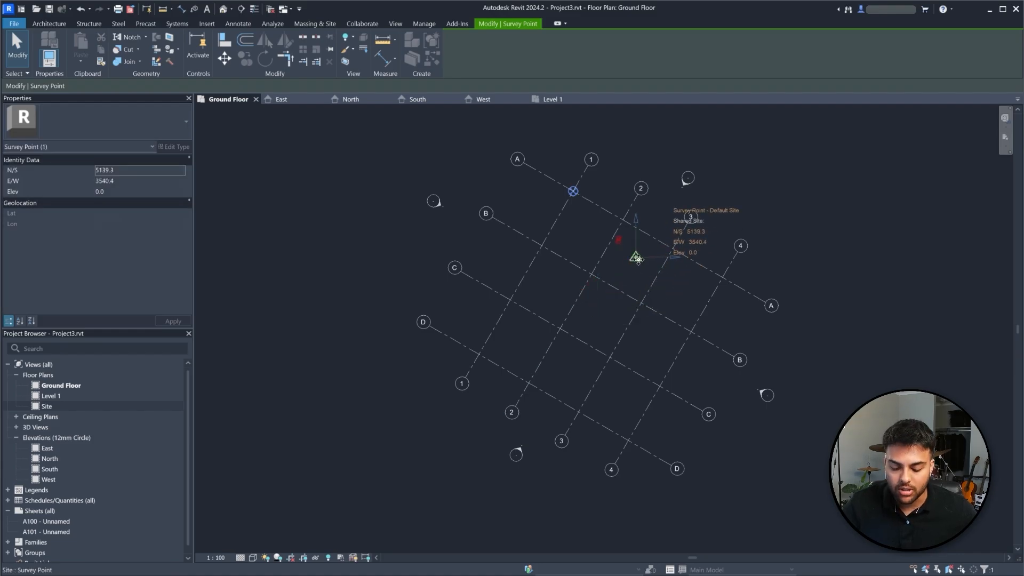
{"action": "key", "text": "ctrl+z"}
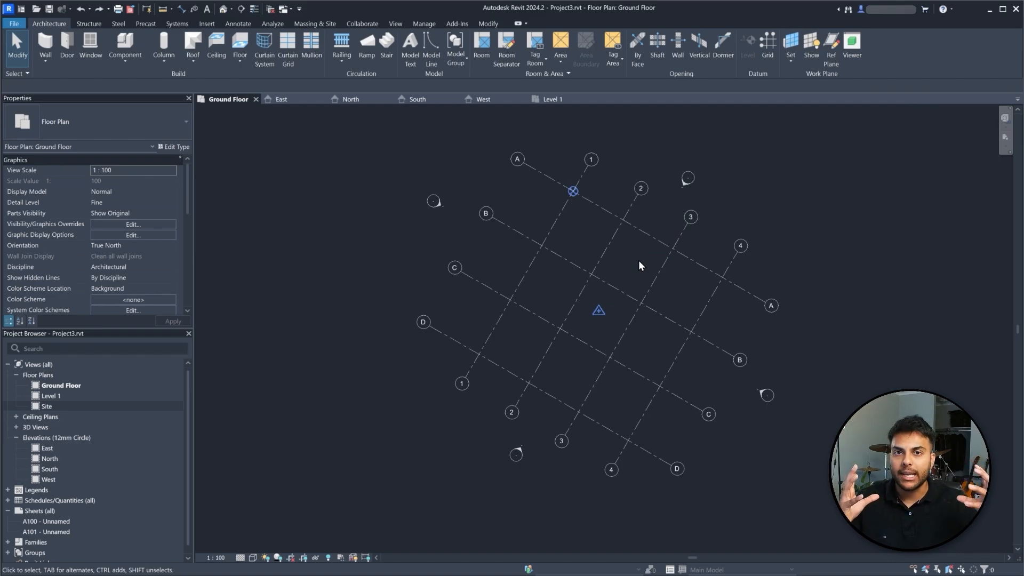
{"action": "left_click", "coordinate": [598, 309]}
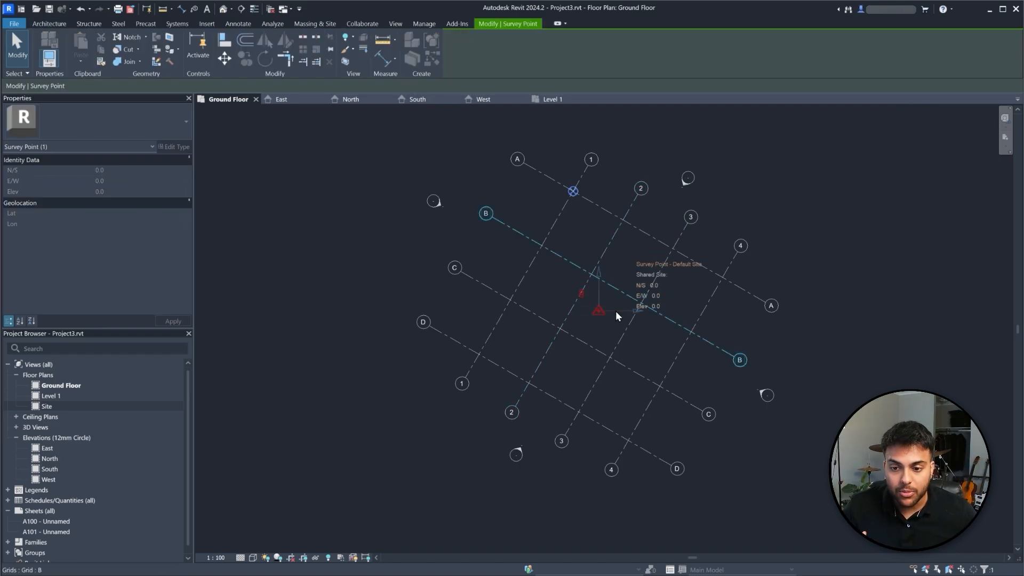
{"action": "left_click", "coordinate": [578, 338]}
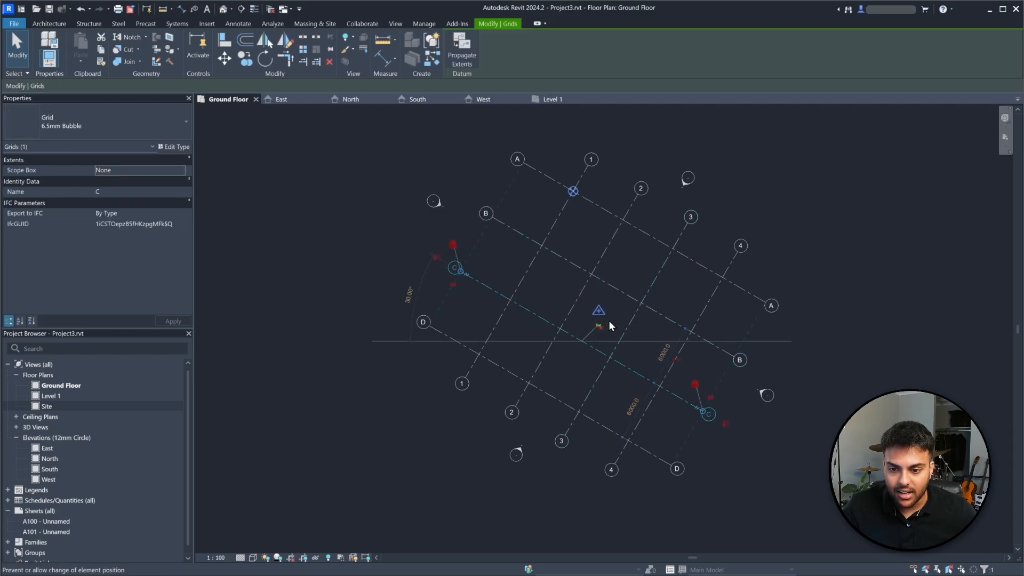
{"action": "key", "text": "Escape"}
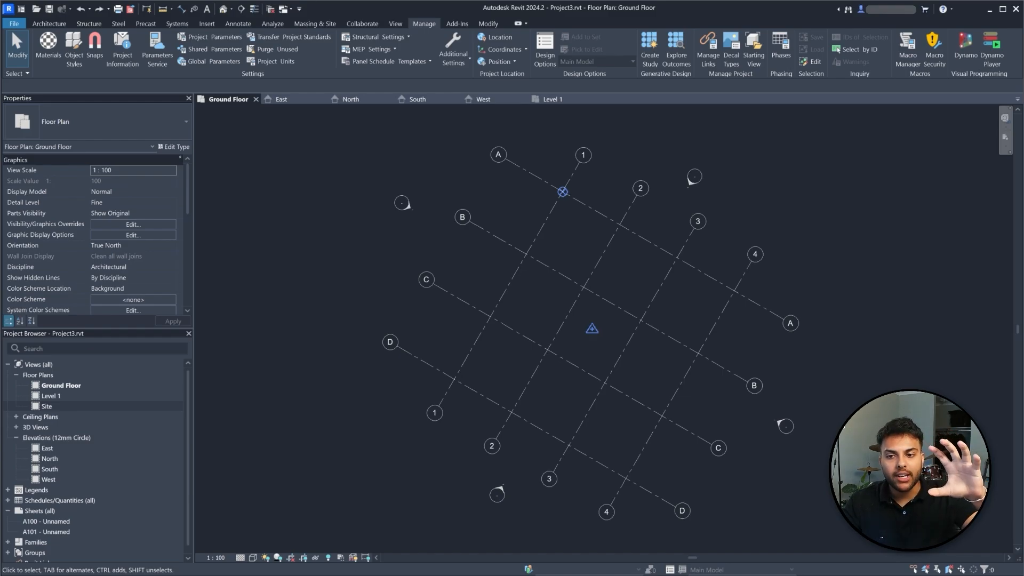
- Select the project base point and bring up the site image to review its northing, easting, ground floor elevation and north angle
{"action": "left_click", "coordinate": [563, 194]}
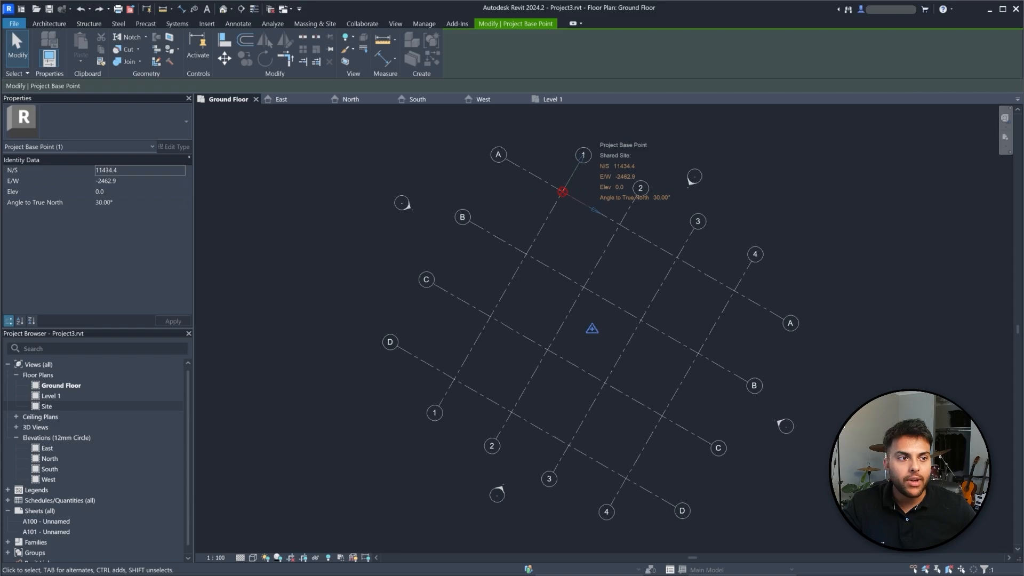
{"action": "left_click_drag", "start_coordinate": [1023, 107], "coordinate": [371, 103]}
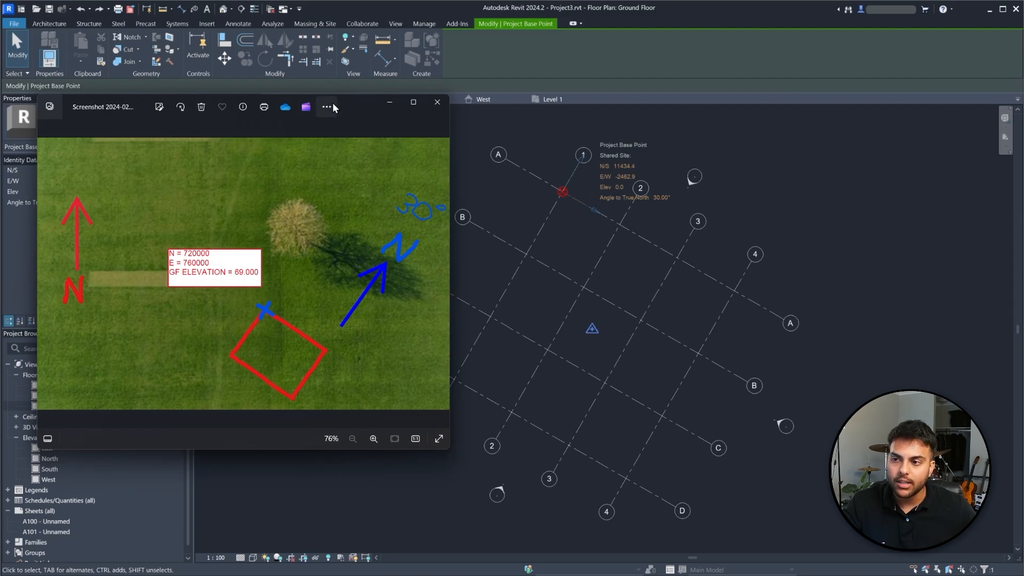
{"action": "left_click_drag", "start_coordinate": [337, 105], "coordinate": [1023, 139]}
- Set the project base point's N/S coordinate to 8 and deselect it
{"action": "left_click", "coordinate": [628, 166]}
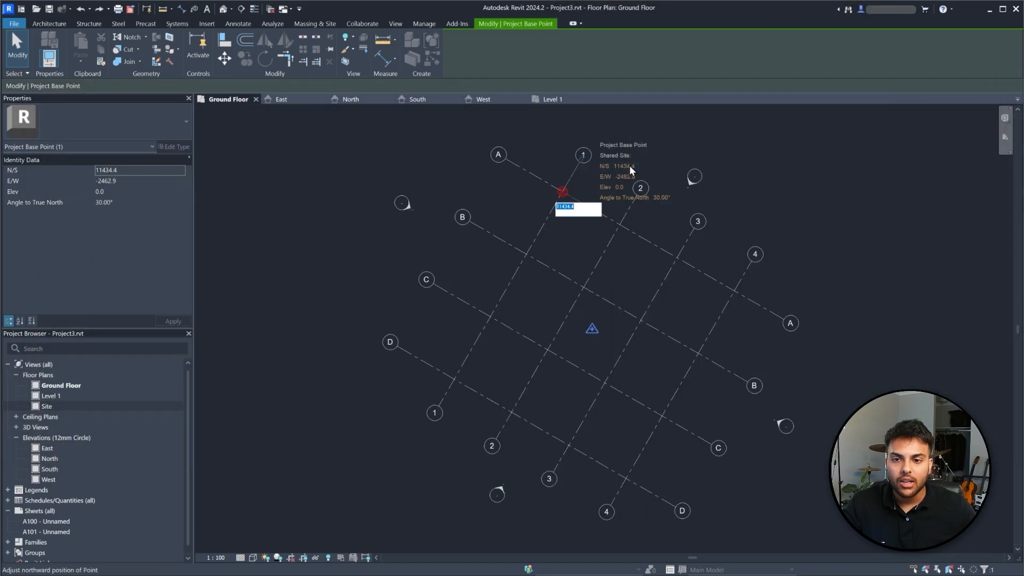
{"action": "type", "text": "0"}
{"action": "key", "text": "Return"}
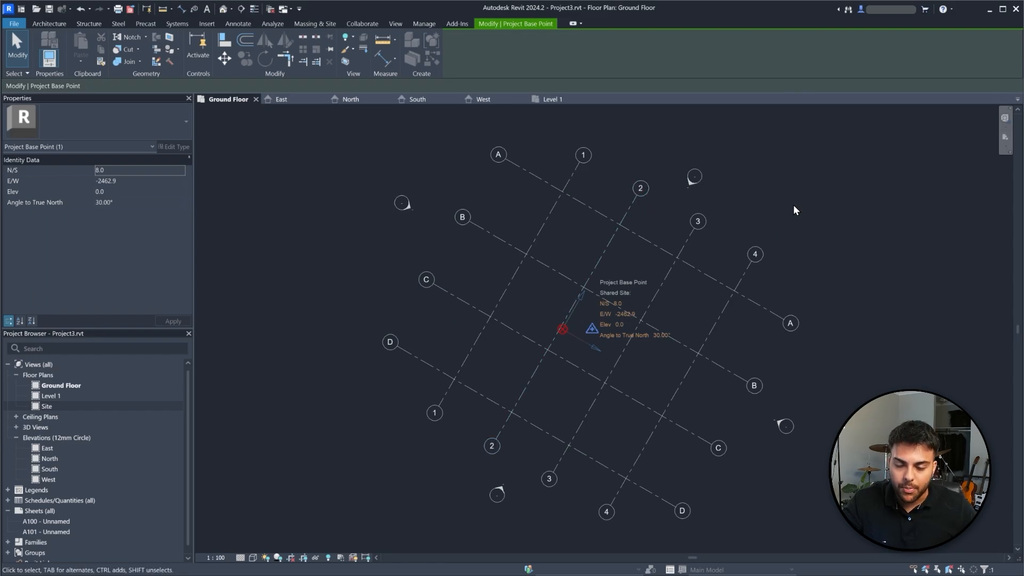
{"action": "key", "text": "Escape"}
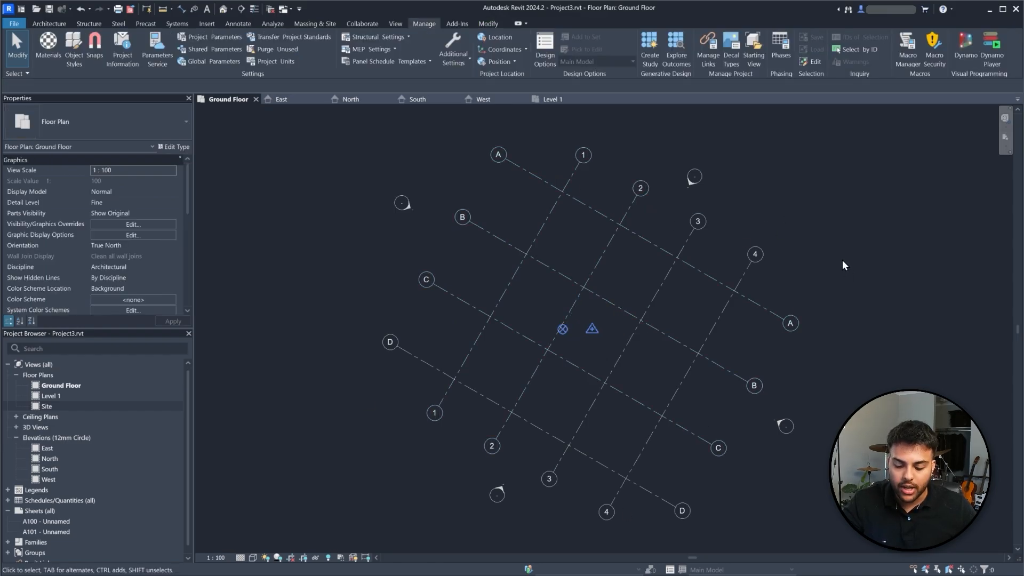
{"action": "left_click", "coordinate": [514, 61]}
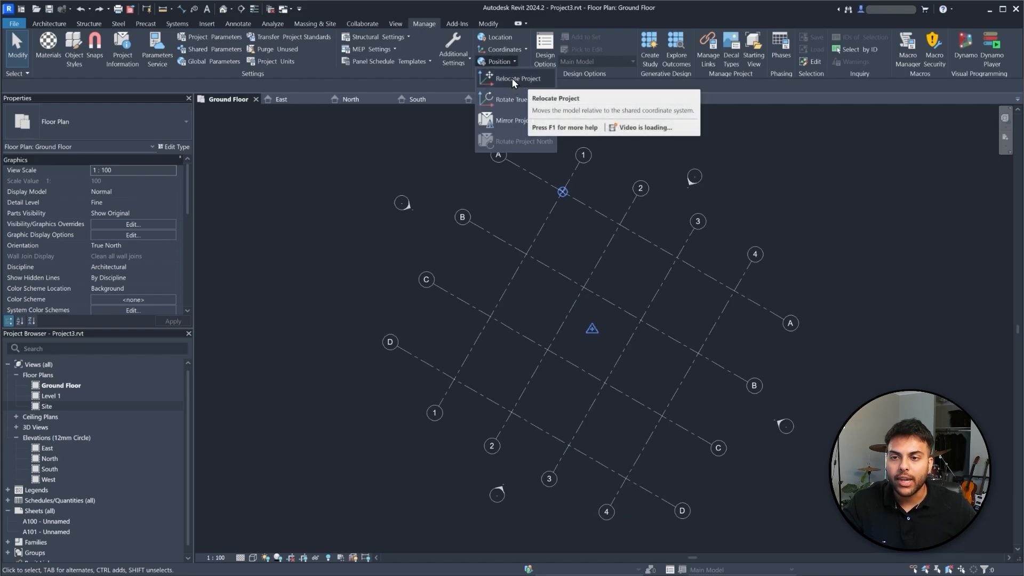
{"action": "left_click", "coordinate": [431, 25]}
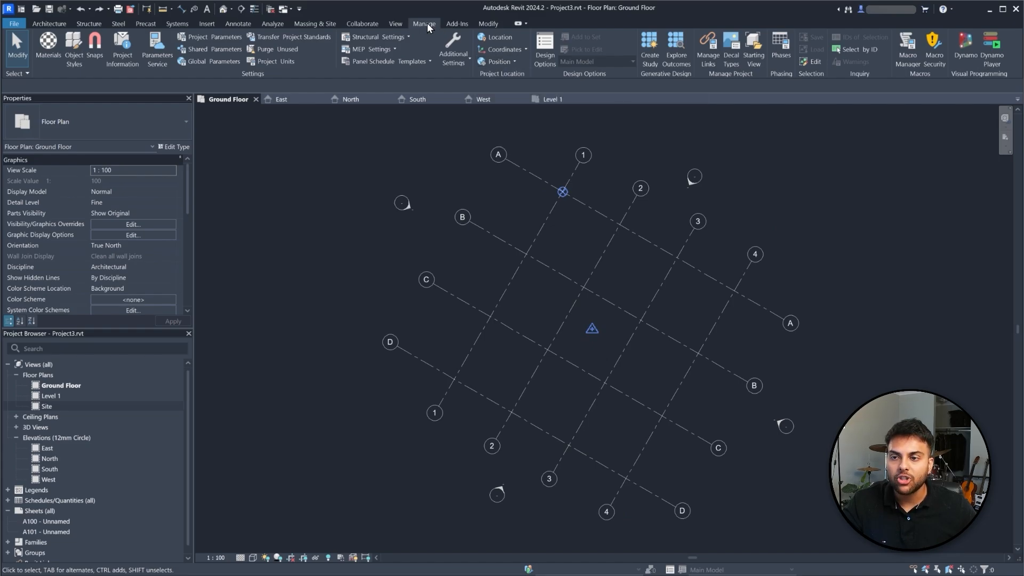
{"action": "left_click", "coordinate": [513, 63]}
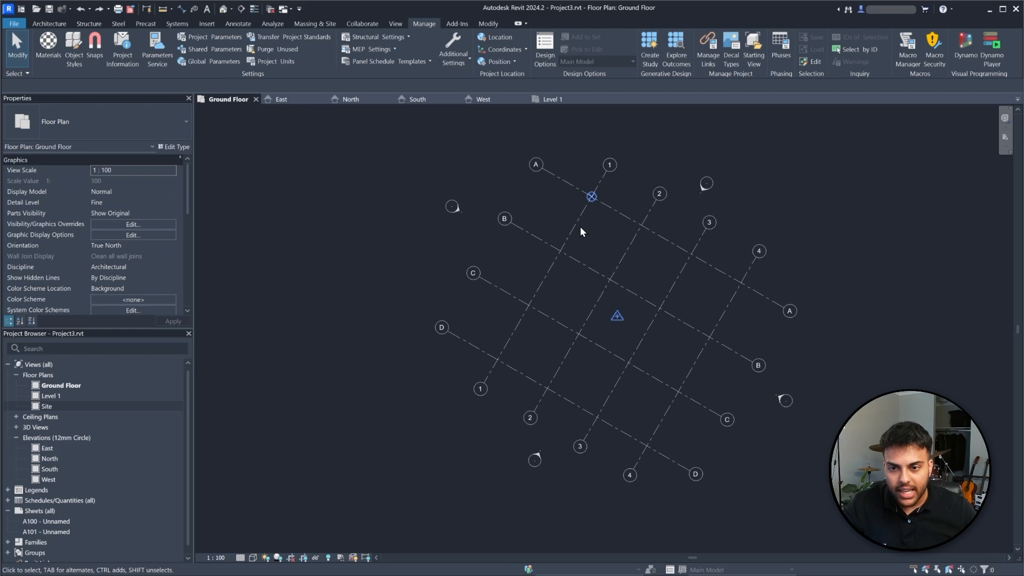
- Check the coordinates in the site image, and move the clipped survey point onto the project base point at grid intersection A/1
{"action": "left_click", "coordinate": [617, 317]}
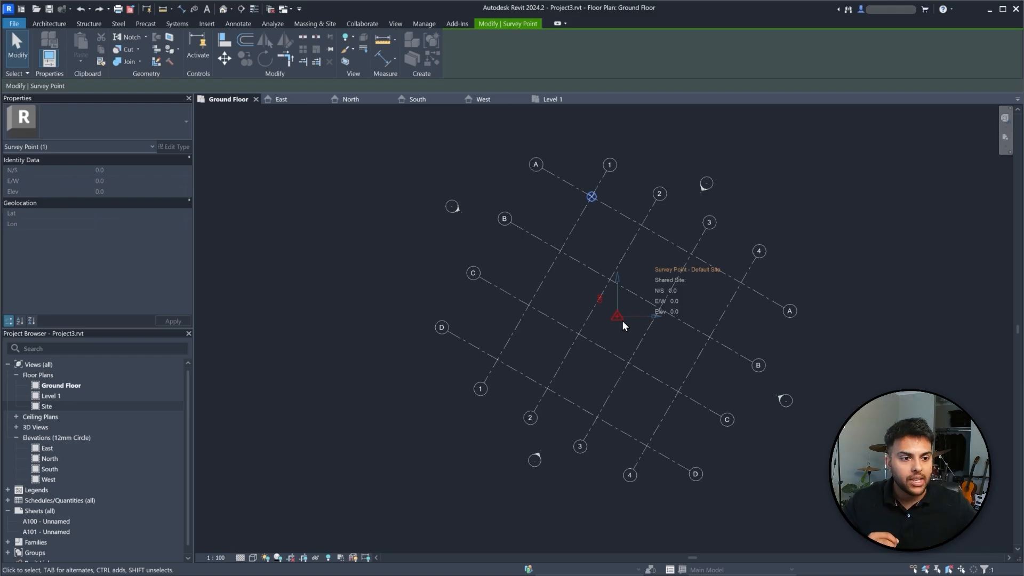
{"action": "key", "text": "alt+Tab"}
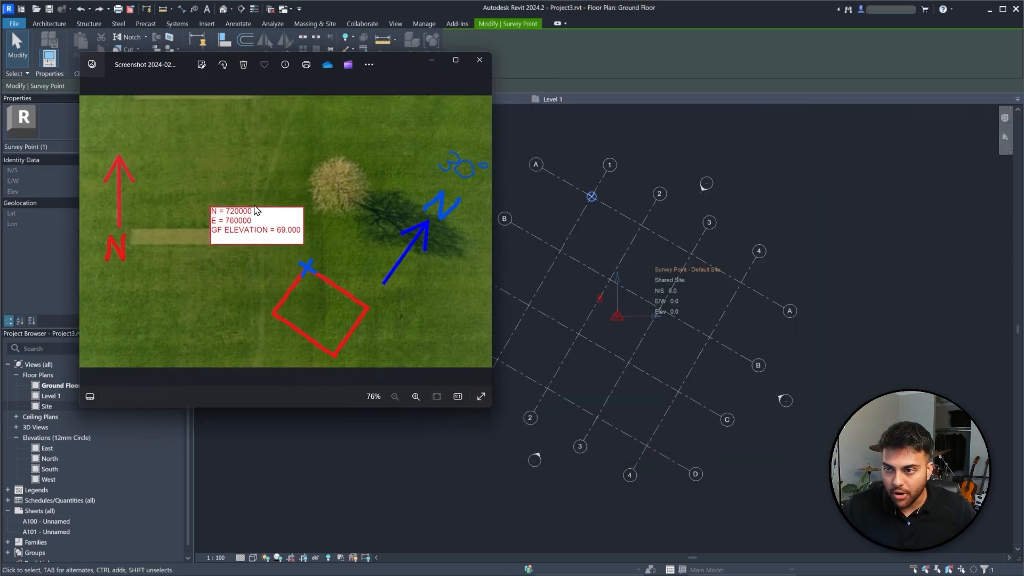
{"action": "key", "text": "alt+Tab"}
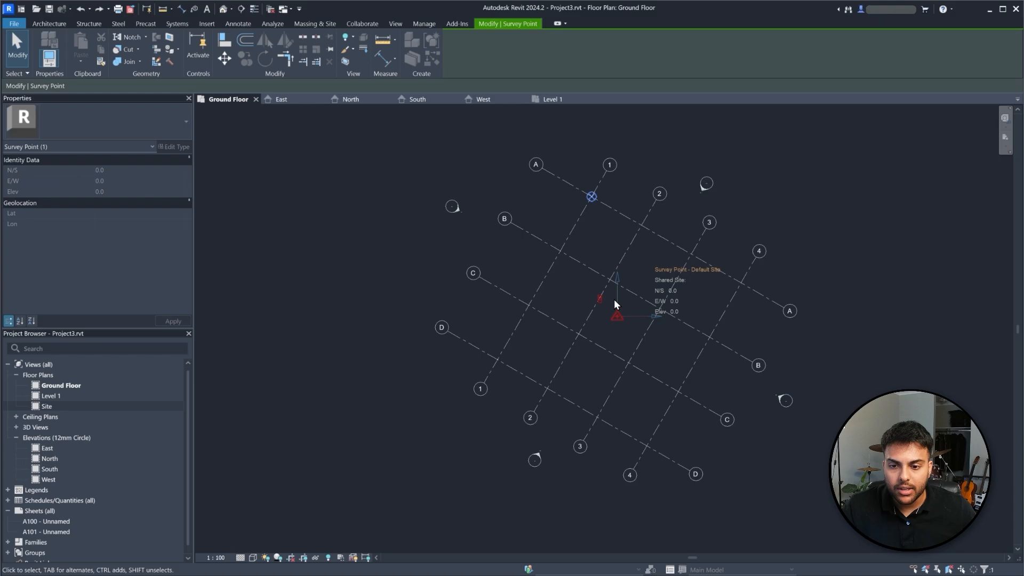
{"action": "left_click_drag", "start_coordinate": [614, 315], "coordinate": [591, 197]}
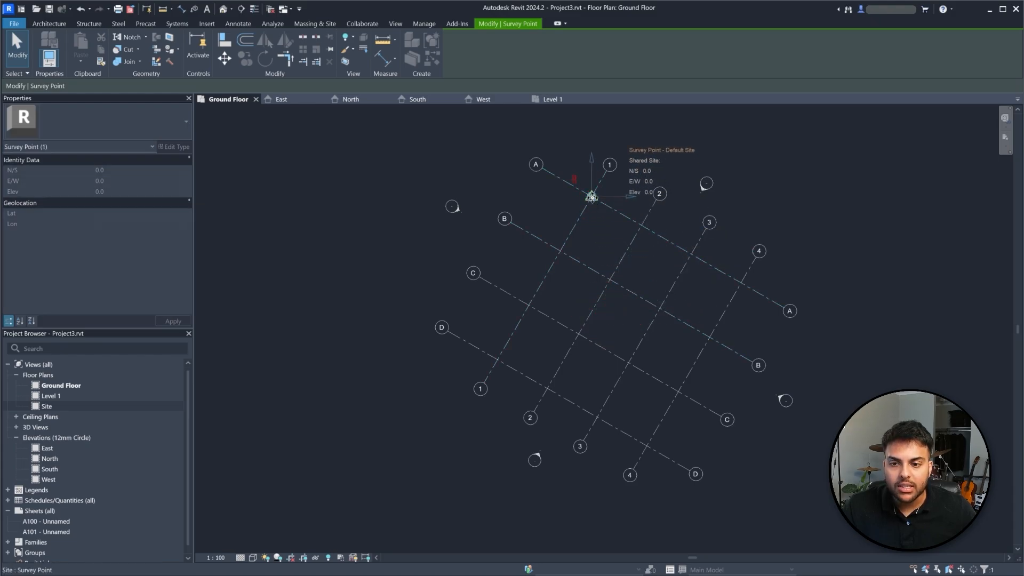
- Select the project base point at grid intersection A/1 to check its shared coordinates and angle to true north, and deselect it
{"action": "left_click", "coordinate": [600, 212]}
{"action": "left_click", "coordinate": [591, 197]}
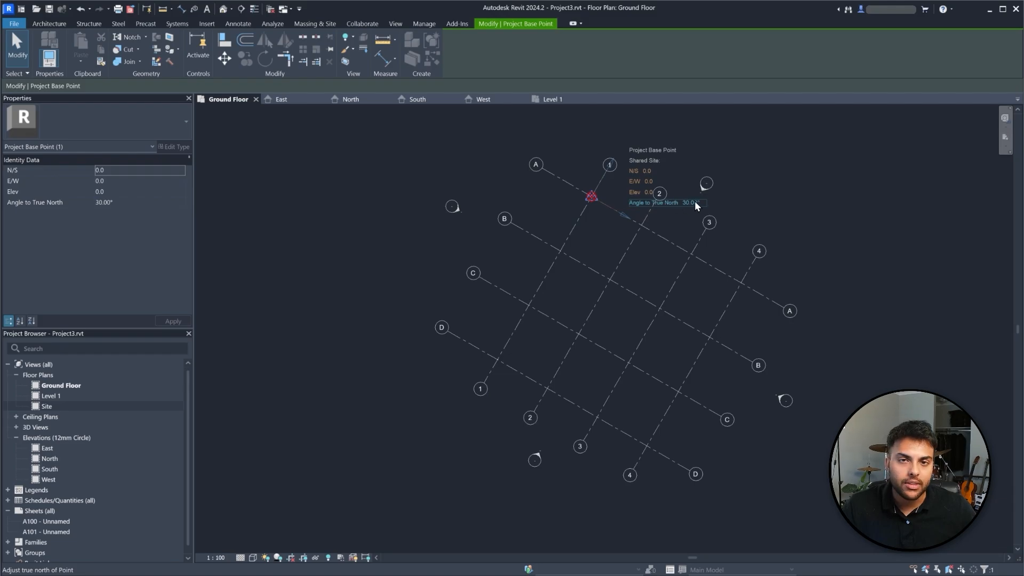
{"action": "left_click", "coordinate": [798, 204]}
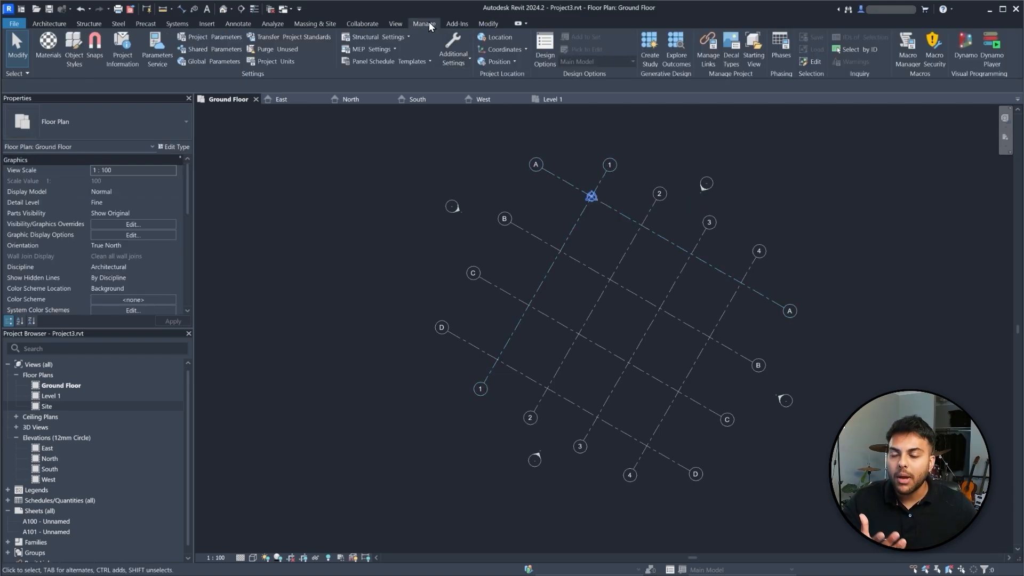
- Relocate the project 720000 mm straight north, starting from the survey point at grid intersection A/1
{"action": "left_click", "coordinate": [514, 64]}
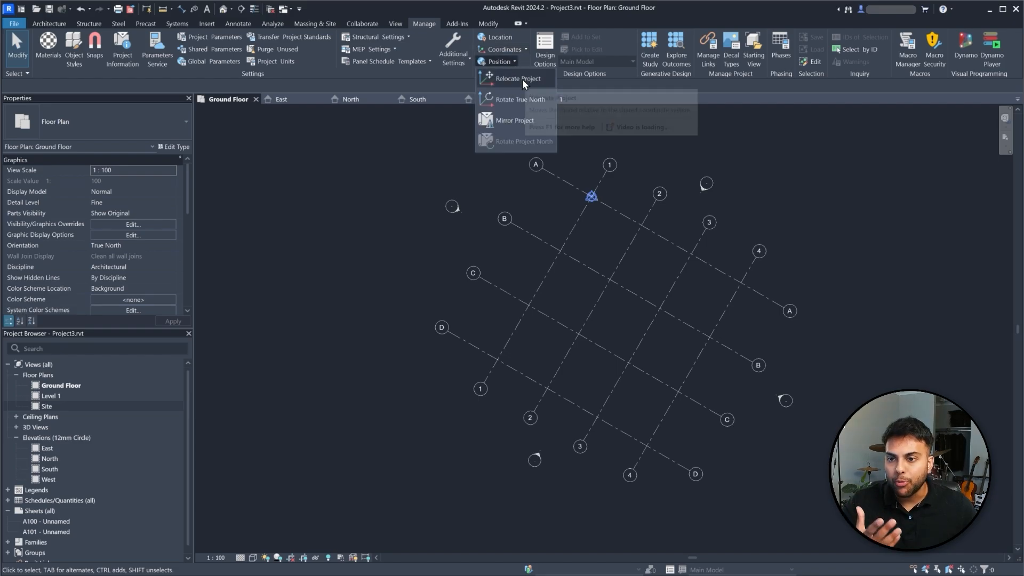
{"action": "left_click", "coordinate": [523, 79]}
{"action": "scroll", "coordinate": [589, 203], "scroll_direction": "up", "scroll_amount": 5}
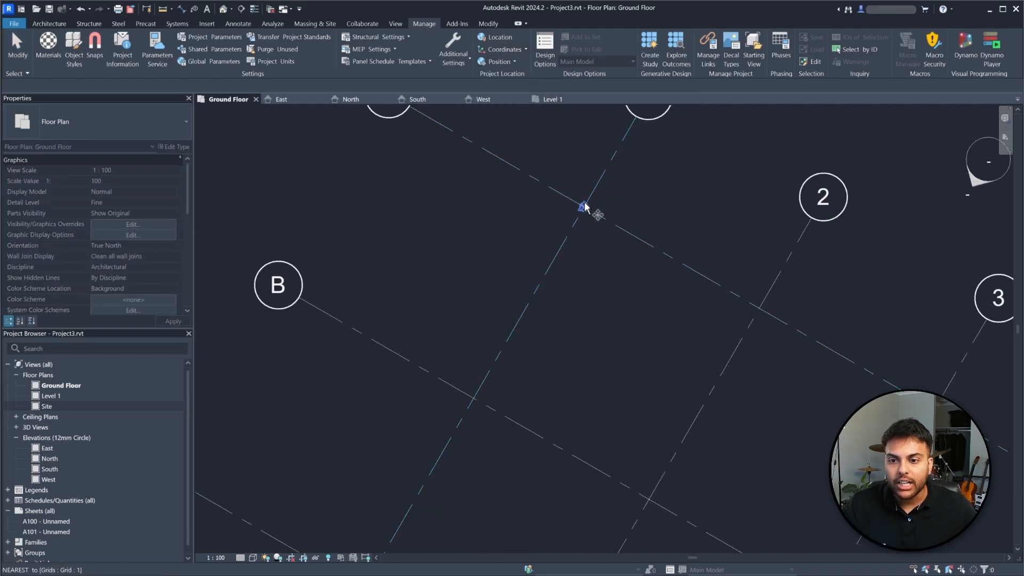
{"action": "scroll", "coordinate": [585, 209], "scroll_direction": "up", "scroll_amount": 2}
{"action": "left_click", "coordinate": [583, 208]}
{"action": "scroll", "coordinate": [584, 212], "scroll_direction": "down", "scroll_amount": 3}
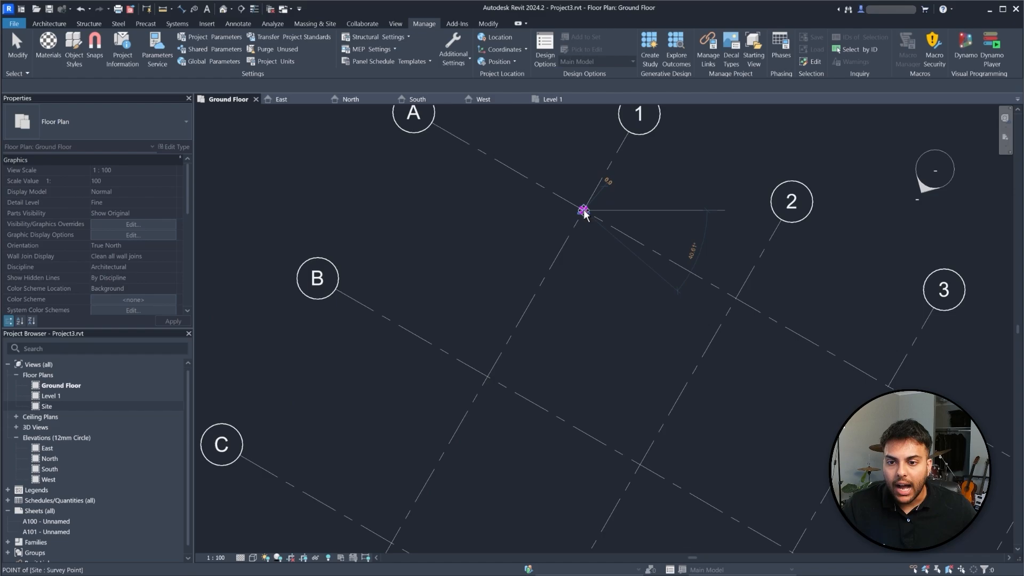
{"action": "scroll", "coordinate": [583, 212], "scroll_direction": "down", "scroll_amount": 4}
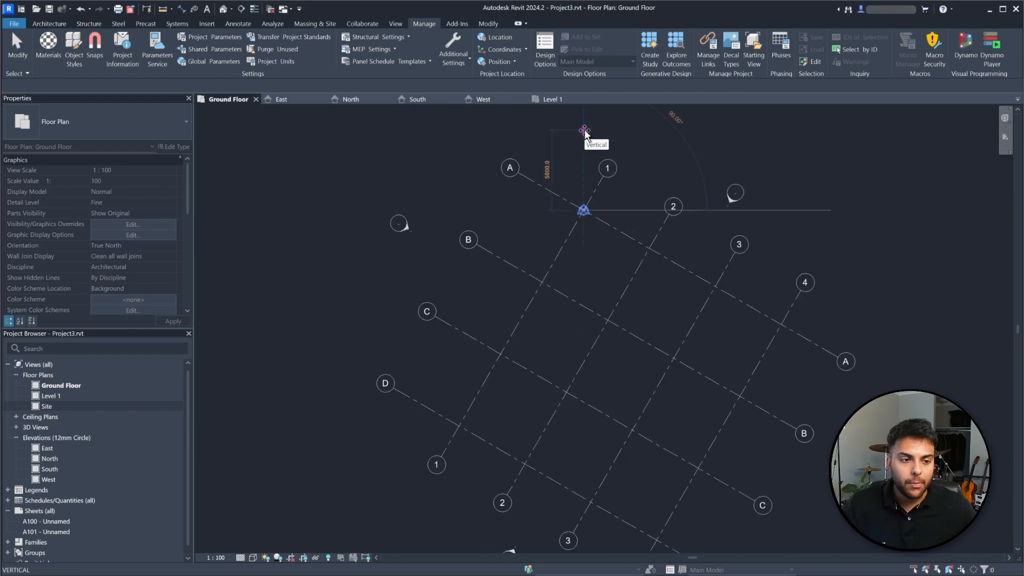
{"action": "type", "text": "72"}
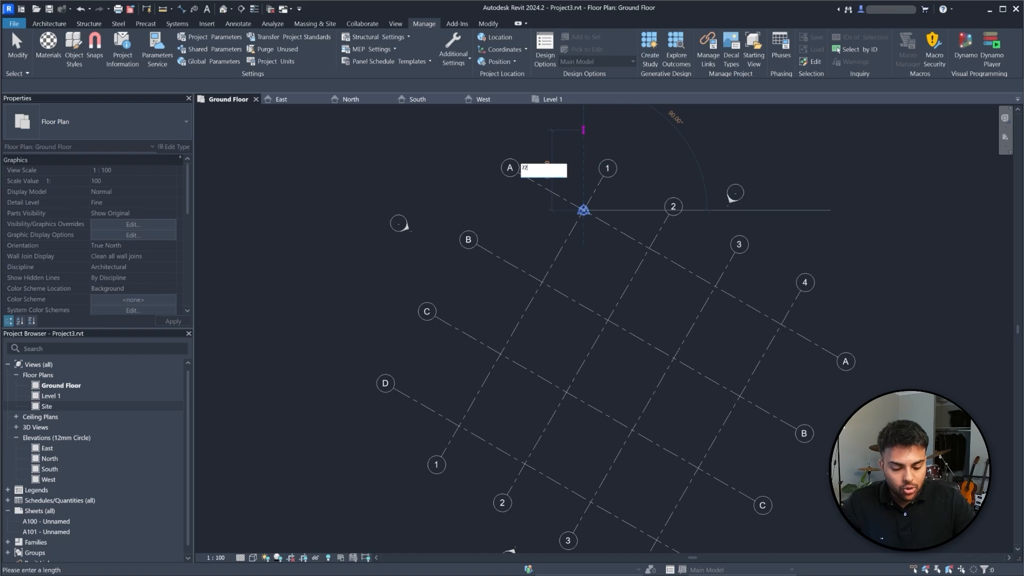
{"action": "type", "text": "0000\\"}
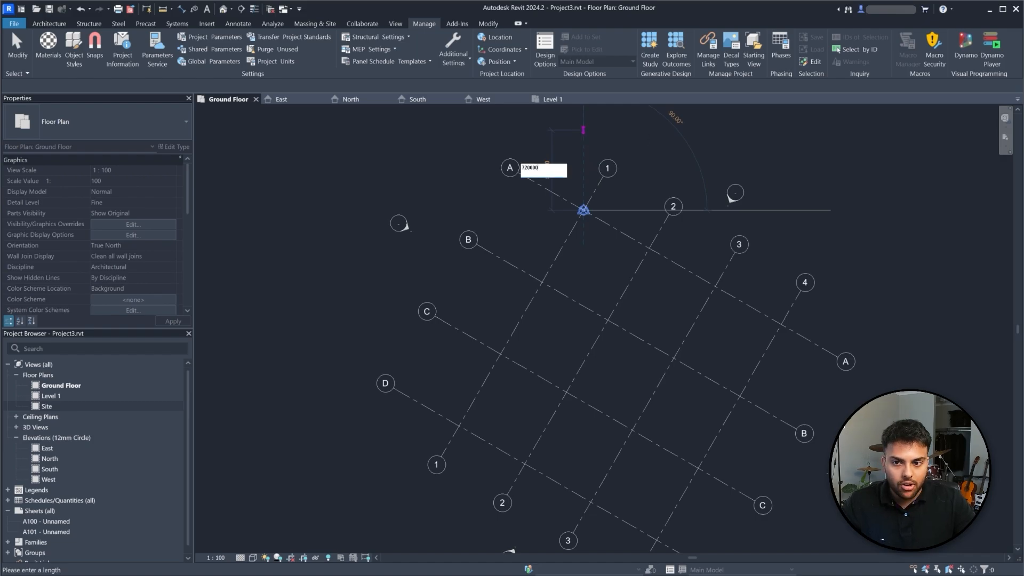
{"action": "key", "text": "Return"}
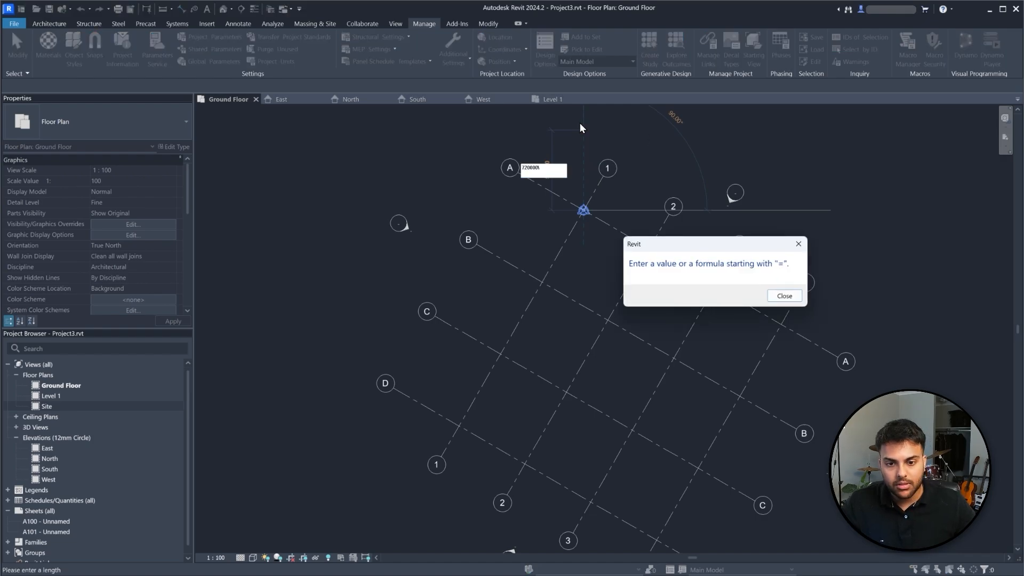
{"action": "left_click", "coordinate": [783, 296]}
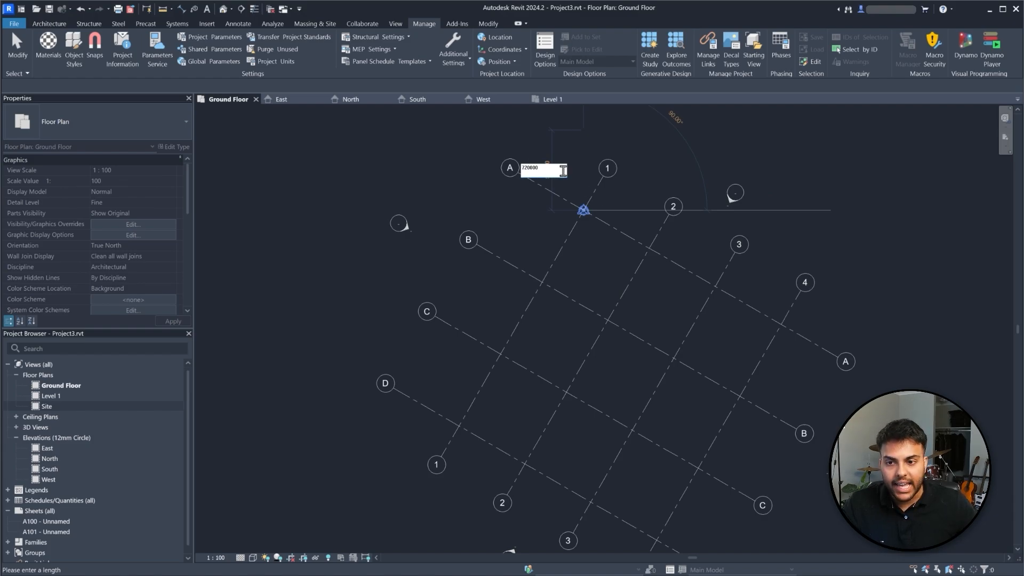
{"action": "key", "text": "Return"}
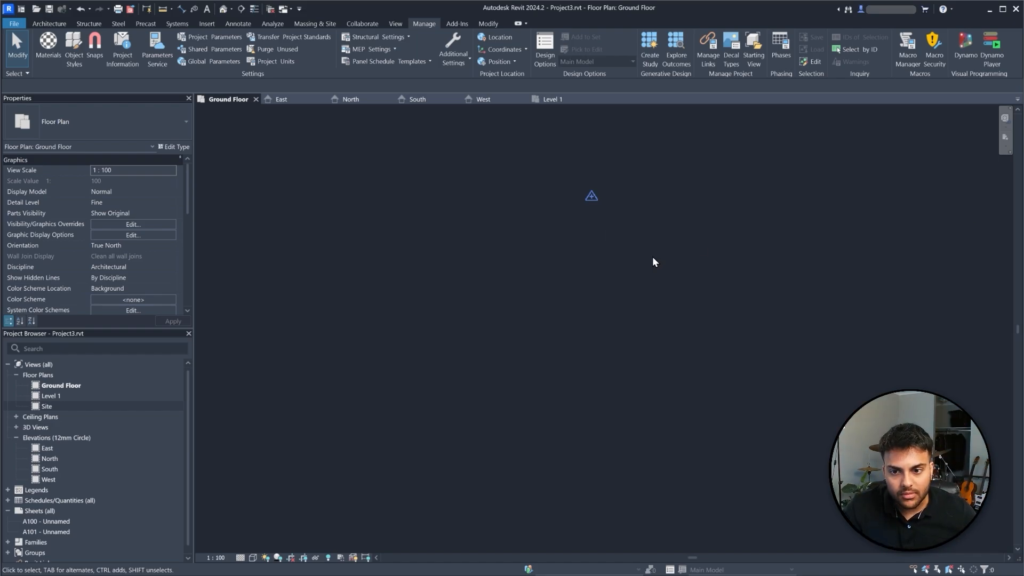
- Inspect the shared coordinates of the survey point and of the project base point at grid intersection A/1
{"action": "left_click", "coordinate": [592, 198]}
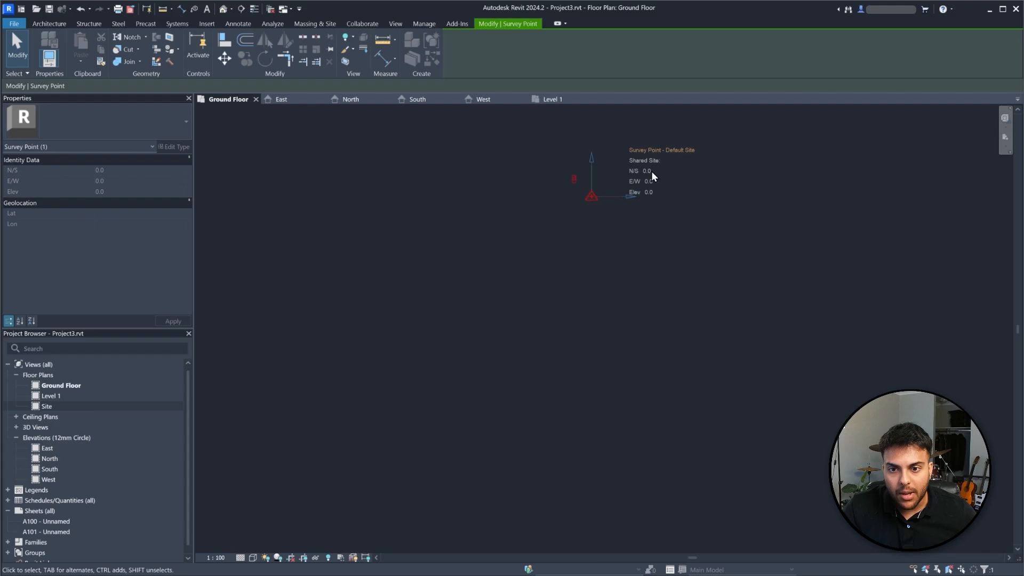
{"action": "left_click", "coordinate": [626, 288]}
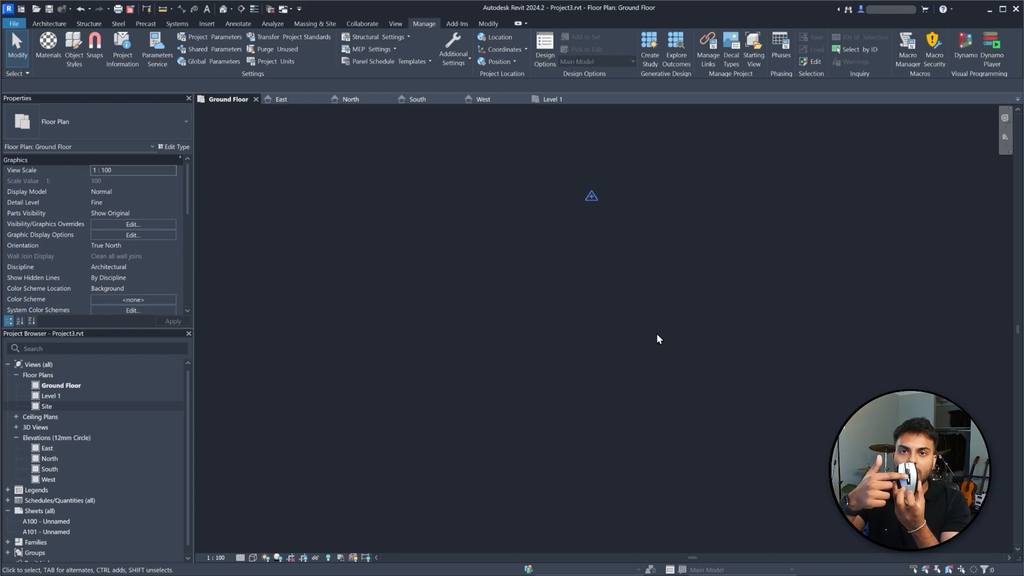
{"action": "middle_click", "coordinate": [632, 286]}
{"action": "middle_click", "coordinate": [633, 285]}
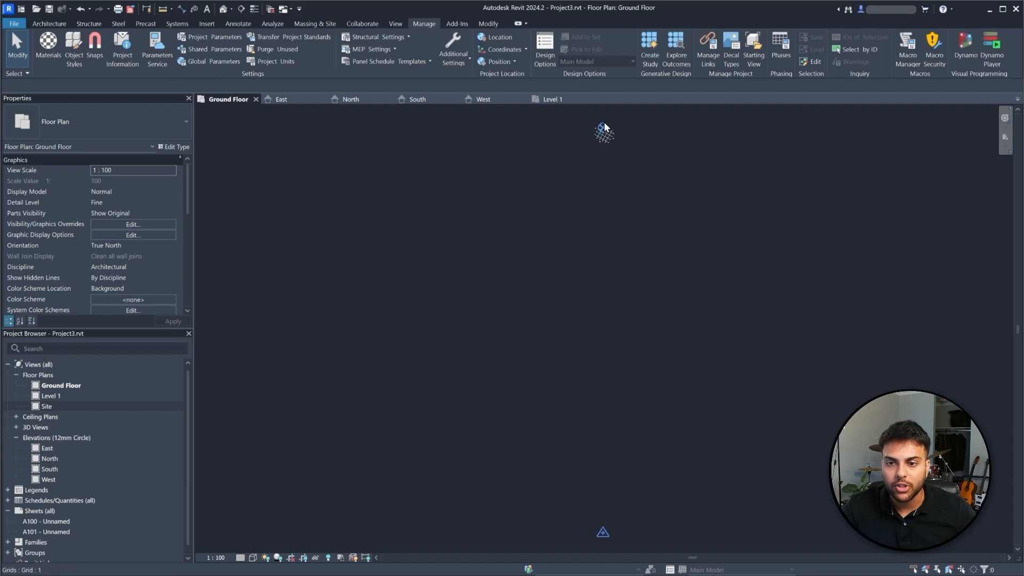
{"action": "scroll", "coordinate": [605, 122], "scroll_direction": "up", "scroll_amount": 3}
{"action": "scroll", "coordinate": [603, 131], "scroll_direction": "up", "scroll_amount": 4}
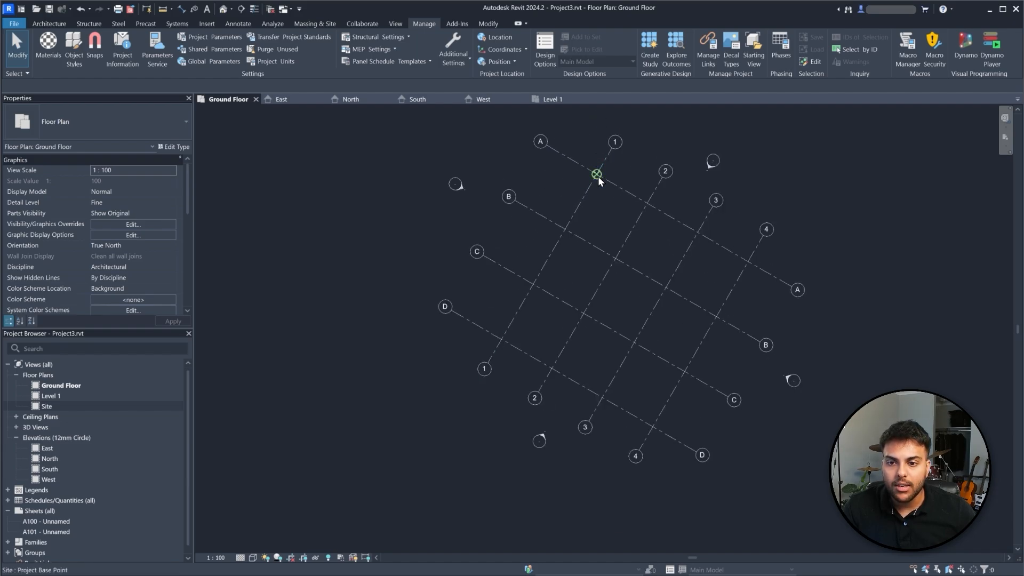
{"action": "left_click", "coordinate": [597, 175]}
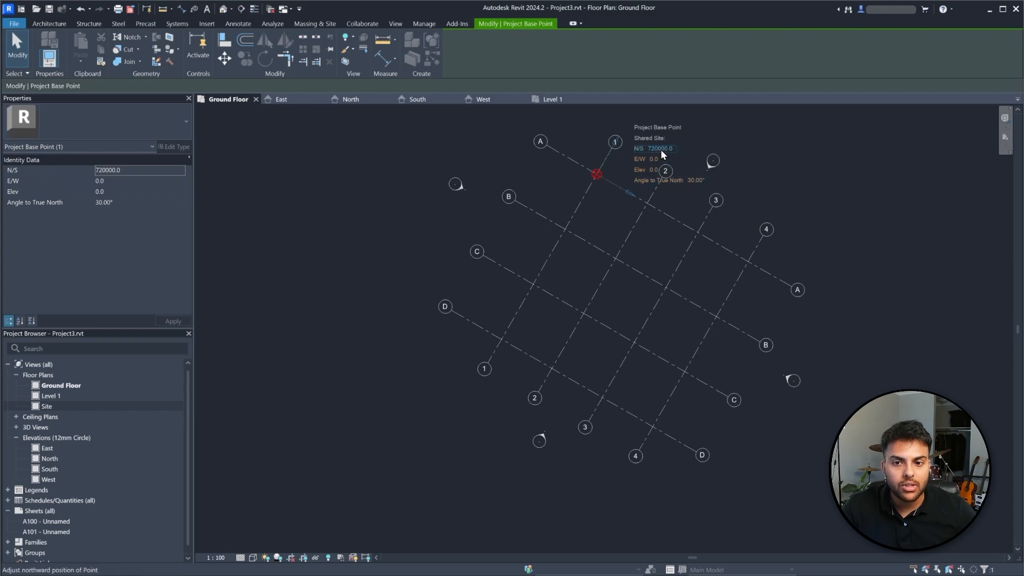
{"action": "left_click", "coordinate": [770, 185]}
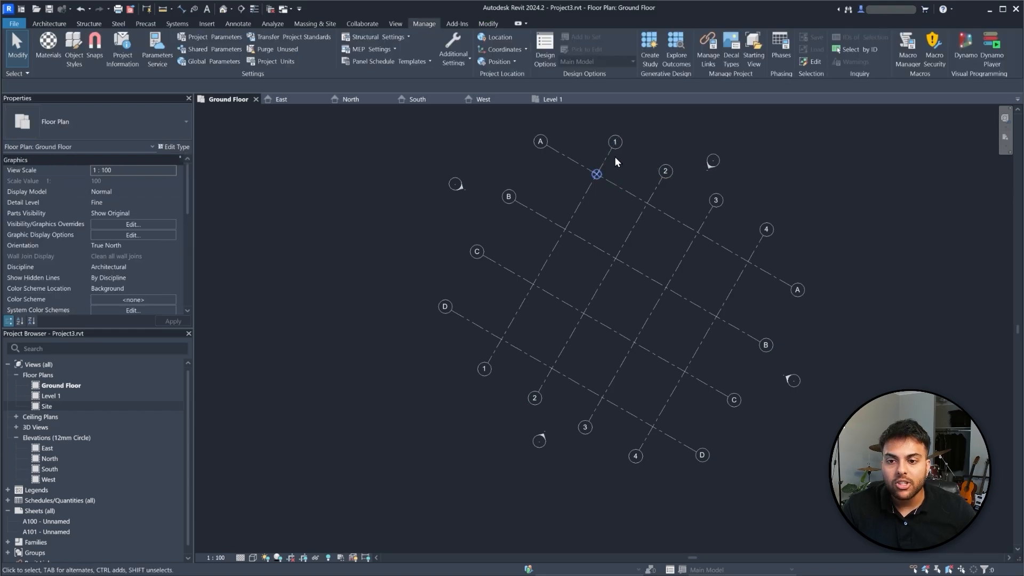
- Relocate the project 760000 mm horizontally to the east, starting from the project base point
{"action": "left_click", "coordinate": [514, 62]}
{"action": "left_click", "coordinate": [517, 79]}
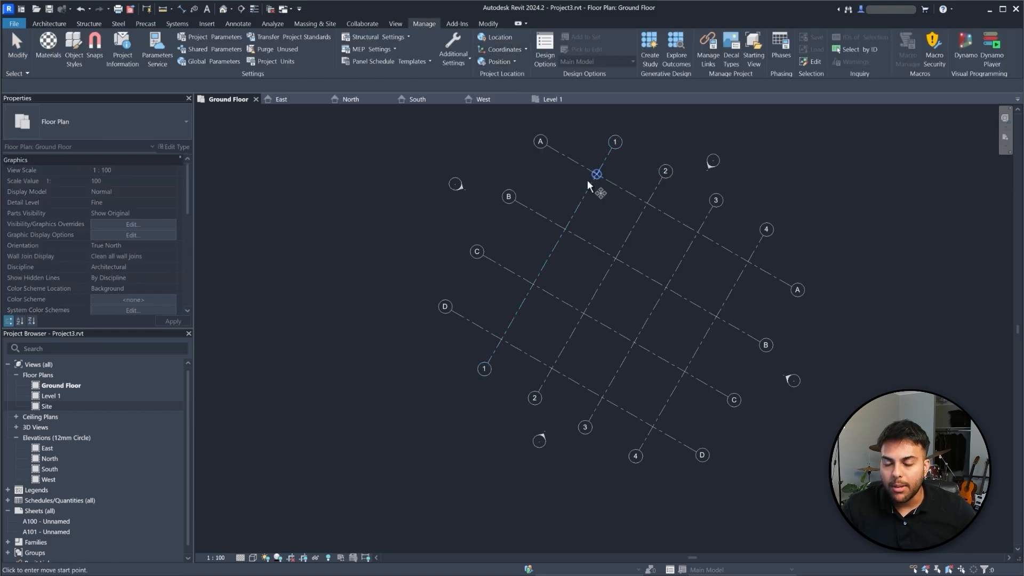
{"action": "scroll", "coordinate": [595, 169], "scroll_direction": "up", "scroll_amount": 5}
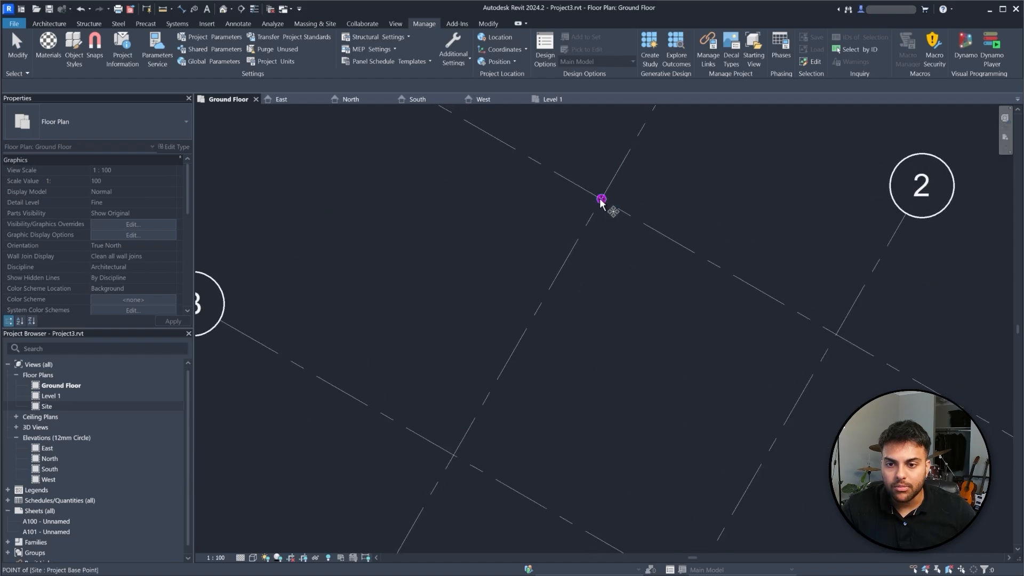
{"action": "left_click", "coordinate": [596, 174]}
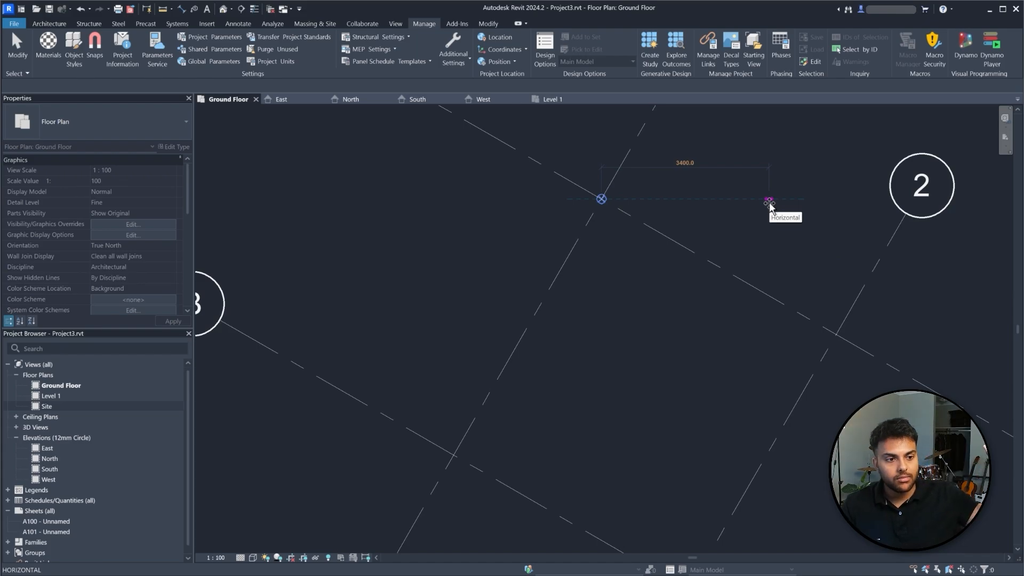
{"action": "type", "text": "760000"}
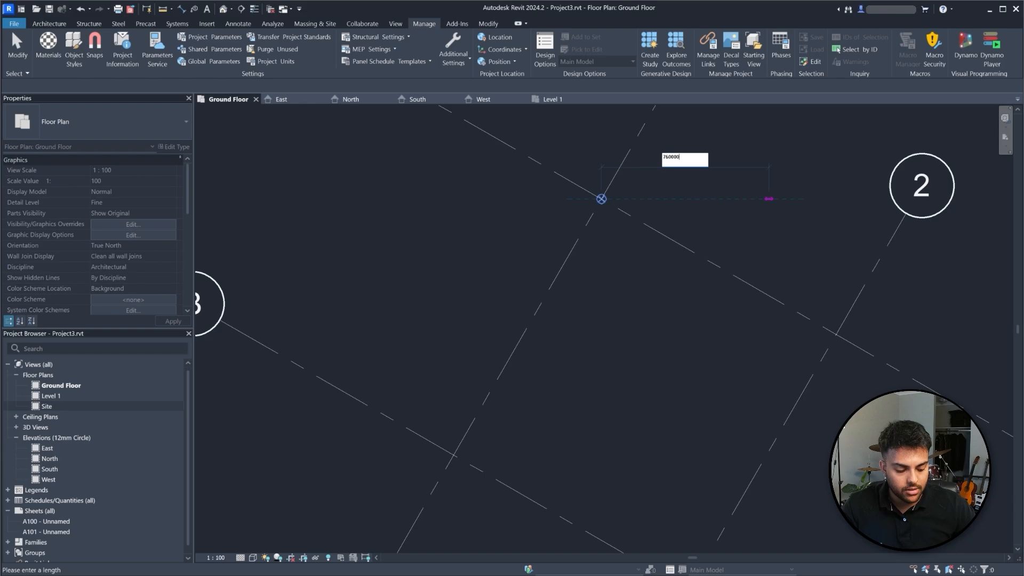
{"action": "key", "text": "Return"}
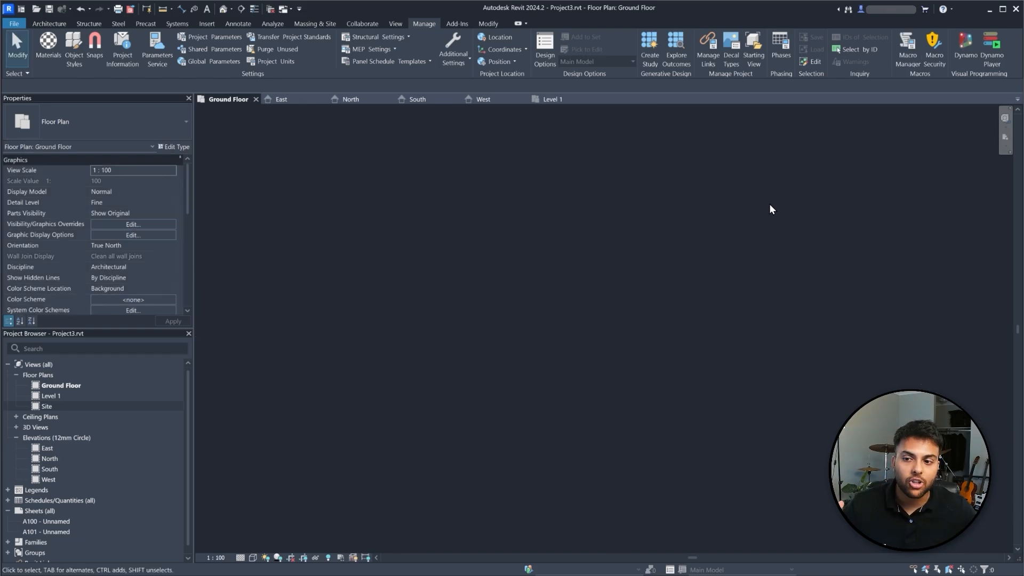
- Locate the survey point and project base point, and compare the base point's shared coordinates with the northing, easting and elevation in the site image
{"action": "left_click_drag", "start_coordinate": [625, 141], "coordinate": [671, 132]}
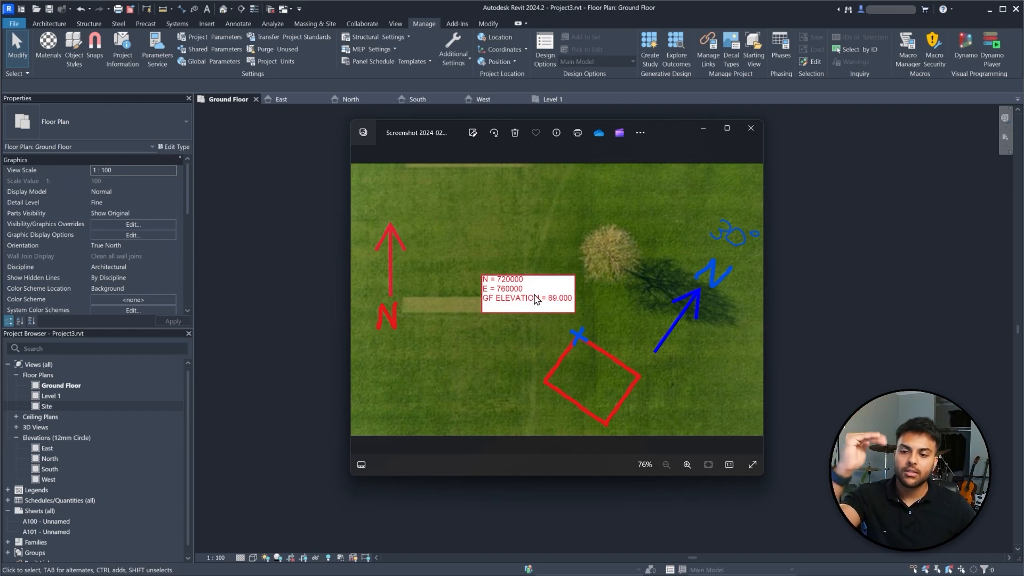
{"action": "left_click_drag", "start_coordinate": [663, 129], "coordinate": [1023, 134]}
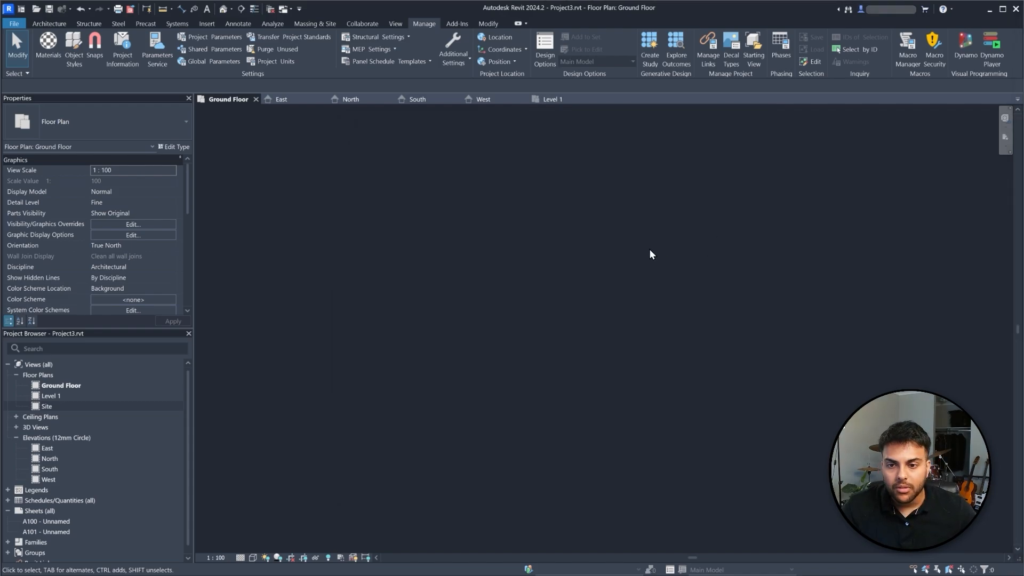
{"action": "key", "text": "z"}
{"action": "key", "text": "e"}
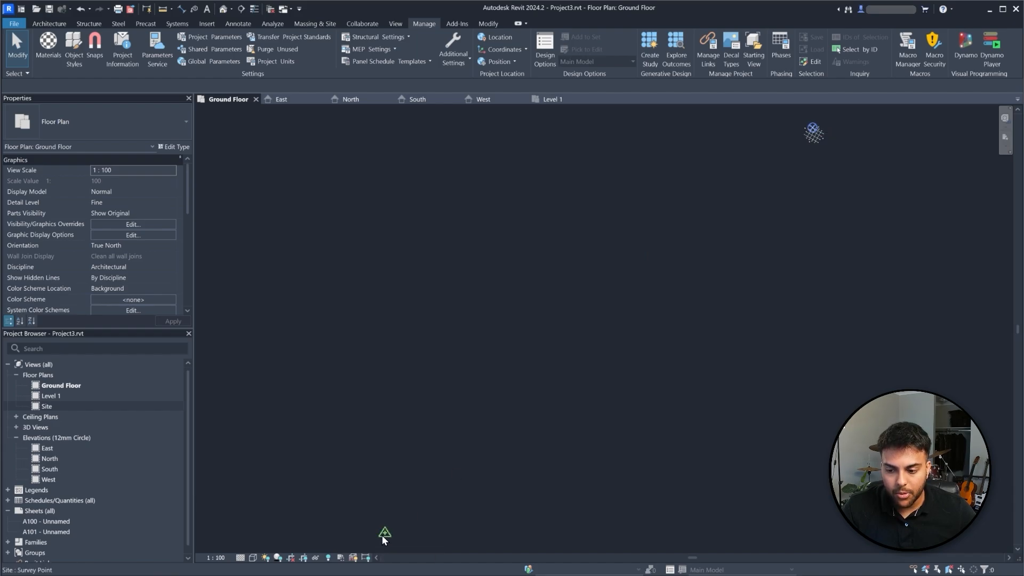
{"action": "left_click", "coordinate": [382, 535]}
{"action": "left_click", "coordinate": [532, 493]}
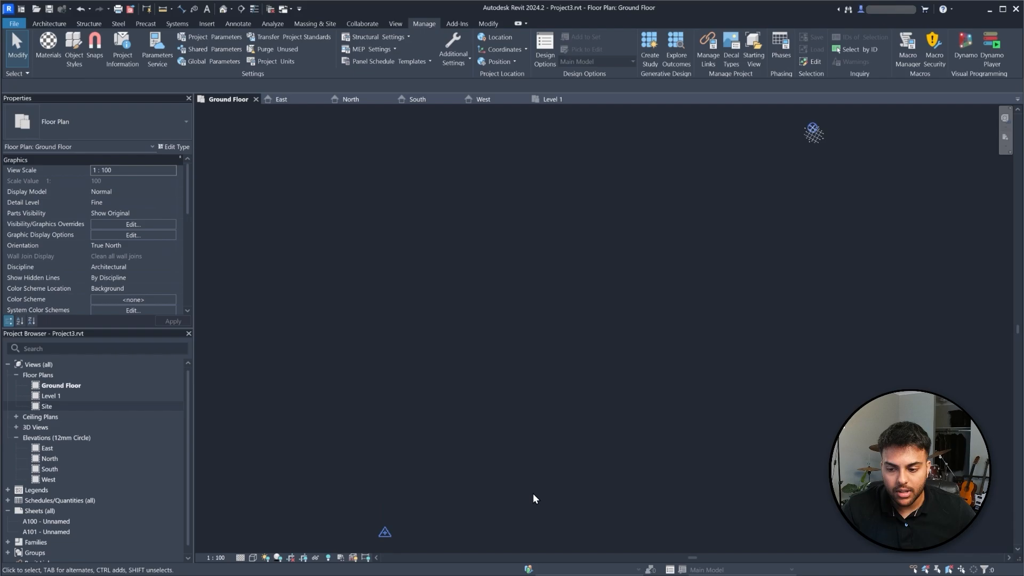
{"action": "scroll", "coordinate": [830, 109], "scroll_direction": "up", "scroll_amount": 4}
{"action": "scroll", "coordinate": [803, 149], "scroll_direction": "up", "scroll_amount": 5}
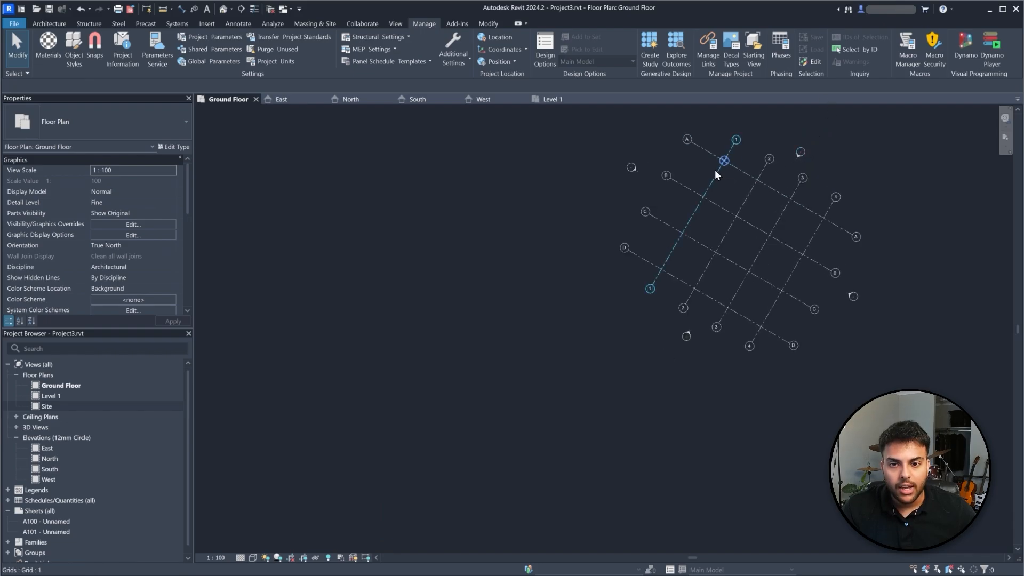
{"action": "left_click", "coordinate": [693, 162]}
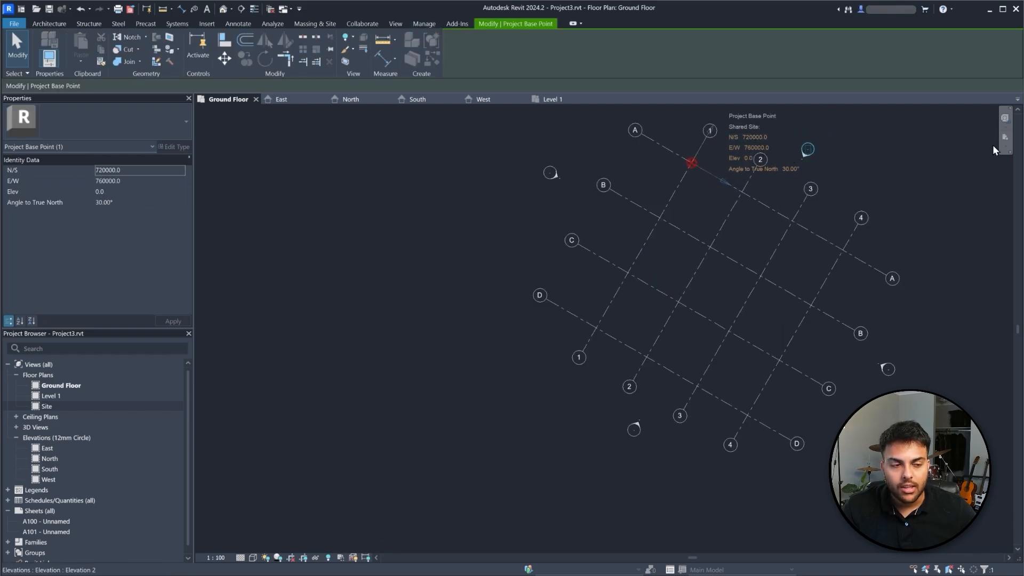
{"action": "left_click_drag", "start_coordinate": [1023, 160], "coordinate": [472, 133]}
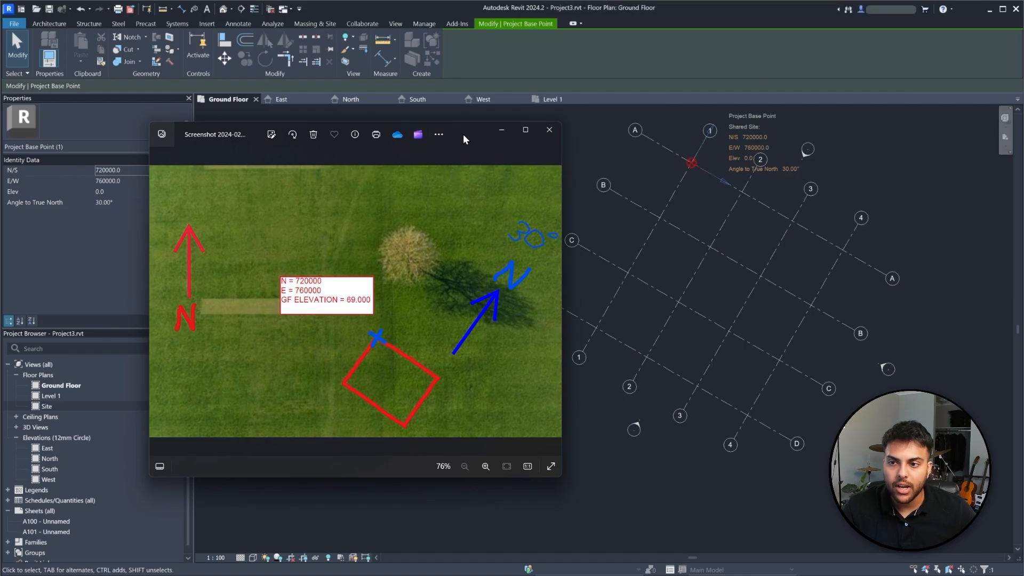
{"action": "left_click_drag", "start_coordinate": [464, 135], "coordinate": [1023, 155]}
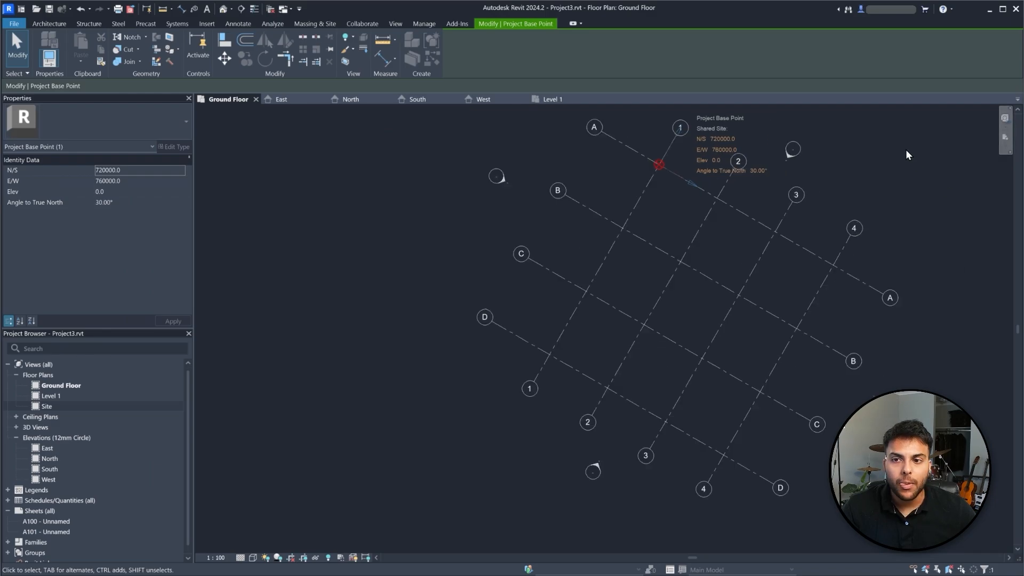
- Relocate the project 69000 mm straight up in the East elevation, starting from the Ground Floor level line
{"action": "middle_click_drag", "start_coordinate": [905, 149], "coordinate": [829, 163]}
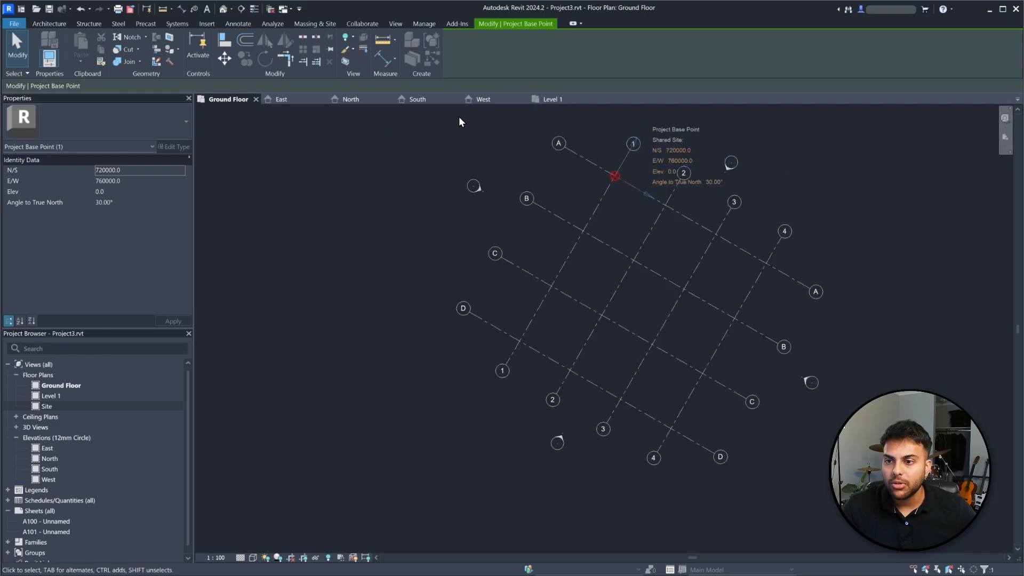
{"action": "left_click", "coordinate": [293, 99]}
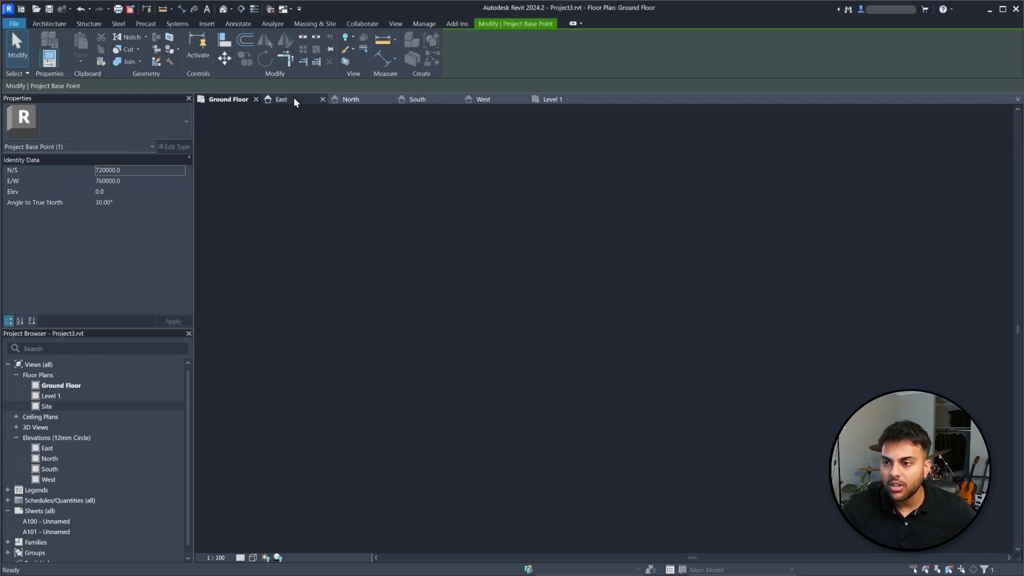
{"action": "scroll", "coordinate": [715, 224], "scroll_direction": "down", "scroll_amount": 2}
{"action": "scroll", "coordinate": [736, 209], "scroll_direction": "up", "scroll_amount": 1}
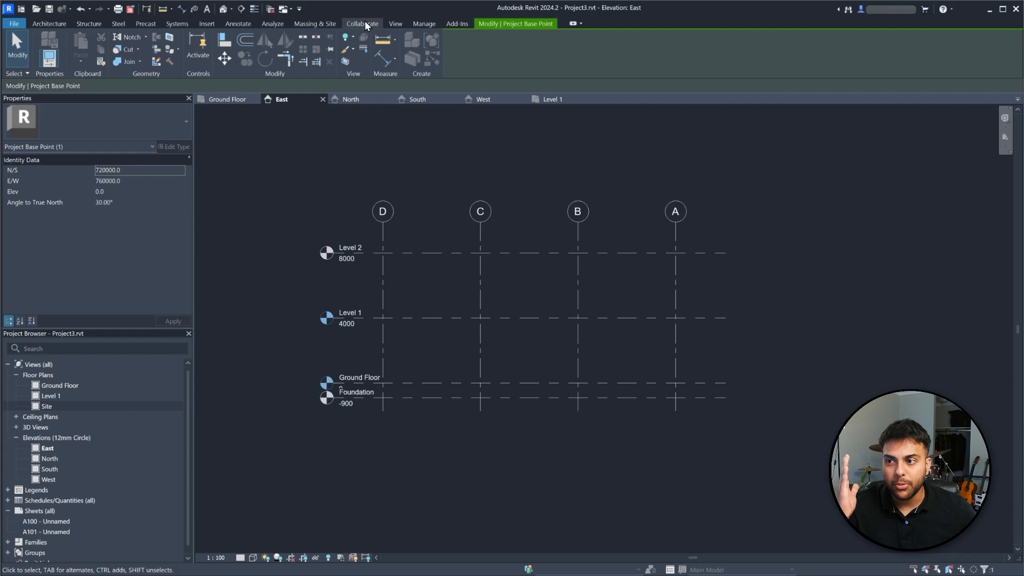
{"action": "left_click", "coordinate": [391, 25]}
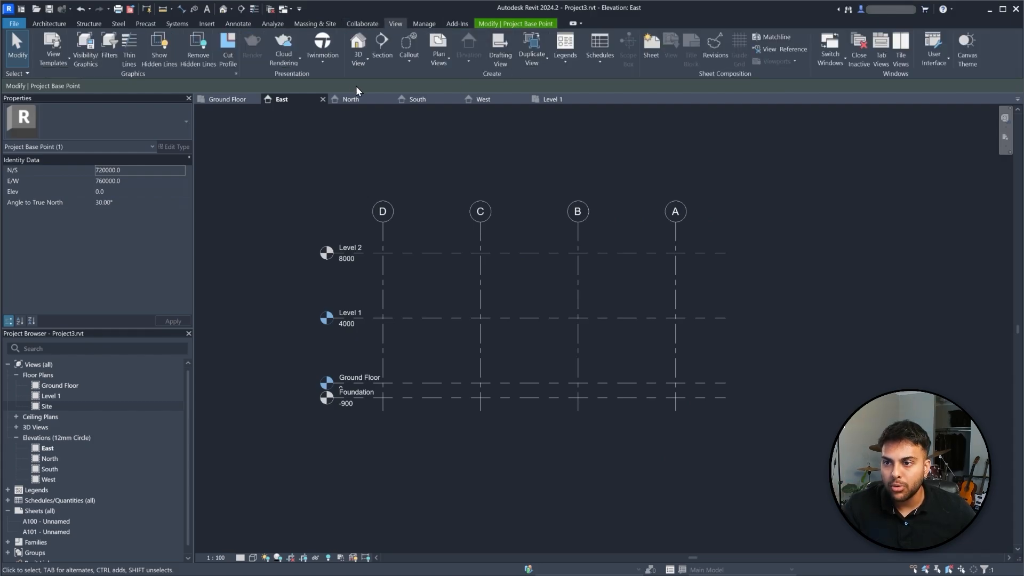
{"action": "left_click", "coordinate": [424, 25]}
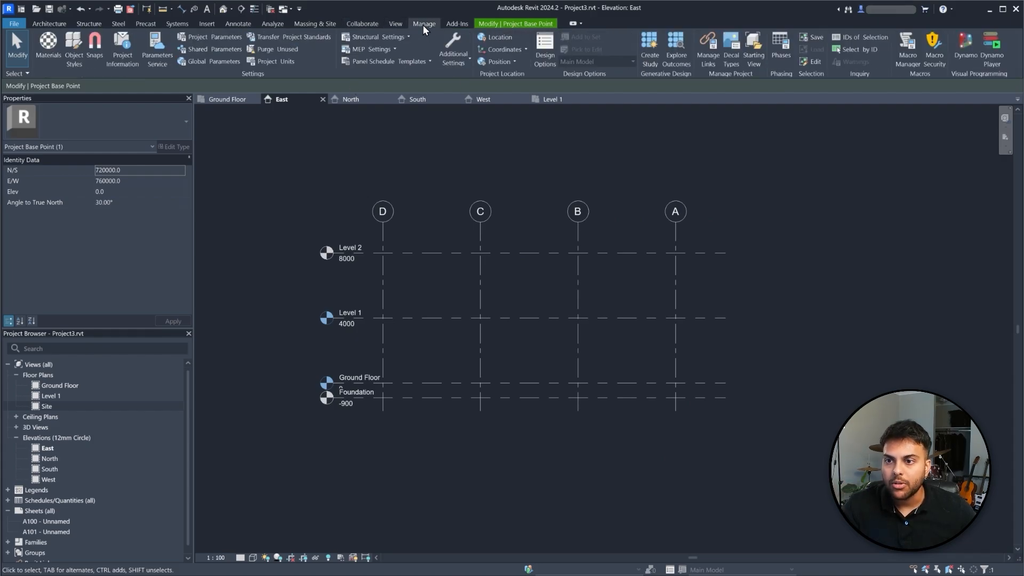
{"action": "left_click", "coordinate": [513, 62]}
{"action": "left_click", "coordinate": [516, 79]}
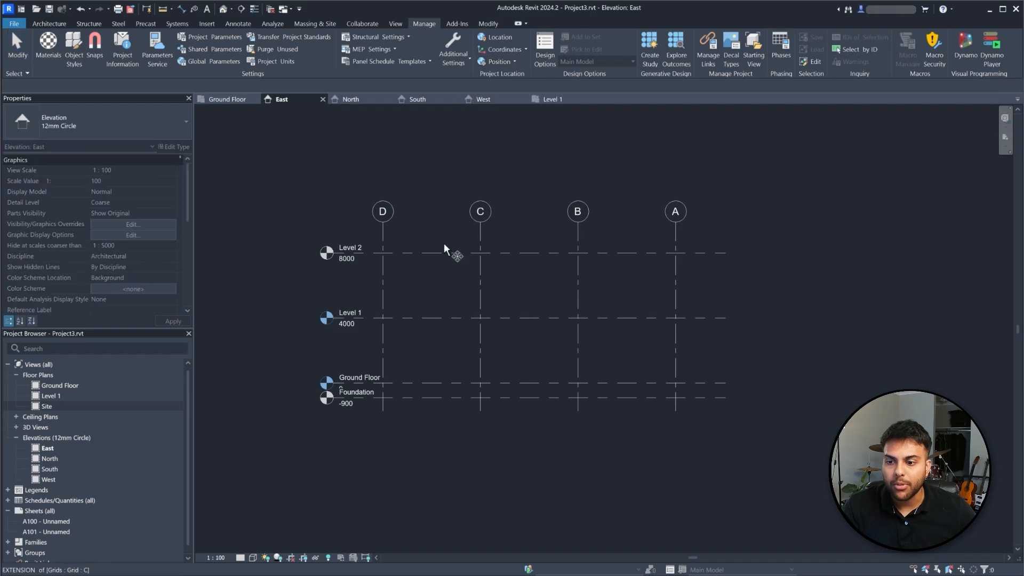
{"action": "left_click", "coordinate": [542, 381]}
{"action": "type", "text": "69000"}
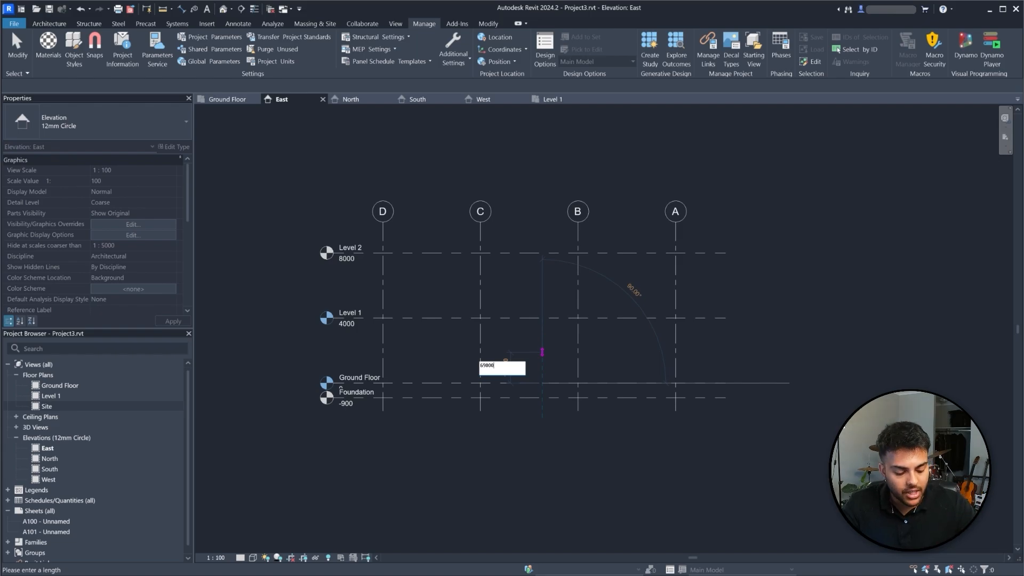
{"action": "key", "text": "Return"}
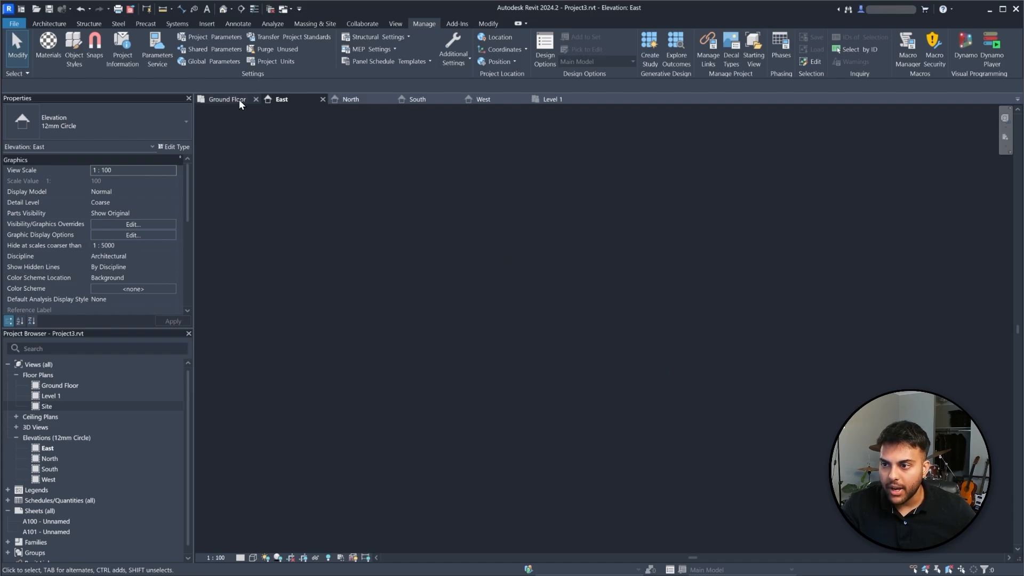
- Examine the grids and level heads in the Ground Floor plan and in the East, North, South and West elevations
{"action": "left_click", "coordinate": [224, 99]}
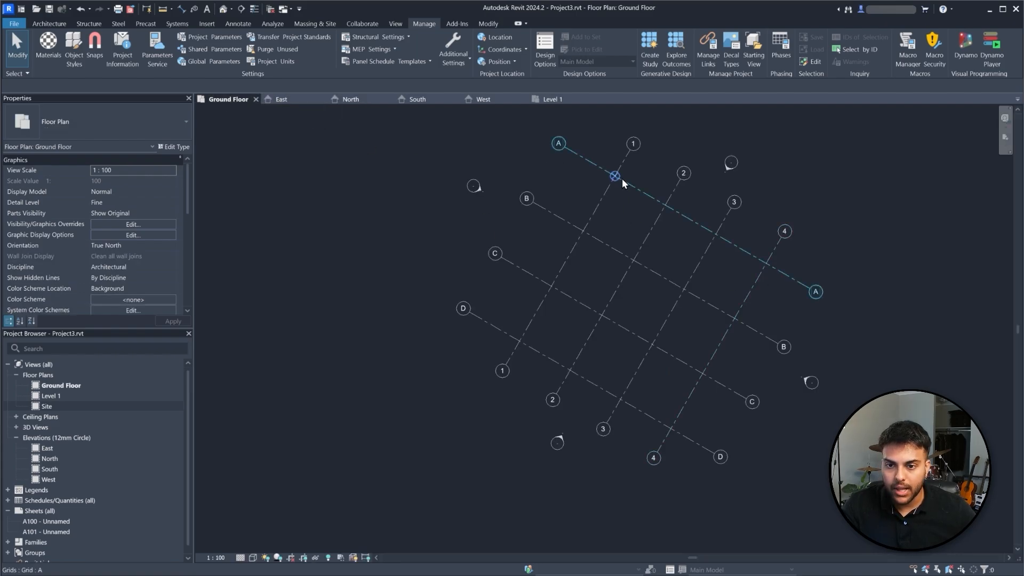
{"action": "left_click", "coordinate": [292, 102]}
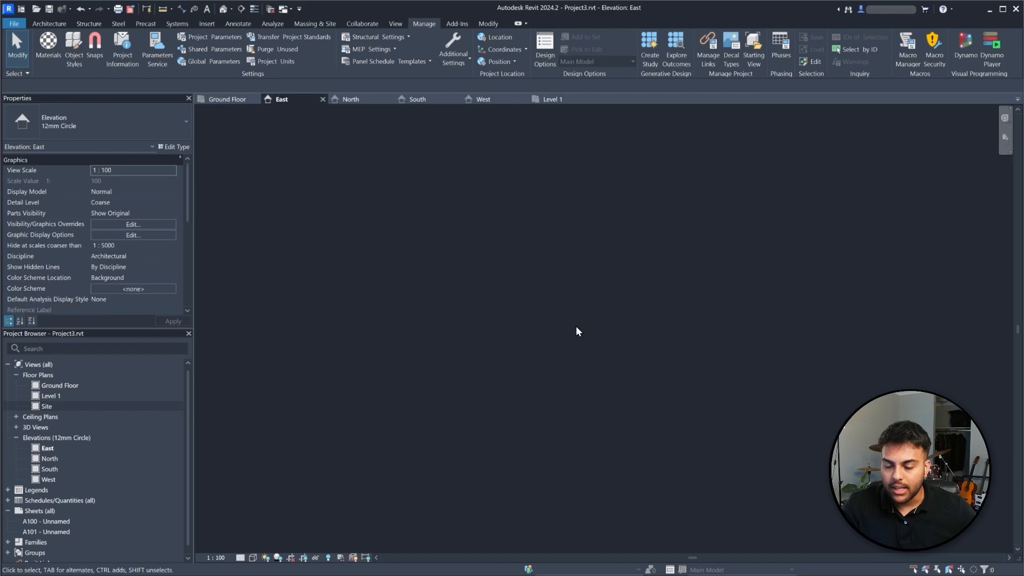
{"action": "middle_click_drag", "start_coordinate": [573, 324], "coordinate": [579, 334]}
{"action": "middle_click_drag", "start_coordinate": [656, 329], "coordinate": [662, 349]}
{"action": "middle_click", "coordinate": [646, 340]}
{"action": "middle_click", "coordinate": [645, 339]}
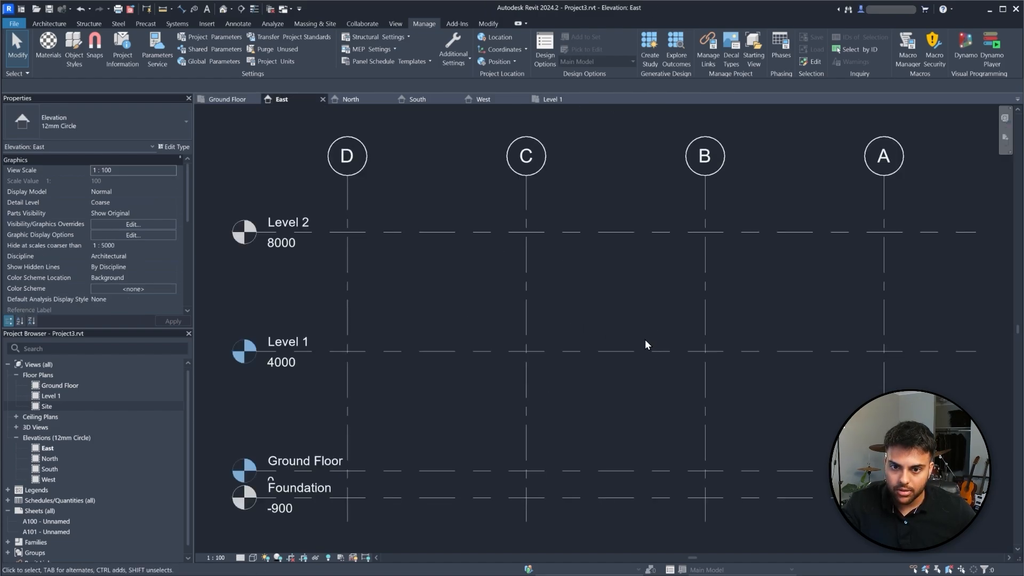
{"action": "scroll", "coordinate": [610, 306], "scroll_direction": "down", "scroll_amount": 5}
{"action": "scroll", "coordinate": [631, 333], "scroll_direction": "up", "scroll_amount": 1}
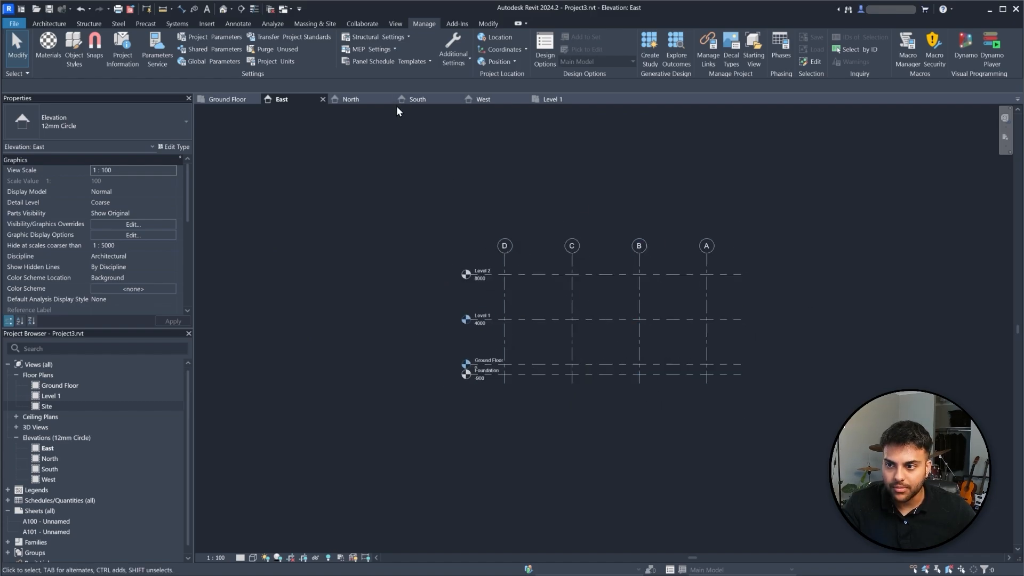
{"action": "left_click", "coordinate": [354, 100]}
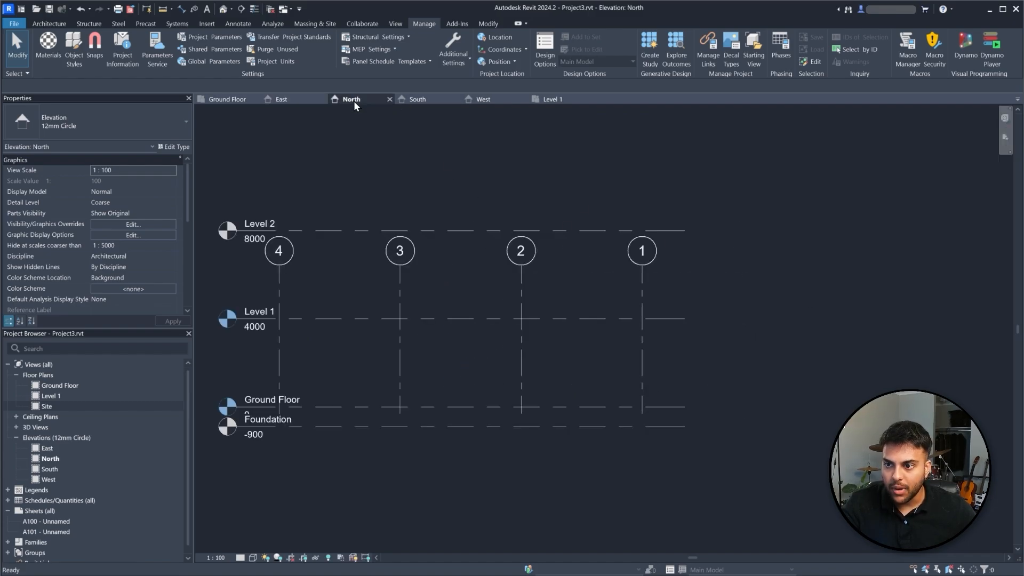
{"action": "left_click", "coordinate": [427, 100]}
{"action": "scroll", "coordinate": [604, 273], "scroll_direction": "down", "scroll_amount": 2}
{"action": "scroll", "coordinate": [495, 262], "scroll_direction": "up", "scroll_amount": 2}
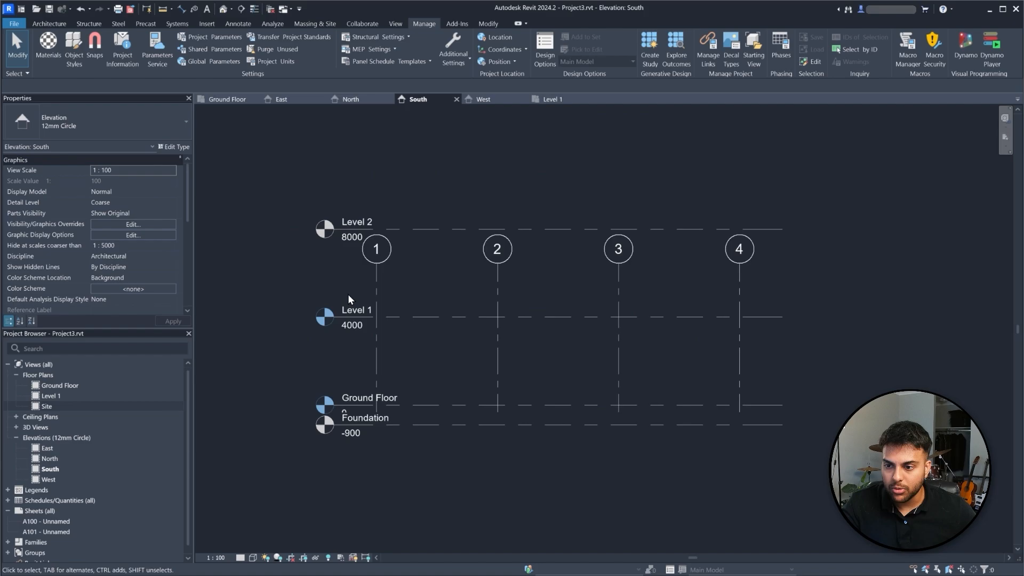
{"action": "left_click", "coordinate": [481, 100]}
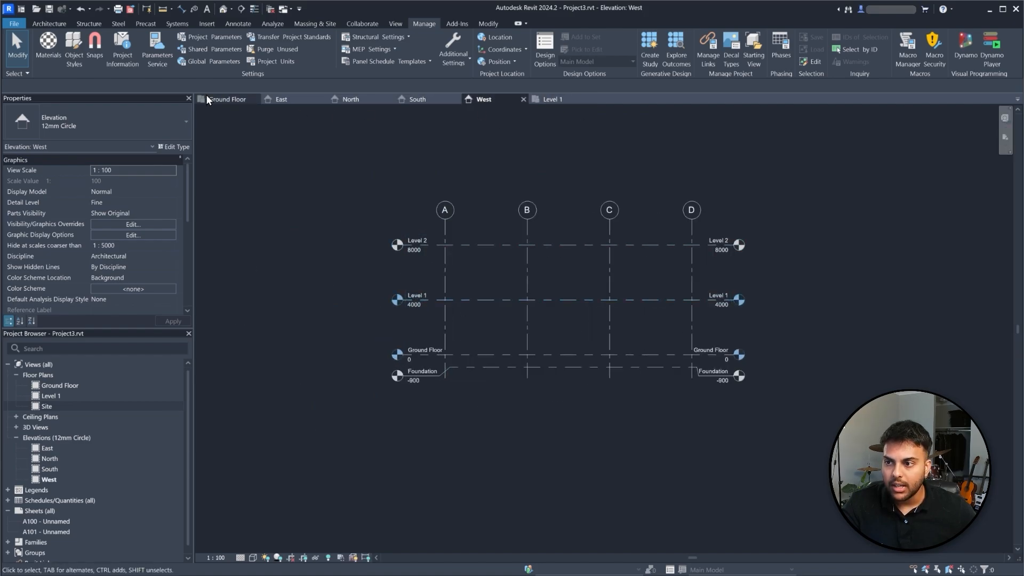
{"action": "left_click", "coordinate": [222, 100]}
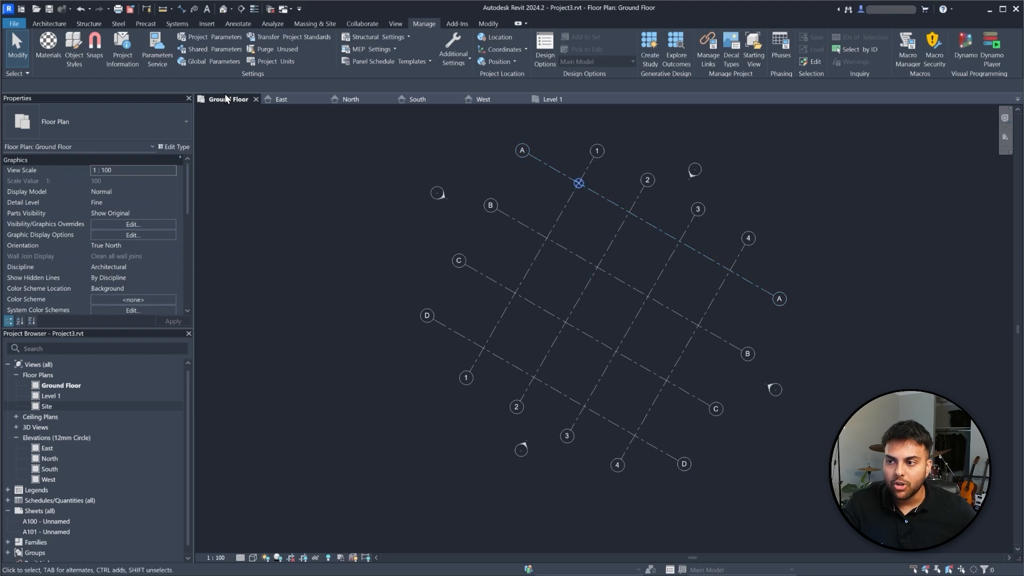
- Inspect the project base point at grid intersection A/1 and compare its northing, easting, elevation and true north angle with the site image
{"action": "left_click", "coordinate": [579, 183]}
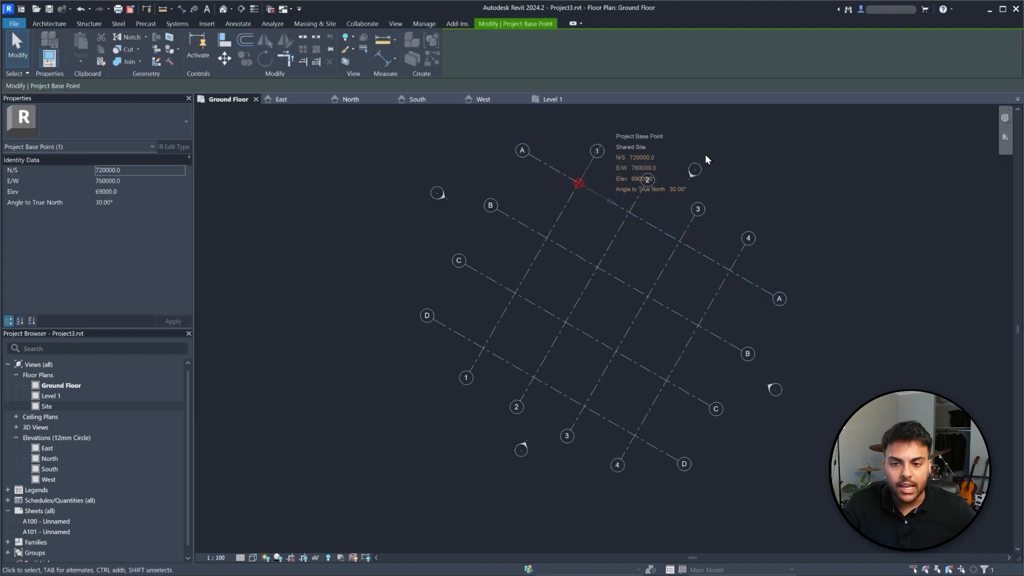
{"action": "mouse_move", "coordinate": [1023, 152]}
{"action": "left_mouse_down"}
{"action": "mouse_move", "coordinate": [308, 142]}
{"action": "mouse_move", "coordinate": [347, 132]}
{"action": "mouse_move", "coordinate": [1023, 144]}
{"action": "left_mouse_up"}
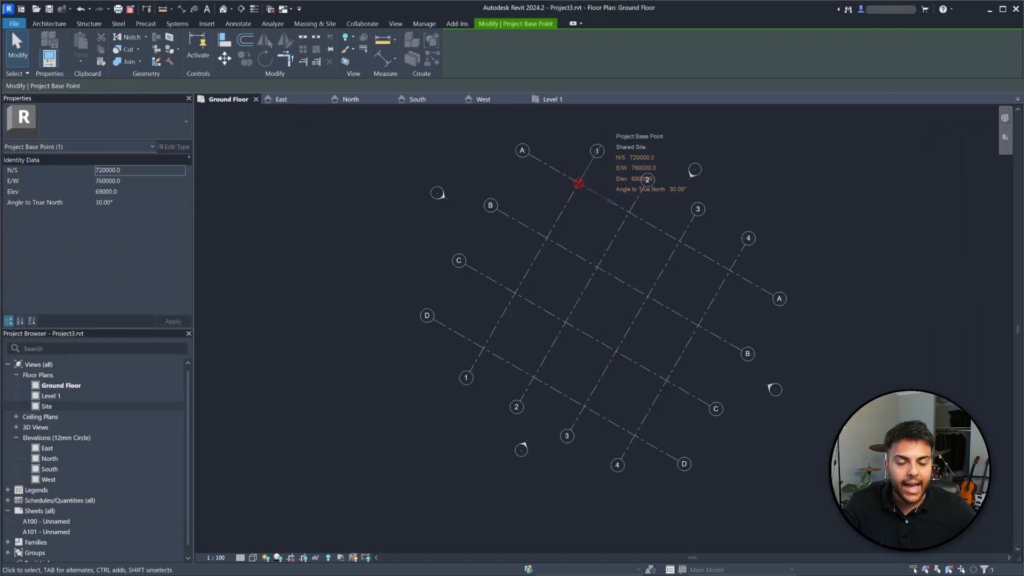
{"action": "left_click_drag", "start_coordinate": [0, 126], "coordinate": [380, 101]}
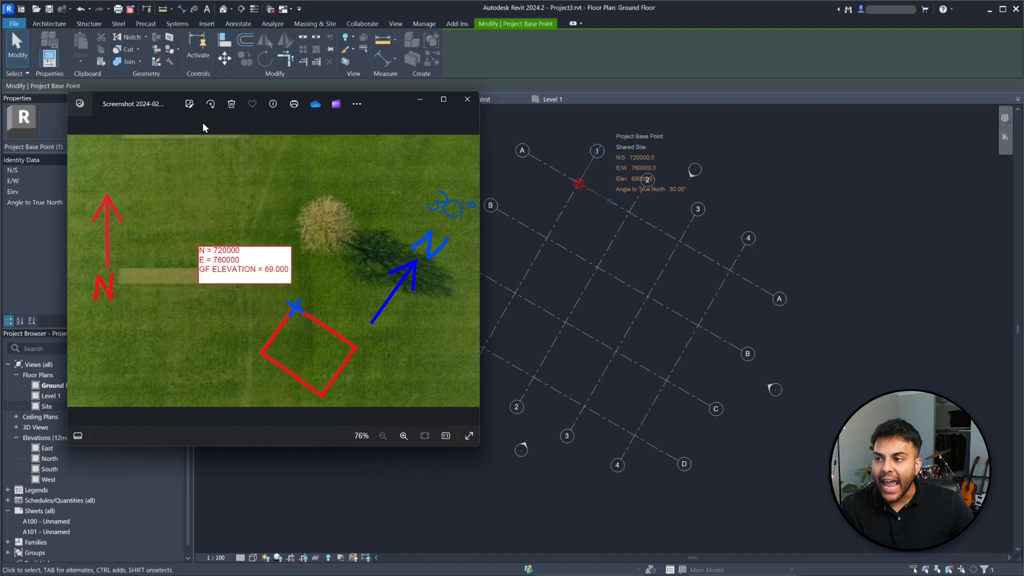
{"action": "left_click_drag", "start_coordinate": [156, 104], "coordinate": [1023, 159]}
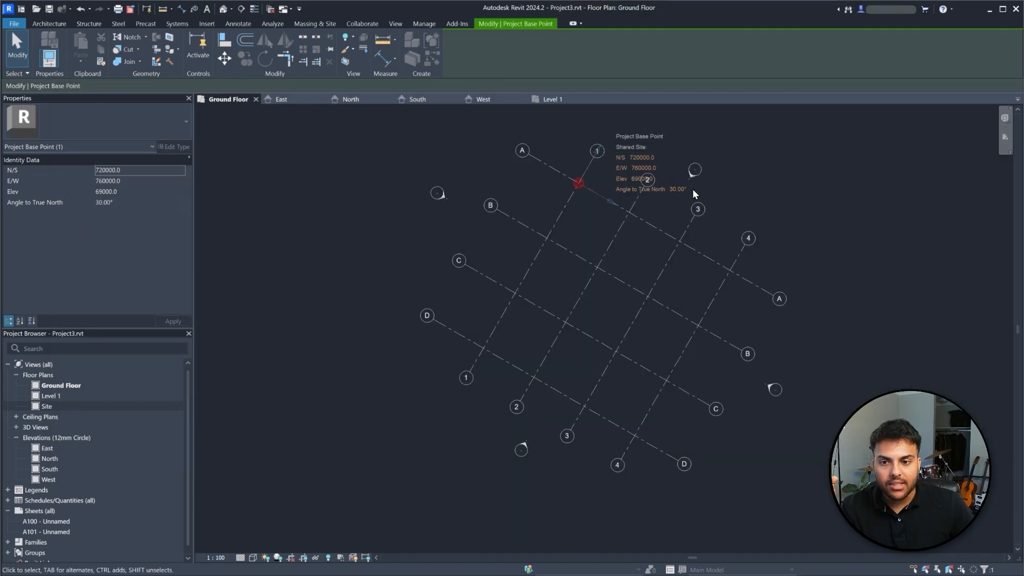
- Select the survey point away from the grids and toggle its clip state, leaving it clipped
{"action": "scroll", "coordinate": [703, 172], "scroll_direction": "down", "scroll_amount": 6}
{"action": "left_click", "coordinate": [766, 203]}
{"action": "scroll", "coordinate": [766, 203], "scroll_direction": "down", "scroll_amount": 3}
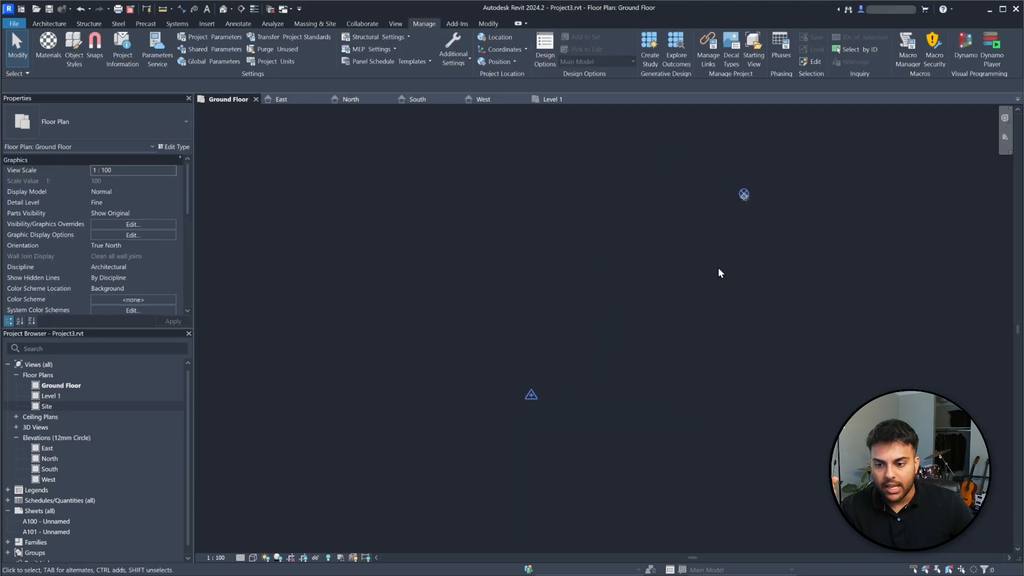
{"action": "scroll", "coordinate": [693, 327], "scroll_direction": "up", "scroll_amount": 1}
{"action": "left_click", "coordinate": [478, 419]}
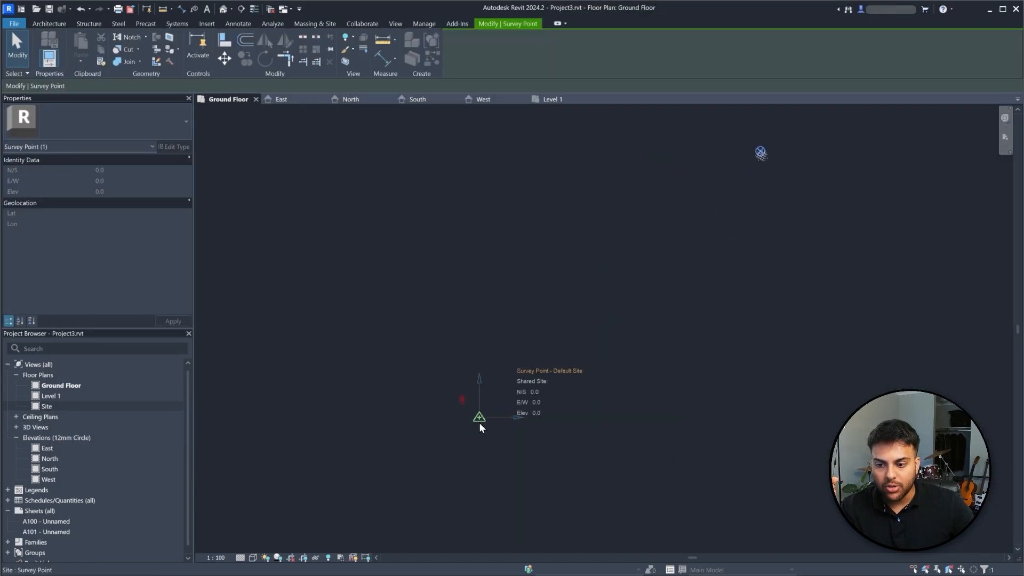
{"action": "left_click", "coordinate": [462, 400]}
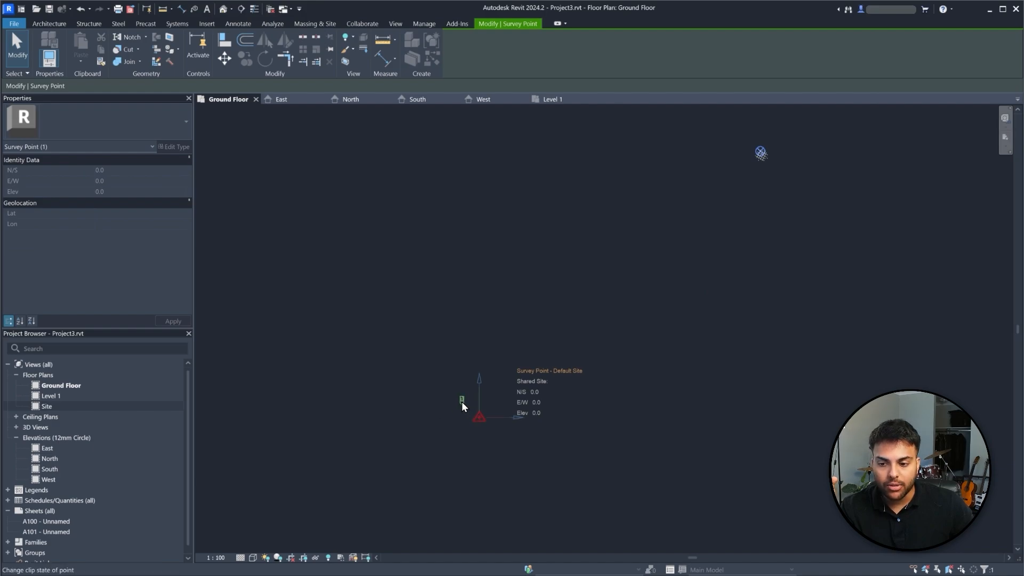
{"action": "left_click", "coordinate": [462, 400]}
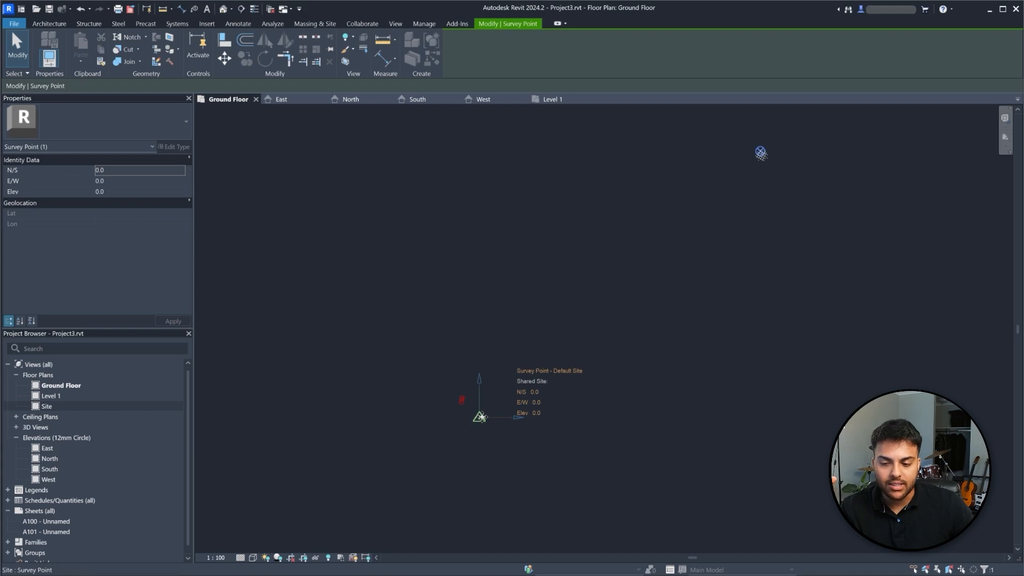
{"action": "left_click", "coordinate": [461, 400]}
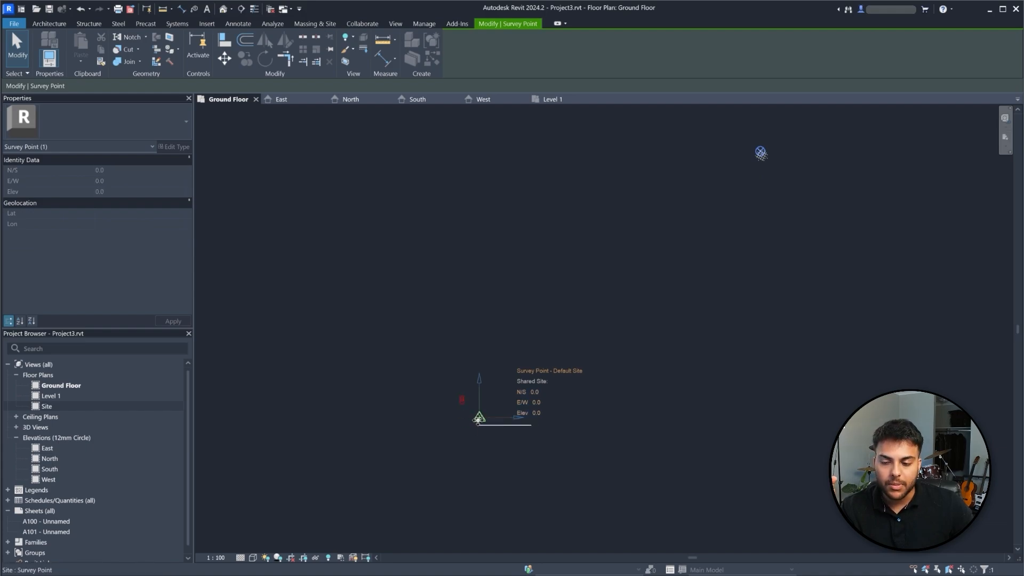
- Move the clipped survey point onto the project base point at grid intersection A/1
{"action": "left_click_drag", "start_coordinate": [478, 416], "coordinate": [711, 145]}
{"action": "scroll", "coordinate": [709, 160], "scroll_direction": "up", "scroll_amount": 4}
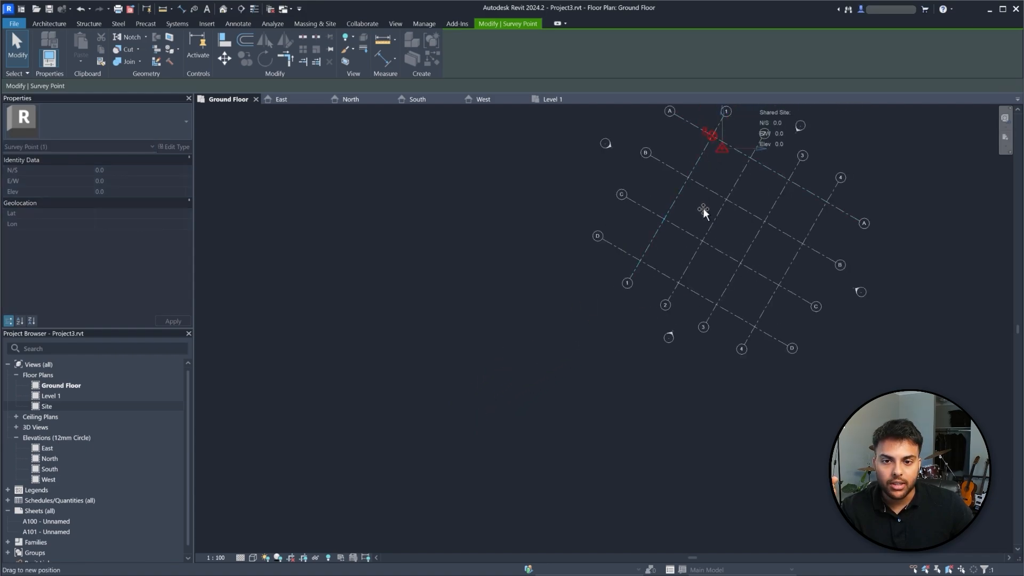
{"action": "scroll", "coordinate": [695, 235], "scroll_direction": "down", "scroll_amount": 2}
{"action": "middle_click_drag", "start_coordinate": [750, 151], "coordinate": [665, 184]}
{"action": "scroll", "coordinate": [662, 184], "scroll_direction": "up", "scroll_amount": 3}
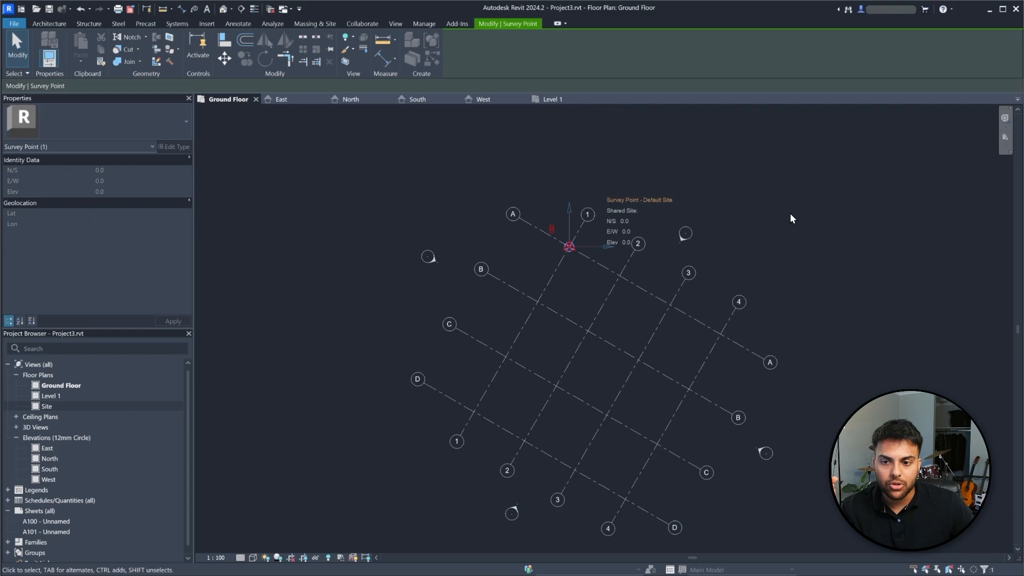
- Check the project base point's shared coordinates at grid intersection A/1 and undo the survey point move
{"action": "left_click", "coordinate": [789, 214]}
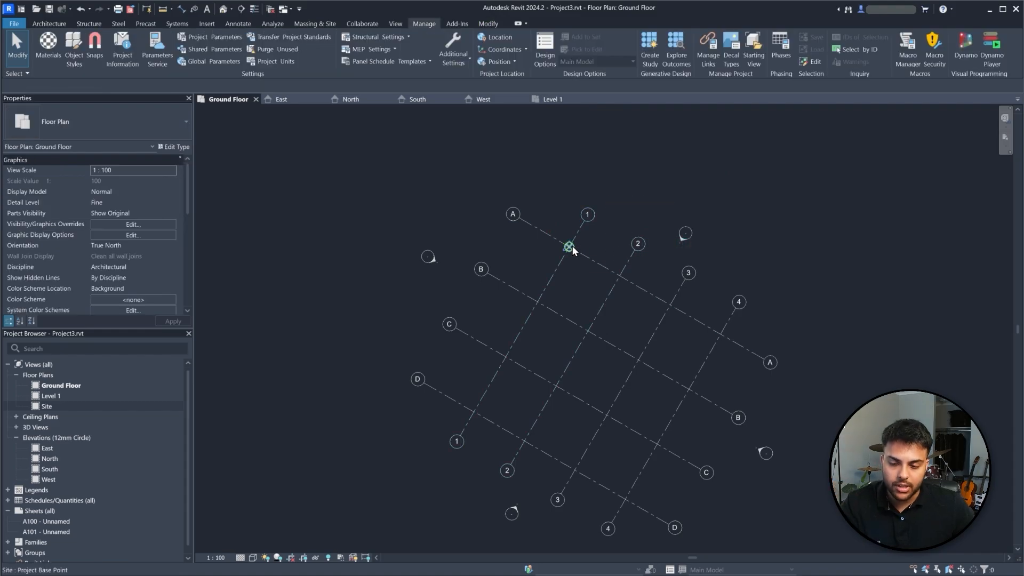
{"action": "left_click", "coordinate": [571, 246]}
{"action": "left_click", "coordinate": [569, 248]}
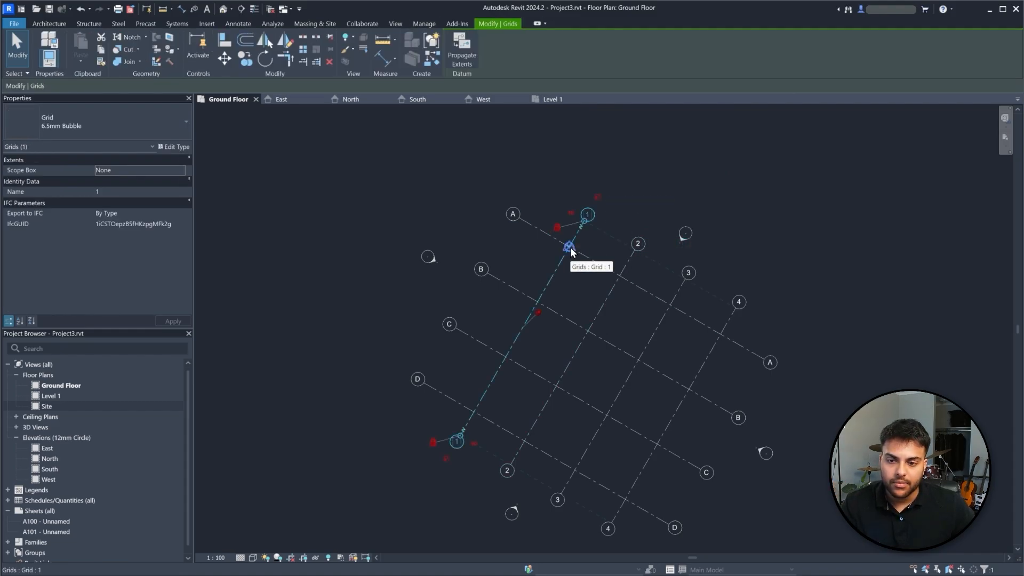
{"action": "left_click", "coordinate": [685, 206]}
{"action": "left_click", "coordinate": [569, 247]}
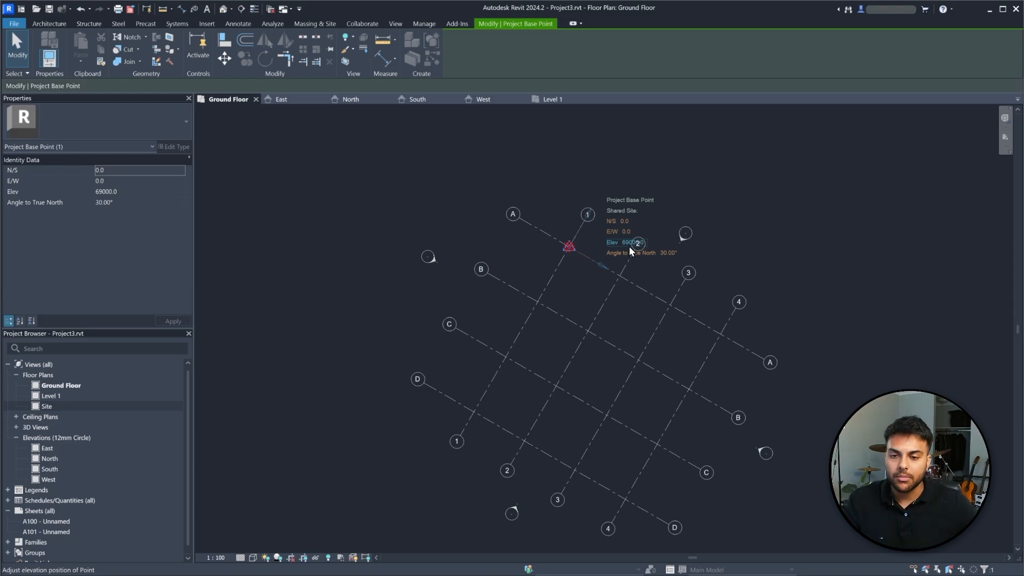
{"action": "left_click", "coordinate": [770, 198]}
{"action": "scroll", "coordinate": [741, 180], "scroll_direction": "down", "scroll_amount": 1}
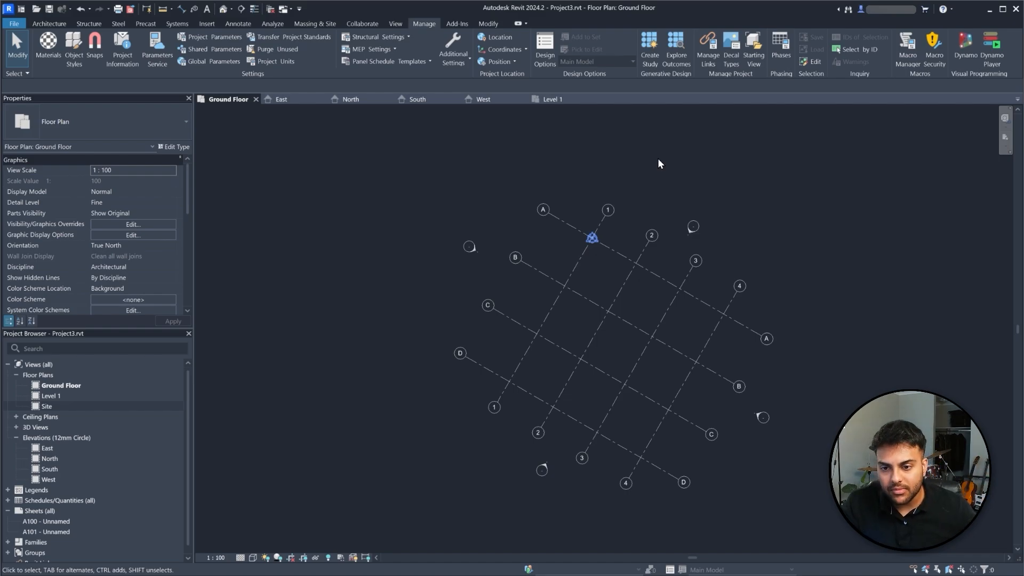
{"action": "left_click", "coordinate": [592, 237]}
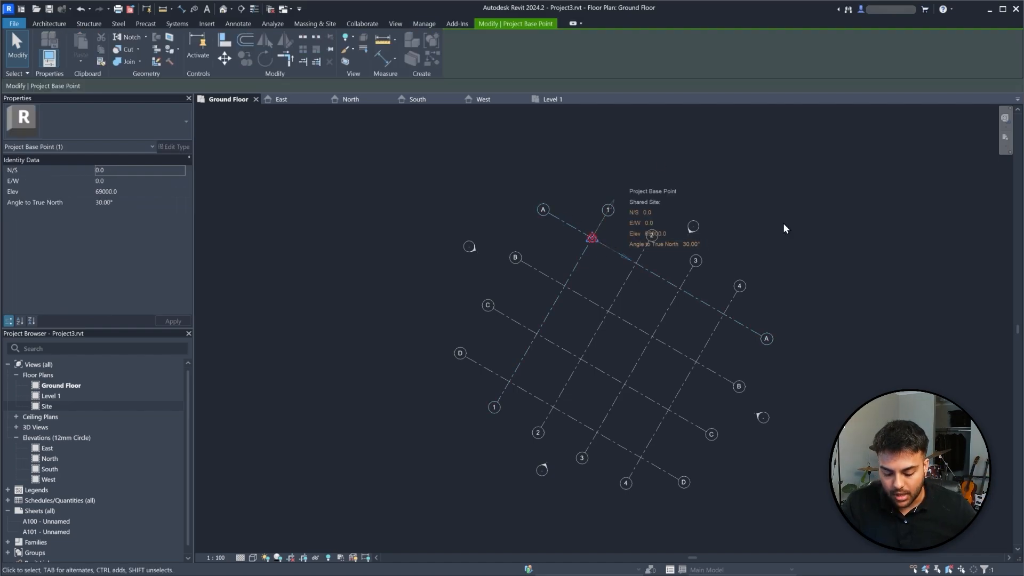
{"action": "key", "text": "ctrl+z"}
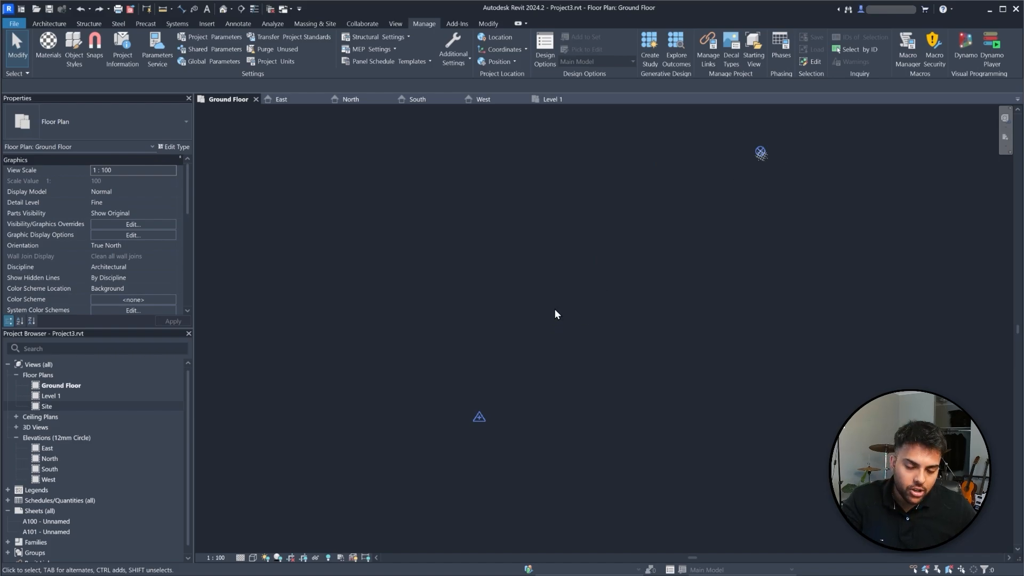
- Hide the Project Base Point and Survey Point subcategories of Site in the Ground Floor plan's visibility/graphic overrides
{"action": "key", "text": "v"}
{"action": "key", "text": "g"}
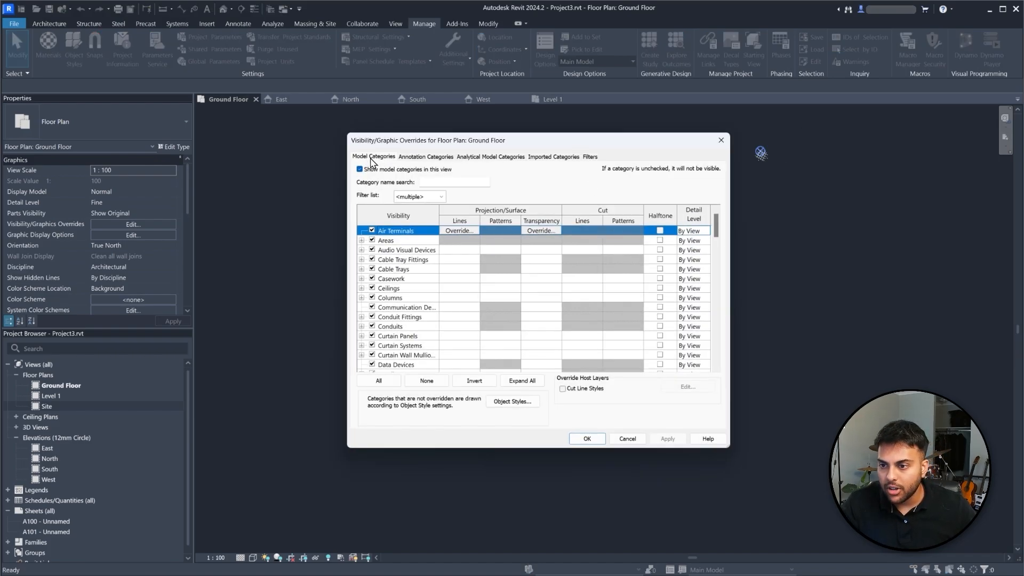
{"action": "left_click", "coordinate": [371, 159]}
{"action": "left_click", "coordinate": [401, 290]}
{"action": "scroll", "coordinate": [405, 295], "scroll_direction": "down", "scroll_amount": 5}
{"action": "key", "text": "s"}
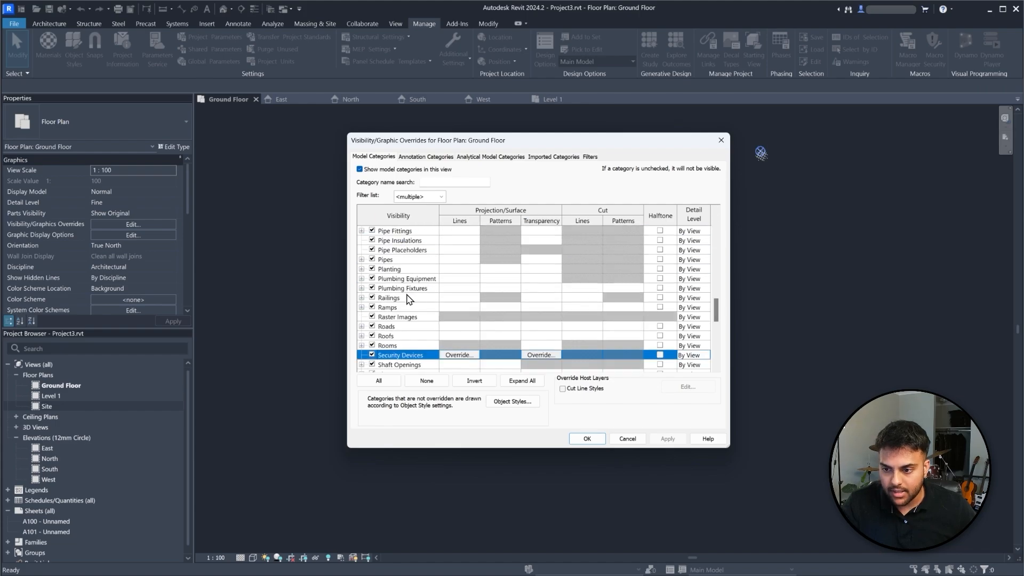
{"action": "scroll", "coordinate": [408, 298], "scroll_direction": "down", "scroll_amount": 2}
{"action": "left_click", "coordinate": [362, 345]}
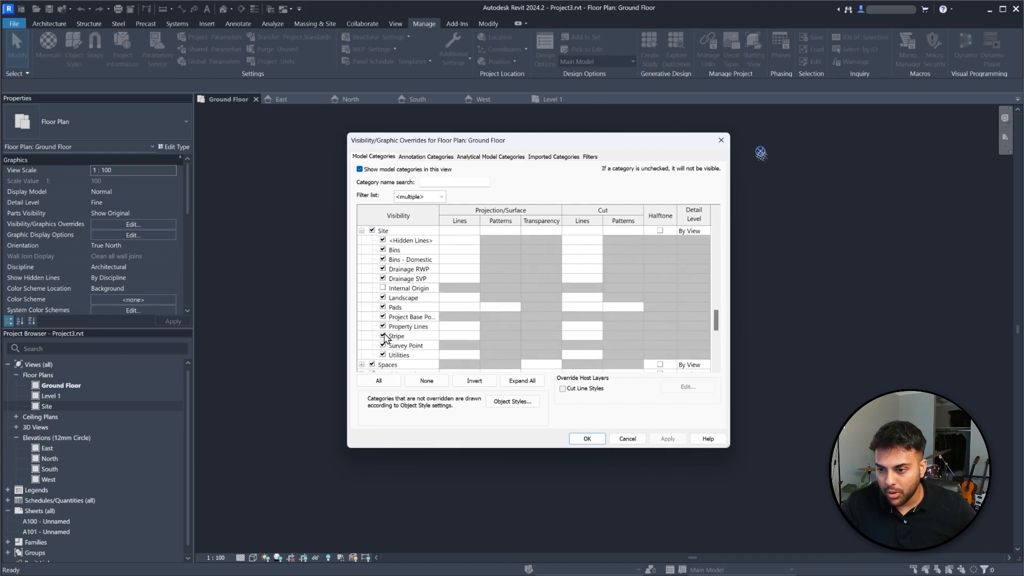
{"action": "left_click", "coordinate": [382, 317]}
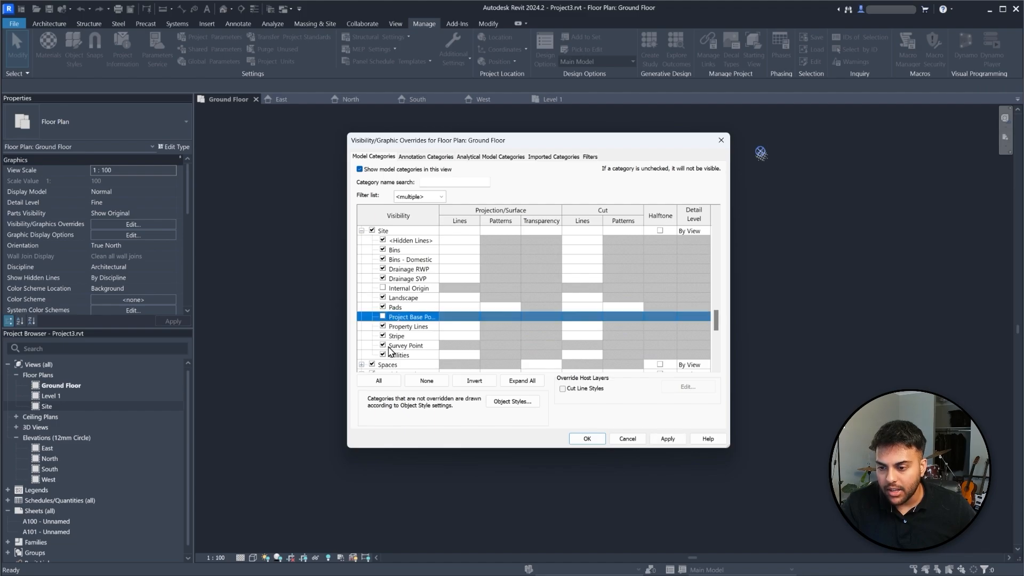
{"action": "left_click", "coordinate": [382, 346]}
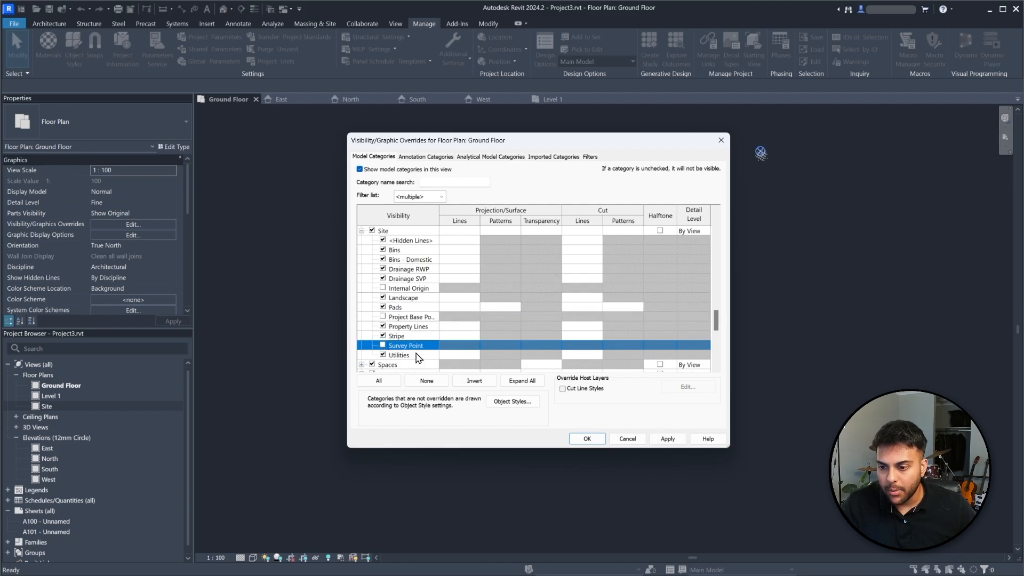
{"action": "left_click", "coordinate": [588, 439]}
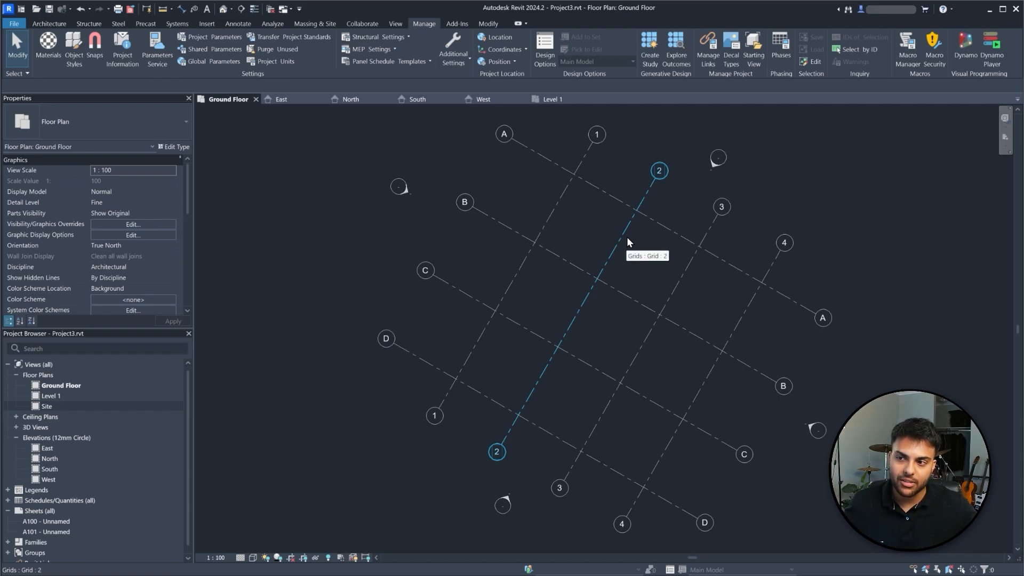
- Set the Ground Floor plan's orientation to Project North
{"action": "scroll", "coordinate": [706, 261], "scroll_direction": "down", "scroll_amount": 8}
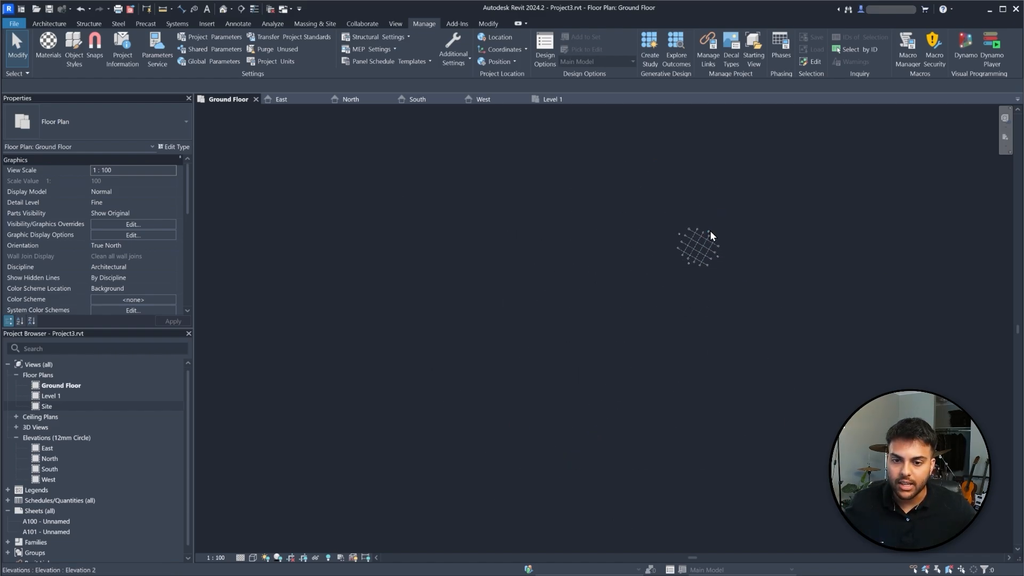
{"action": "scroll", "coordinate": [735, 213], "scroll_direction": "down", "scroll_amount": 3}
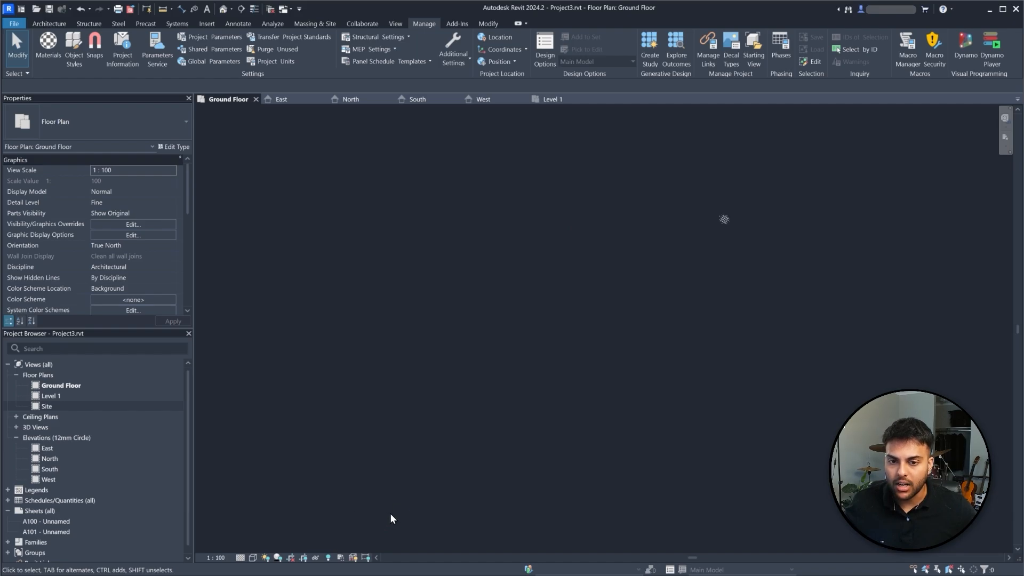
{"action": "scroll", "coordinate": [711, 266], "scroll_direction": "up", "scroll_amount": 6}
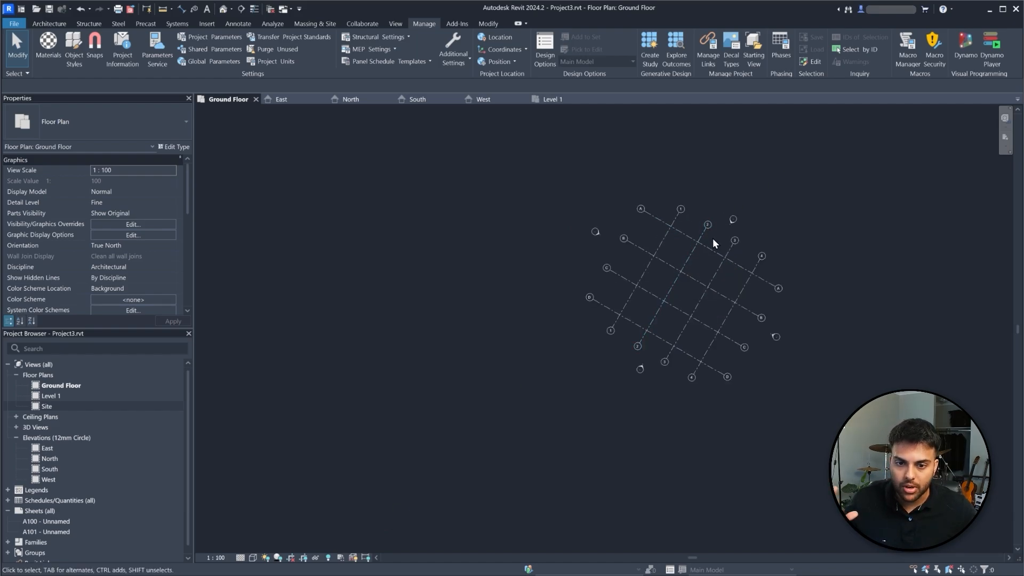
{"action": "scroll", "coordinate": [693, 213], "scroll_direction": "up", "scroll_amount": 4}
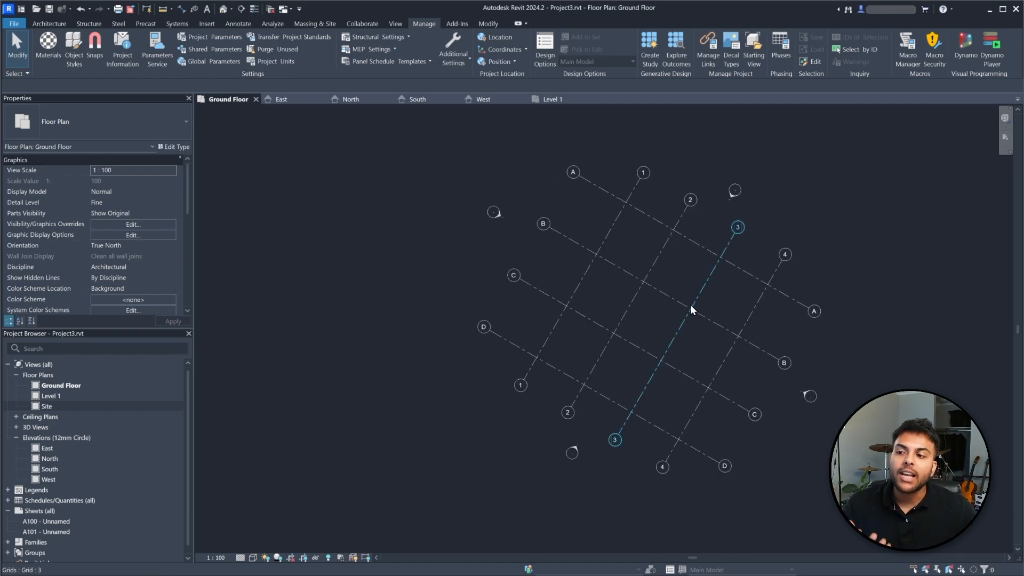
{"action": "left_click", "coordinate": [130, 243]}
{"action": "left_click", "coordinate": [170, 244]}
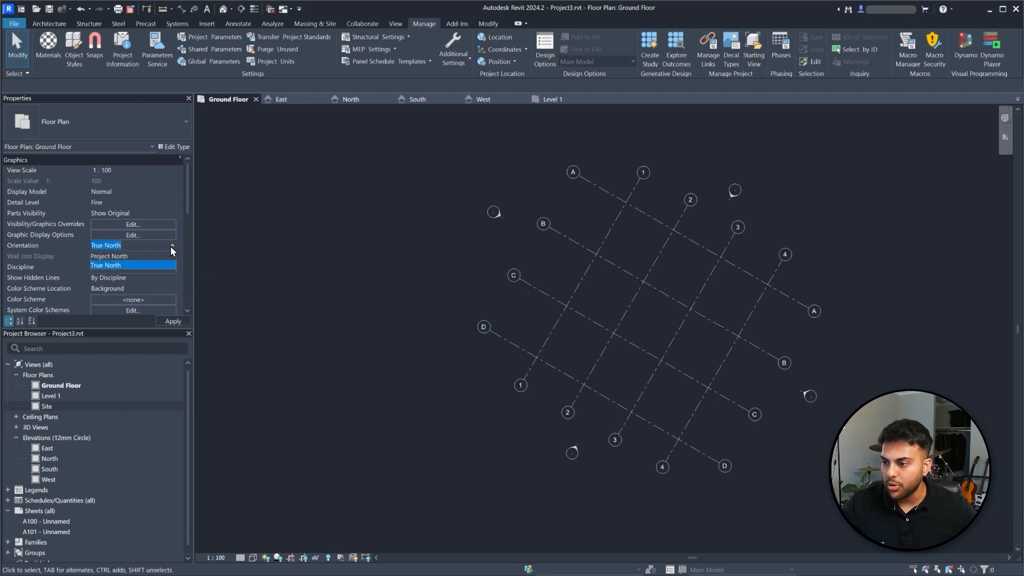
{"action": "left_click", "coordinate": [117, 256]}
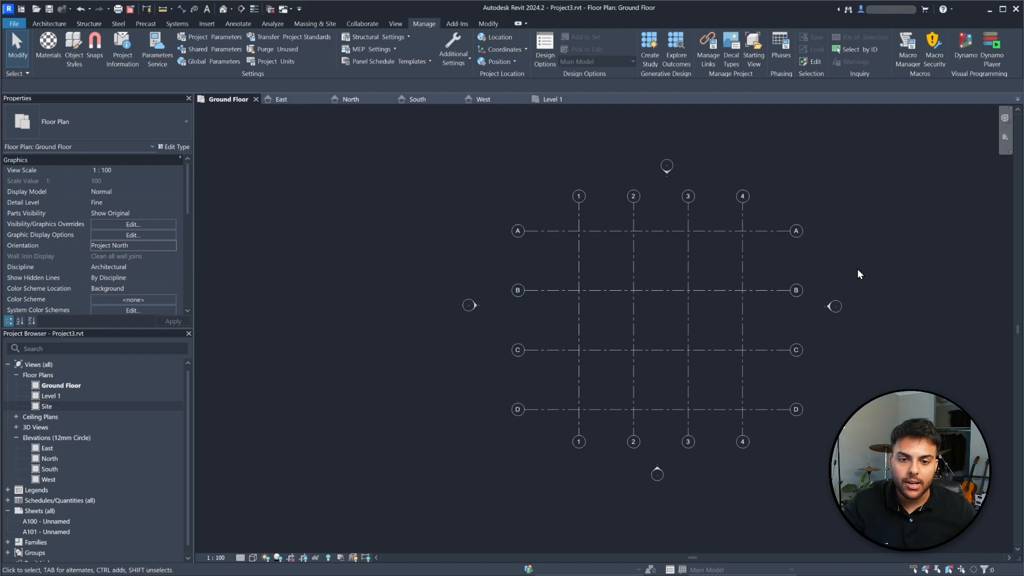
- Switch the Ground Floor plan's orientation back to True North
{"action": "scroll", "coordinate": [746, 309], "scroll_direction": "up", "scroll_amount": 4}
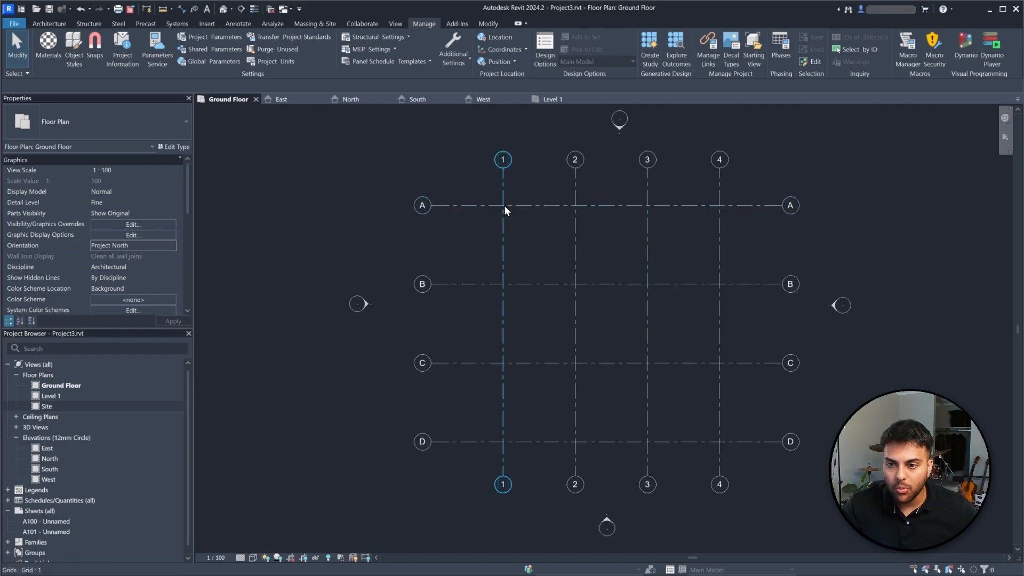
{"action": "scroll", "coordinate": [734, 311], "scroll_direction": "down", "scroll_amount": 4}
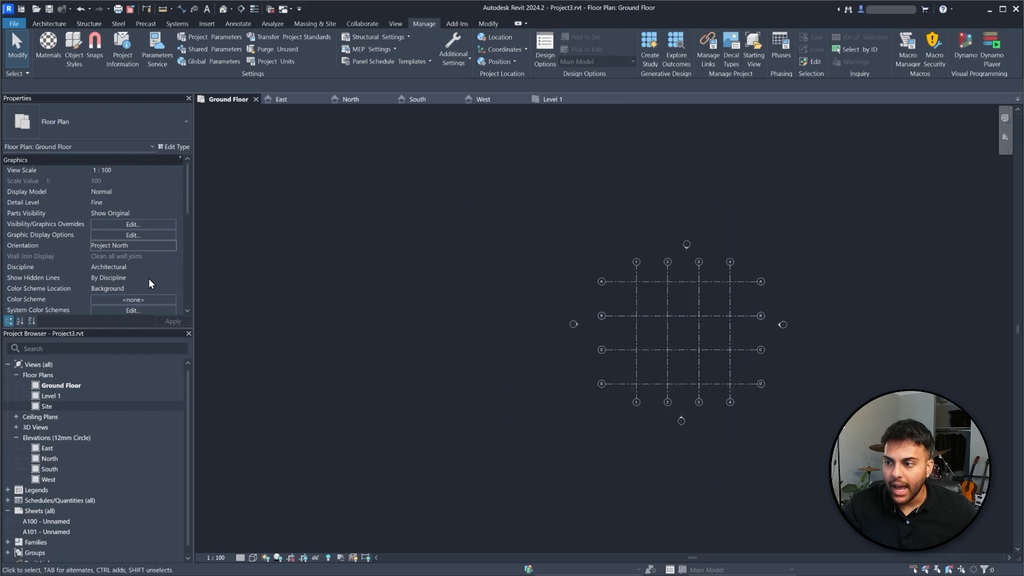
{"action": "left_click", "coordinate": [149, 236]}
{"action": "key", "text": "Escape"}
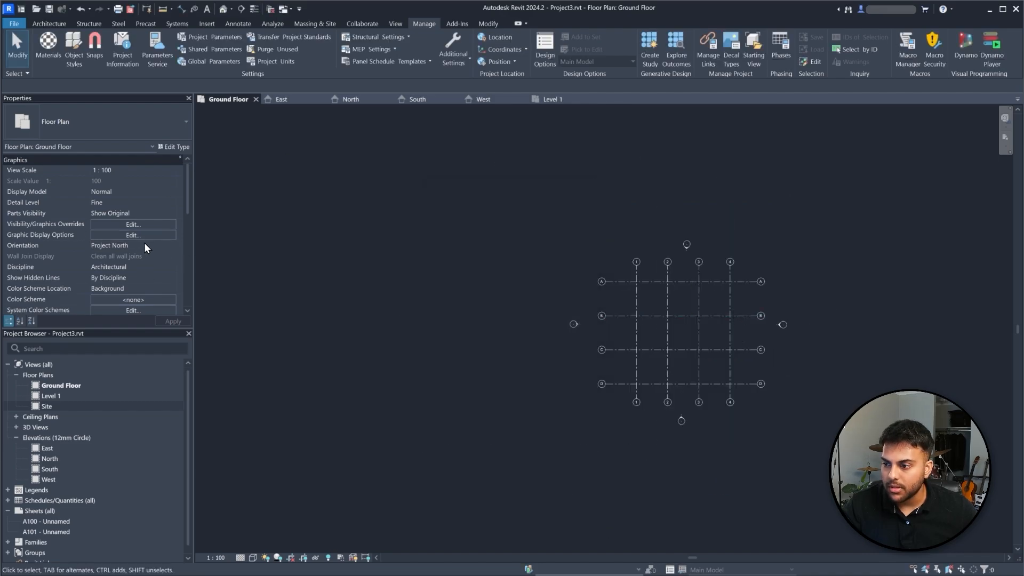
{"action": "left_click", "coordinate": [169, 248]}
{"action": "left_click", "coordinate": [165, 248]}
{"action": "left_click", "coordinate": [125, 265]}
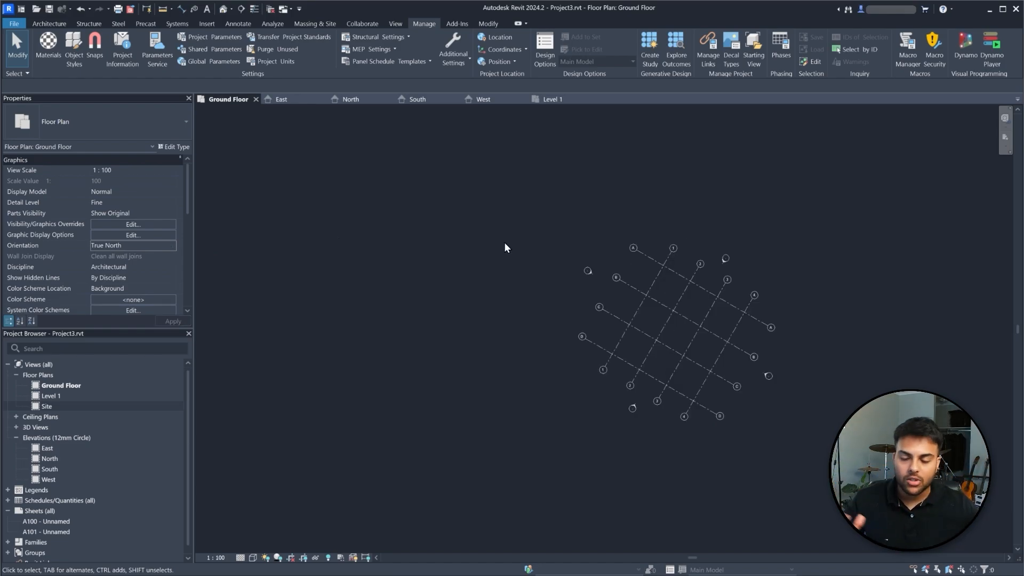
{"action": "scroll", "coordinate": [769, 328], "scroll_direction": "up", "scroll_amount": 3}
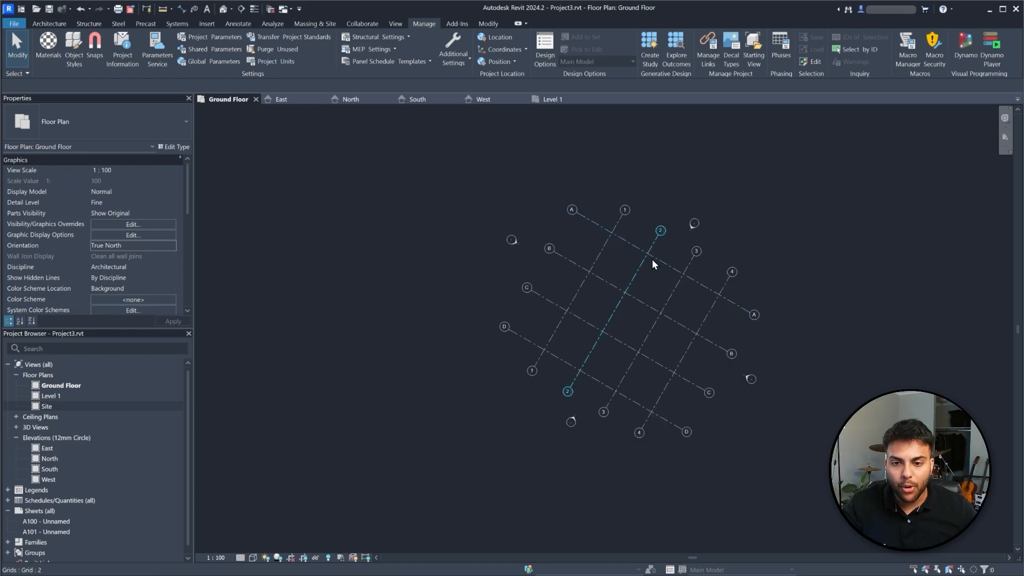